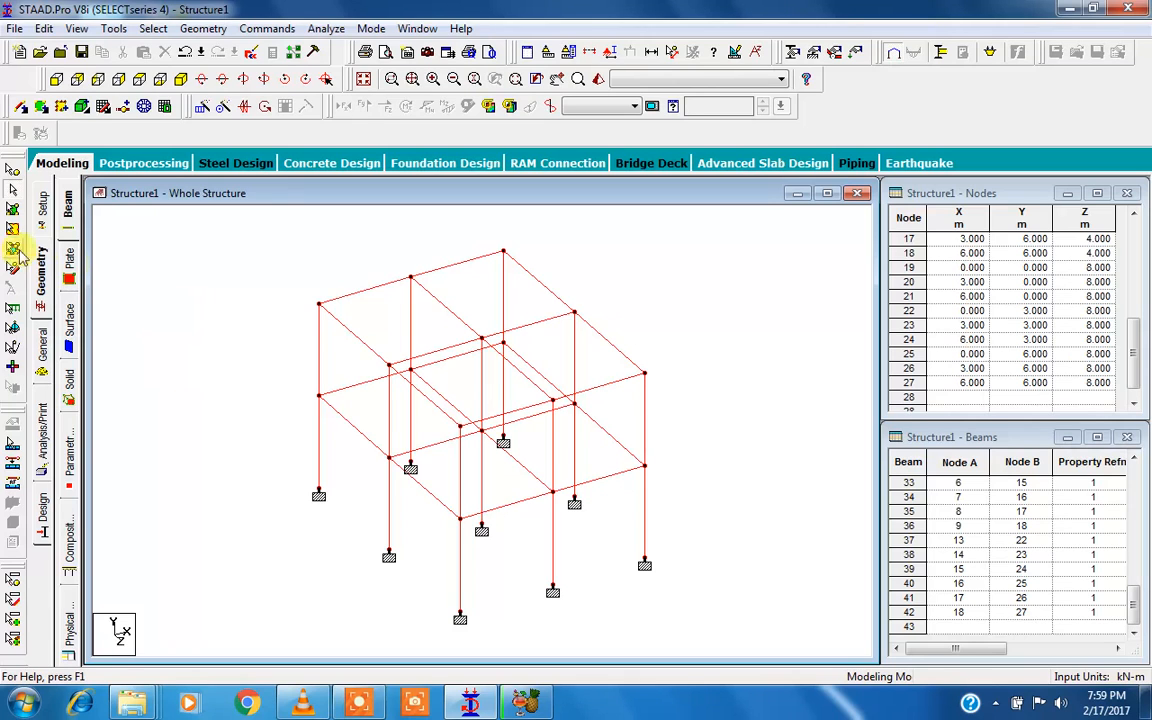
# - Review the frame's assigned section property, its node and beam geometry, and its support definitions
pyautogui.click(44, 352)
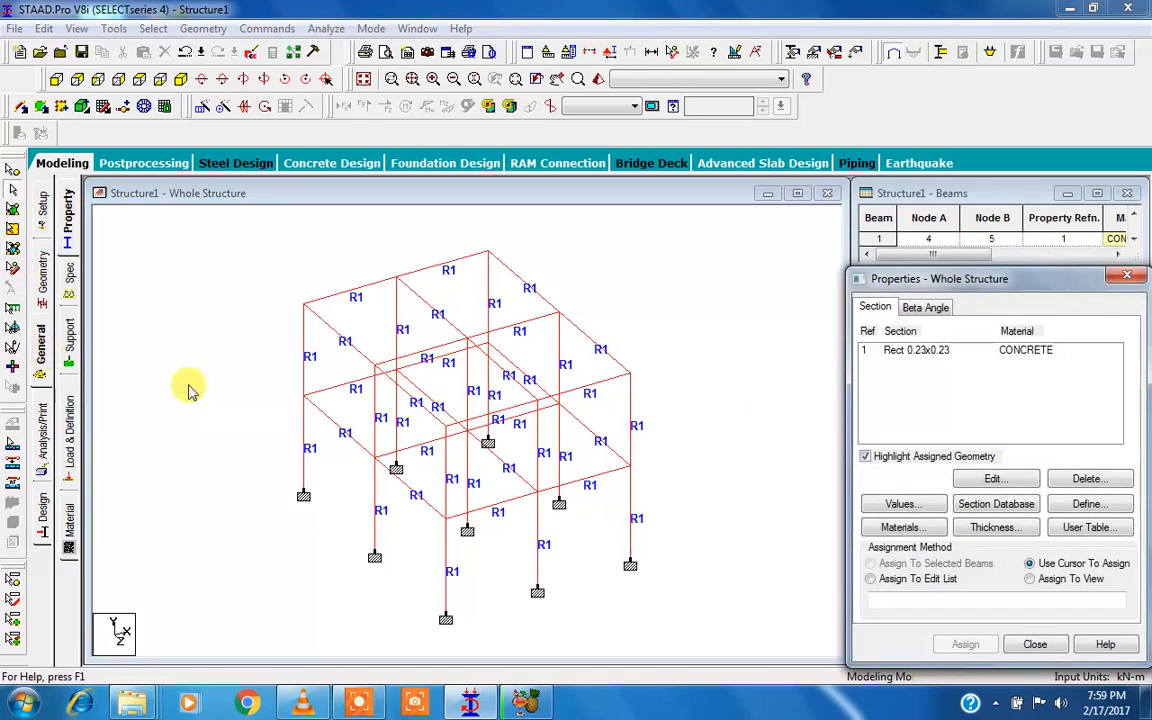
pyautogui.click(910, 352)
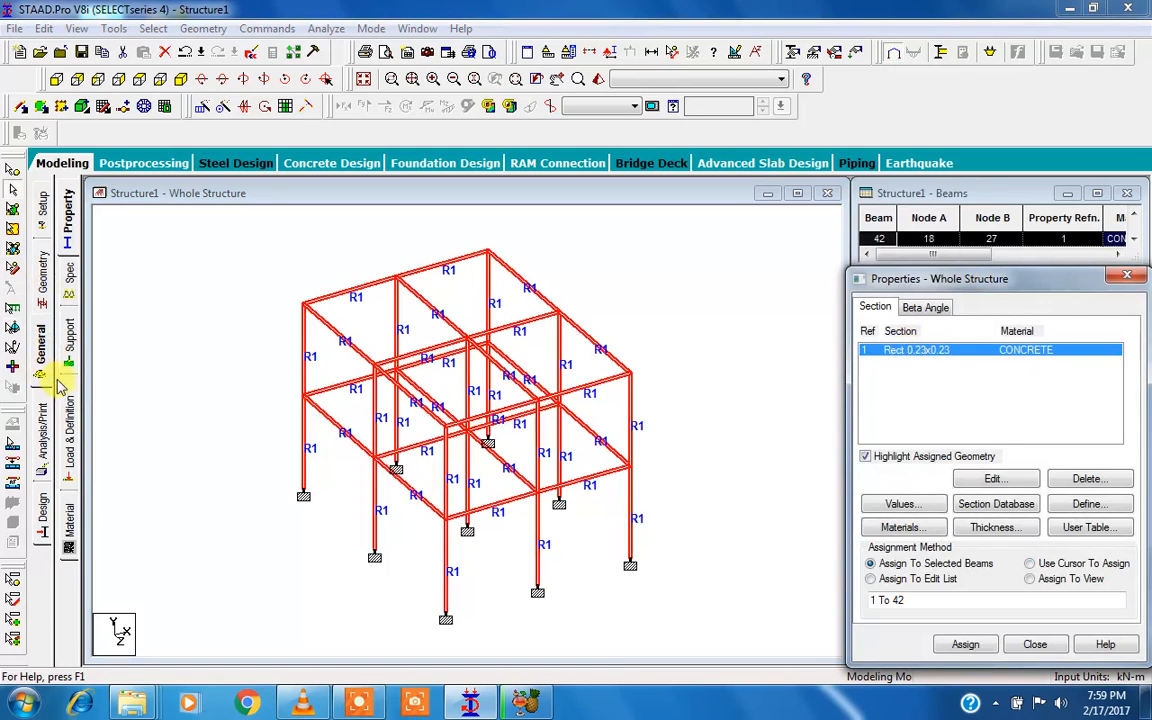
pyautogui.click(233, 397)
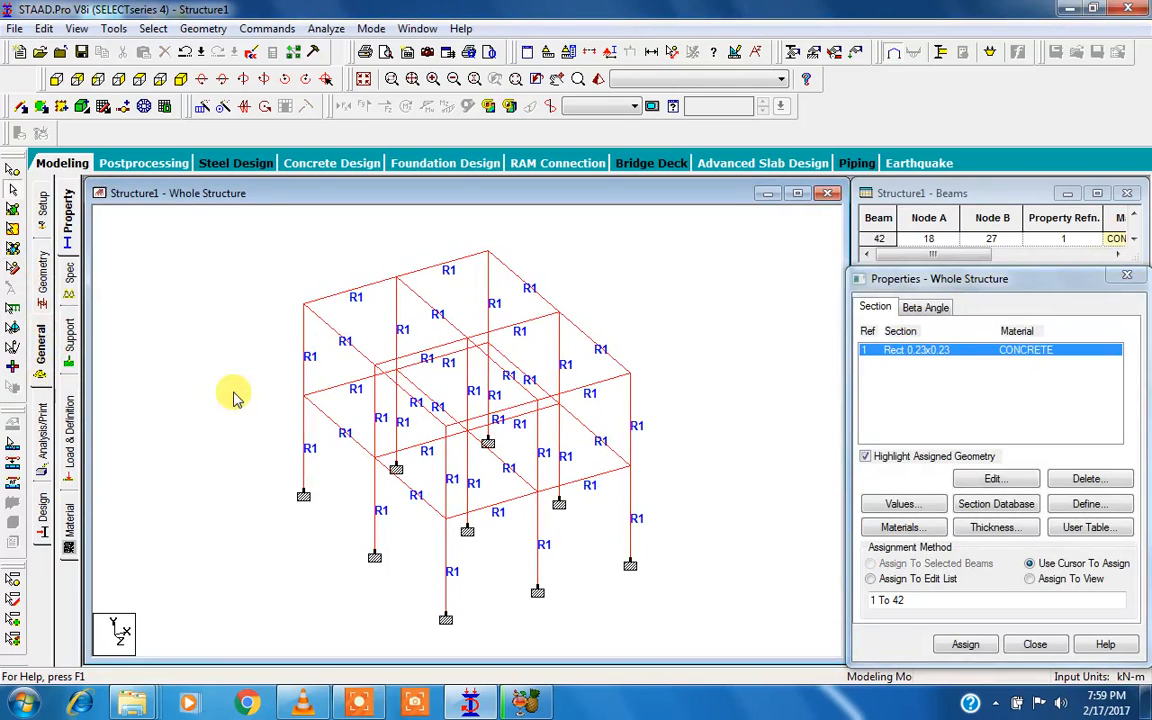
pyautogui.click(44, 272)
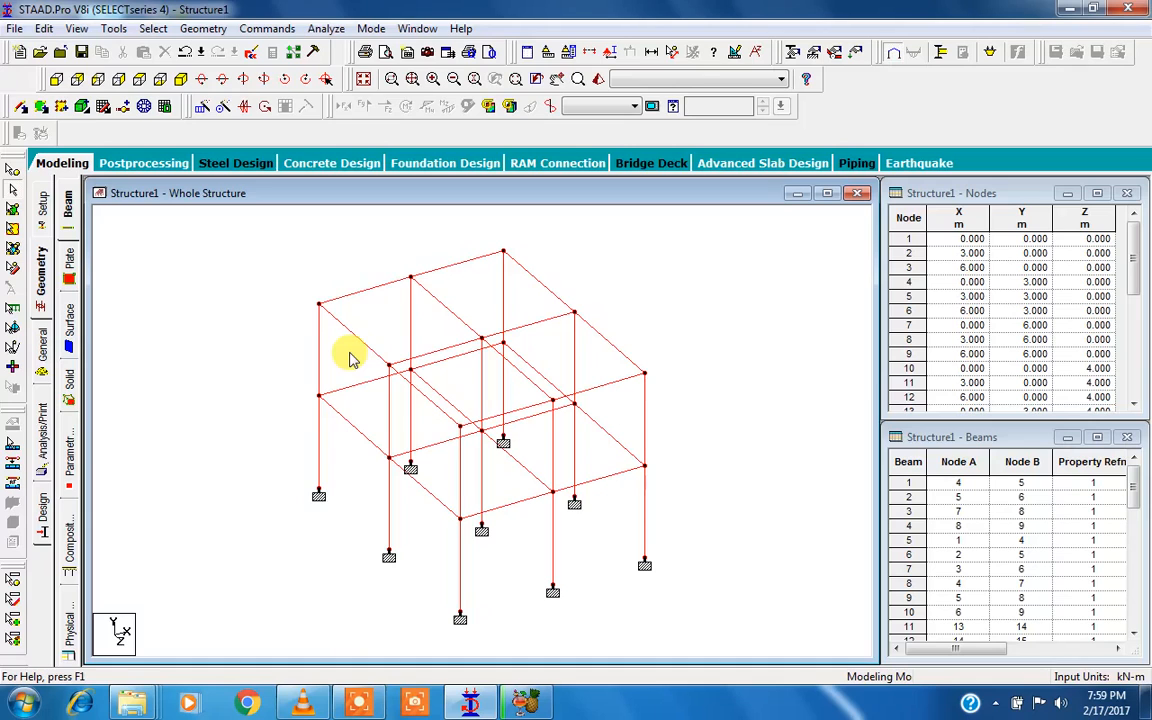
pyautogui.click(42, 320)
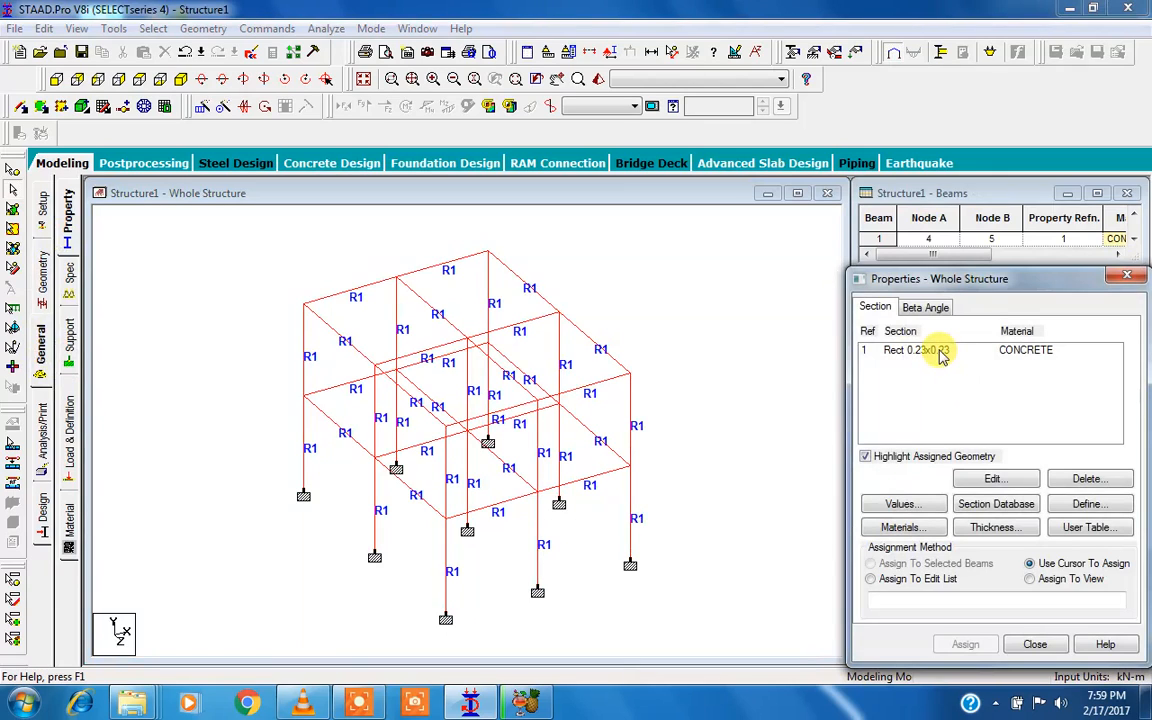
pyautogui.click(72, 333)
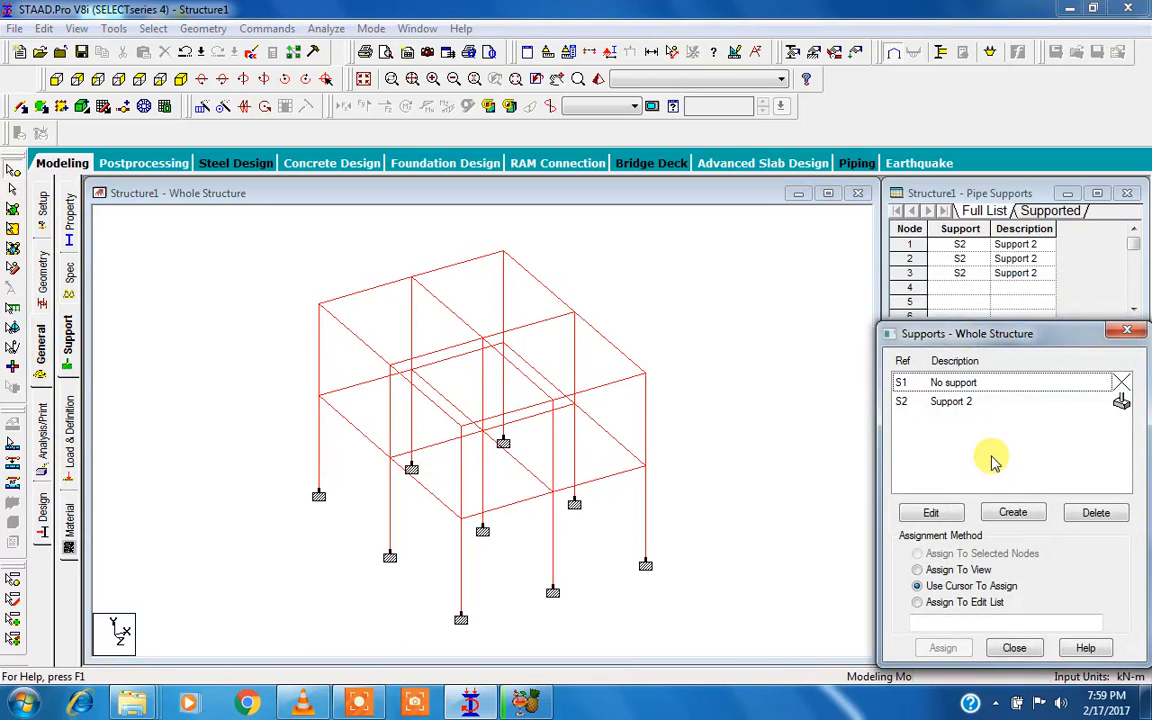
# - Add primary load case 1 with loading type Dead and the title "DAED LOAD"
pyautogui.click(67, 428)
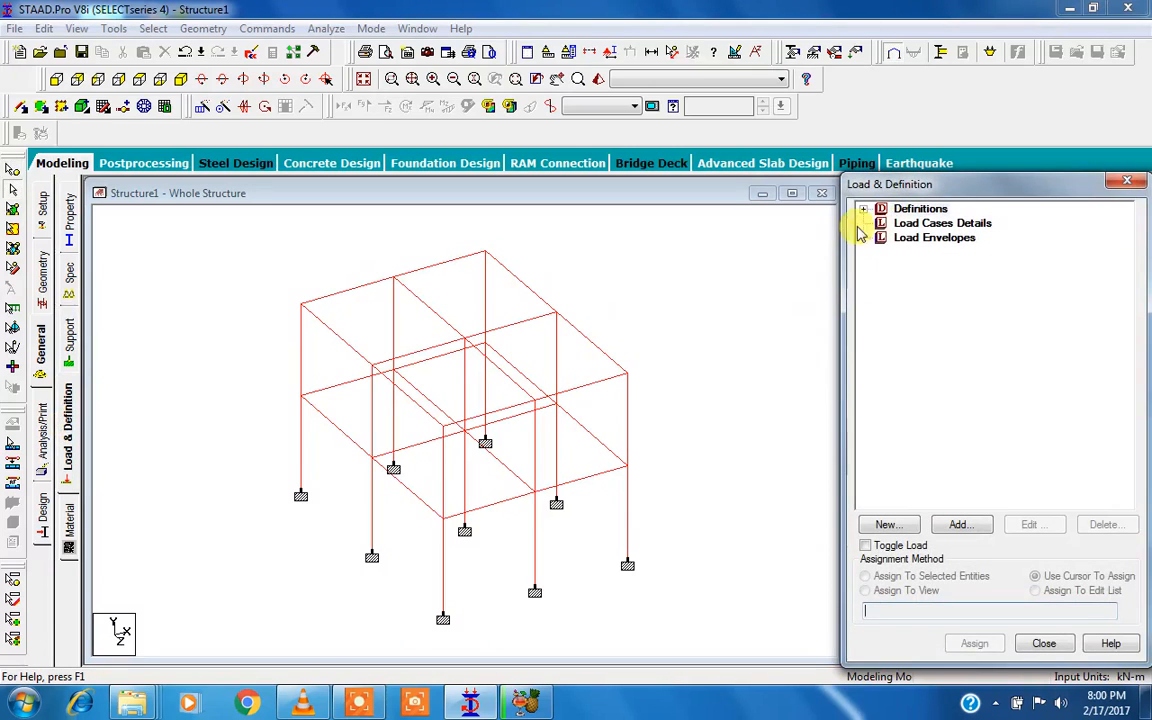
pyautogui.click(920, 224)
pyautogui.click(958, 524)
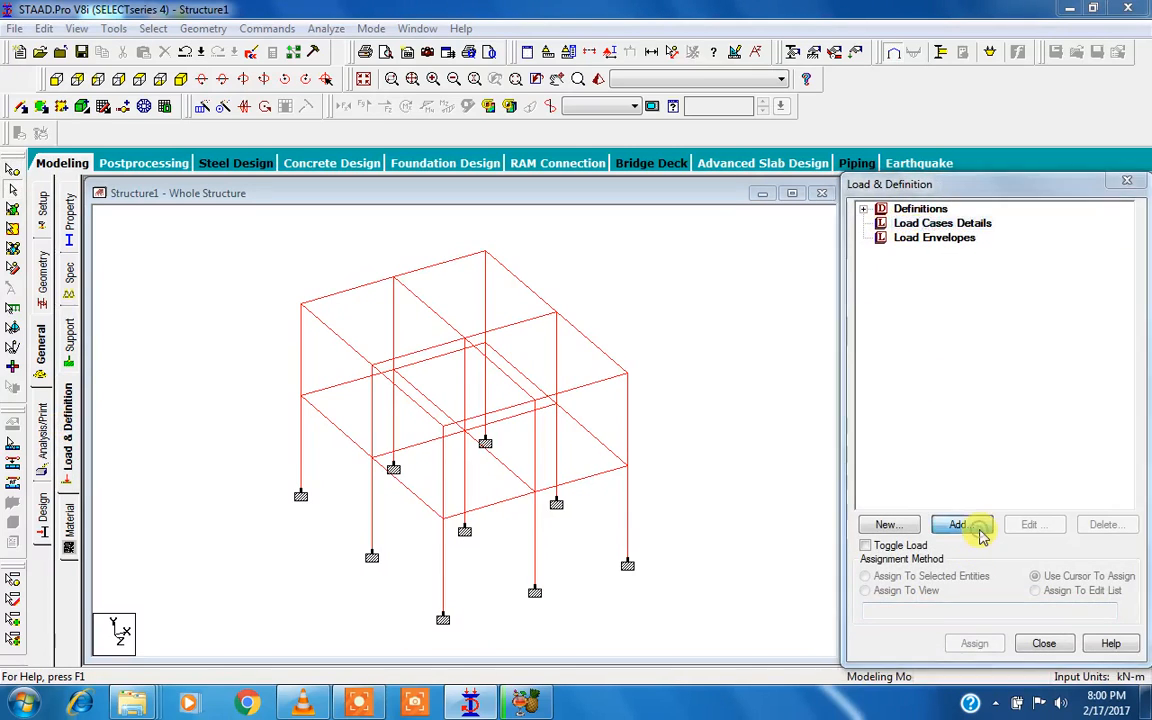
pyautogui.click(684, 248)
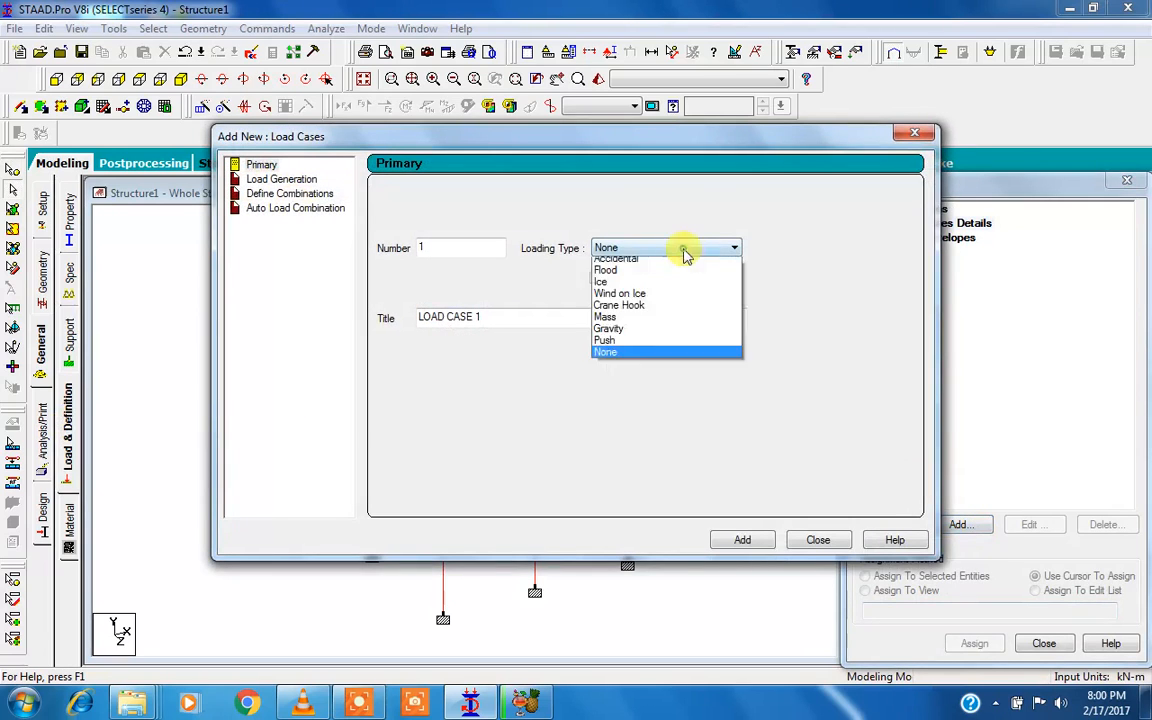
pyautogui.click(663, 263)
pyautogui.moveTo(418, 316); pyautogui.dragTo(514, 316)
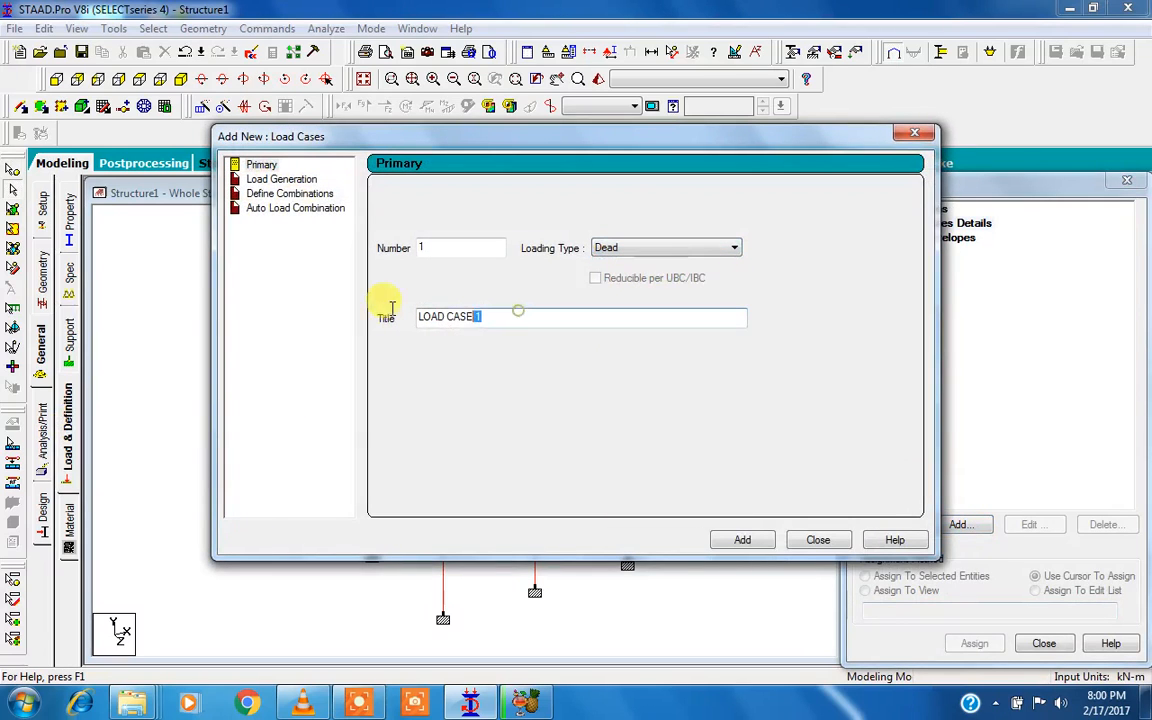
pyautogui.write('DAED LOAD')
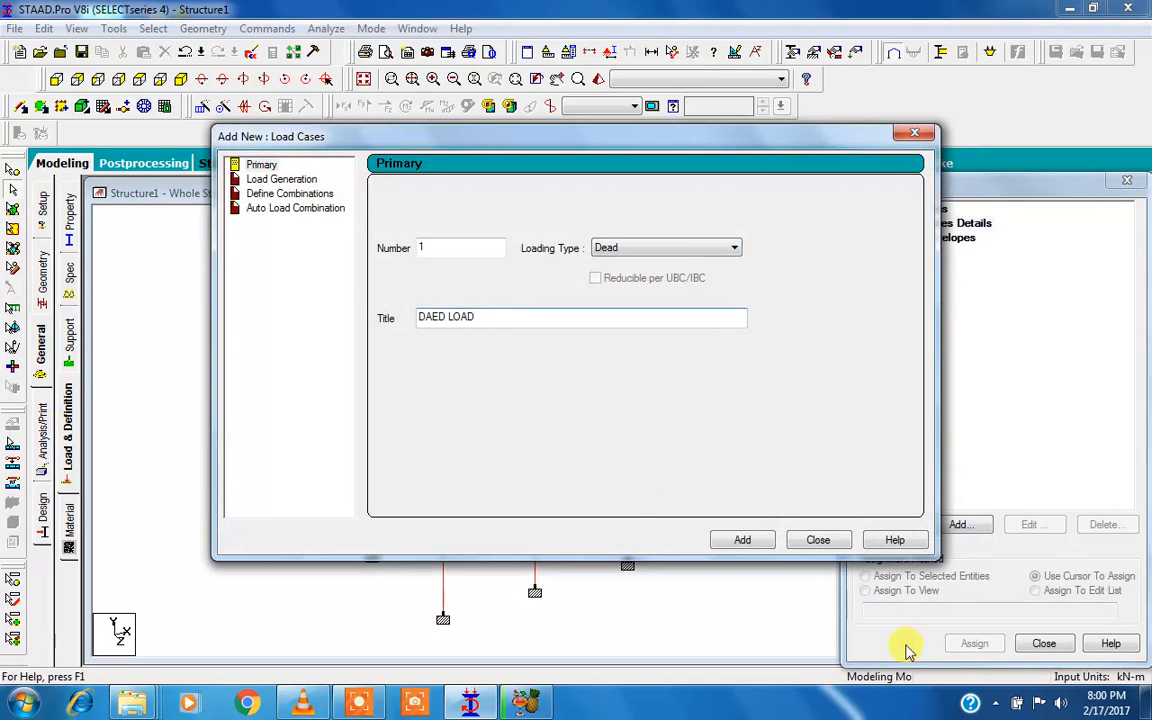
pyautogui.click(740, 540)
# - Add primary load case 2 with loading type Live and the title "LIVE LOAD"
pyautogui.click(663, 250)
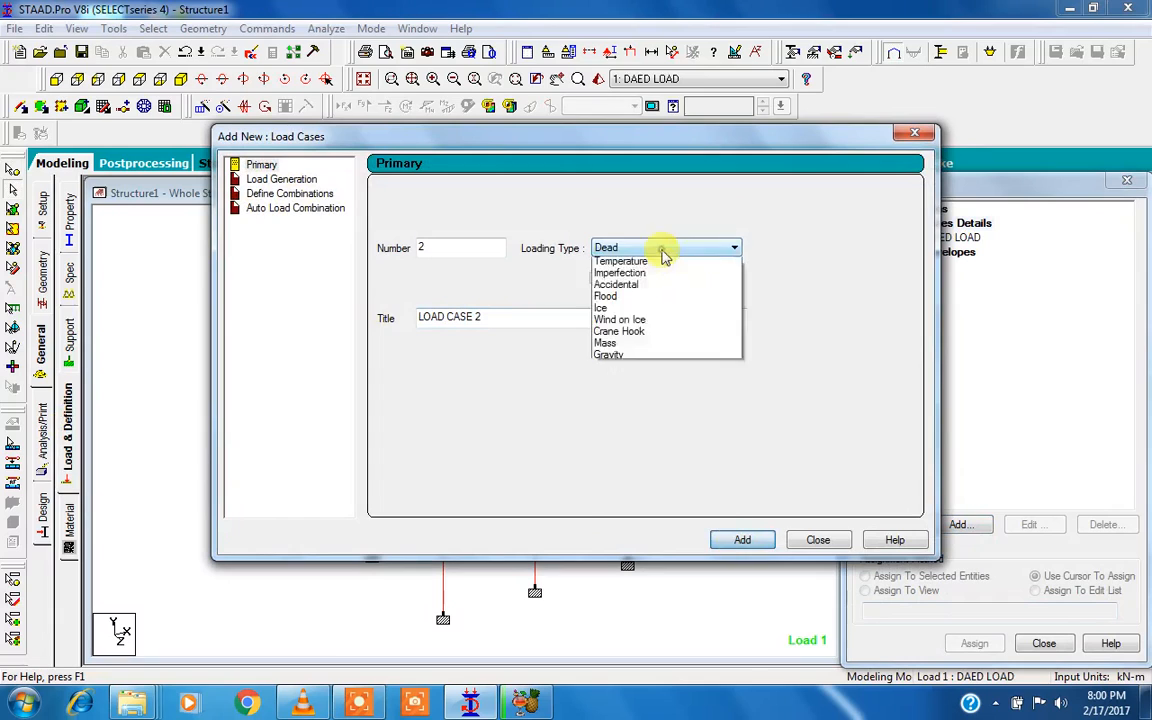
pyautogui.click(658, 273)
pyautogui.moveTo(509, 318); pyautogui.dragTo(340, 328)
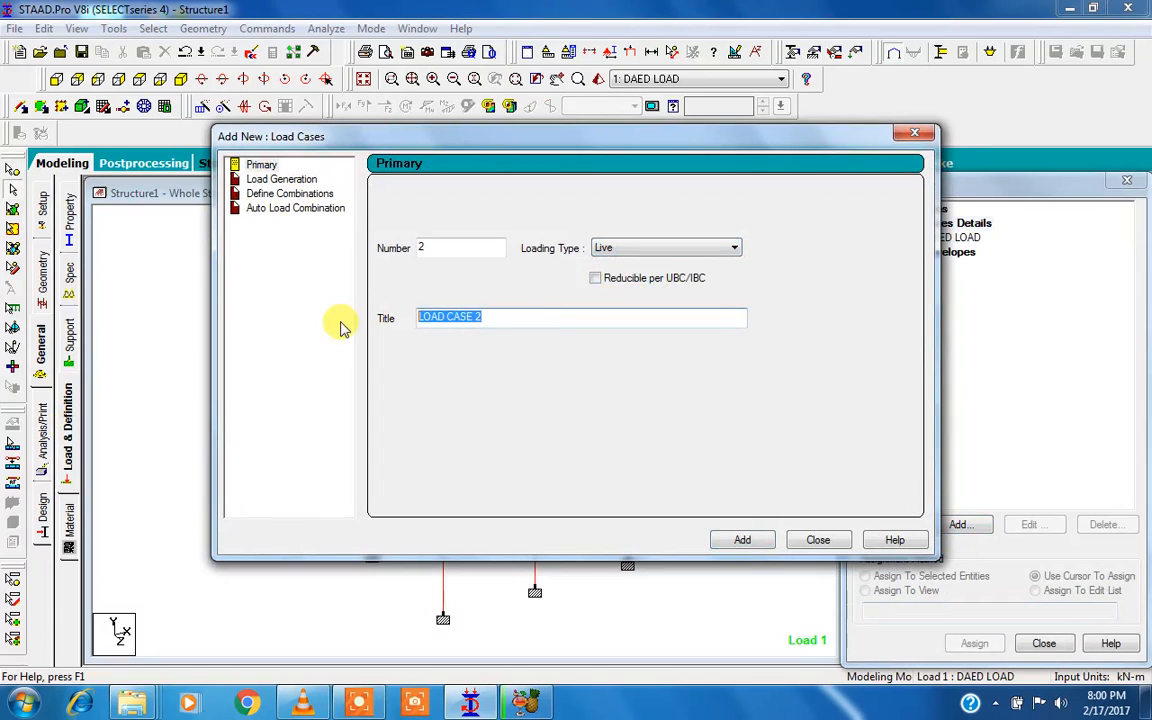
pyautogui.write('LIVE L')
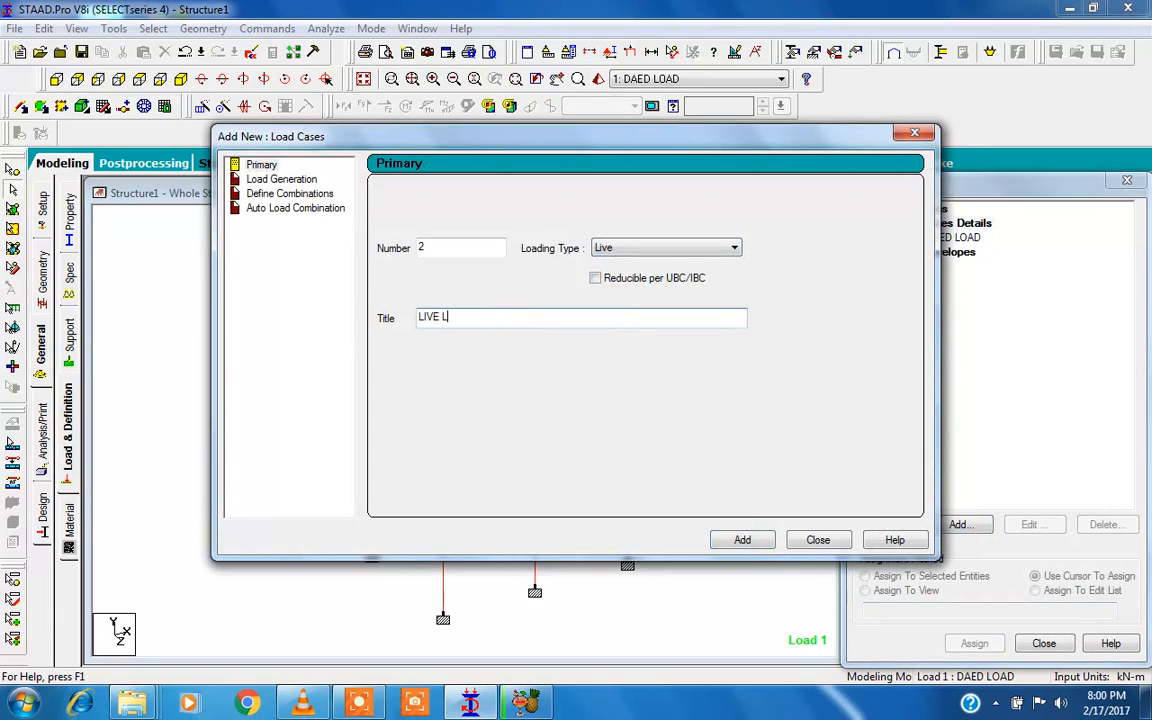
pyautogui.click(740, 540)
# - Add primary load case 3 with loading type Wind and the title "WIND LOAD", and finish creating load cases
pyautogui.click(686, 252)
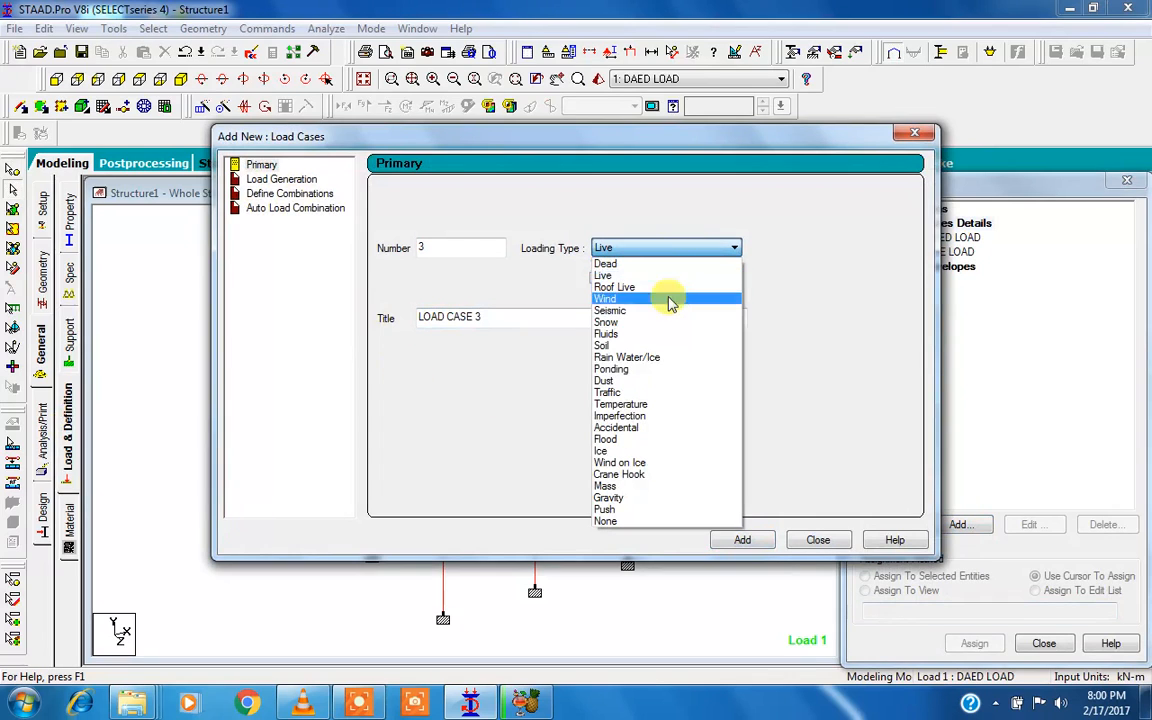
pyautogui.click(668, 298)
pyautogui.moveTo(511, 316); pyautogui.dragTo(393, 319)
pyautogui.write('WIND LOAD')
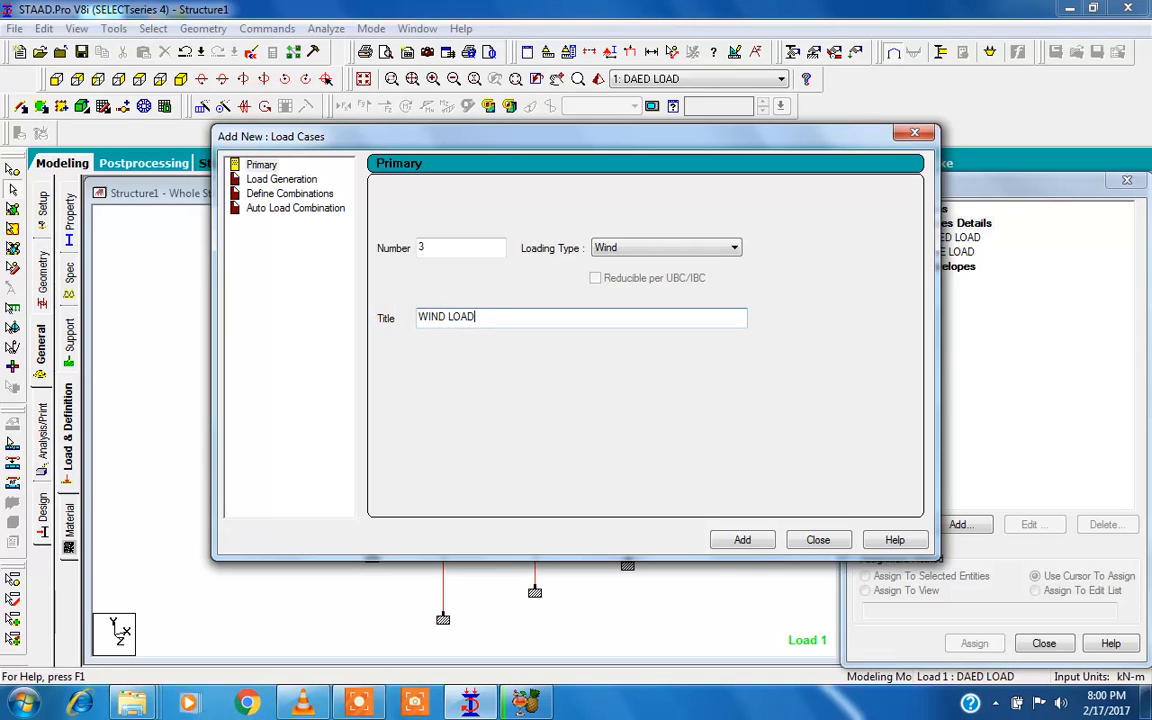
pyautogui.click(740, 540)
pyautogui.click(808, 537)
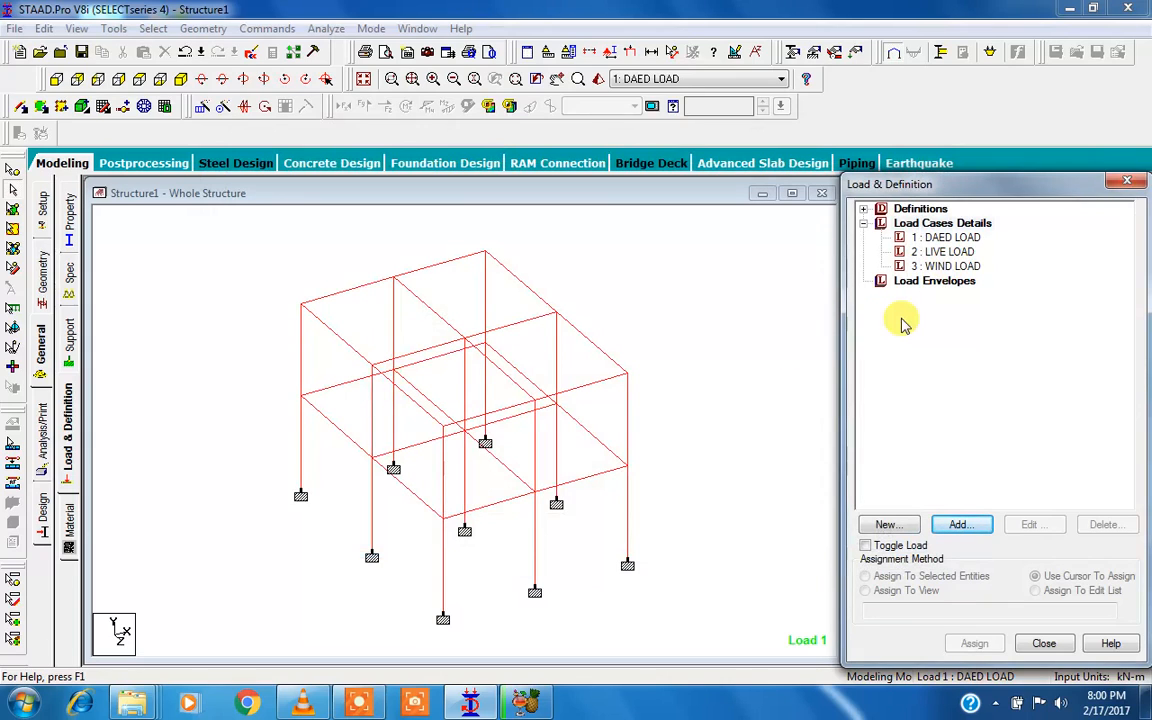
# - Add a selfweight load in Y with factor -1 to the dead load case, and open the uniform force member load settings
pyautogui.click(935, 237)
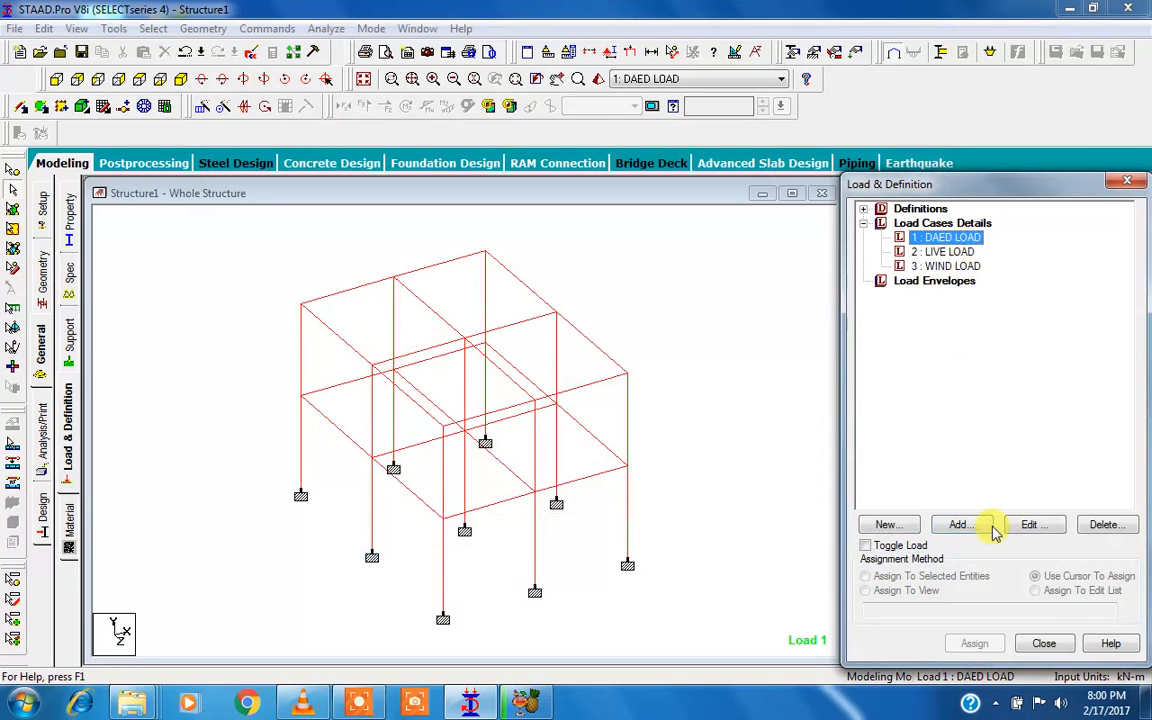
pyautogui.click(957, 524)
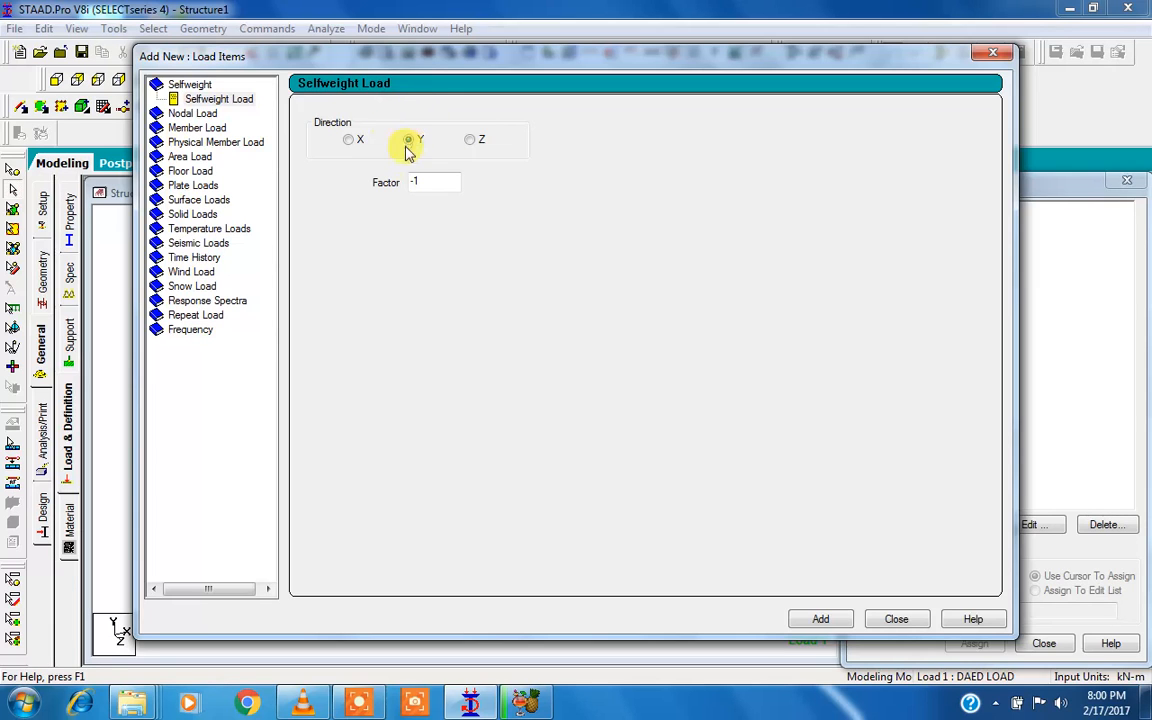
pyautogui.moveTo(503, 56); pyautogui.dragTo(927, 68)
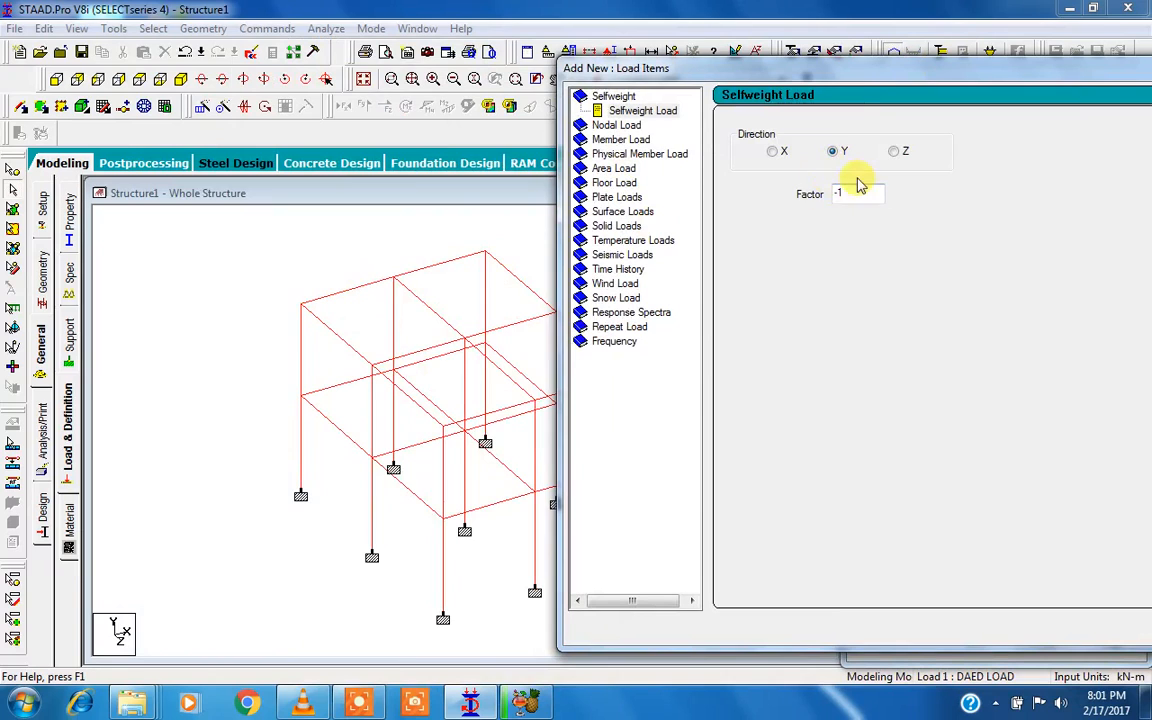
pyautogui.moveTo(825, 77); pyautogui.dragTo(547, 60)
pyautogui.moveTo(803, 56); pyautogui.dragTo(669, 66)
pyautogui.click(833, 622)
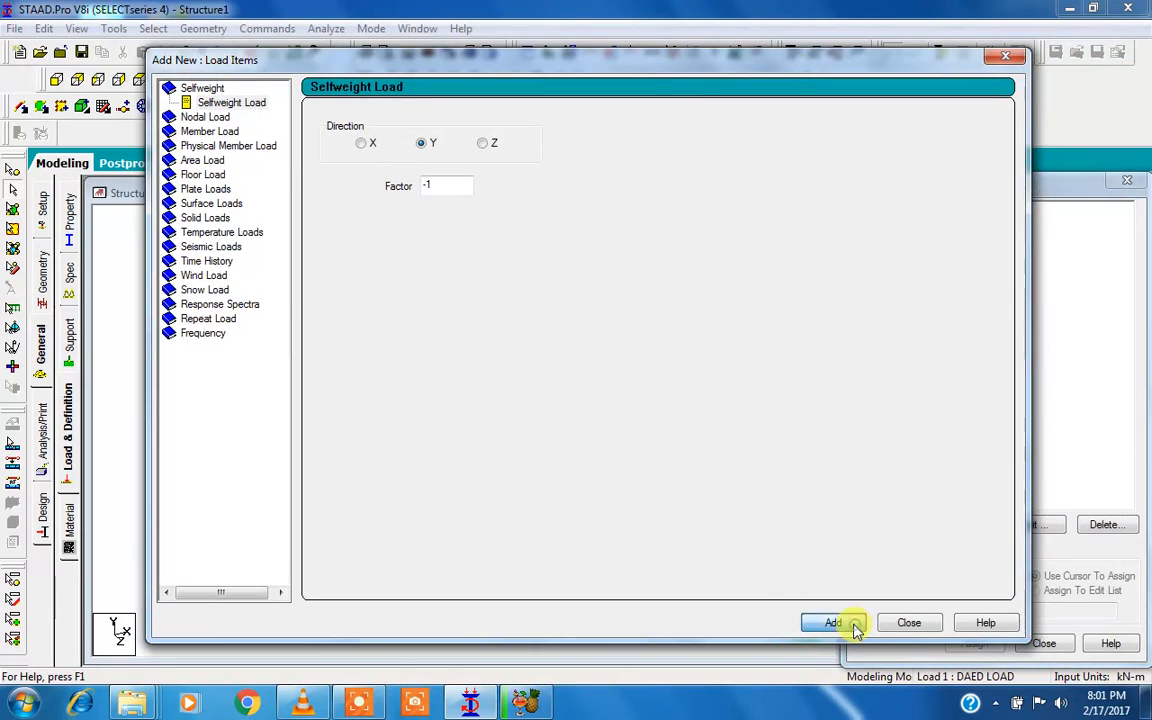
pyautogui.moveTo(245, 58); pyautogui.dragTo(595, 84)
pyautogui.click(558, 158)
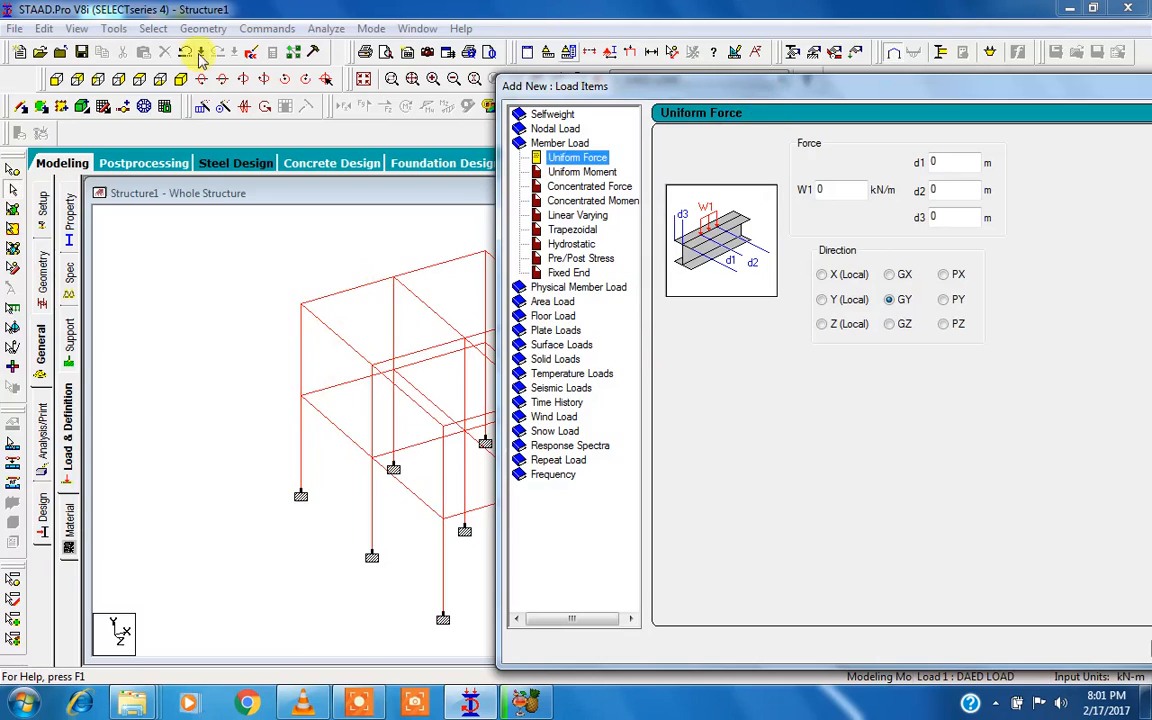
# - Compute .23*3*1*20 with the built-in calculator and close it
pyautogui.click(113, 29)
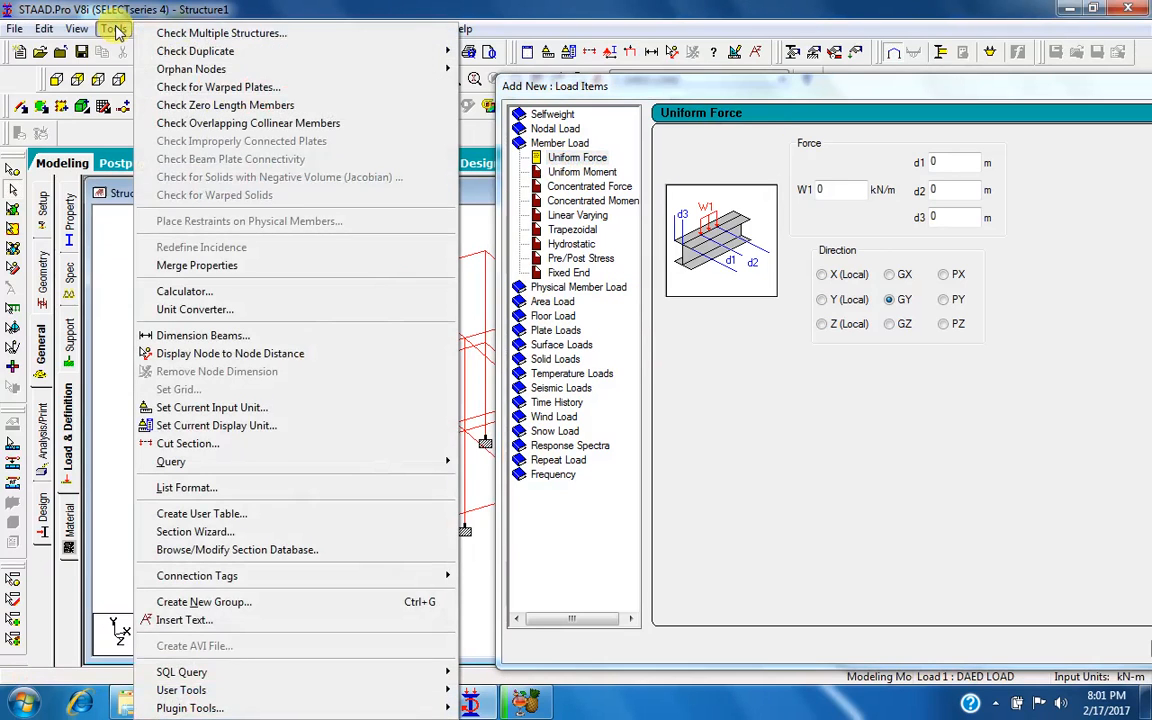
pyautogui.click(180, 291)
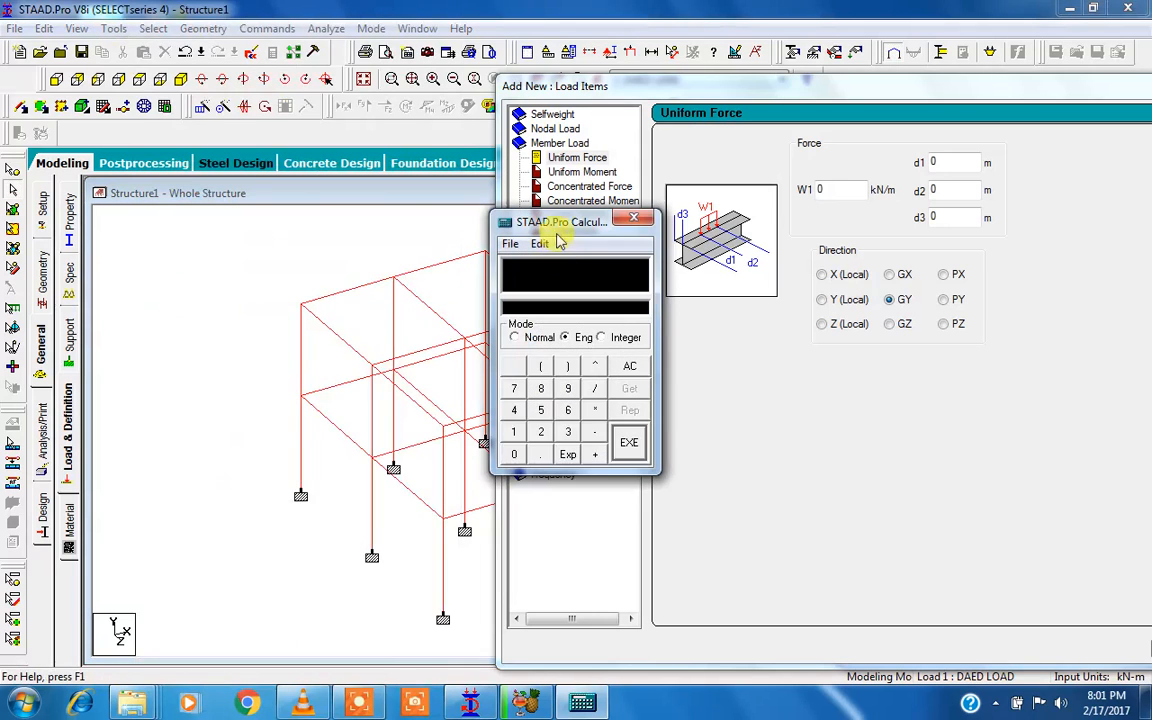
pyautogui.moveTo(560, 228); pyautogui.dragTo(783, 200)
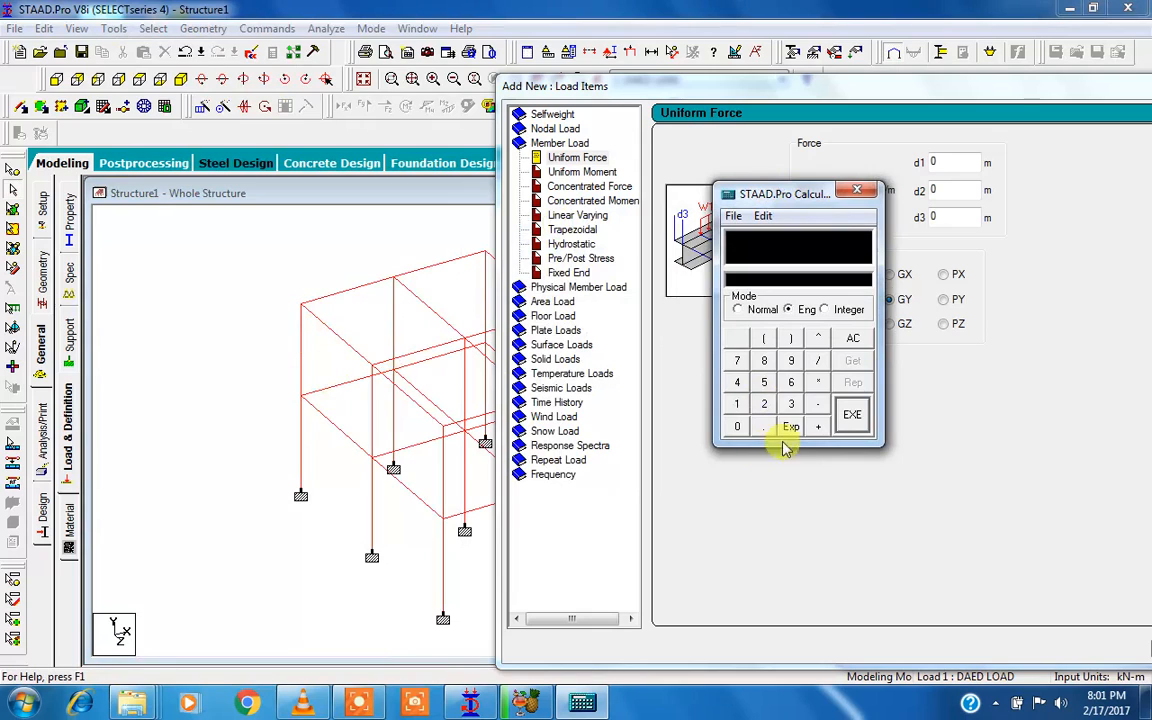
pyautogui.click(764, 404)
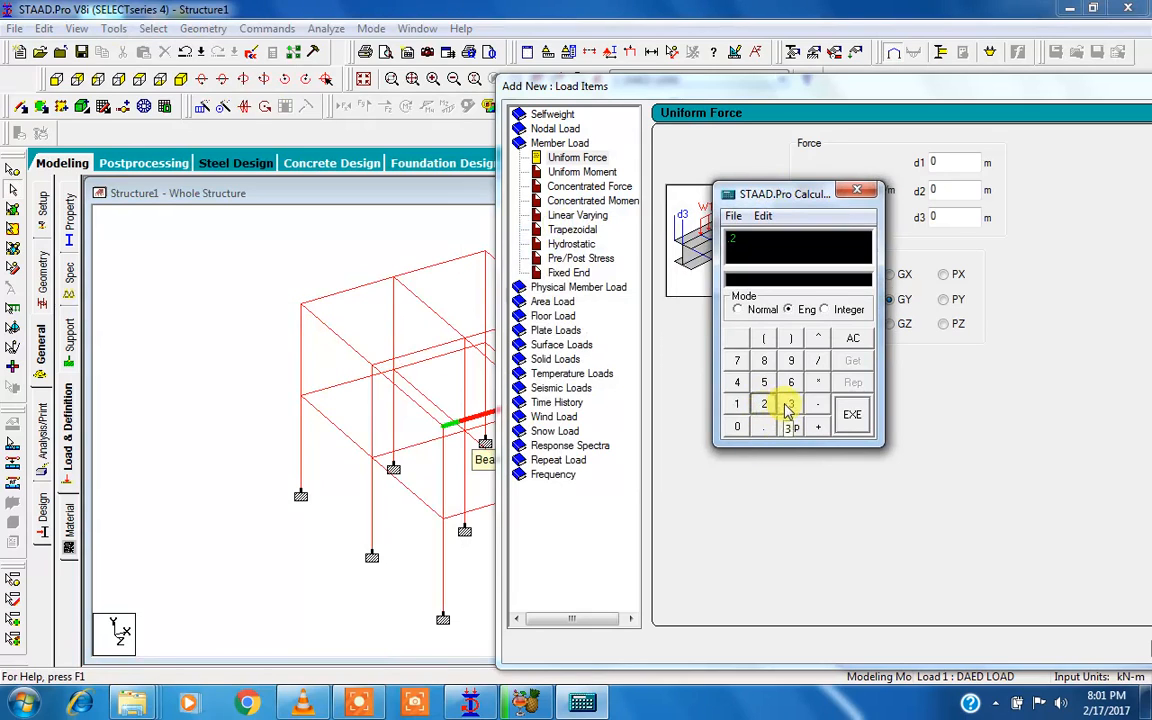
pyautogui.click(790, 404)
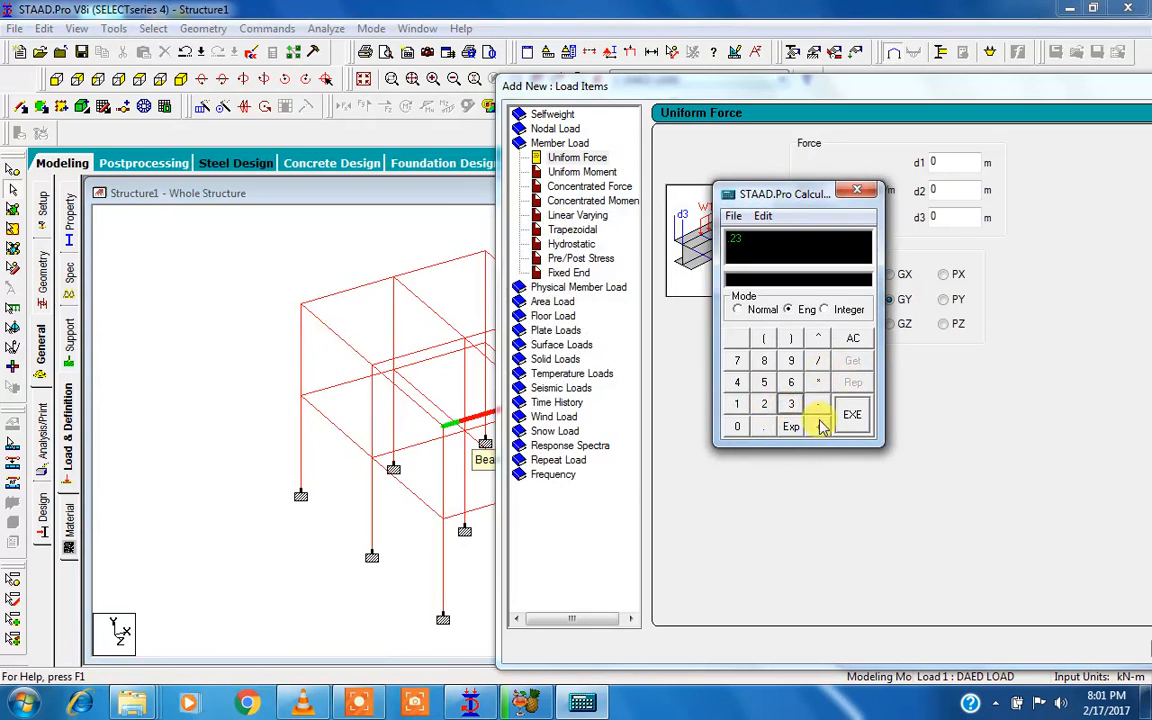
pyautogui.click(817, 383)
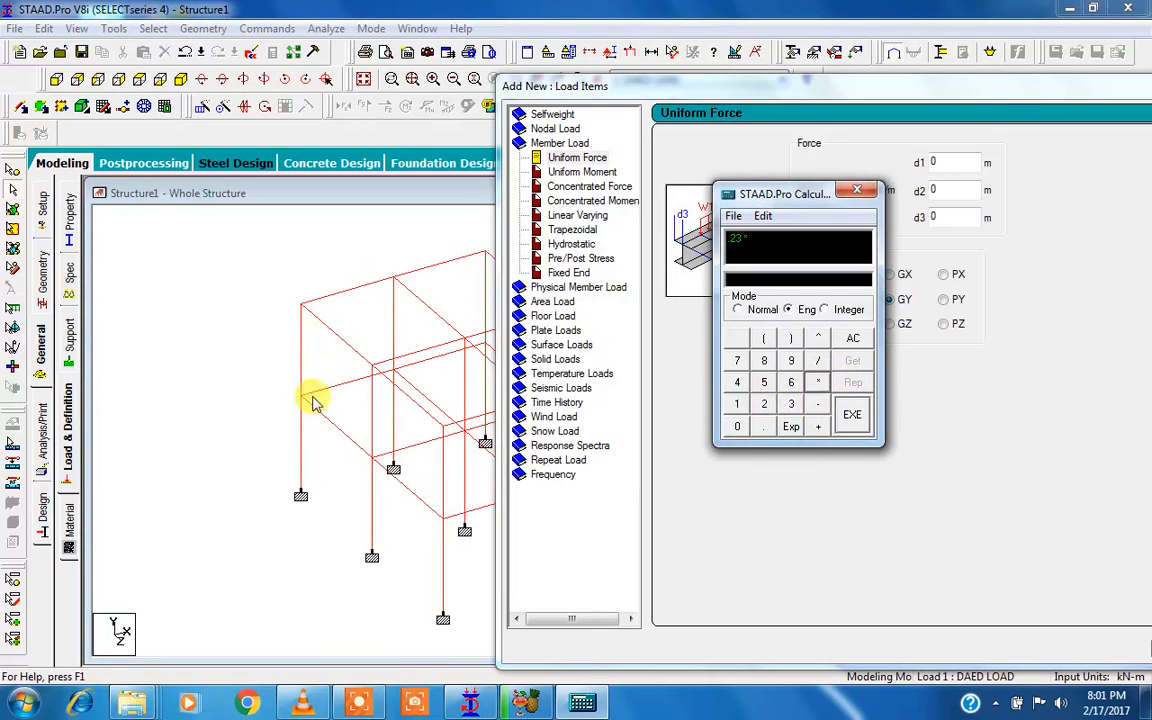
pyautogui.click(791, 404)
pyautogui.click(817, 383)
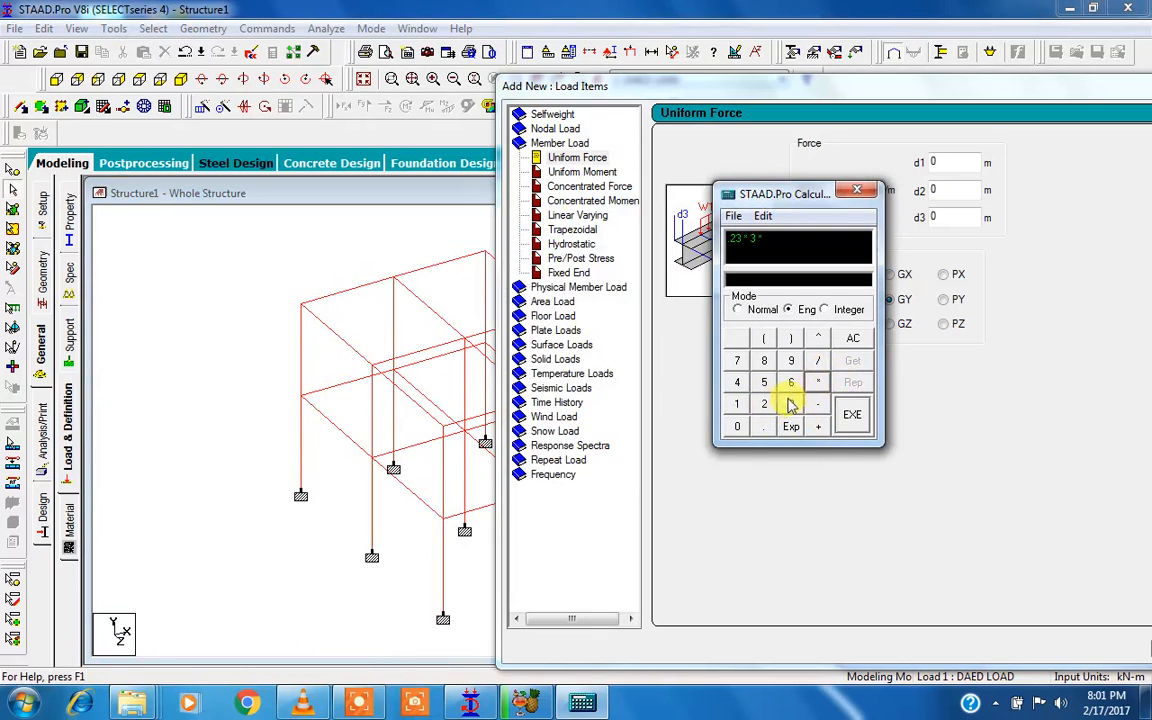
pyautogui.click(737, 405)
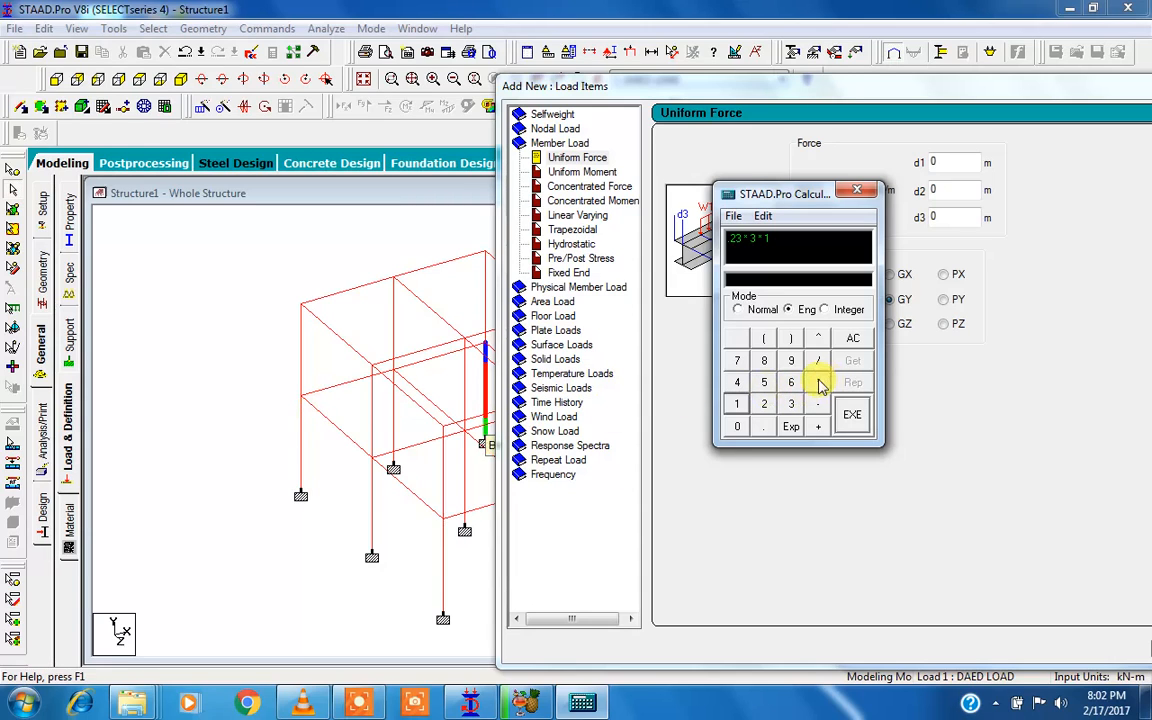
pyautogui.click(765, 406)
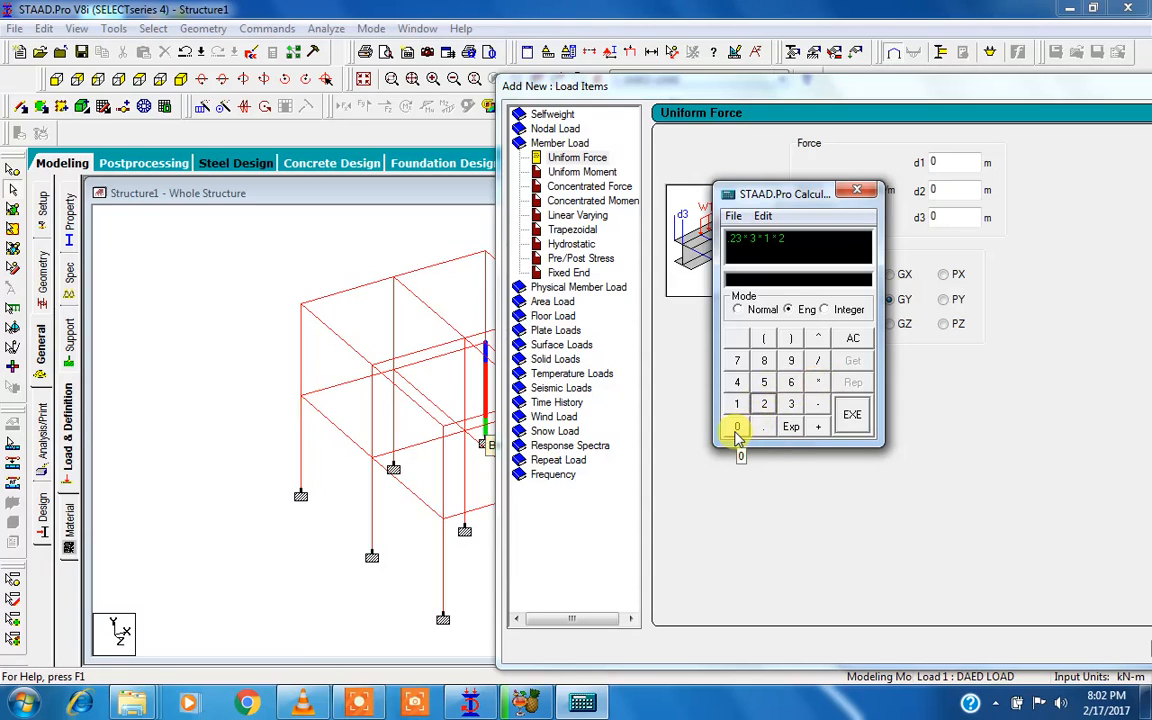
pyautogui.click(739, 429)
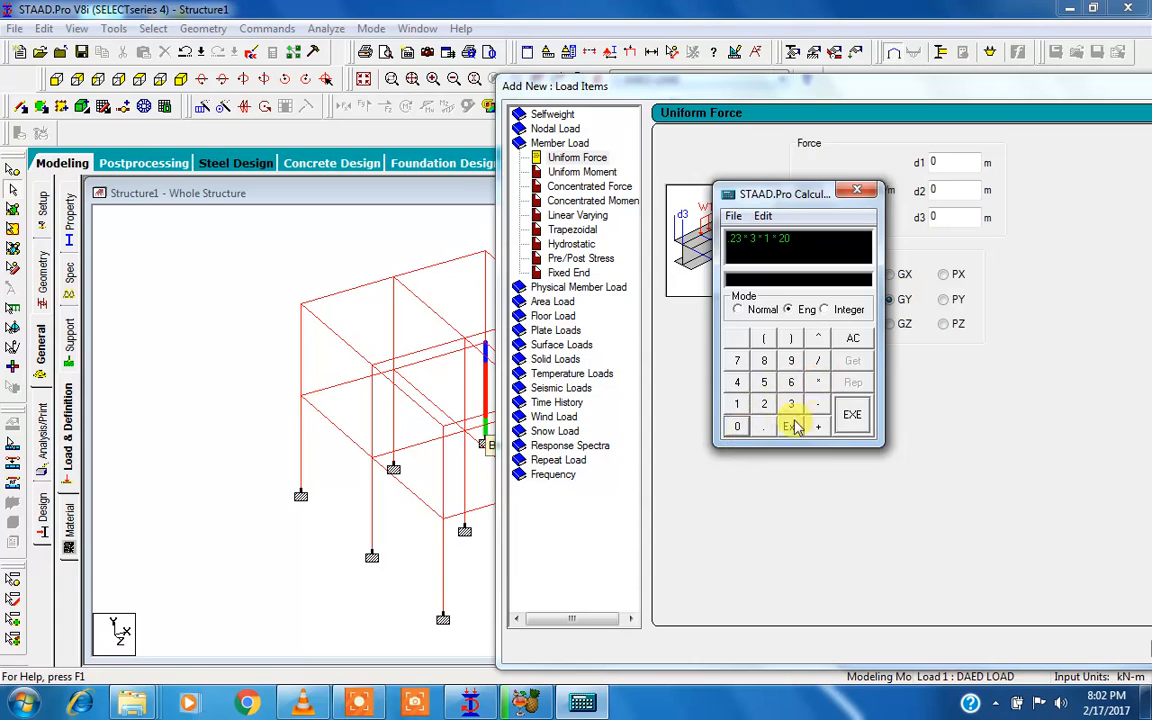
pyautogui.click(852, 418)
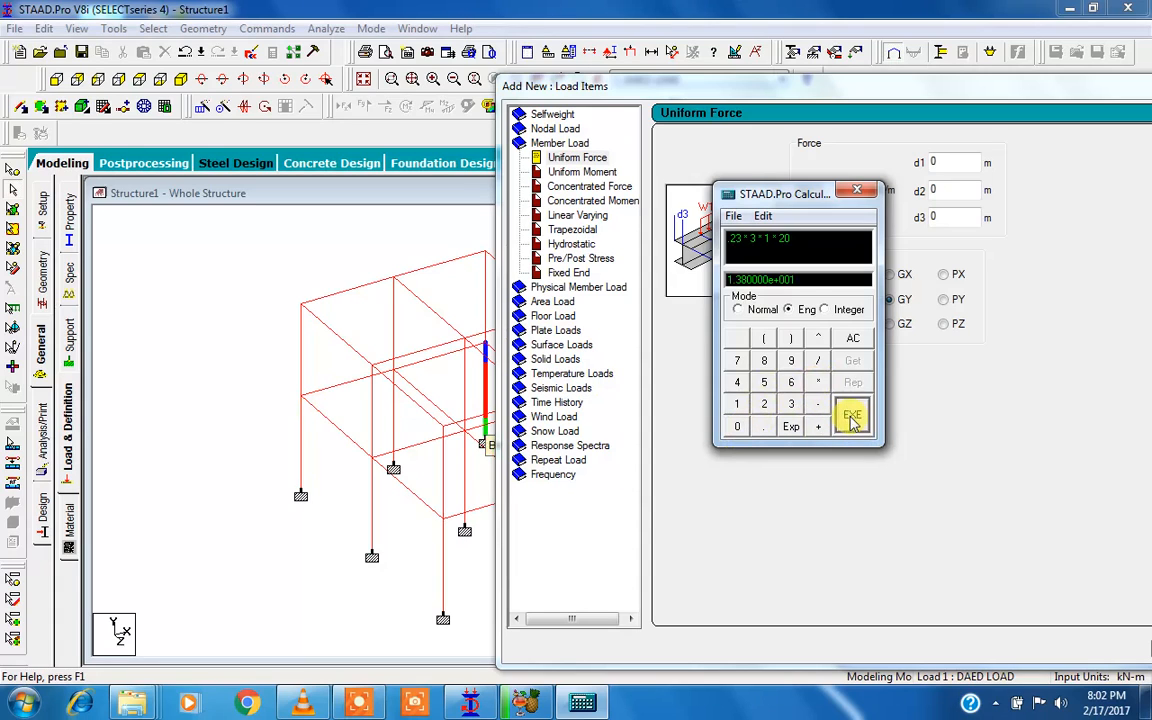
pyautogui.click(860, 194)
# - Switch to the Windows Calculator by searching the computer's programs for CALC
pyautogui.click(22, 703)
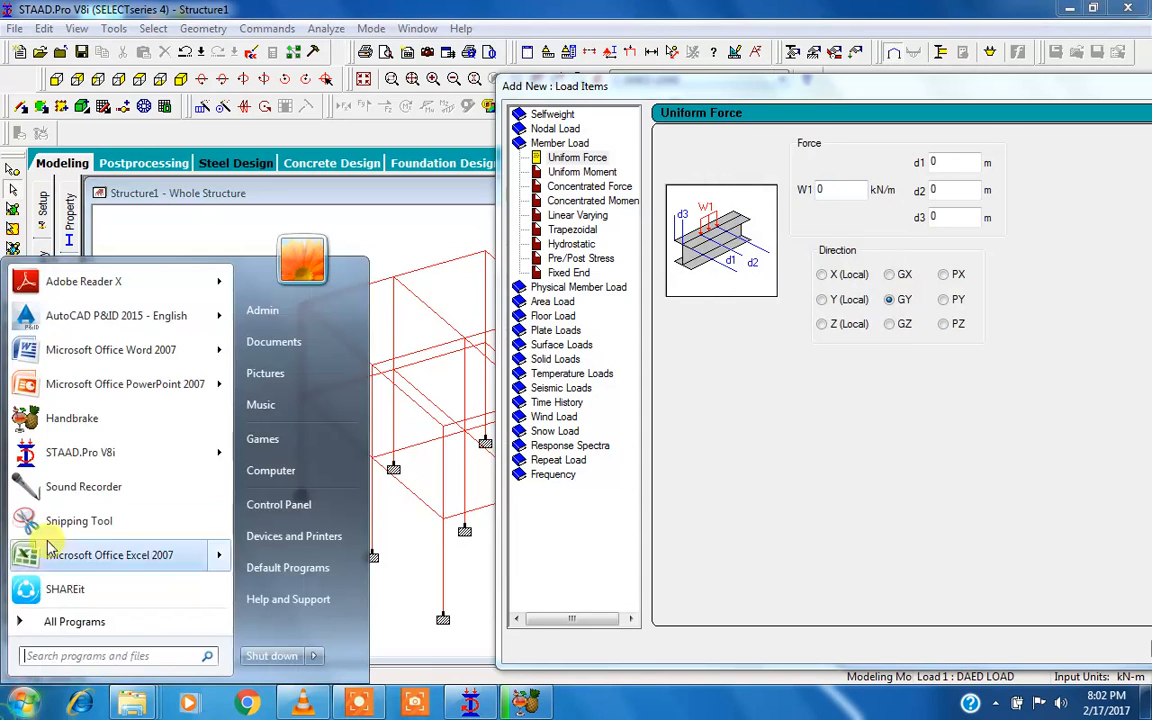
pyautogui.click(81, 650)
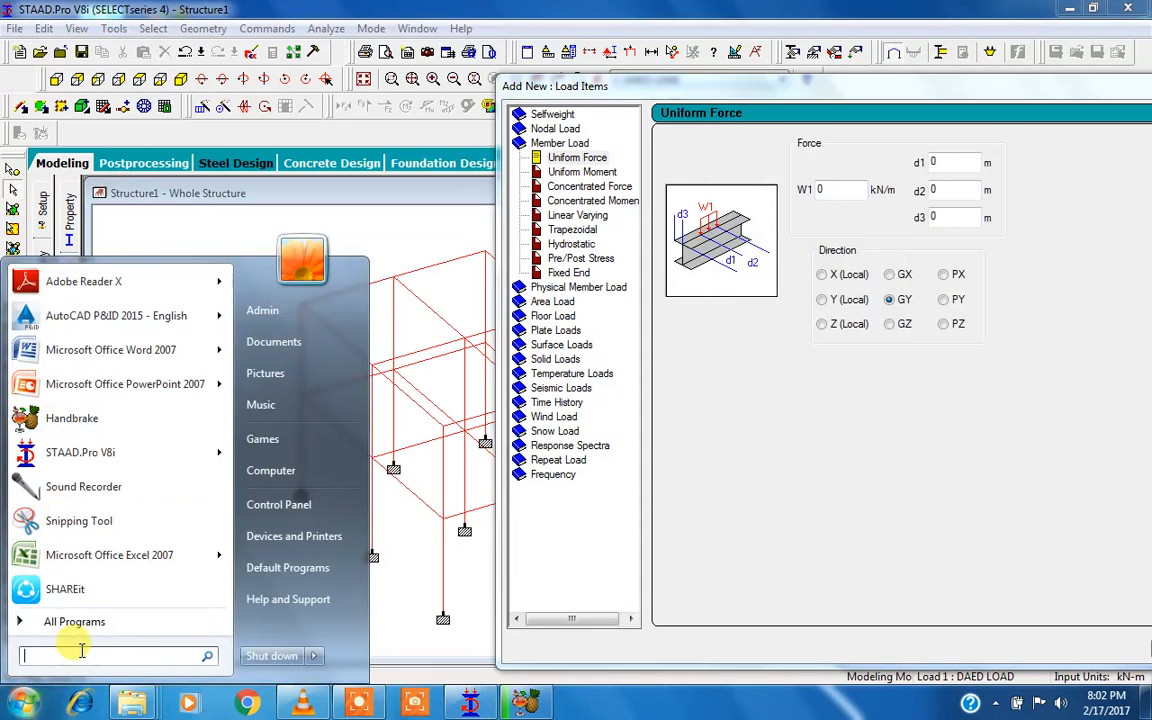
pyautogui.write('CALC')
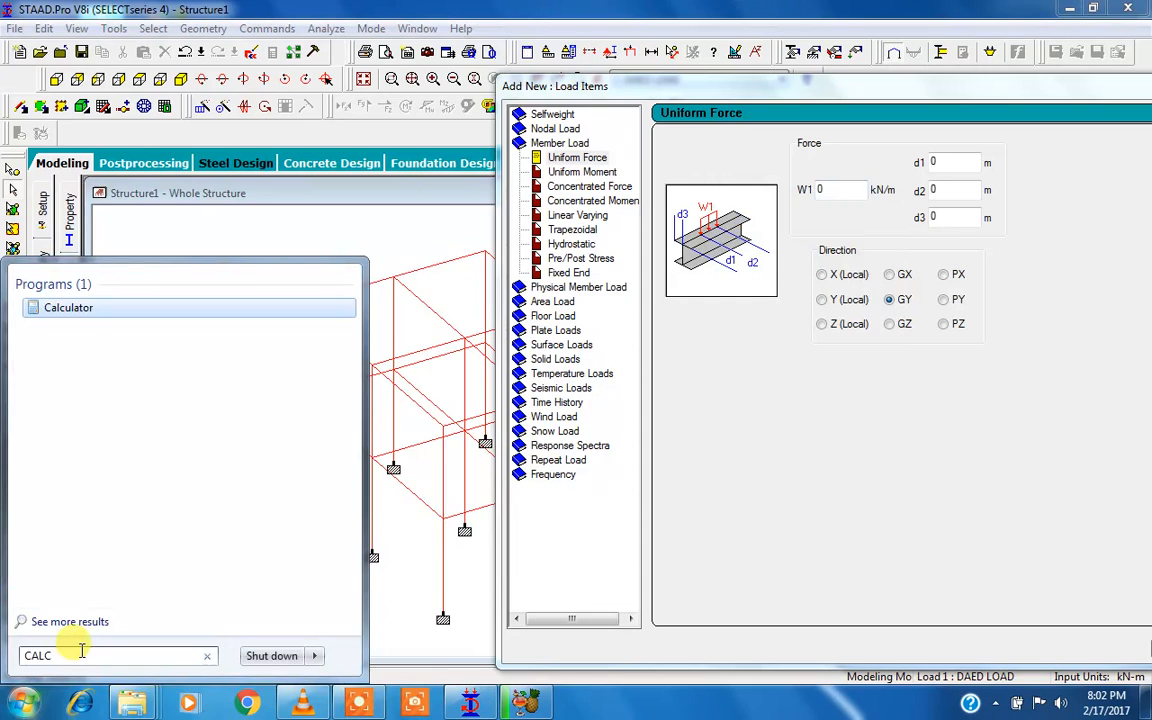
pyautogui.click(57, 309)
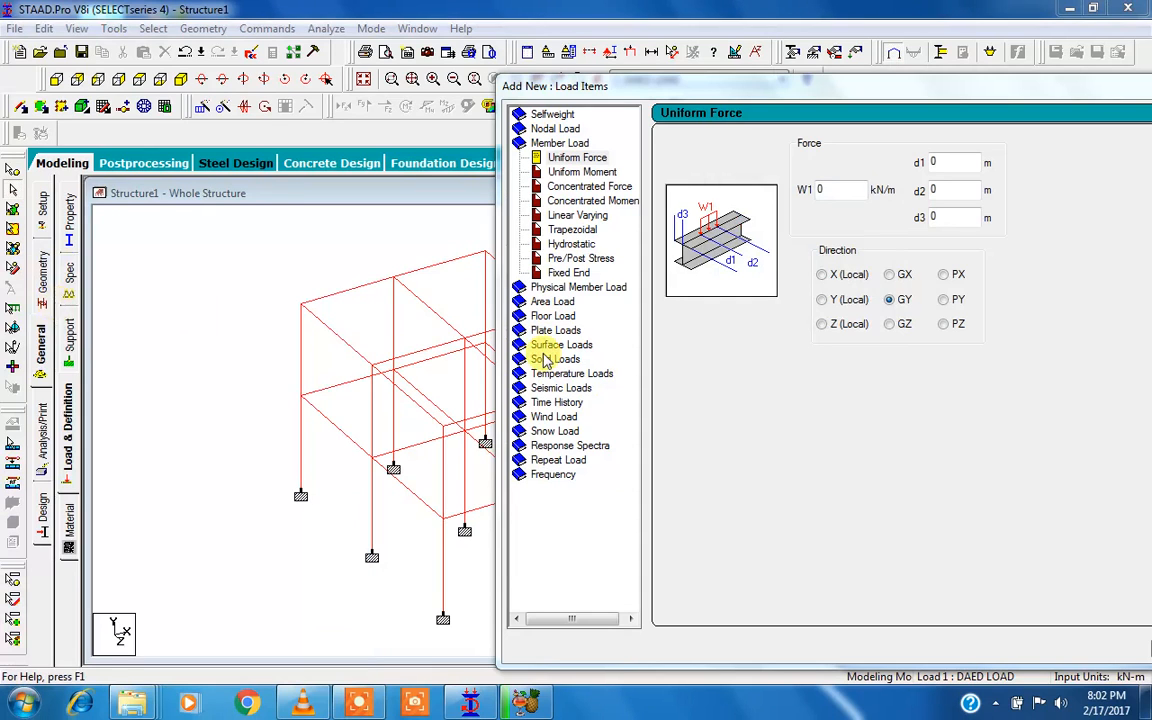
# - Compute 0.23*3*1*20 in the Windows Calculator and minimize it to return to STAAD.Pro
pyautogui.click(136, 300)
pyautogui.click(169, 299)
pyautogui.click(204, 270)
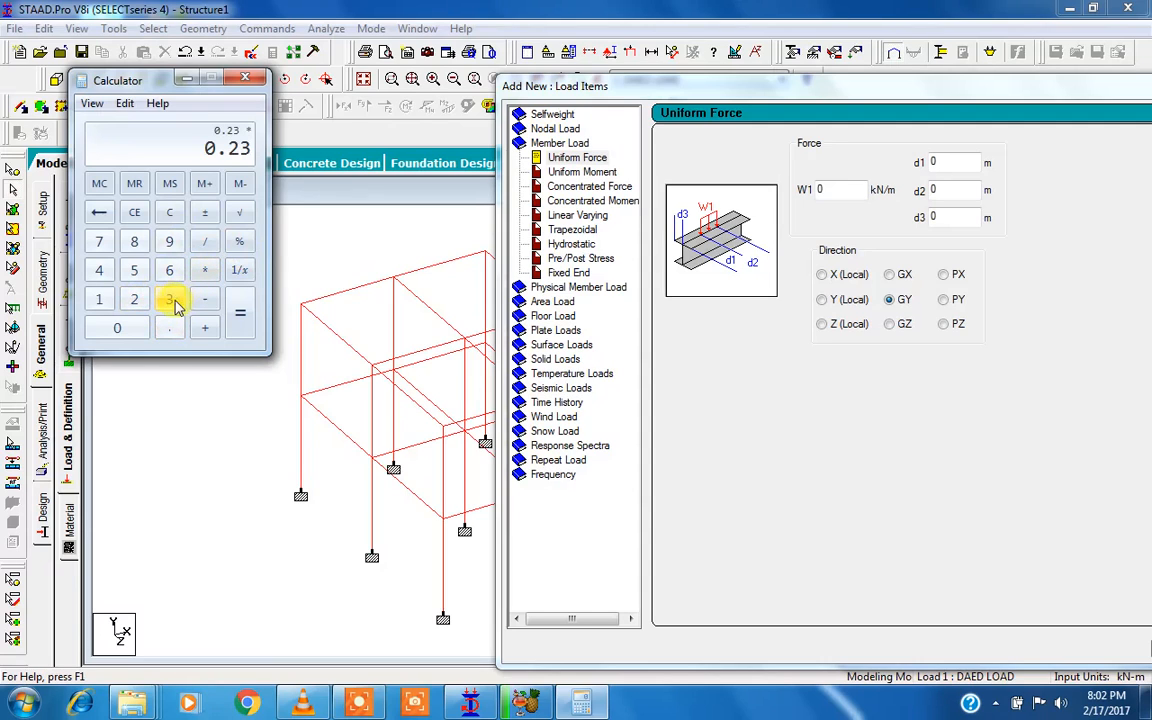
pyautogui.click(203, 271)
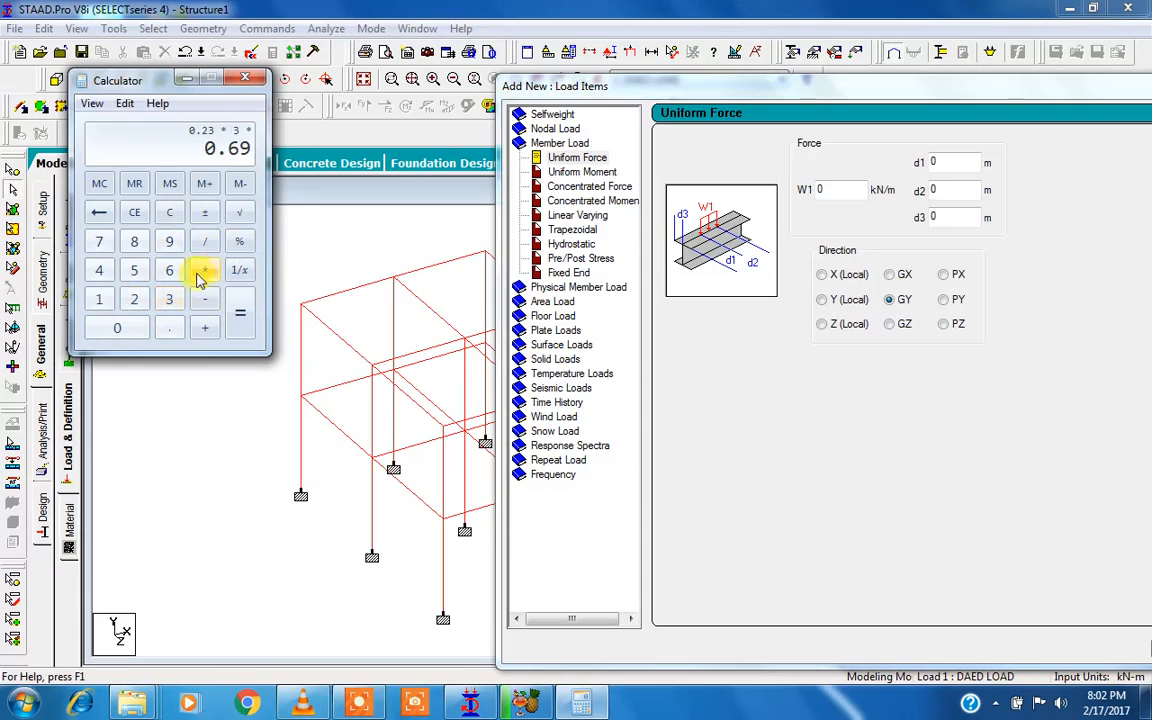
pyautogui.click(99, 300)
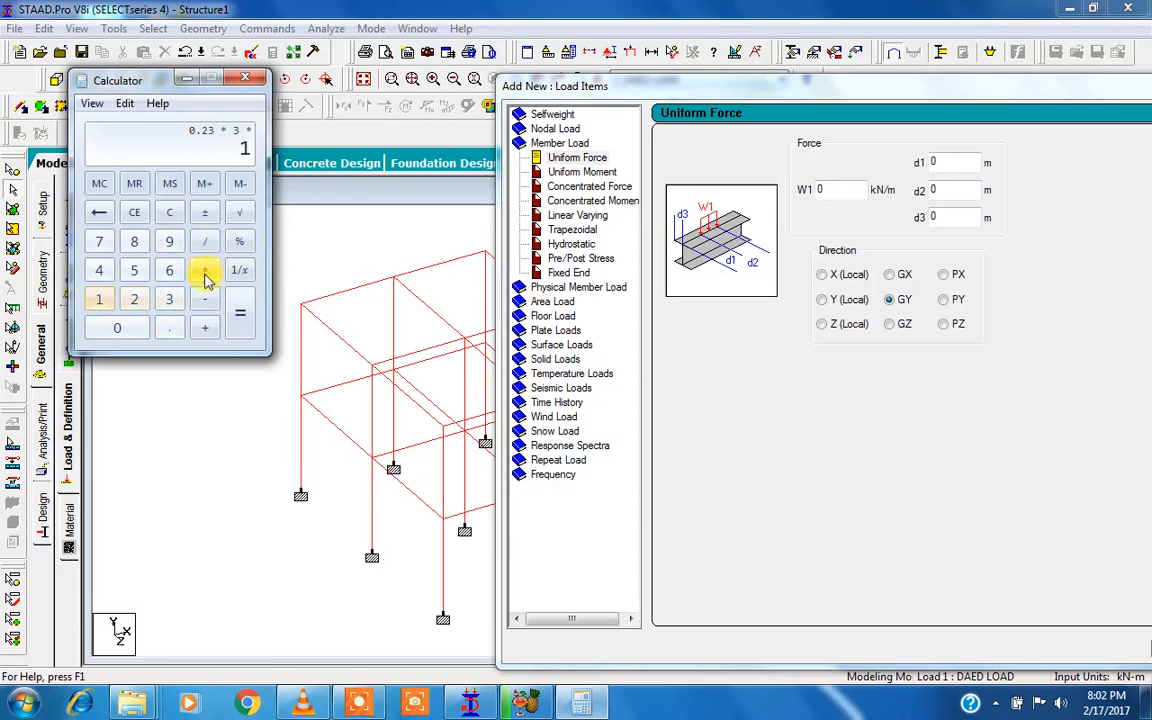
pyautogui.click(203, 274)
pyautogui.click(134, 300)
pyautogui.click(134, 270)
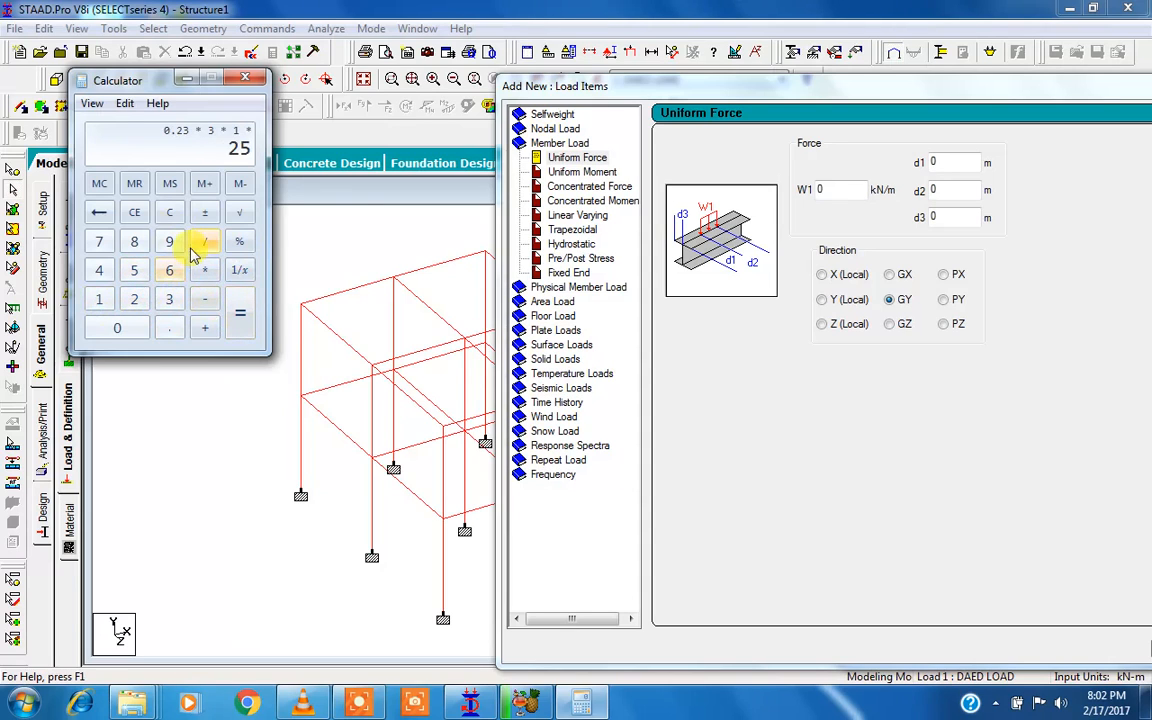
pyautogui.click(101, 215)
pyautogui.click(120, 326)
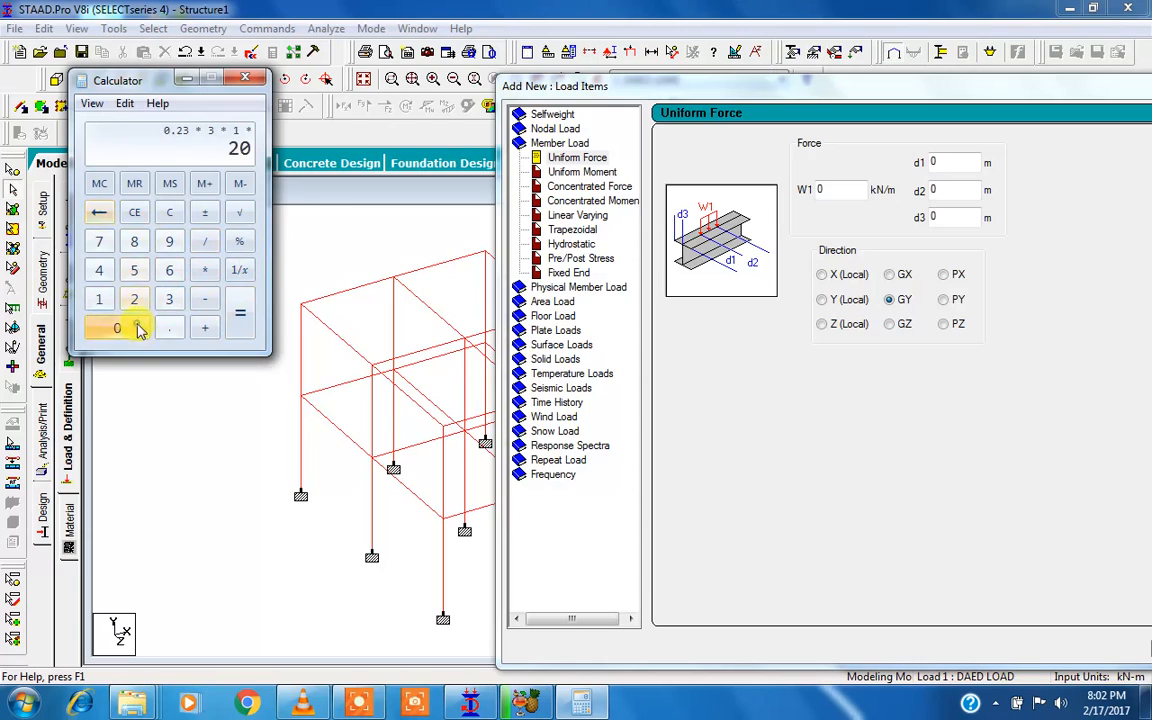
pyautogui.click(250, 313)
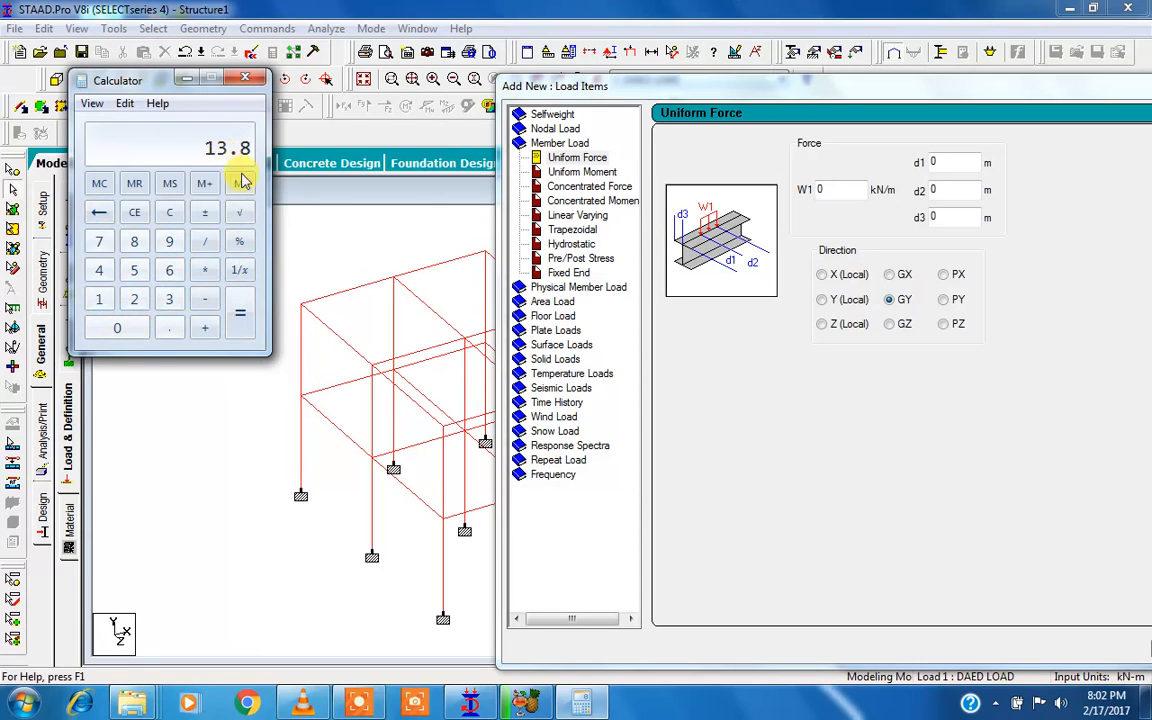
pyautogui.click(186, 79)
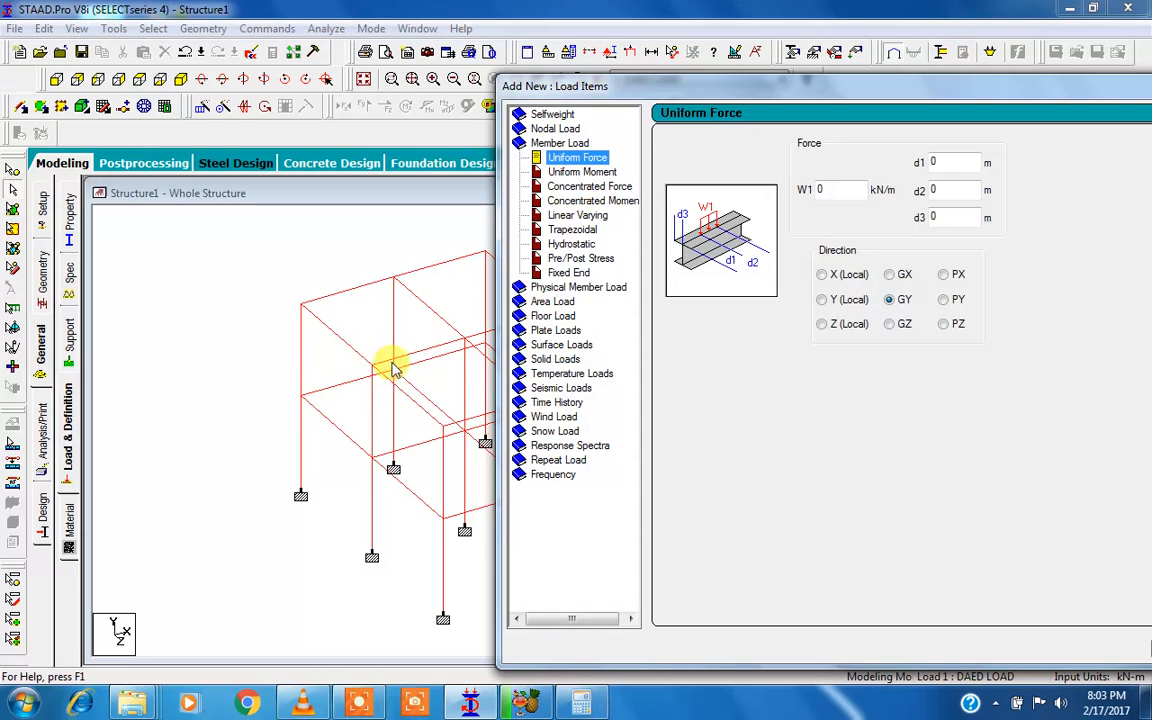
# - Add a uniform force of -13.8 kN/m in the GY direction to the dead load case and close the load items dialog
pyautogui.moveTo(845, 189); pyautogui.dragTo(800, 192)
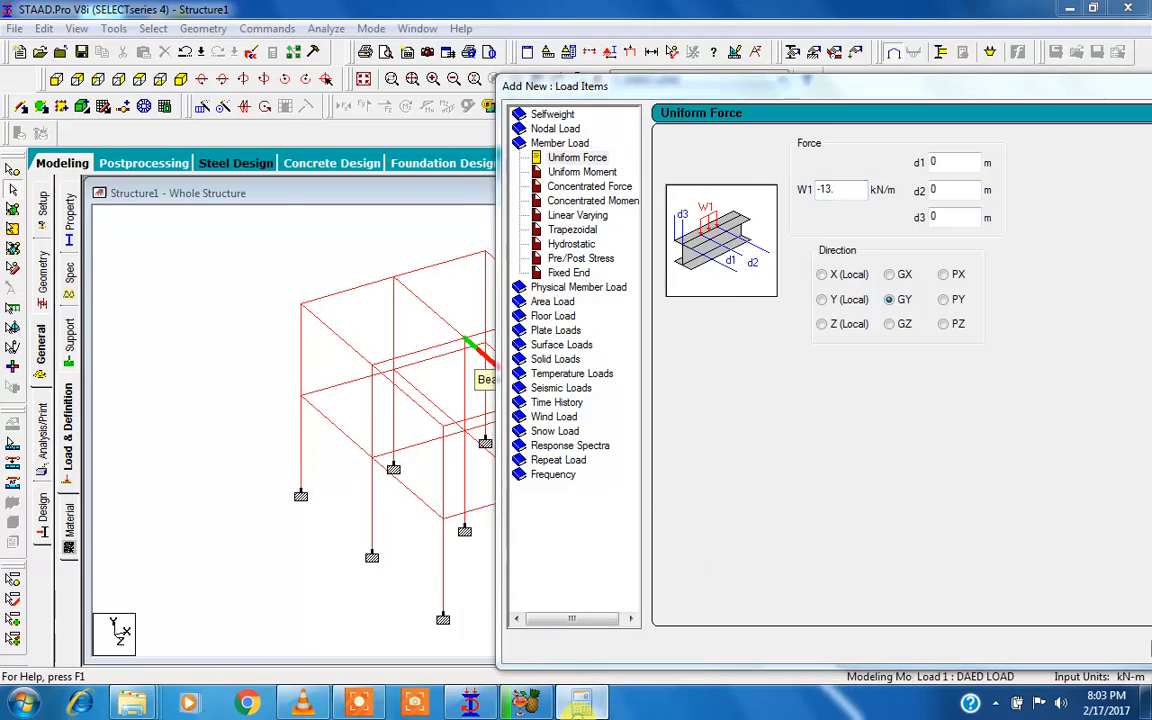
pyautogui.click(581, 703)
pyautogui.click(581, 703)
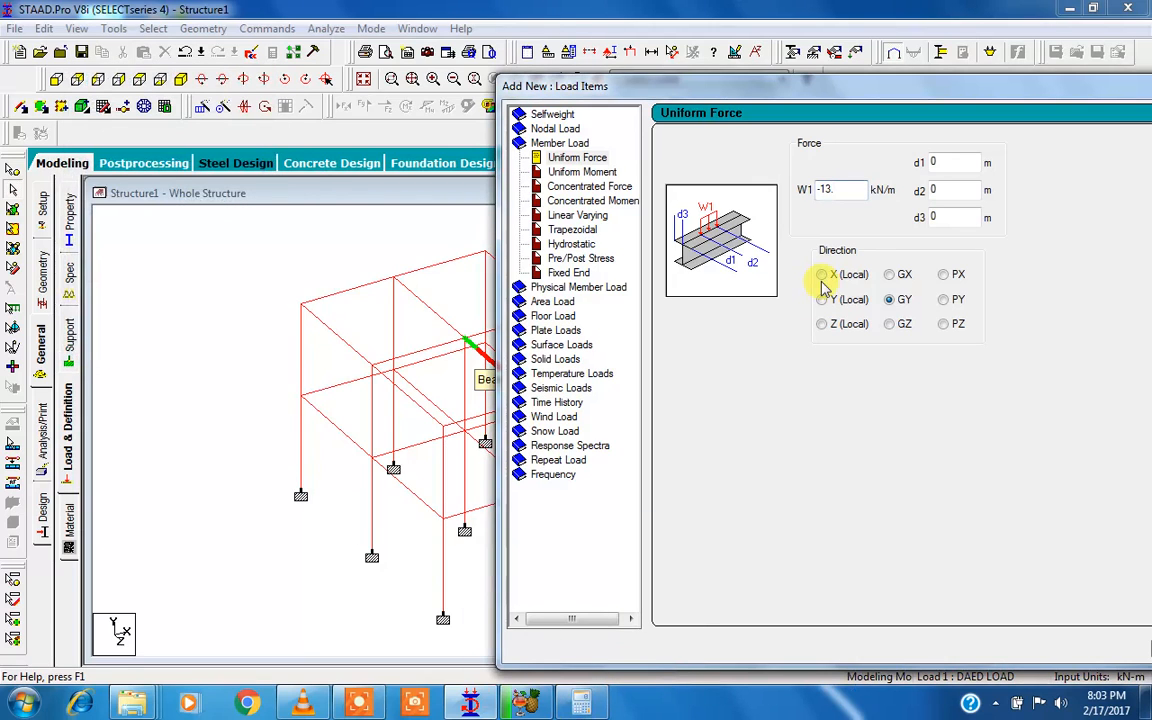
pyautogui.doubleClick(941, 163)
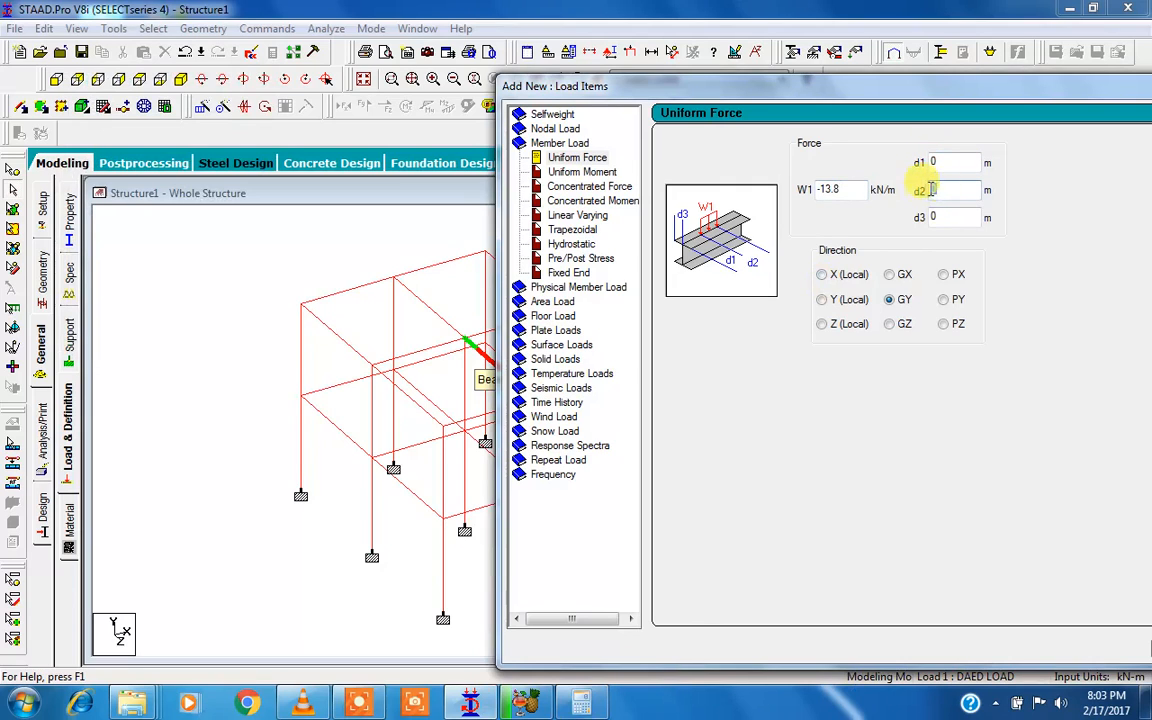
pyautogui.doubleClick(931, 189)
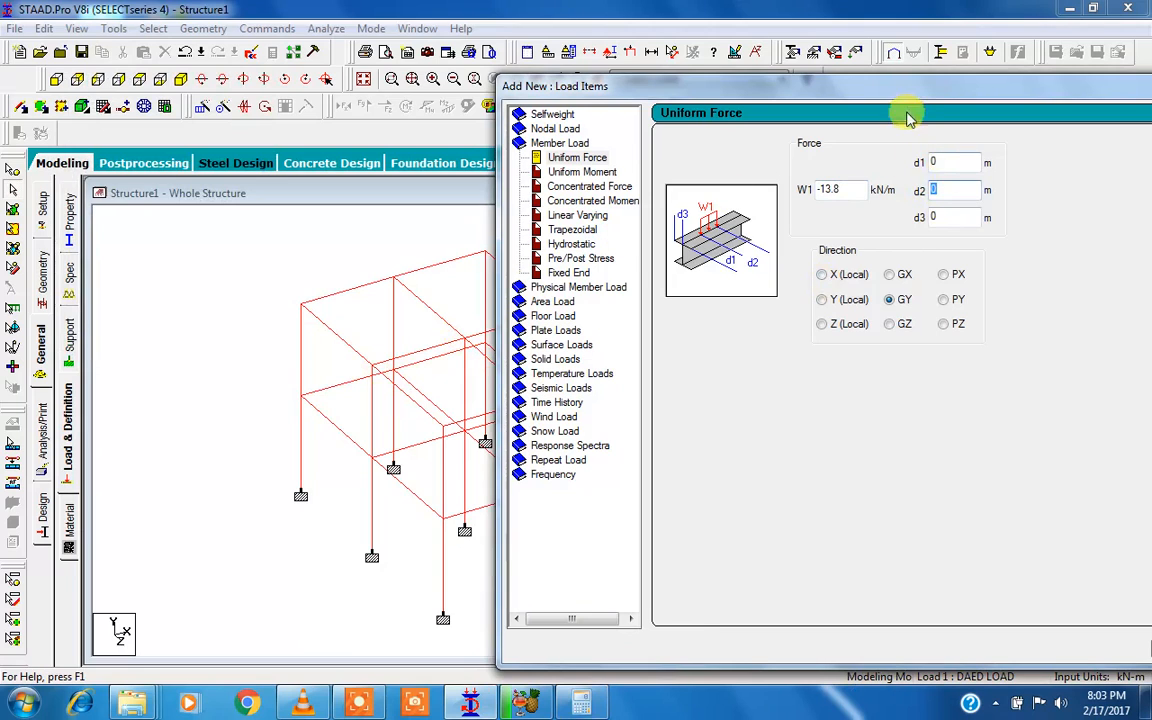
pyautogui.moveTo(830, 86); pyautogui.dragTo(634, 73)
pyautogui.click(988, 636)
pyautogui.click(1058, 636)
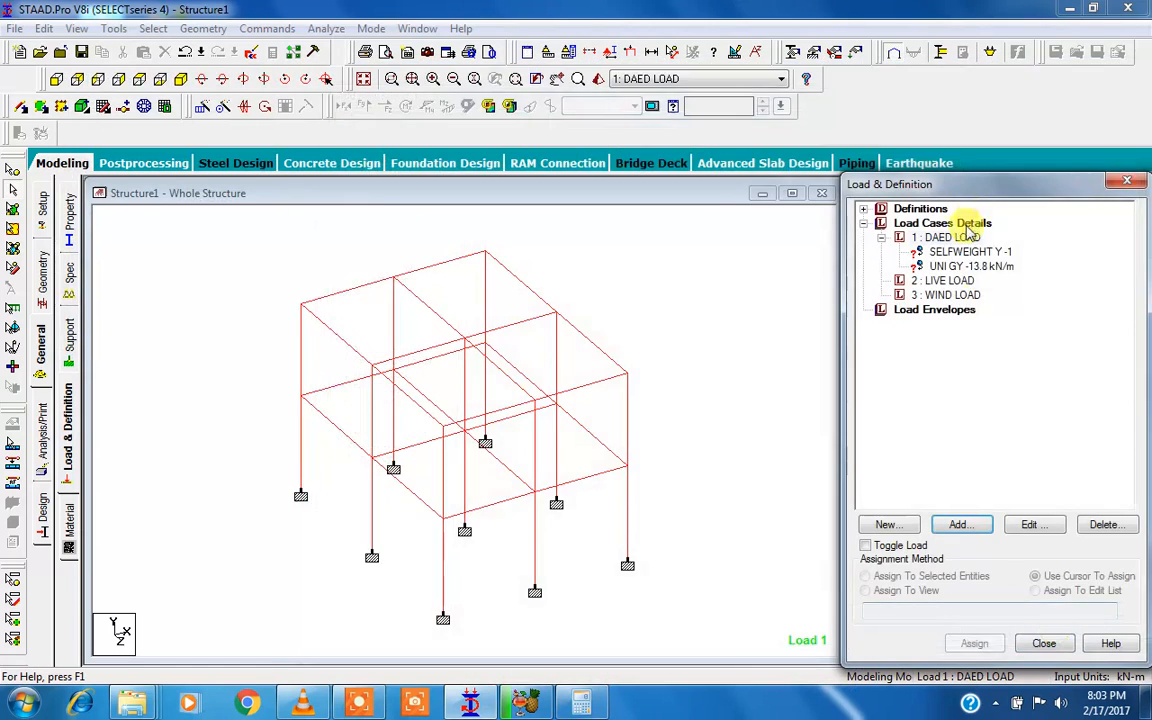
# - Assign the selfweight load to the whole structure using Assign To View, and choose the -13.8 kN/m uniform load in the dead load case
pyautogui.click(955, 251)
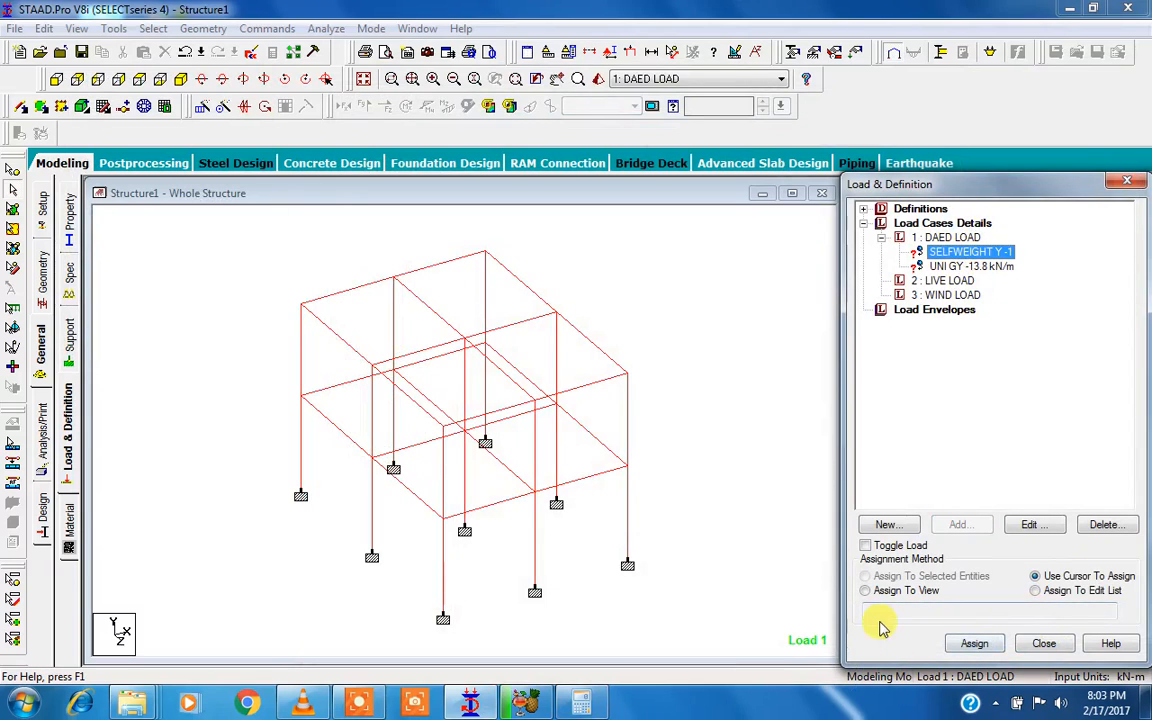
pyautogui.click(868, 590)
pyautogui.click(970, 644)
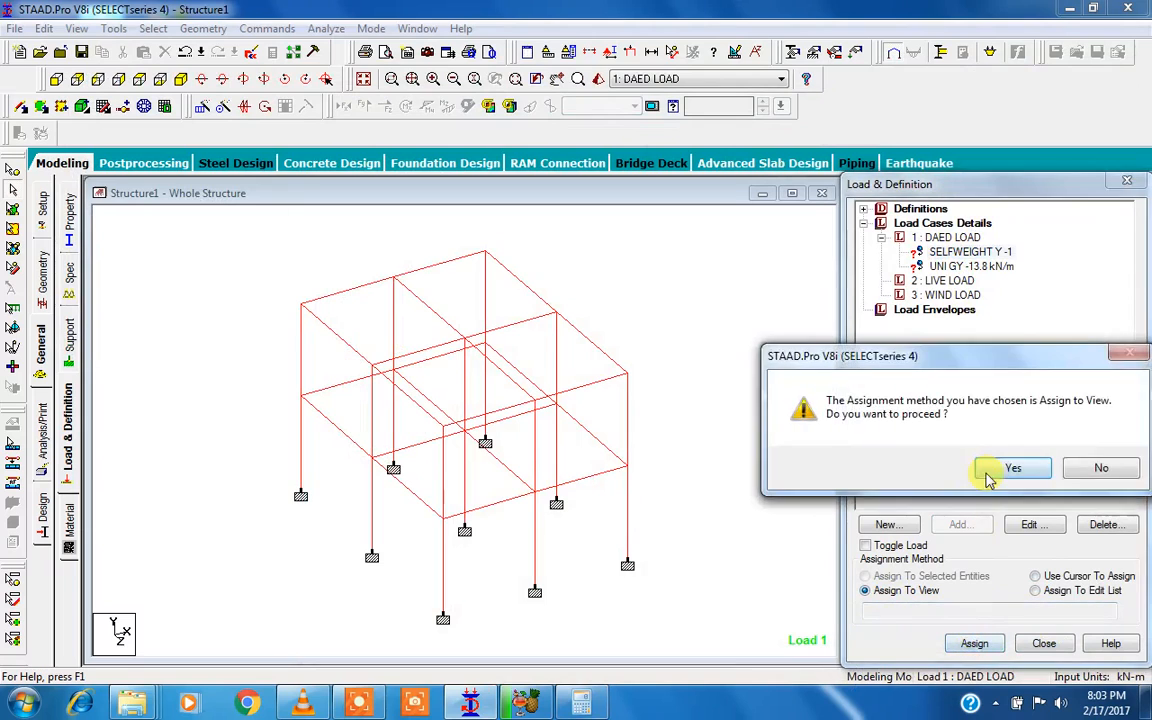
pyautogui.click(990, 472)
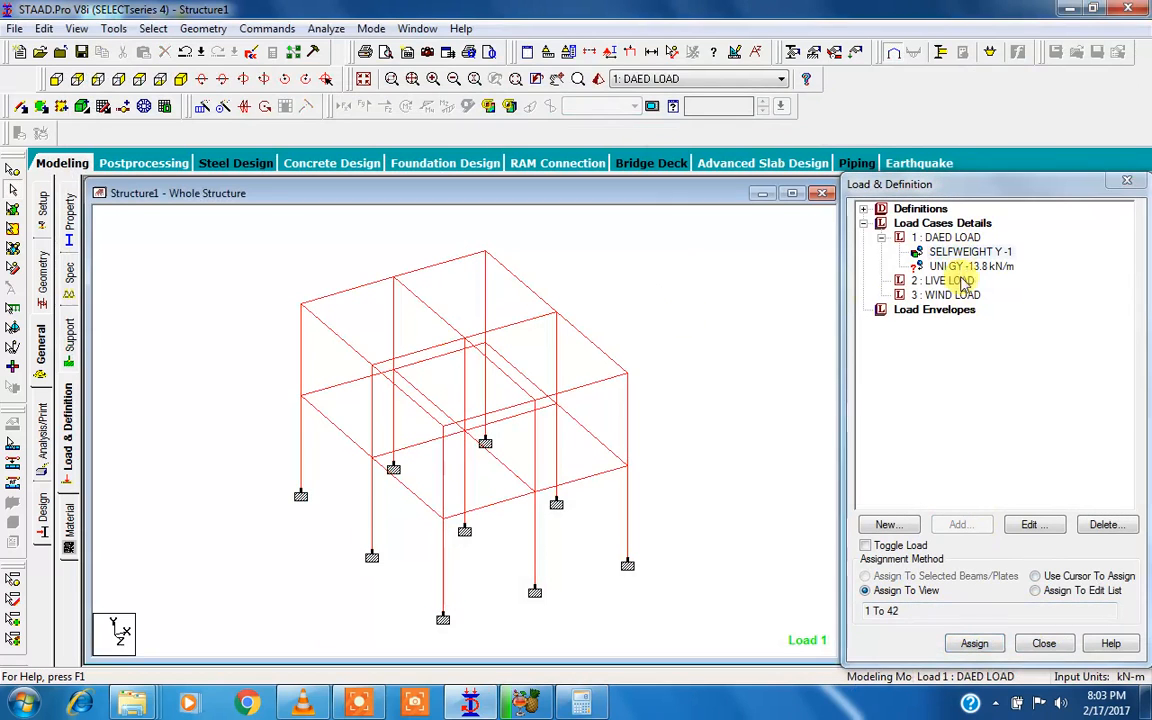
pyautogui.click(965, 267)
pyautogui.click(648, 304)
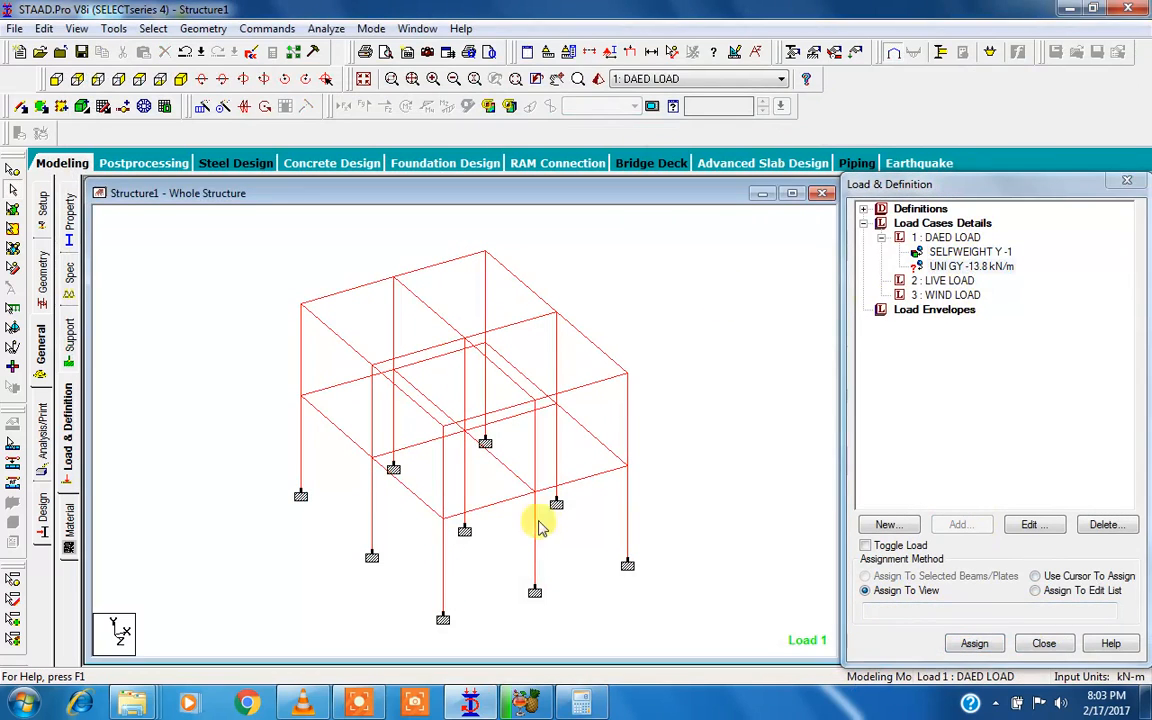
pyautogui.click(574, 478)
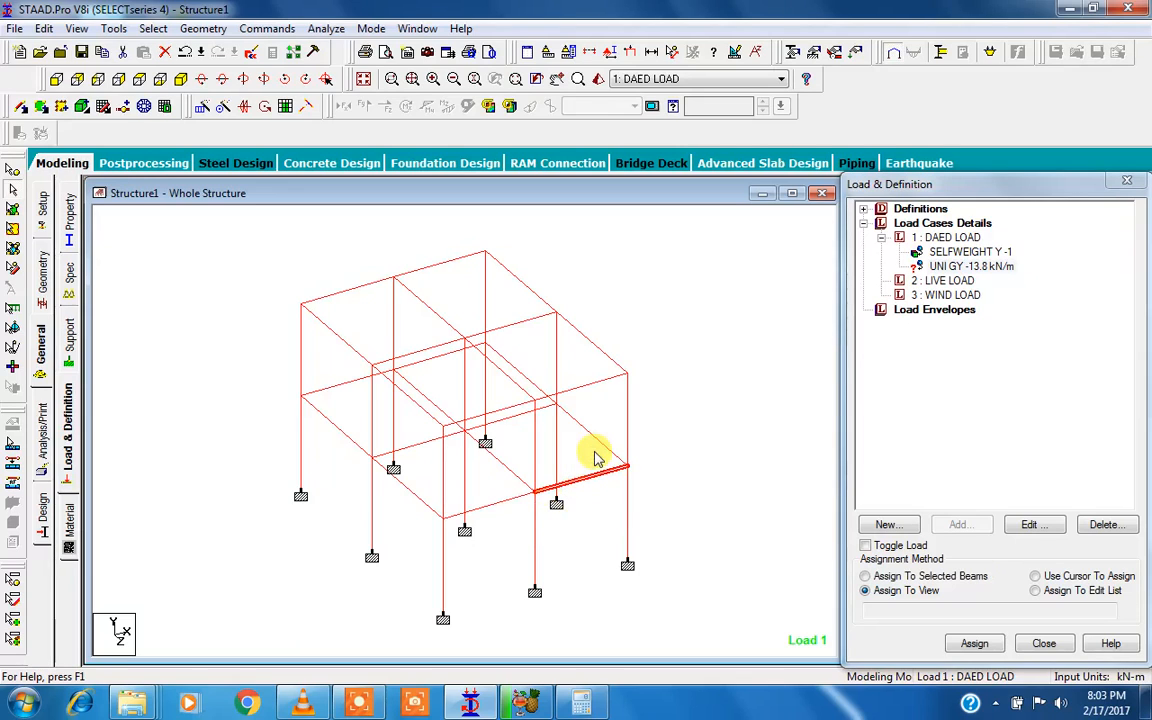
pyautogui.keyDown('ctrl'); pyautogui.click(594, 437); pyautogui.keyUp('ctrl')
pyautogui.keyDown('ctrl'); pyautogui.click(535, 383); pyautogui.keyUp('ctrl')
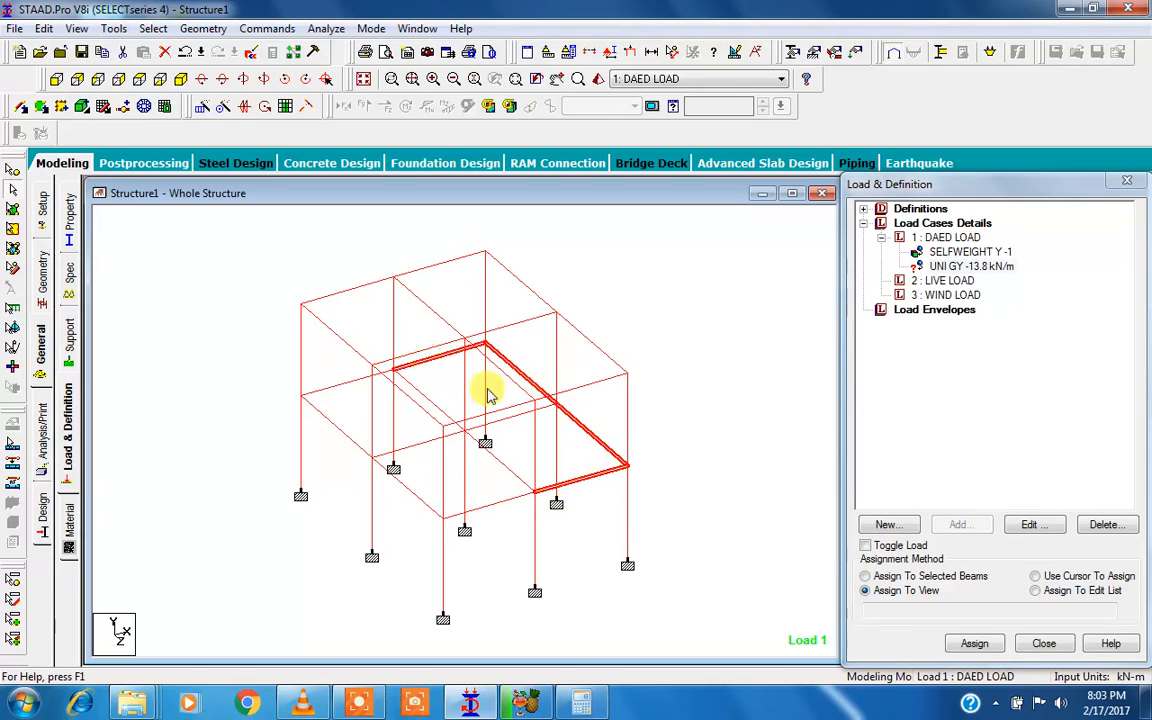
pyautogui.click(624, 328)
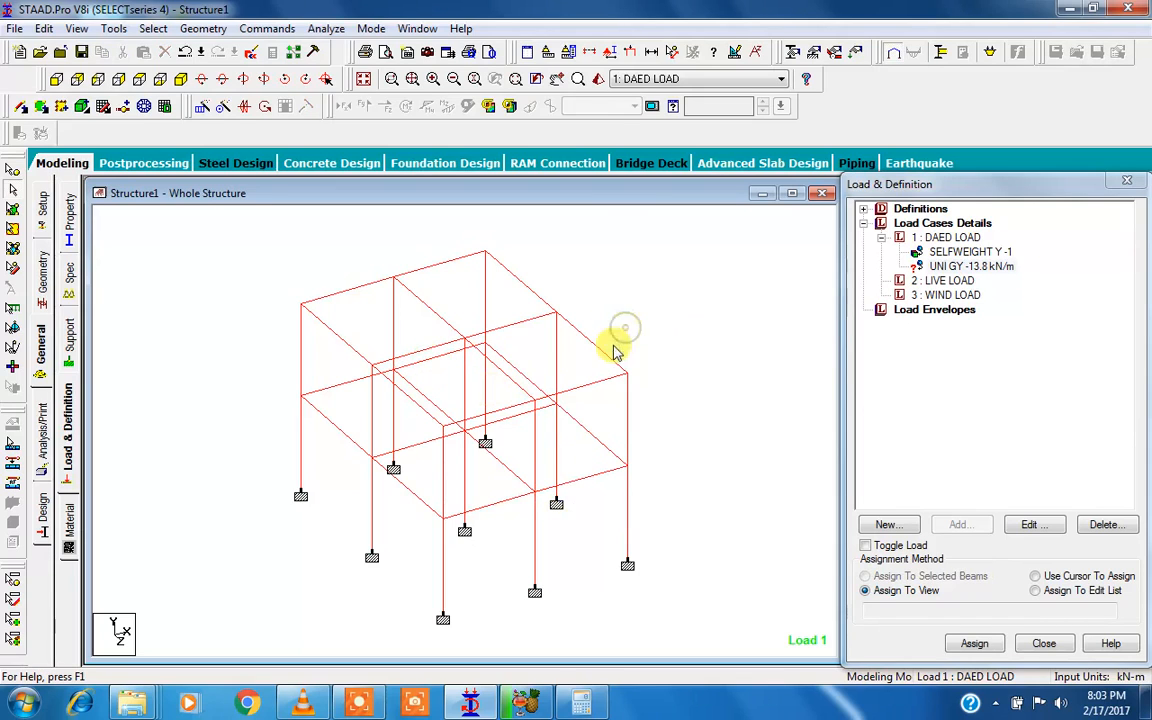
# - Select all first-floor beams in a side view, restore the isometric view, and assign the -13.8 kN/m uniform load to the selected beams
pyautogui.click(79, 79)
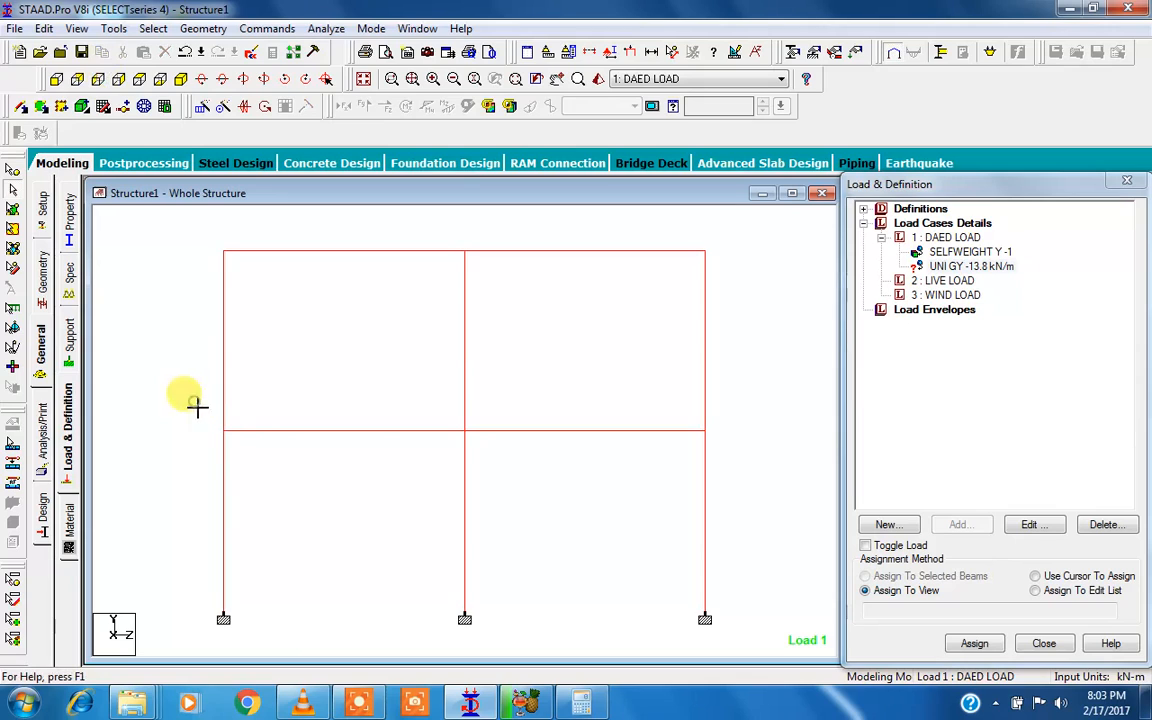
pyautogui.moveTo(194, 401); pyautogui.dragTo(728, 462)
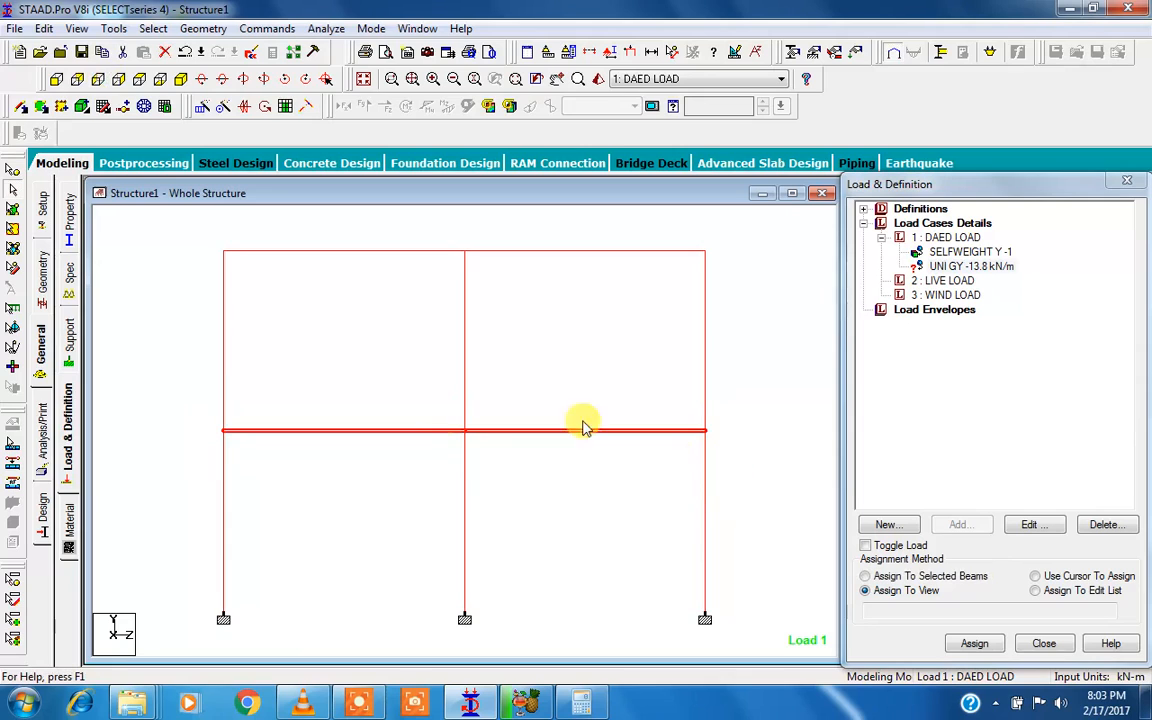
pyautogui.click(160, 79)
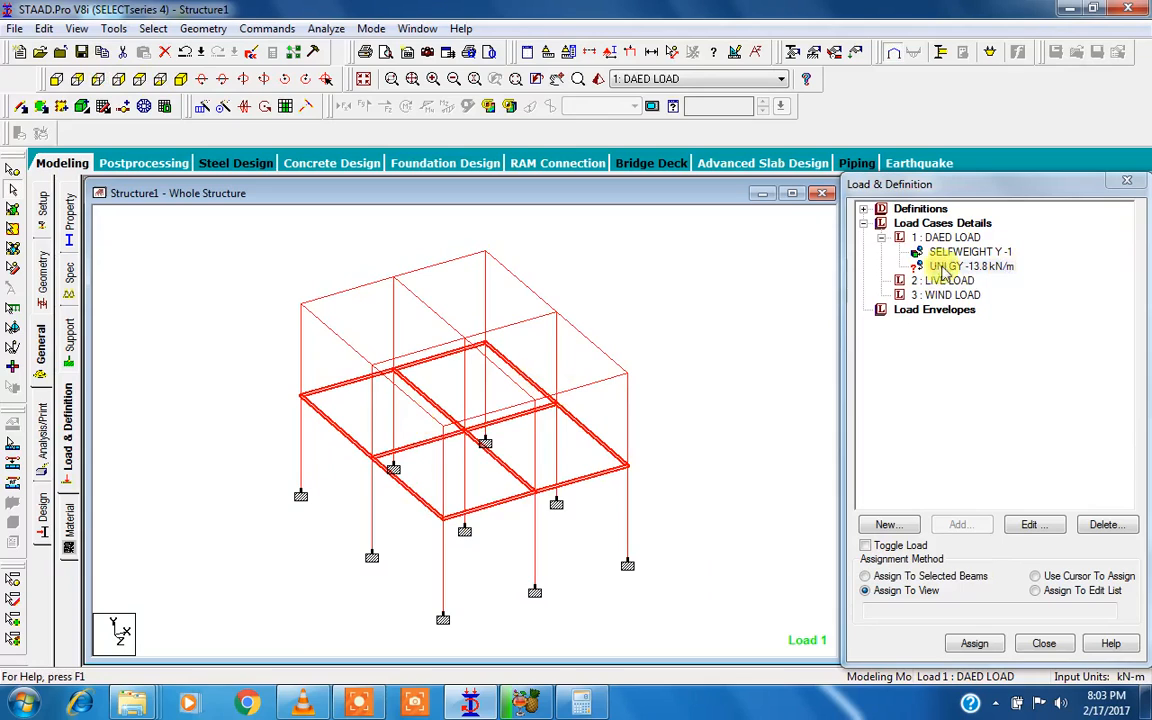
pyautogui.click(864, 576)
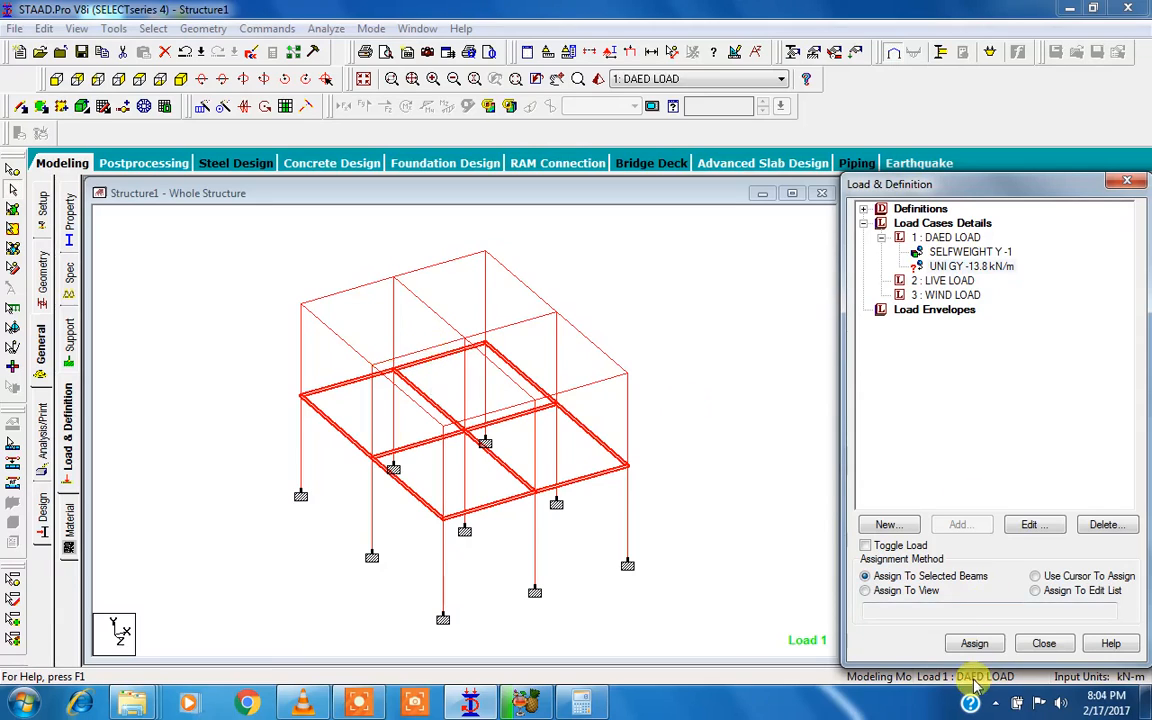
pyautogui.click(974, 643)
pyautogui.click(1012, 467)
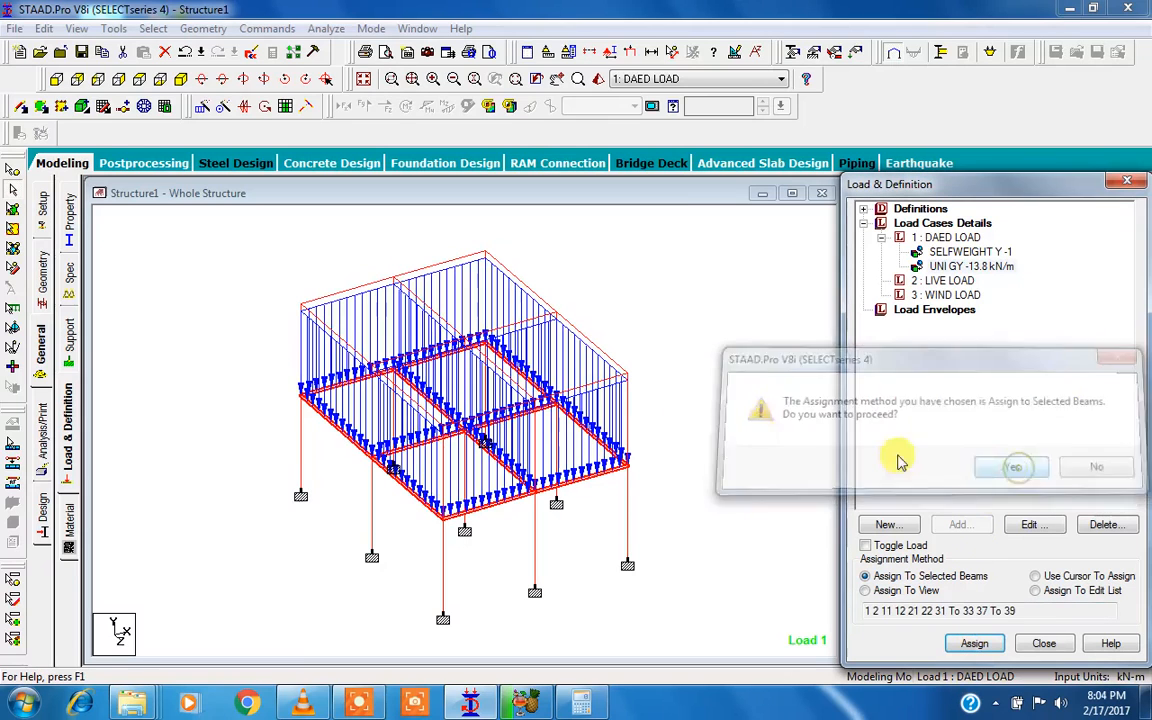
pyautogui.click(683, 306)
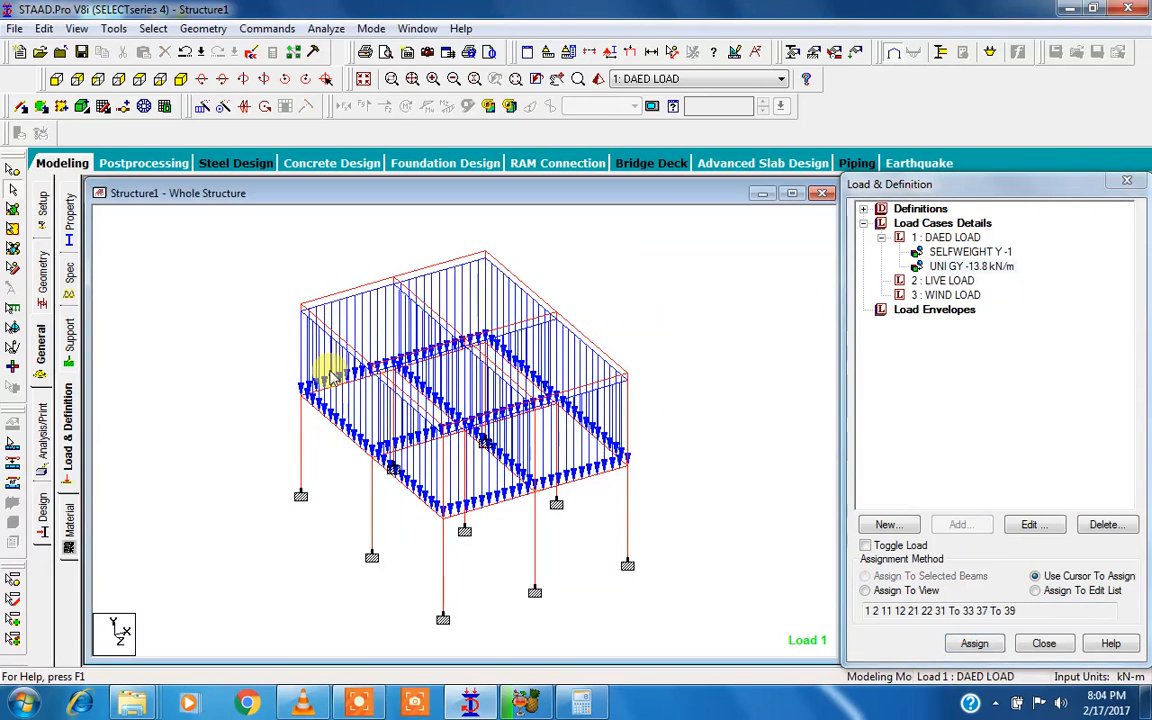
# - Set the distributed force diagram scale to 2 kN/m per m and apply it
pyautogui.scroll(1, 336, 385)
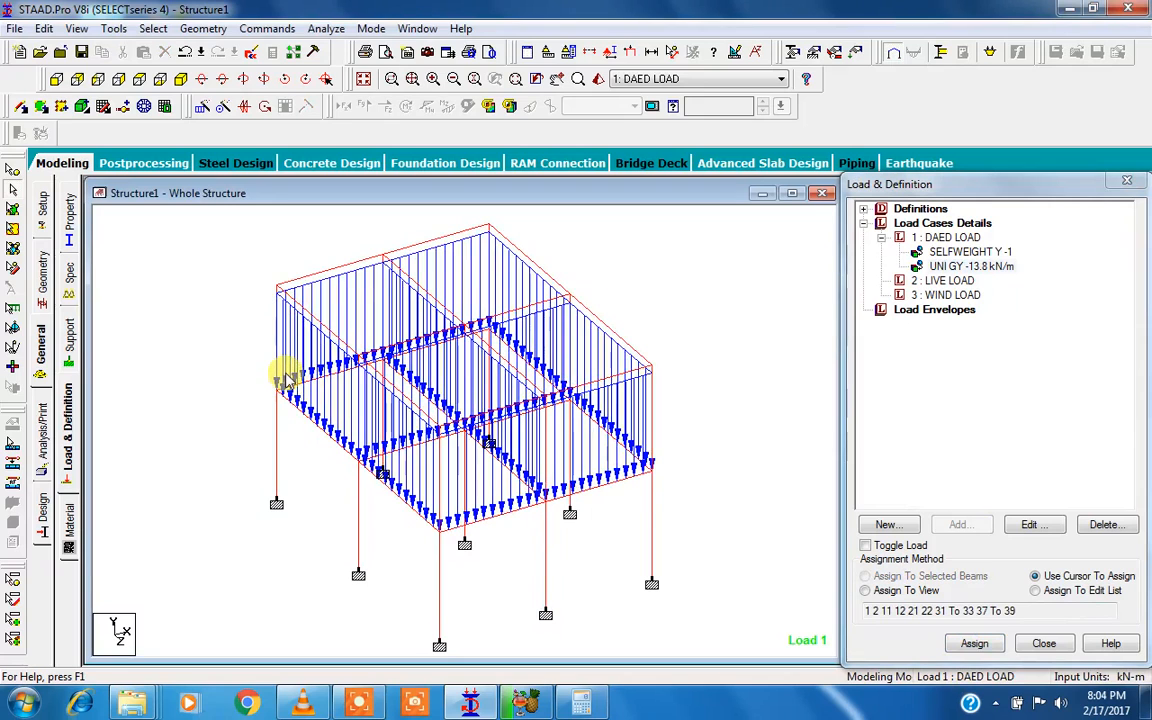
pyautogui.click(733, 52)
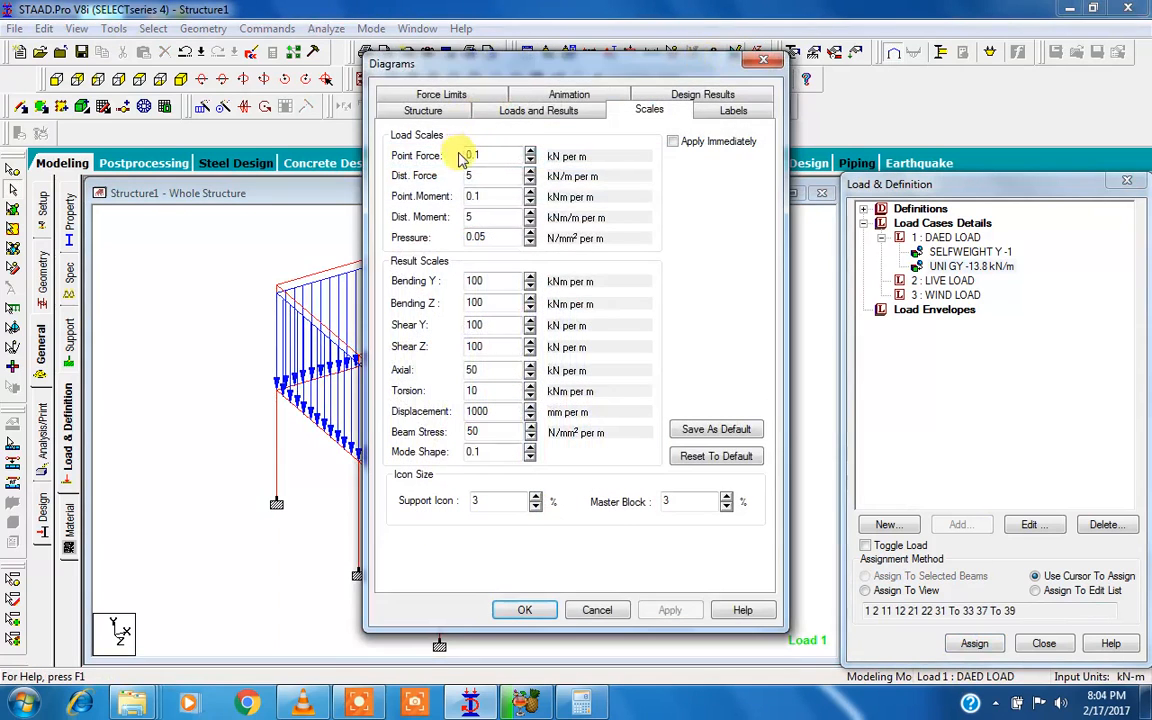
pyautogui.moveTo(519, 66); pyautogui.dragTo(777, 69)
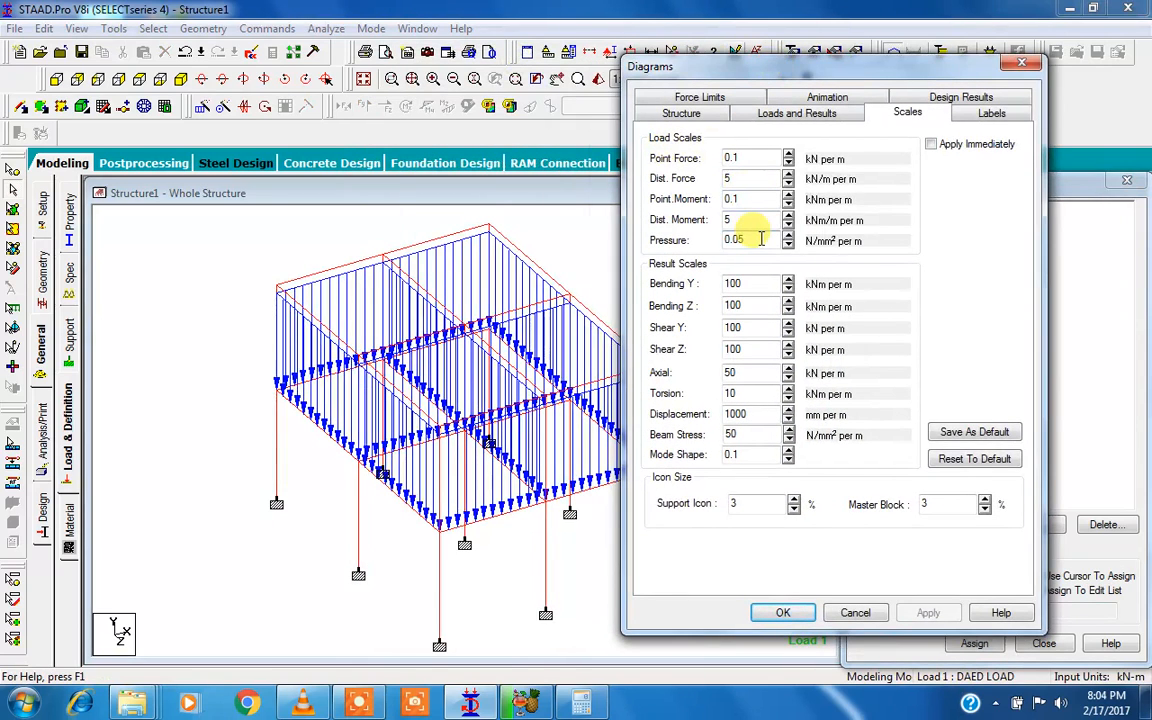
pyautogui.doubleClick(738, 178)
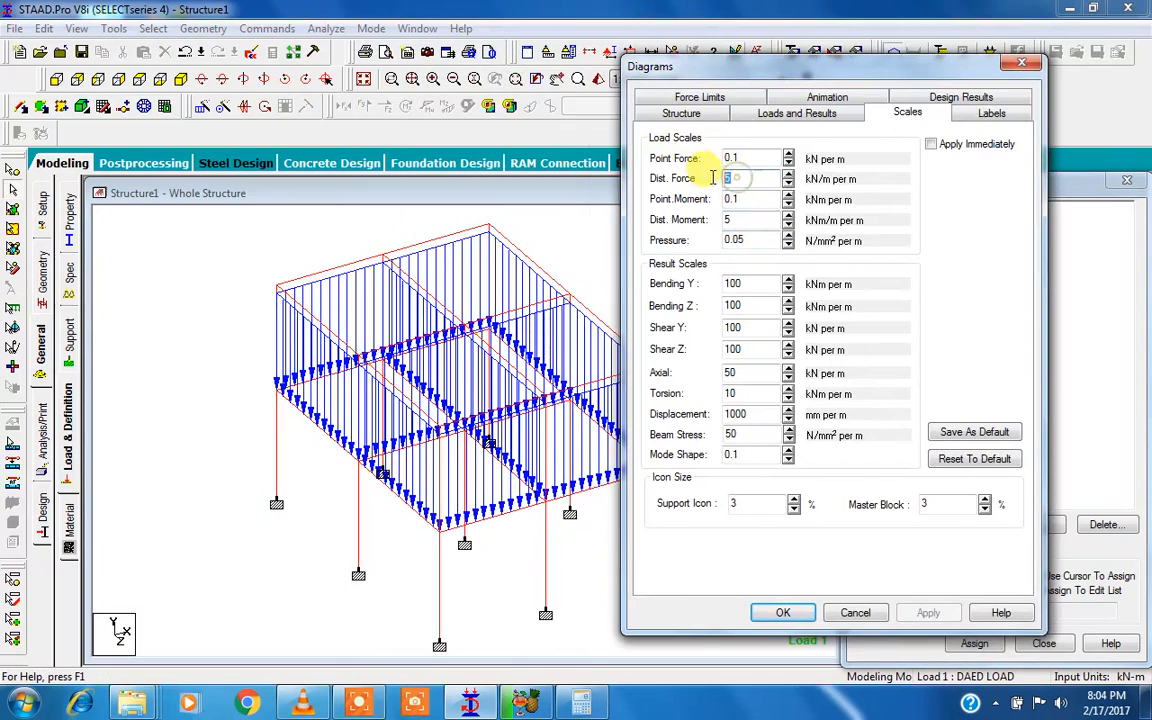
pyautogui.write('2')
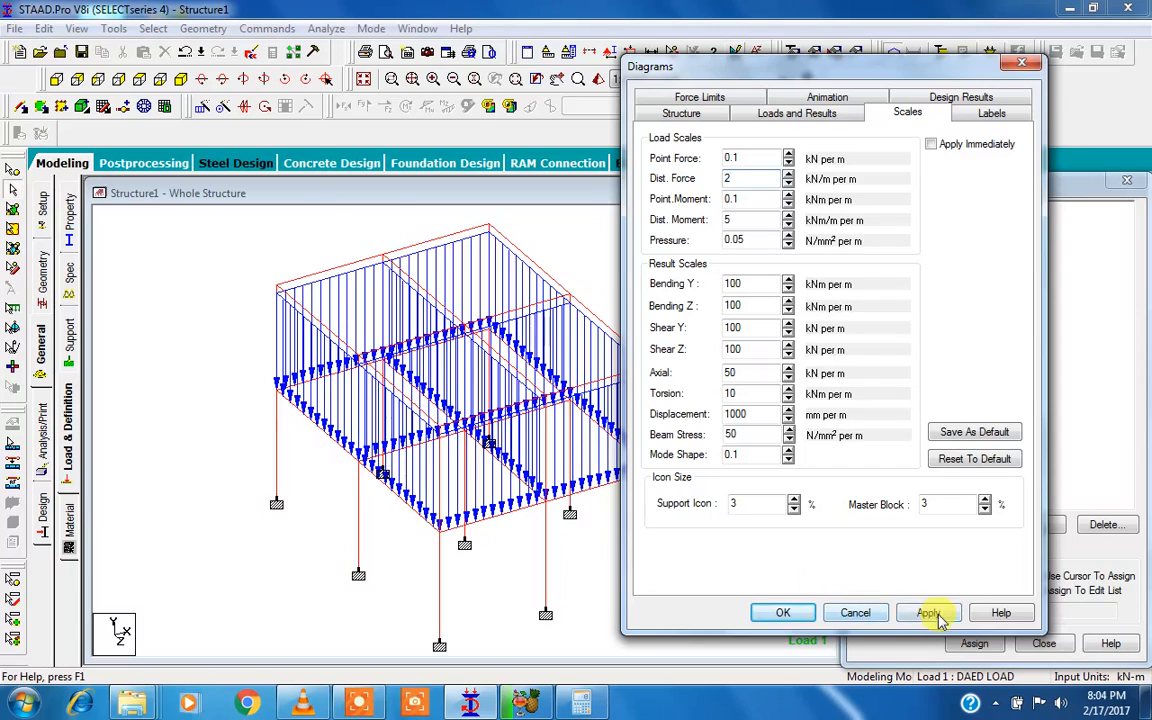
pyautogui.click(928, 613)
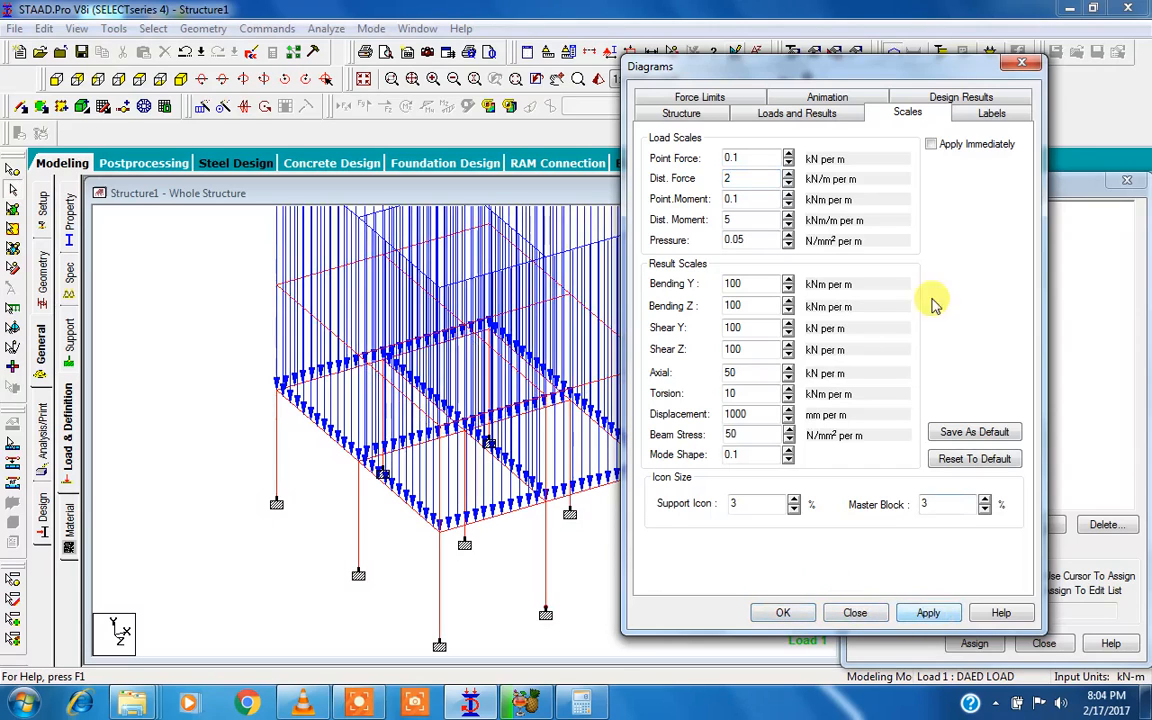
# - Try a distributed force diagram scale of 8, then set it to 9 kN/m per m and accept the diagram settings
pyautogui.doubleClick(742, 178)
pyautogui.write('8')
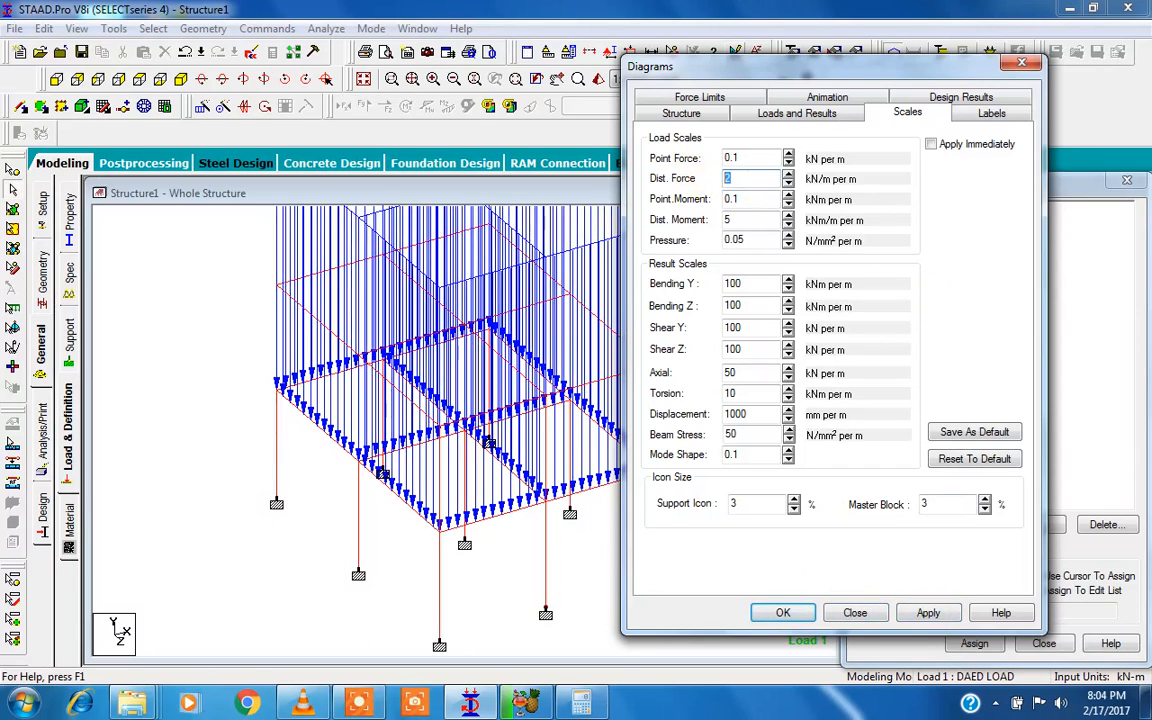
pyautogui.click(924, 613)
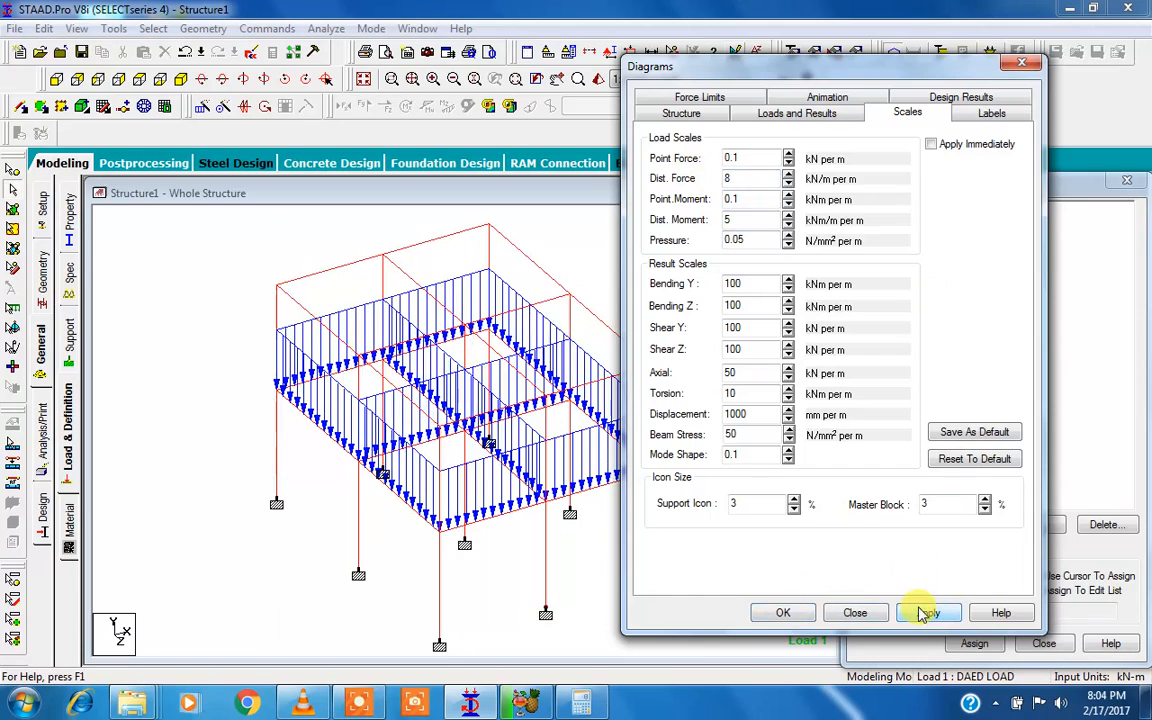
pyautogui.doubleClick(728, 180)
pyautogui.write('9')
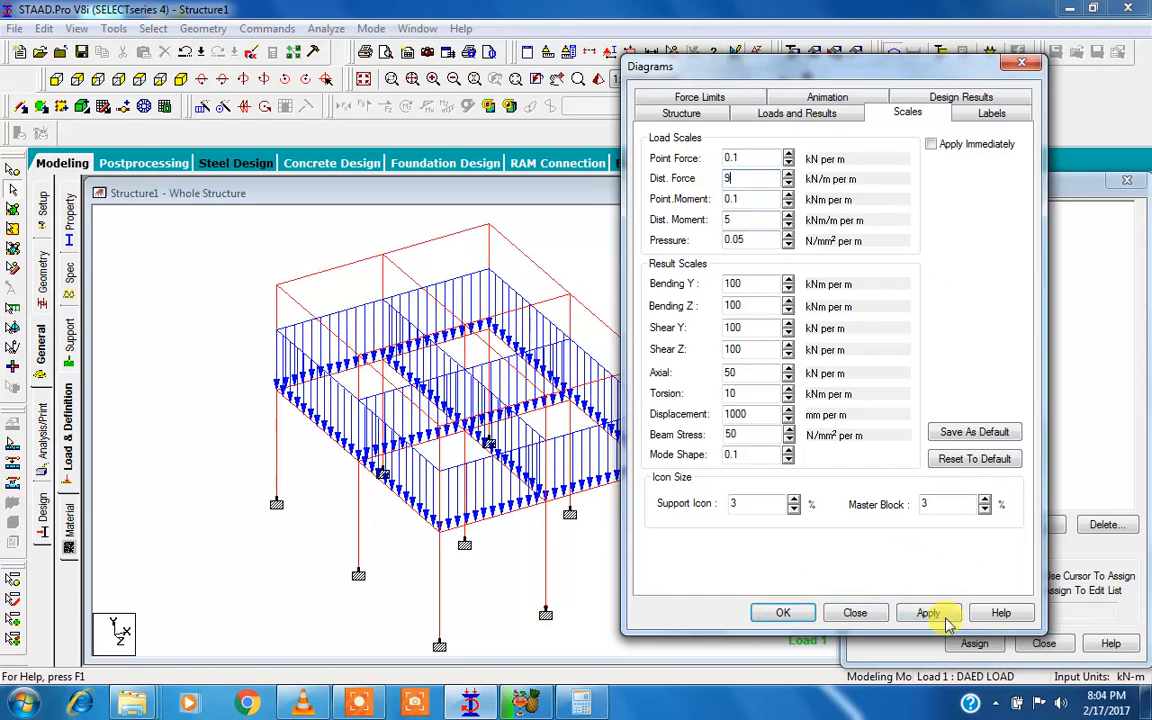
pyautogui.click(930, 614)
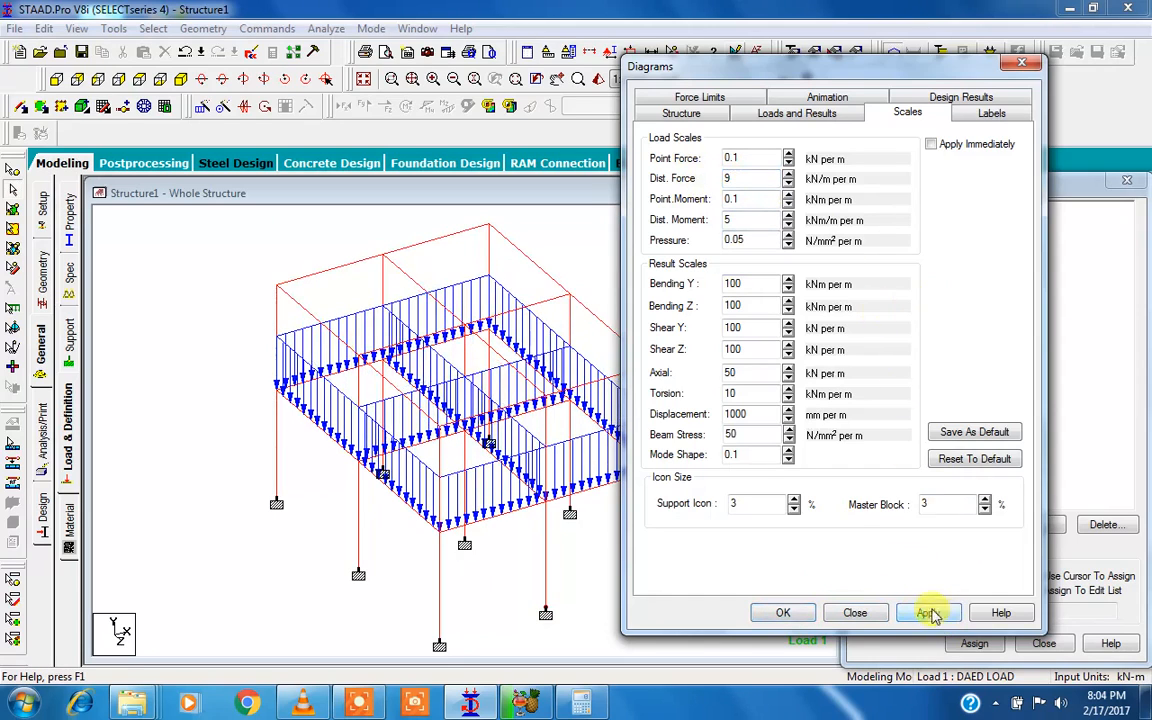
pyautogui.click(790, 614)
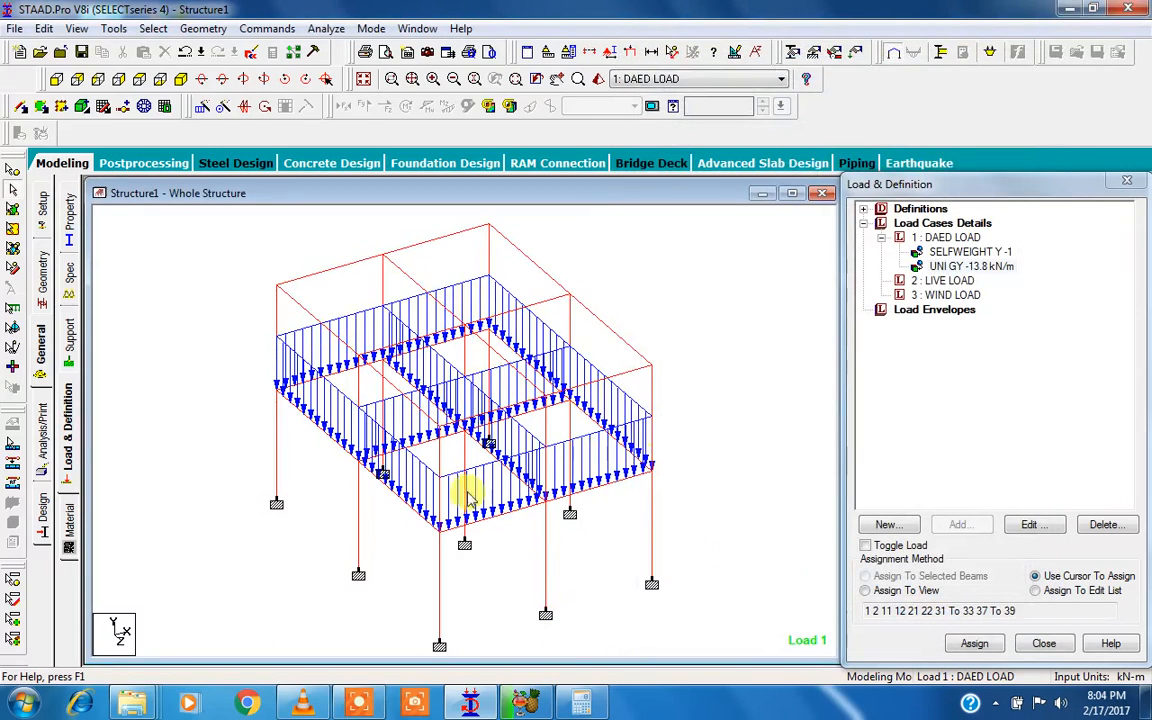
pyautogui.click(378, 706)
pyautogui.click(557, 672)
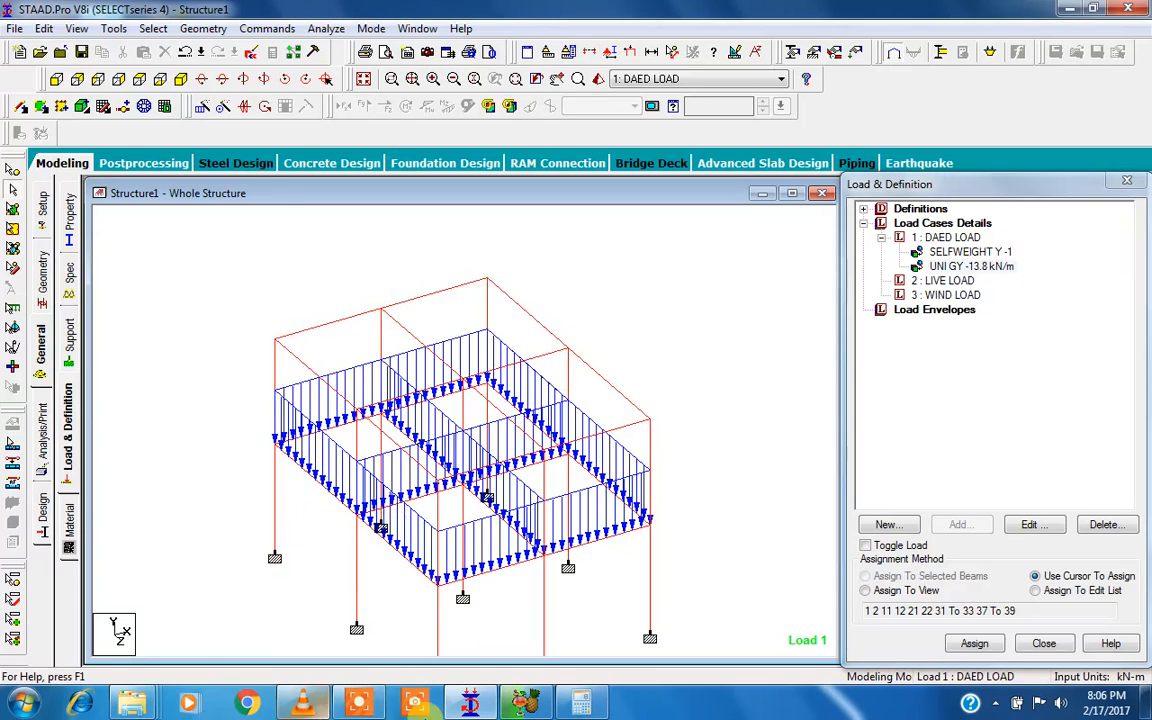
# - Switch to Calculator, work out 0.15 × 1 × 20 for the roof-level line load, and minimise it
pyautogui.click(580, 703)
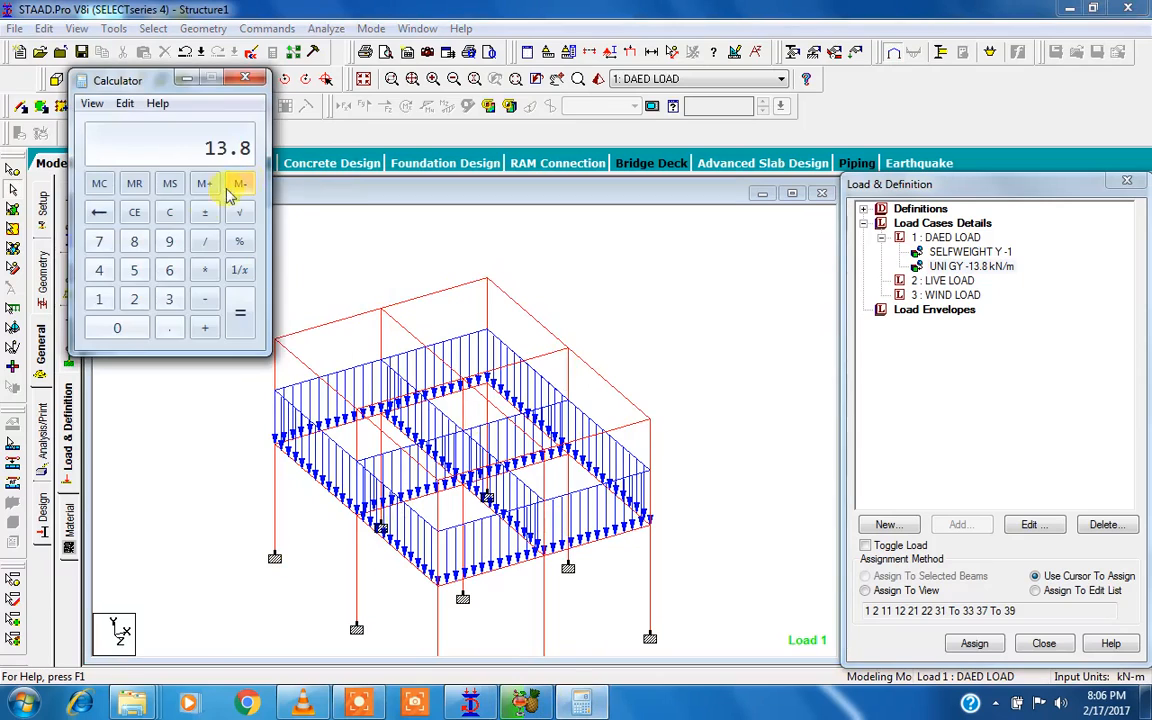
pyautogui.click(169, 212)
pyautogui.click(168, 329)
pyautogui.click(99, 299)
pyautogui.click(134, 272)
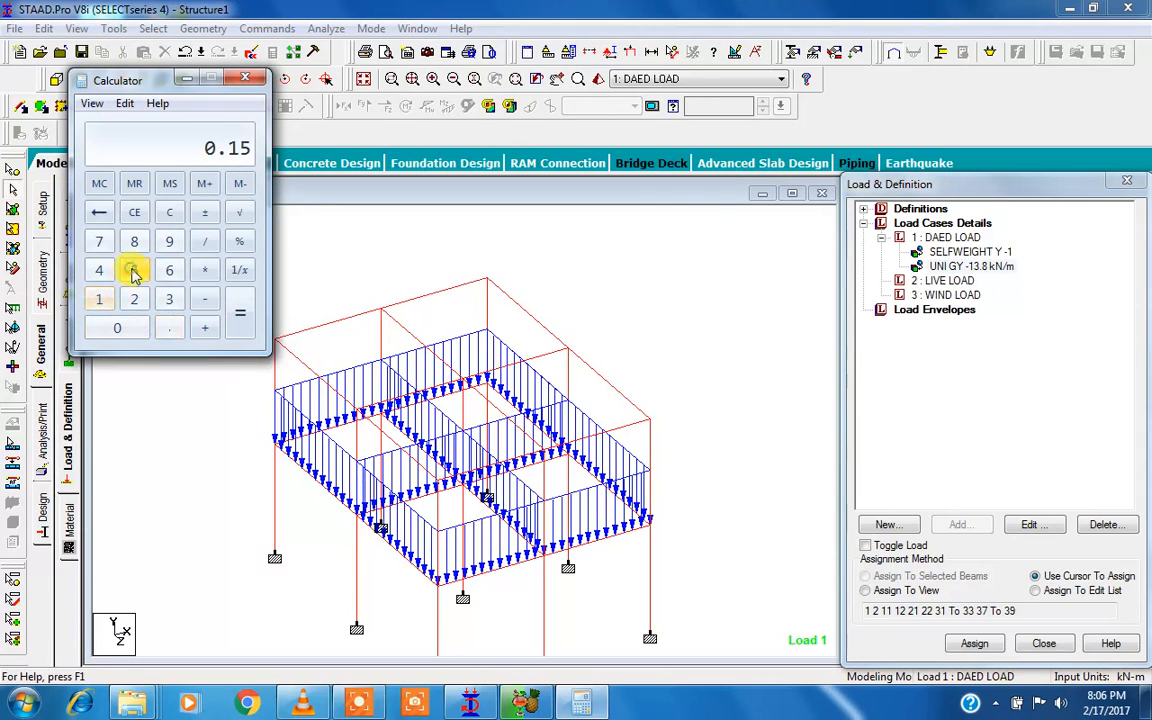
pyautogui.click(204, 270)
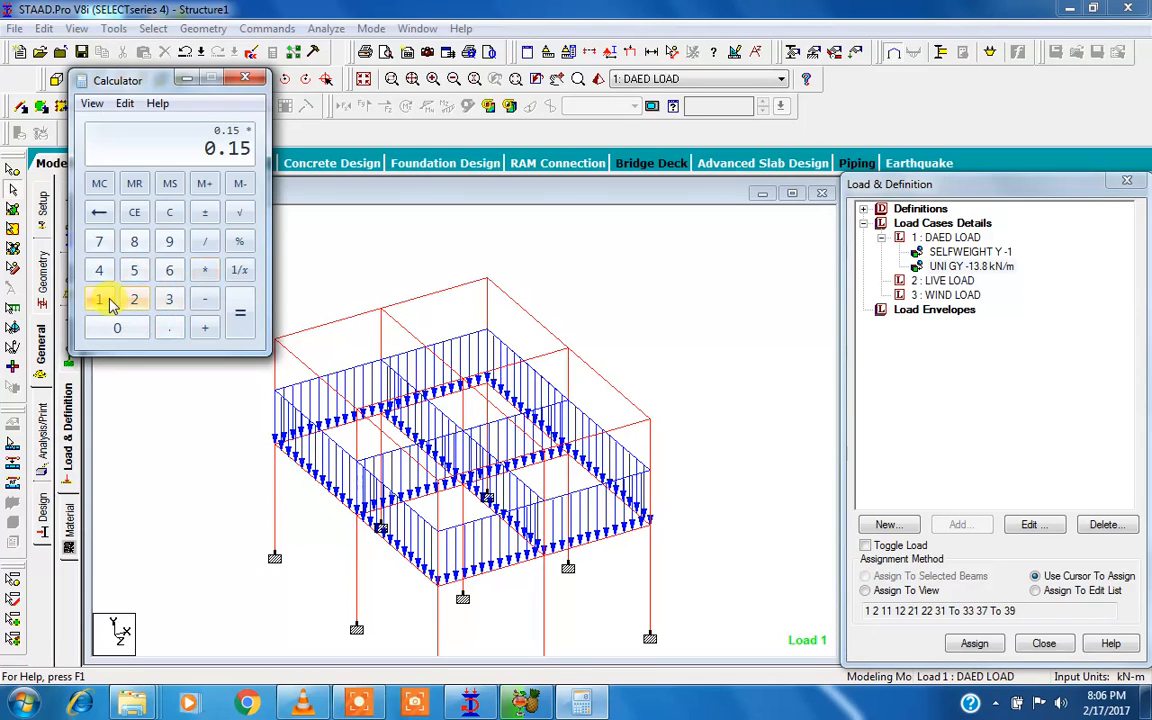
pyautogui.click(108, 301)
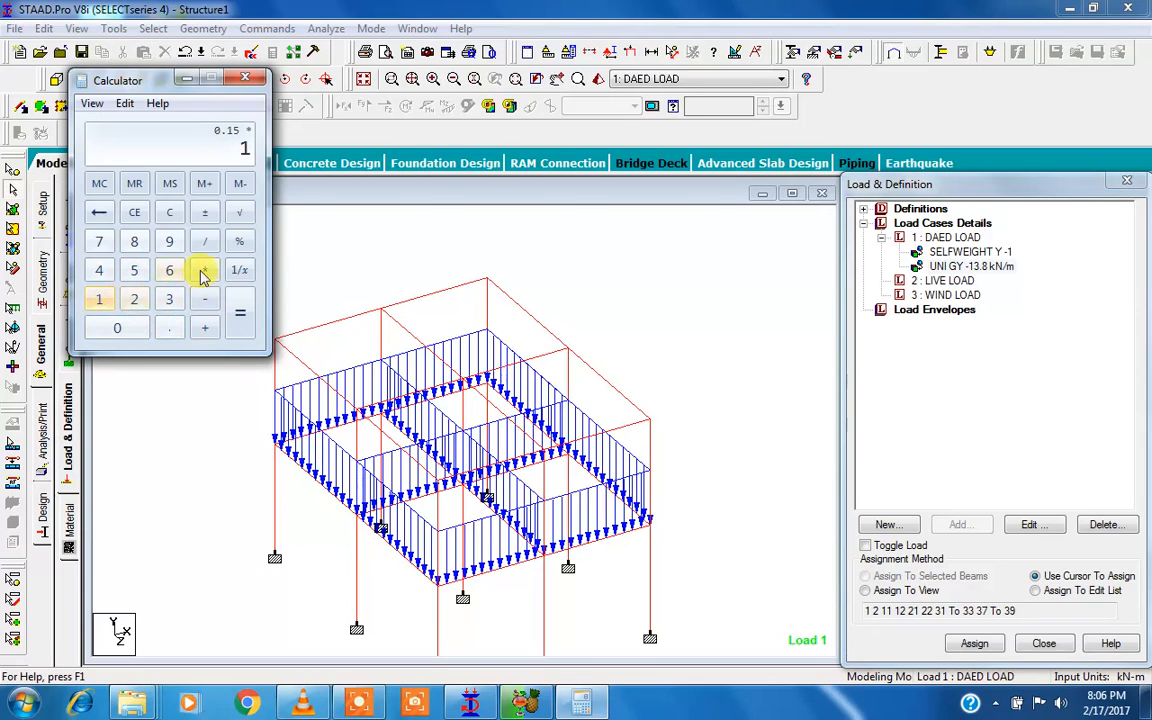
pyautogui.click(204, 270)
pyautogui.click(134, 299)
pyautogui.click(117, 328)
pyautogui.click(239, 312)
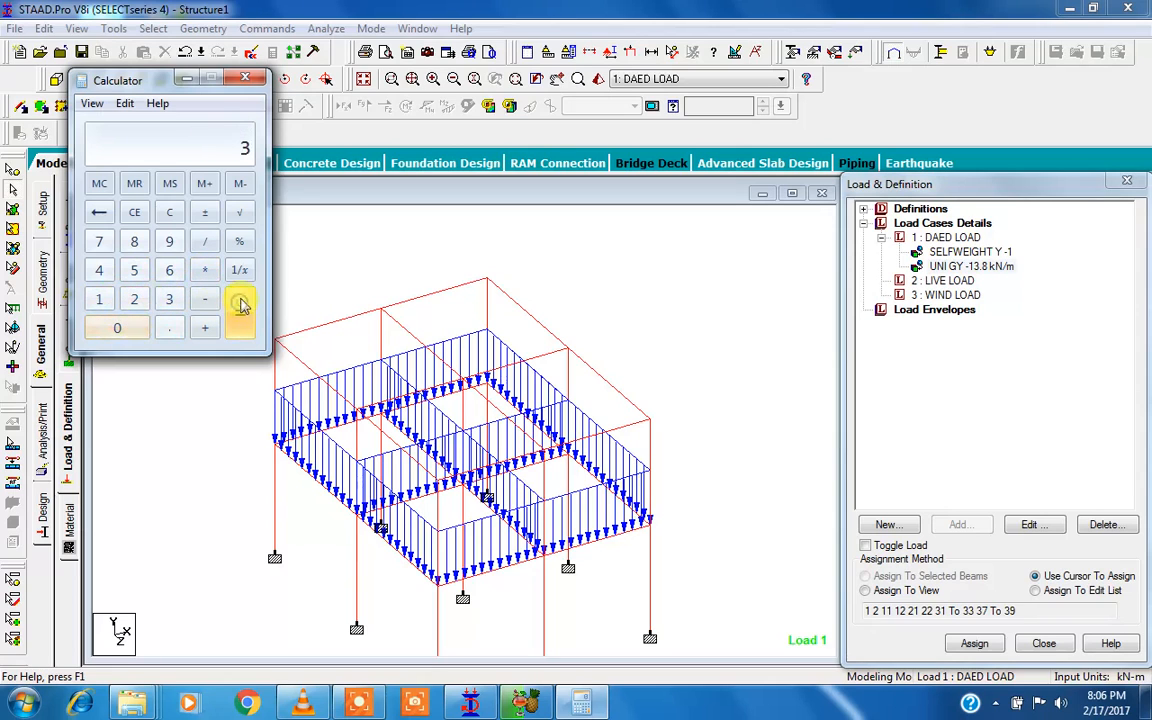
pyautogui.click(186, 78)
# - Add a uniform force of -3 kN/m in the GY direction to the dead load case and close the load items dialog
pyautogui.click(935, 237)
pyautogui.click(960, 524)
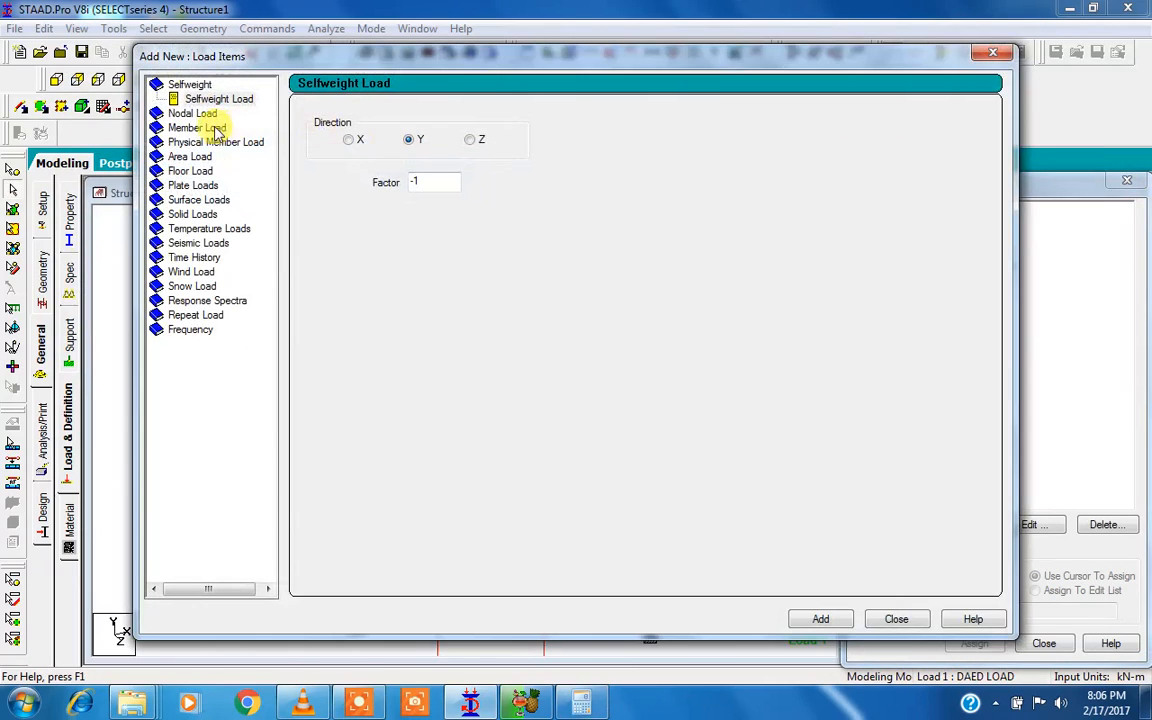
pyautogui.click(213, 128)
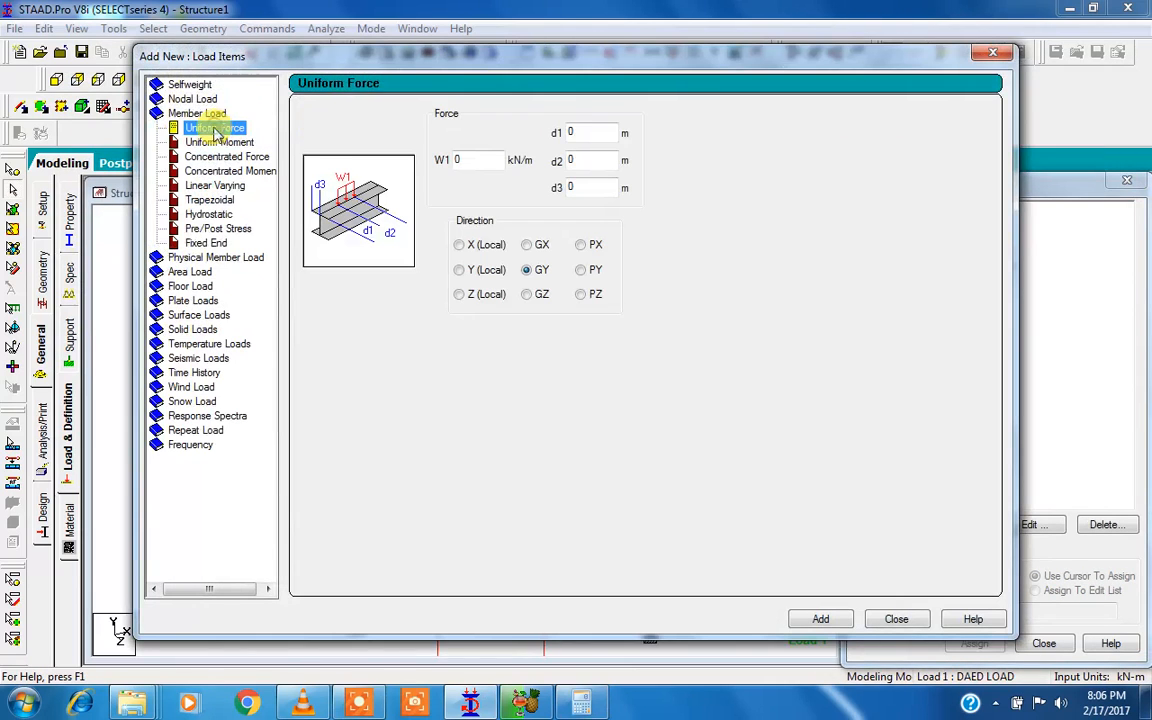
pyautogui.doubleClick(474, 158)
pyautogui.write('-3')
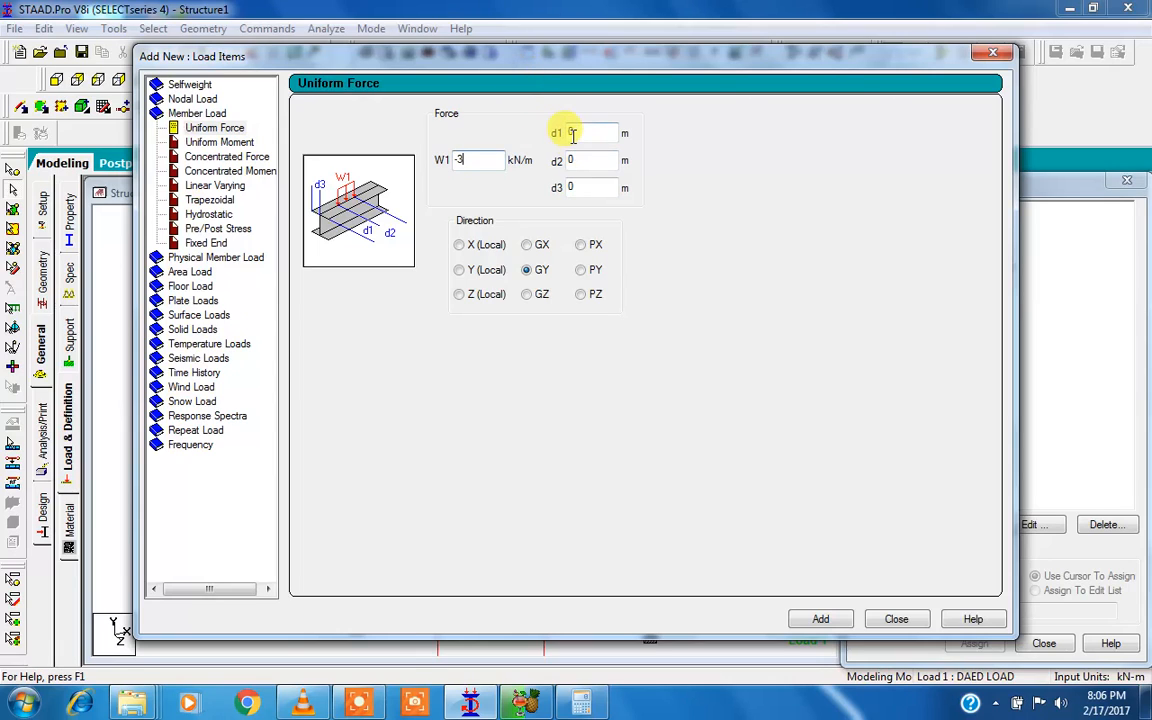
pyautogui.click(821, 622)
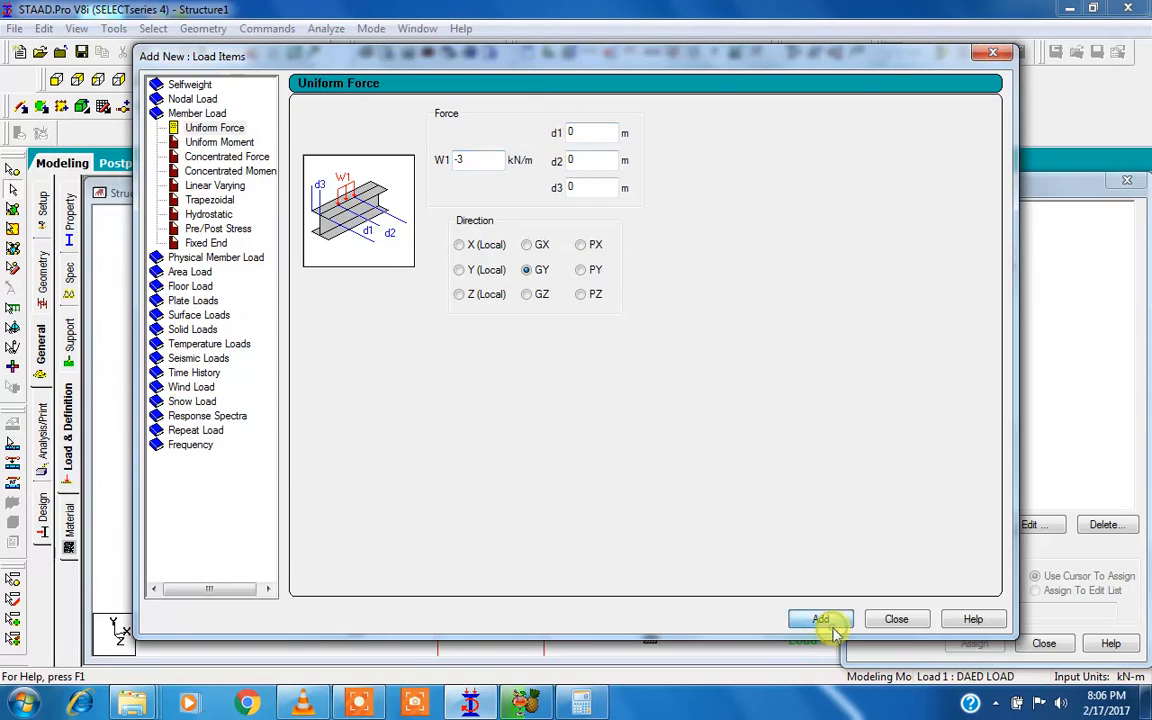
pyautogui.click(897, 619)
# - Select all roof-level beams in a side view, assign the -3 kN/m uniform load to the selected beams, and restore the isometric view
pyautogui.click(950, 282)
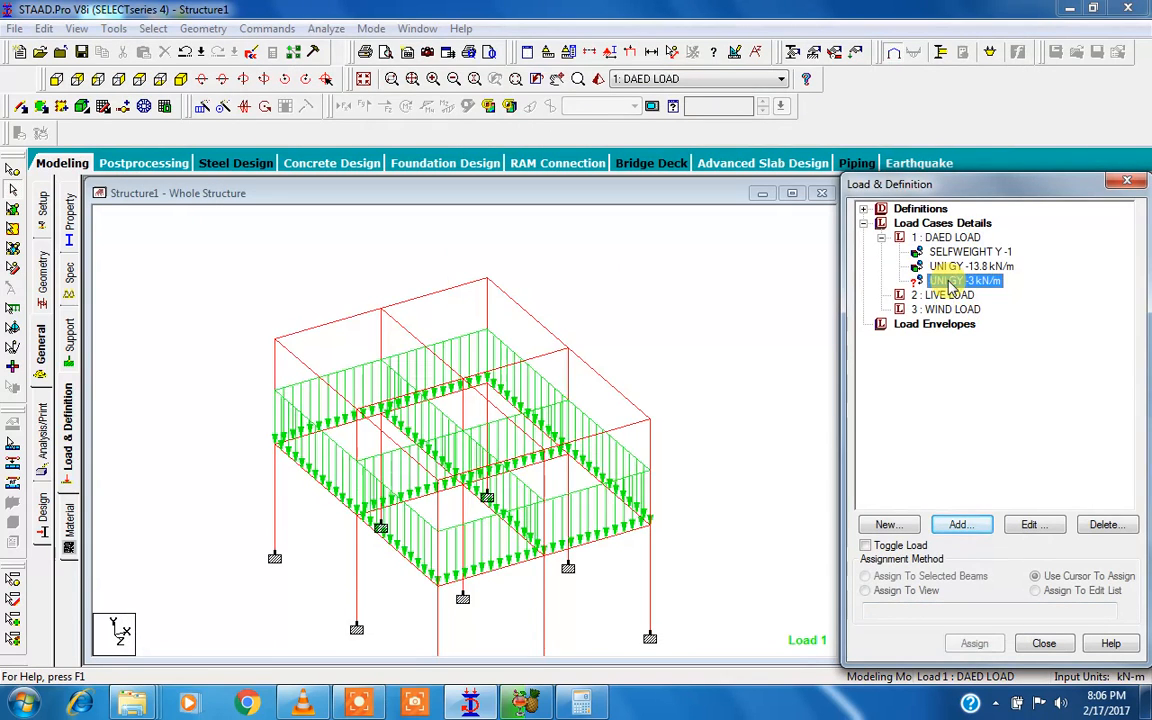
pyautogui.click(118, 78)
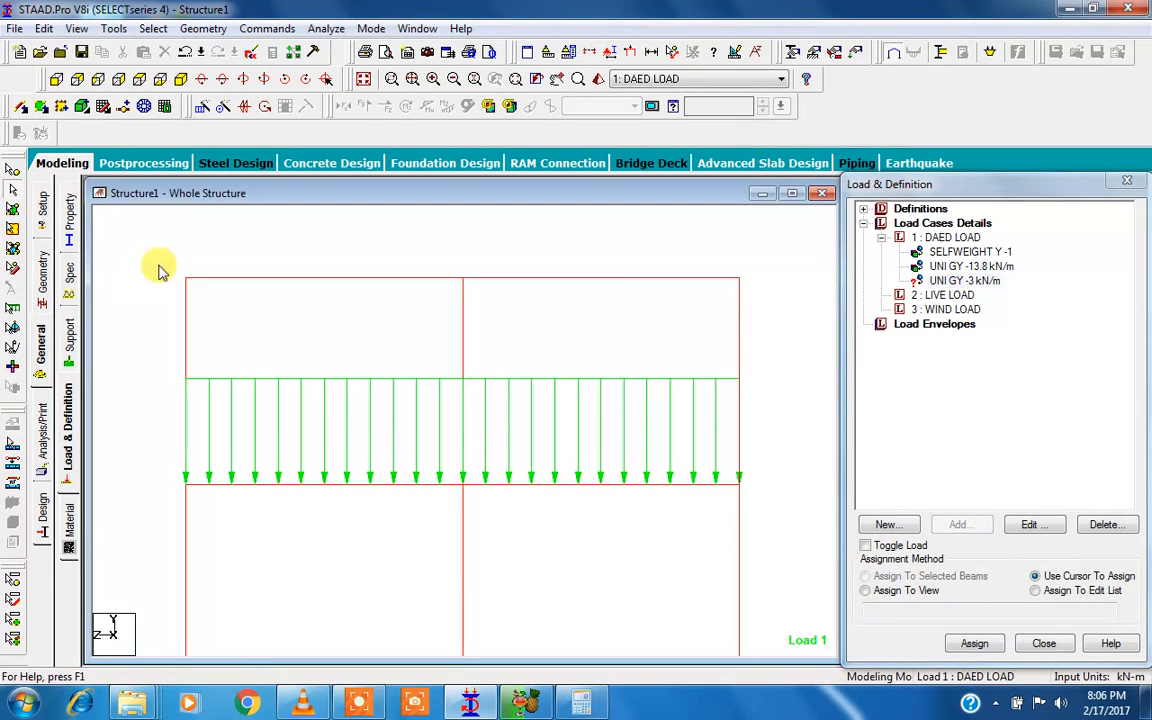
pyautogui.click(957, 281)
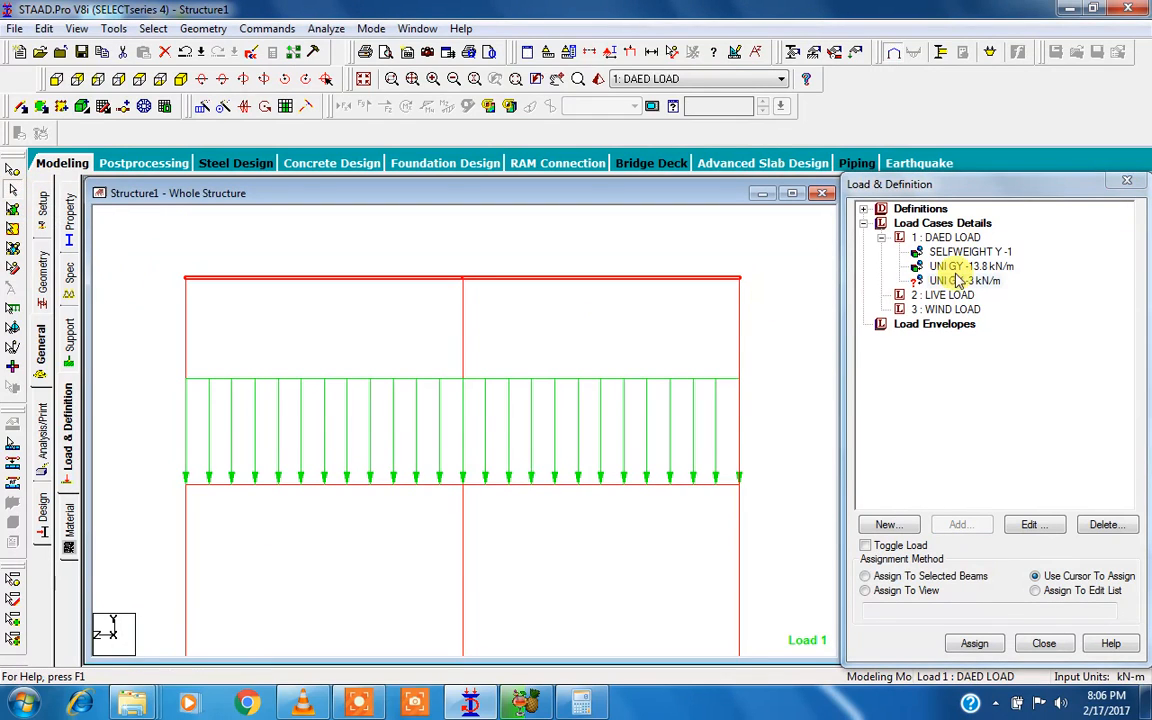
pyautogui.click(962, 580)
pyautogui.click(975, 643)
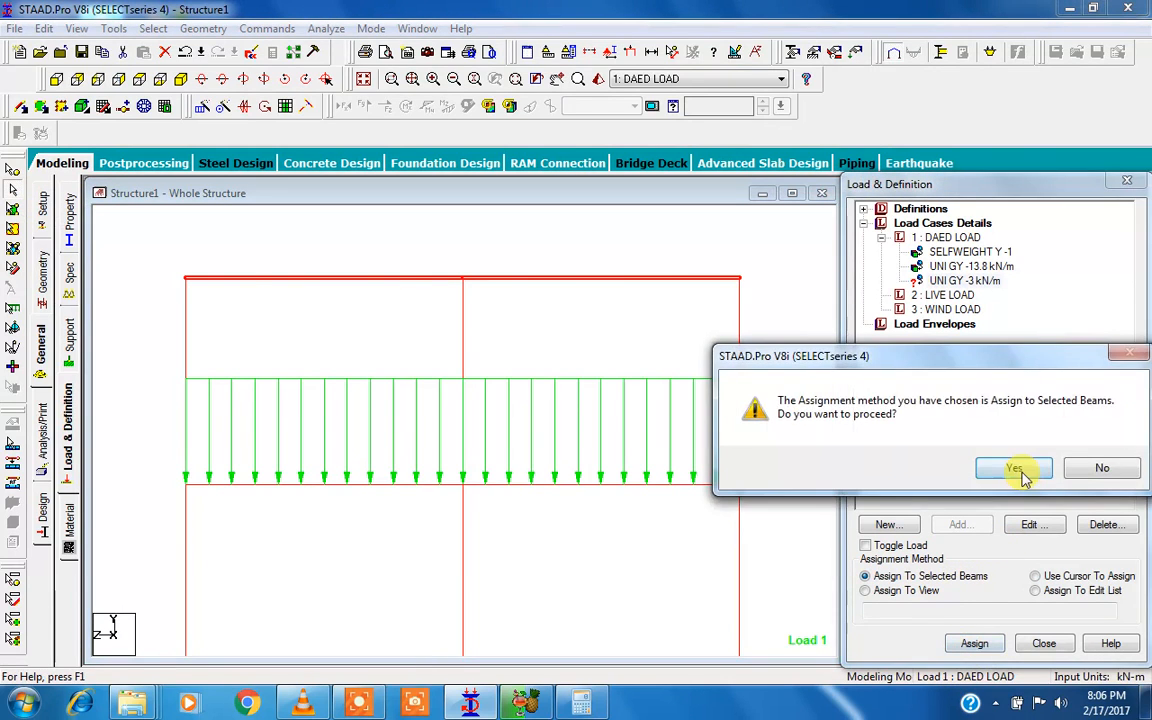
pyautogui.click(1020, 470)
pyautogui.click(780, 375)
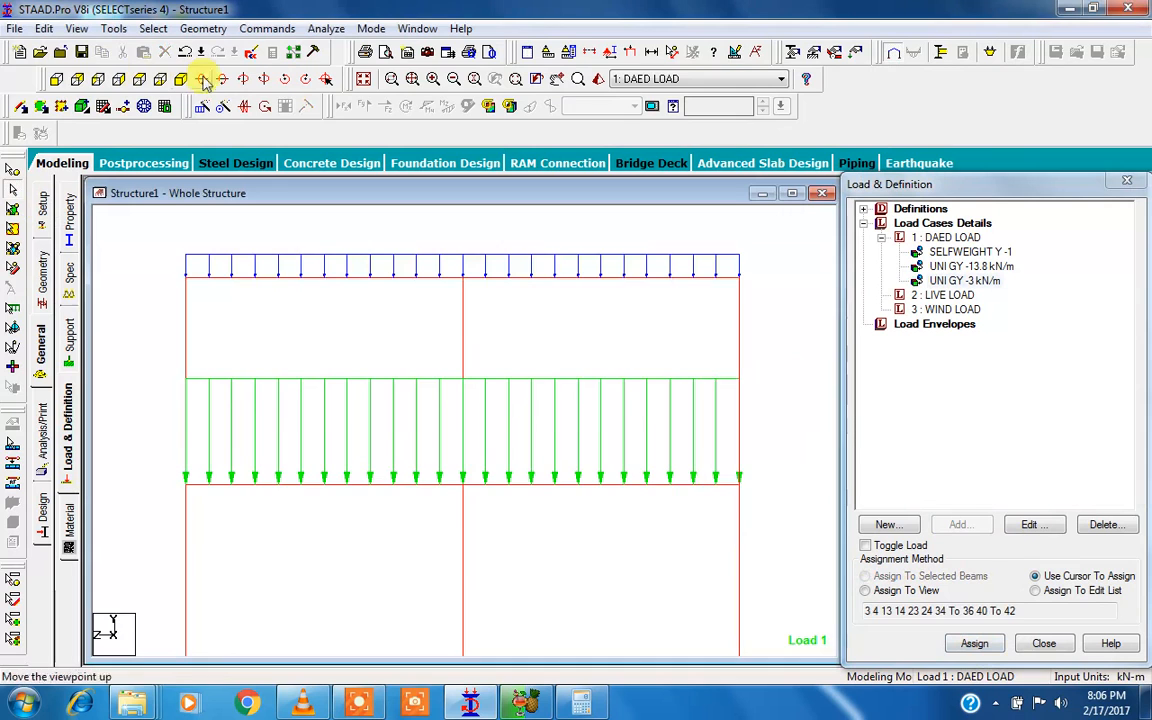
pyautogui.click(180, 79)
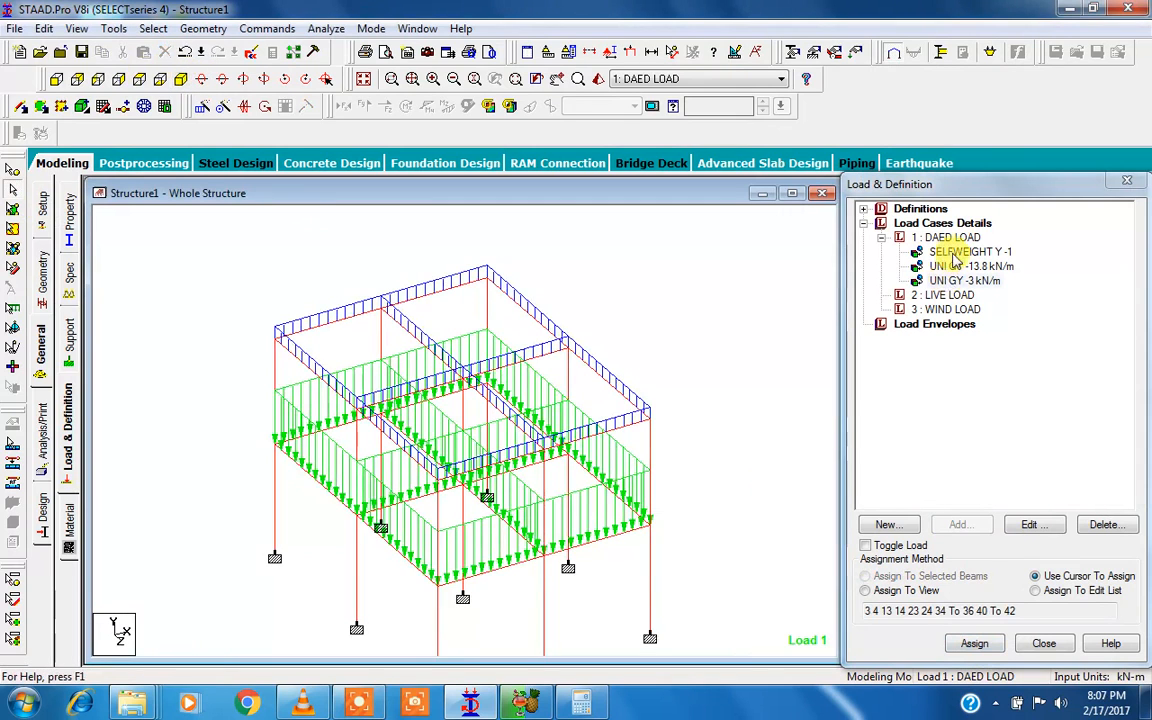
pyautogui.scroll(1, 301, 412)
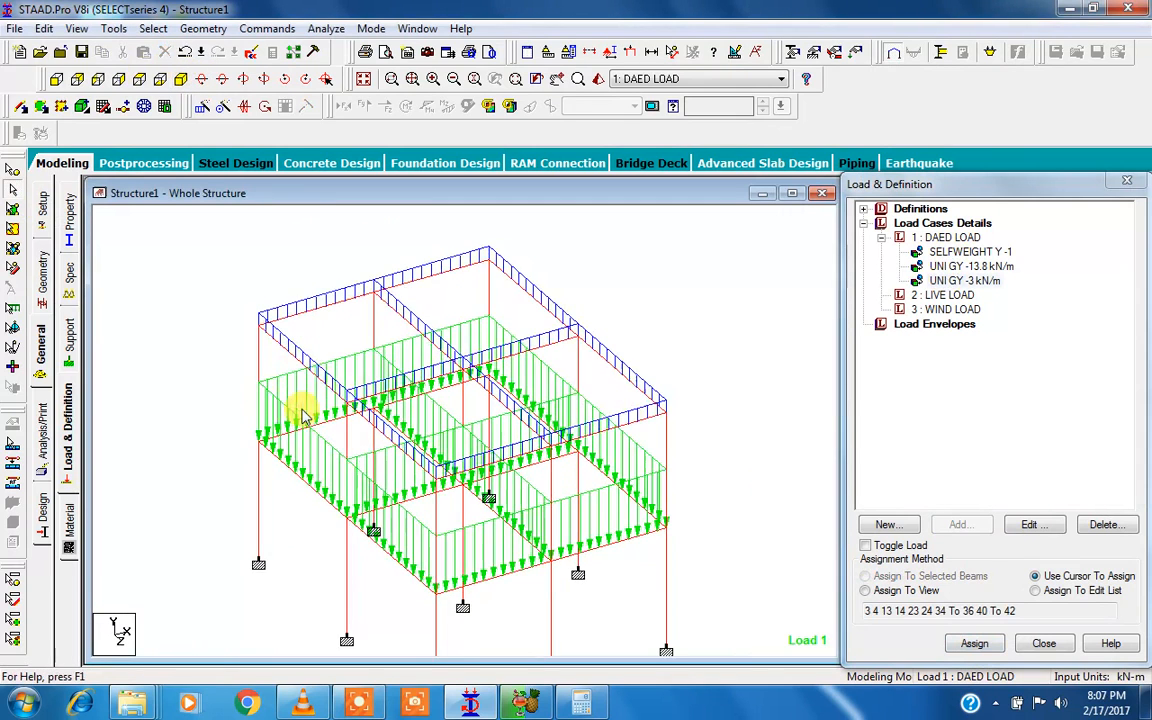
pyautogui.moveTo(368, 459); pyautogui.dragTo(360, 458, button='middle')
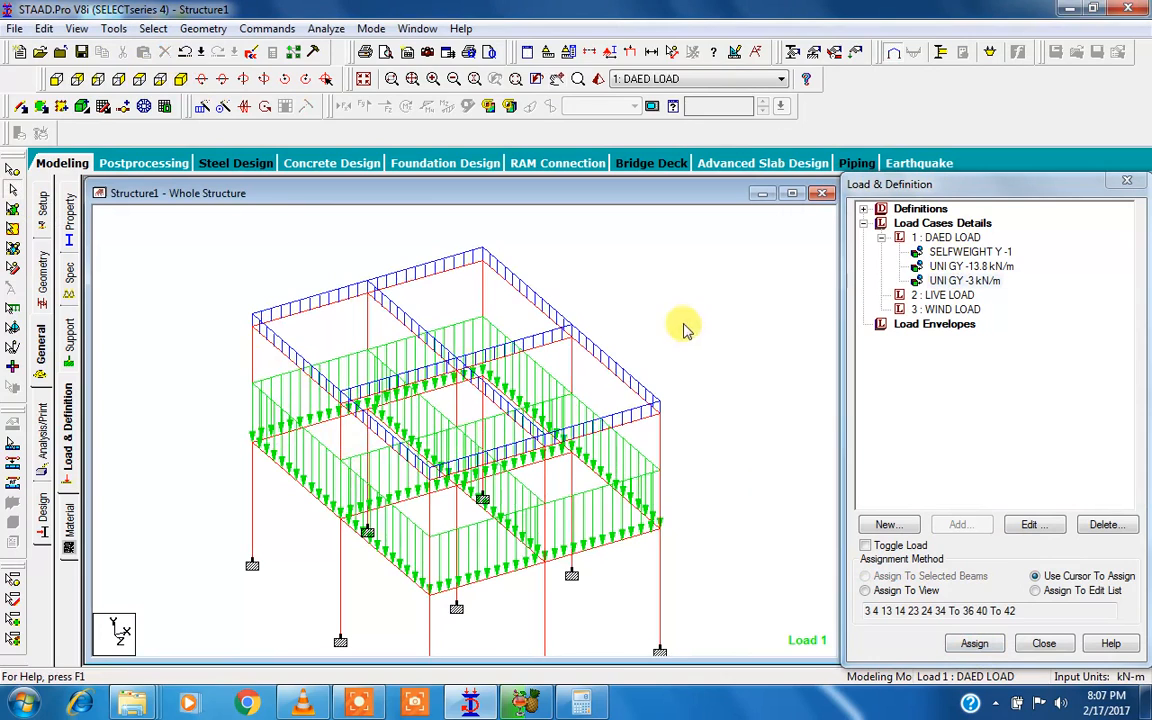
pyautogui.moveTo(511, 307); pyautogui.dragTo(526, 285, button='middle')
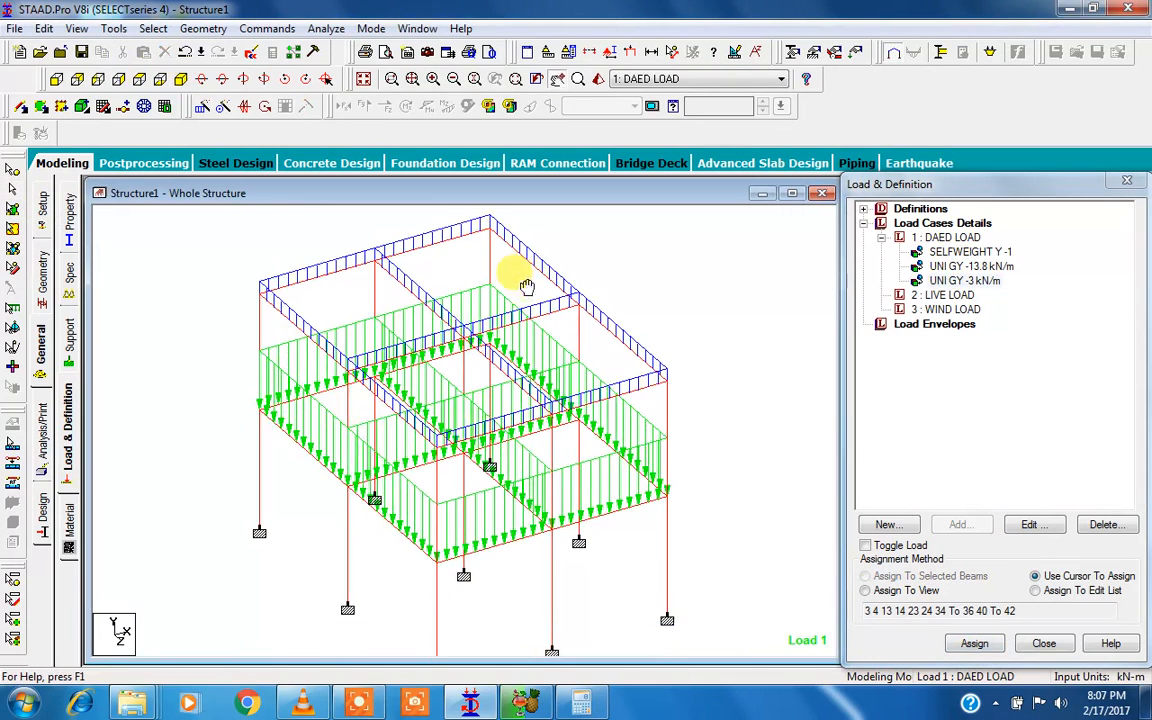
# - Start adding a floor load to the dead load case and reposition the load items dialog
pyautogui.click(975, 237)
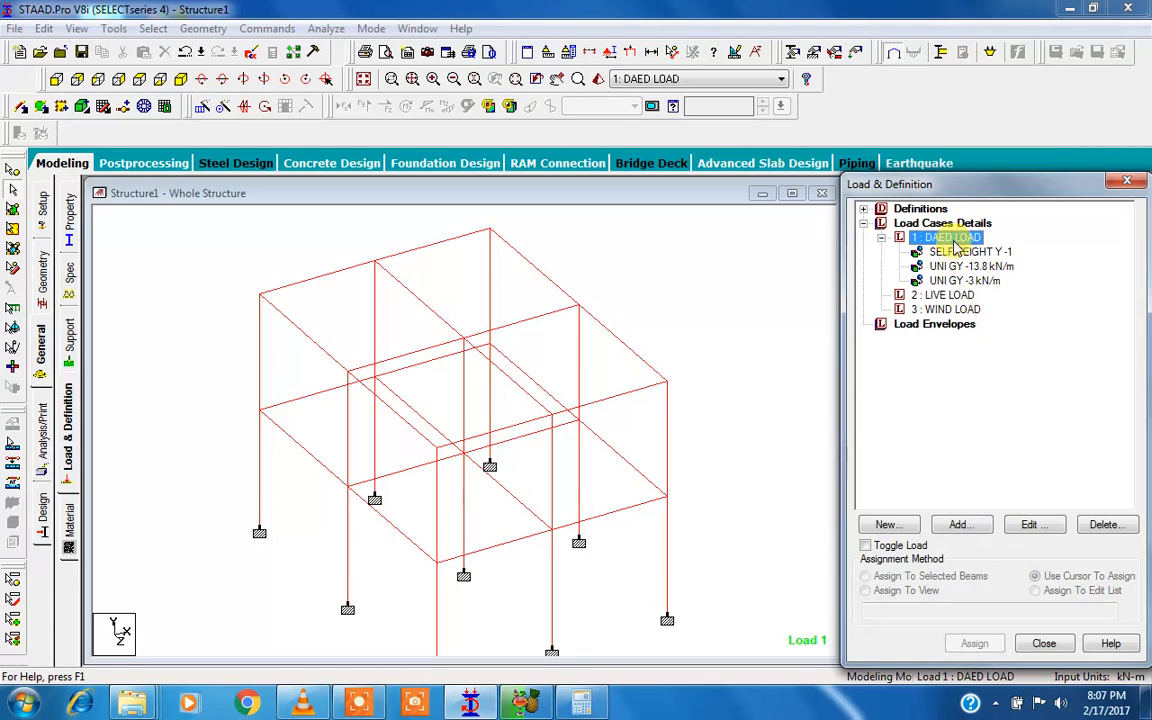
pyautogui.click(959, 523)
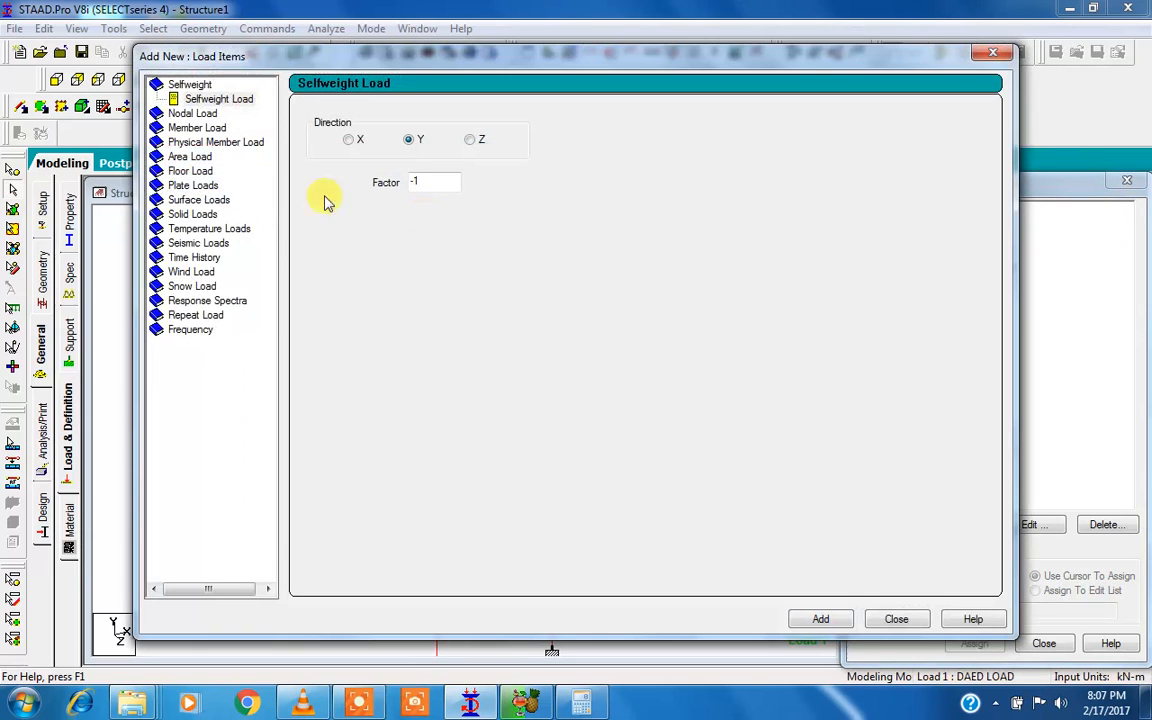
pyautogui.moveTo(200, 60); pyautogui.dragTo(318, 81)
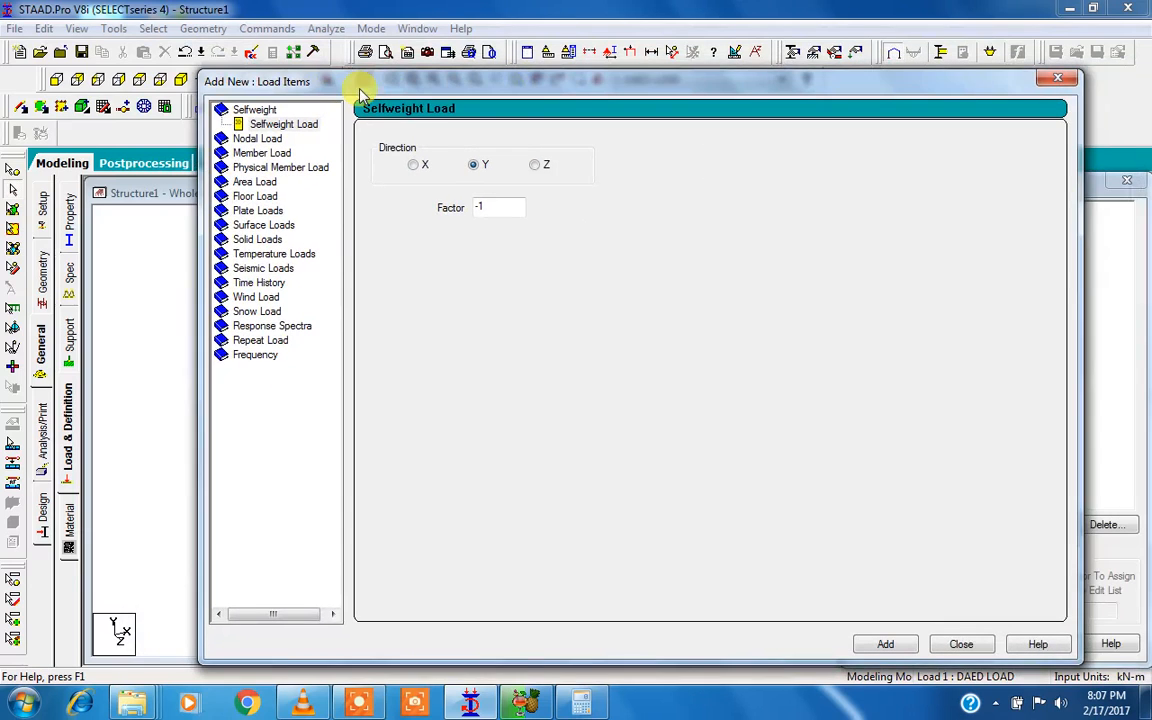
pyautogui.click(256, 198)
pyautogui.moveTo(461, 94); pyautogui.dragTo(479, 97)
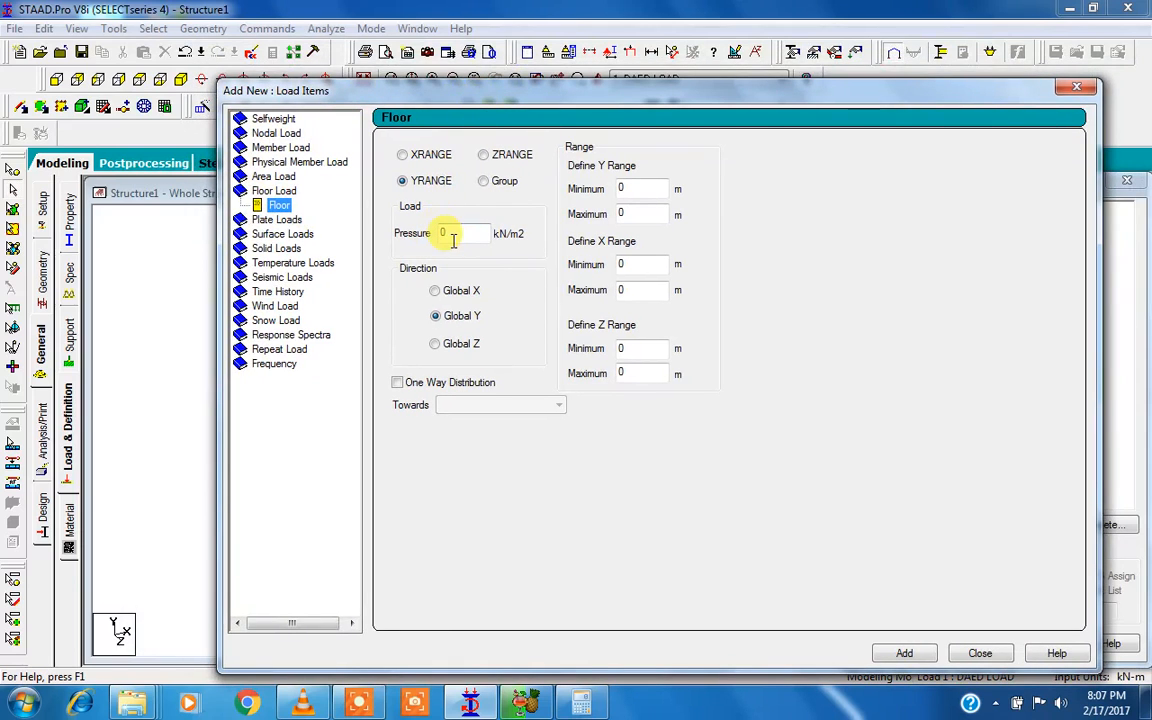
# - Switch to Calculator, work out 0.1 × 25 for the floor load pressure, and minimise it
pyautogui.click(578, 700)
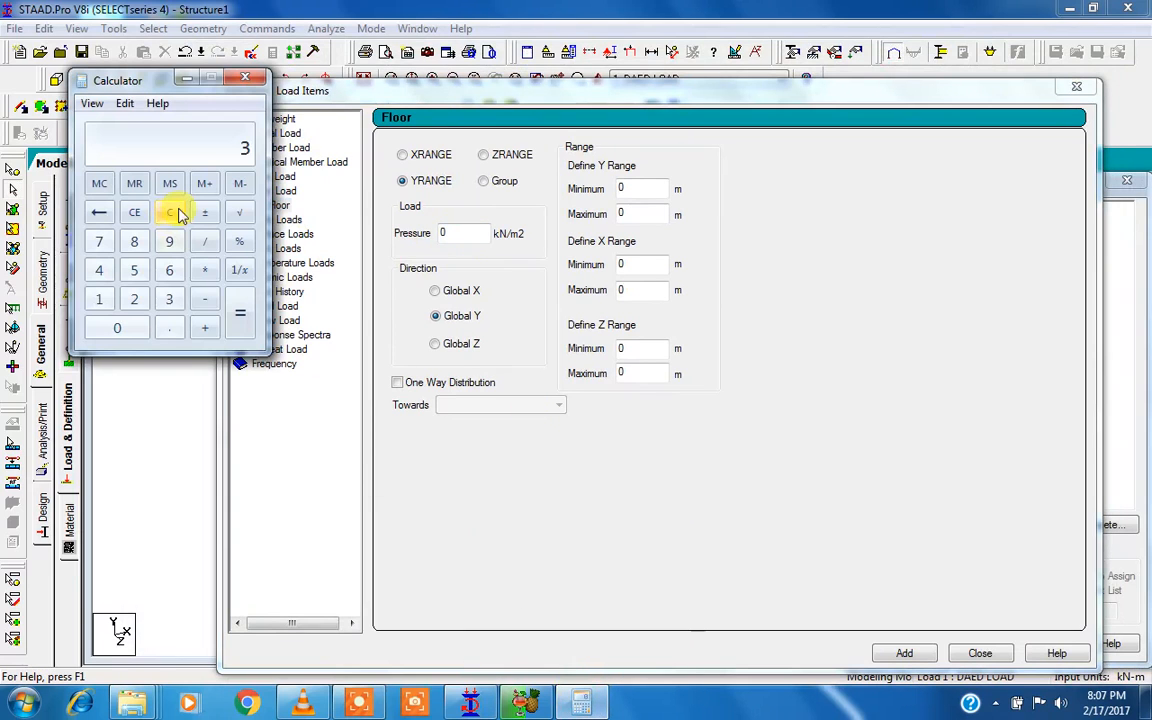
pyautogui.click(168, 218)
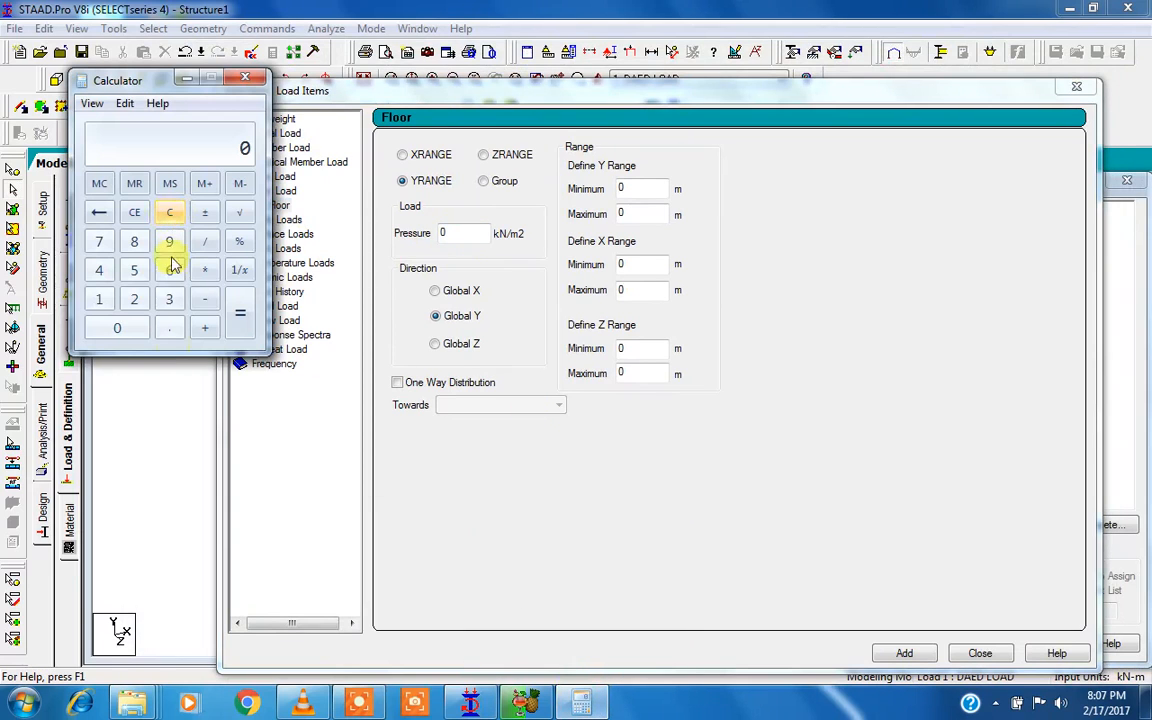
pyautogui.click(165, 328)
pyautogui.click(99, 299)
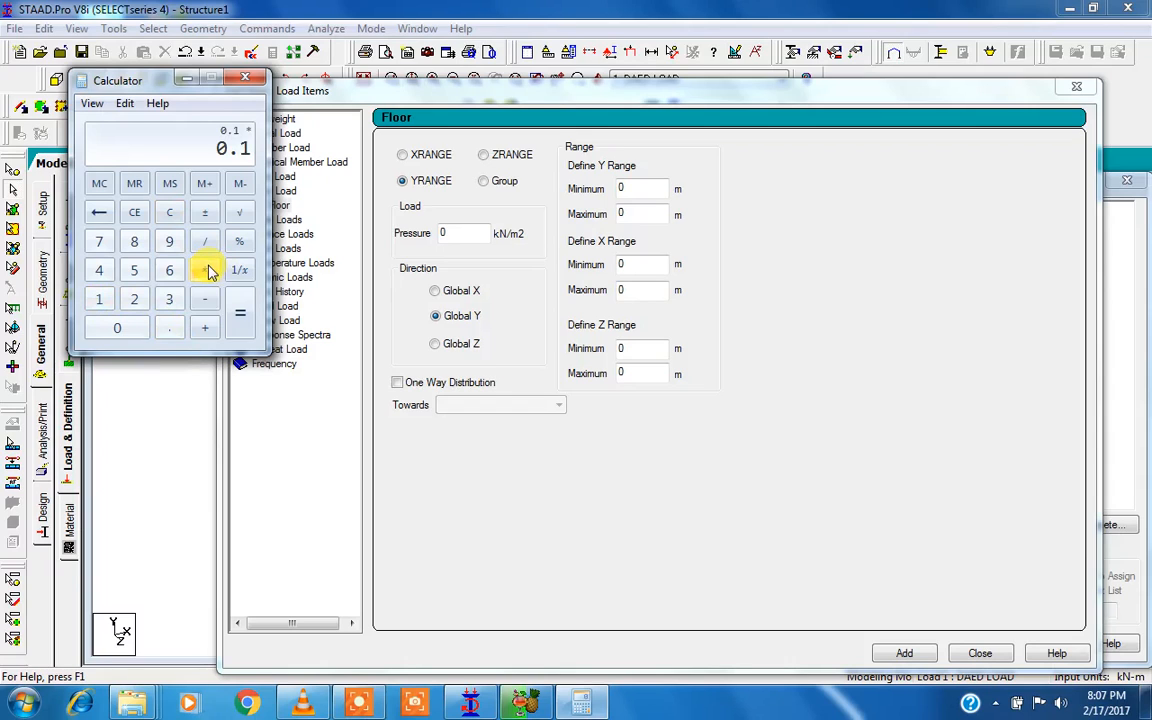
pyautogui.click(134, 299)
pyautogui.click(138, 271)
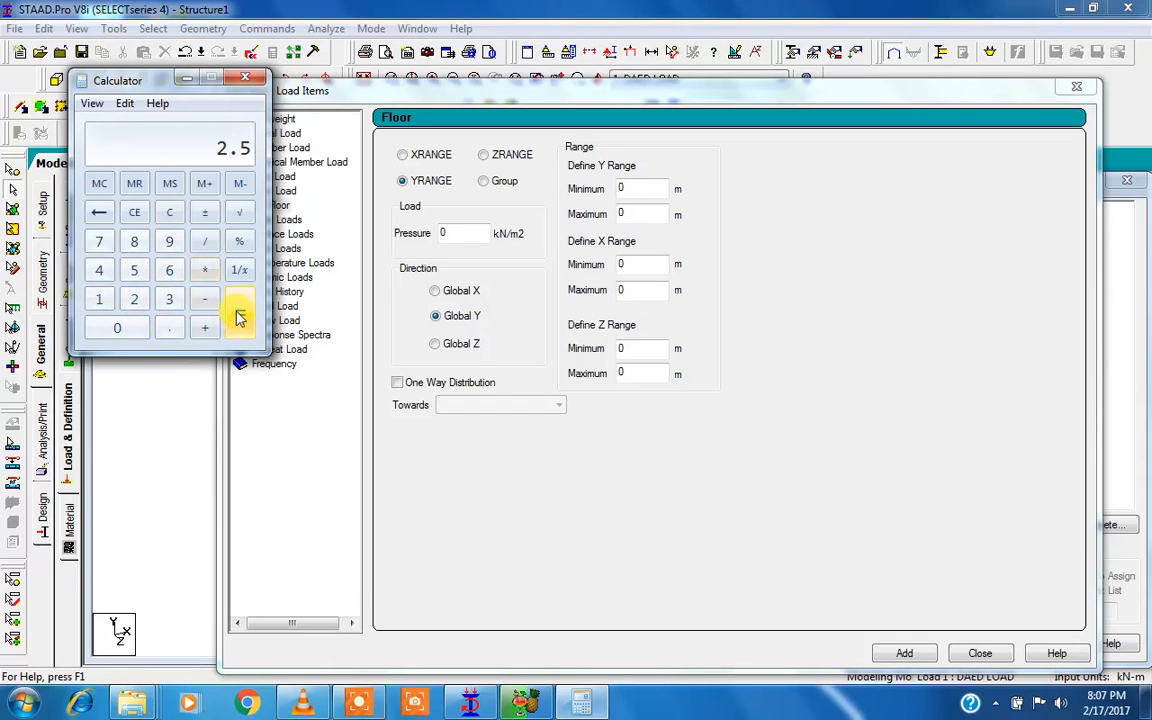
pyautogui.click(186, 78)
# - Set the floor load pressure to -2.5 kN/m2 and move the load items dialog aside to uncover the frame
pyautogui.press('BackSpace')
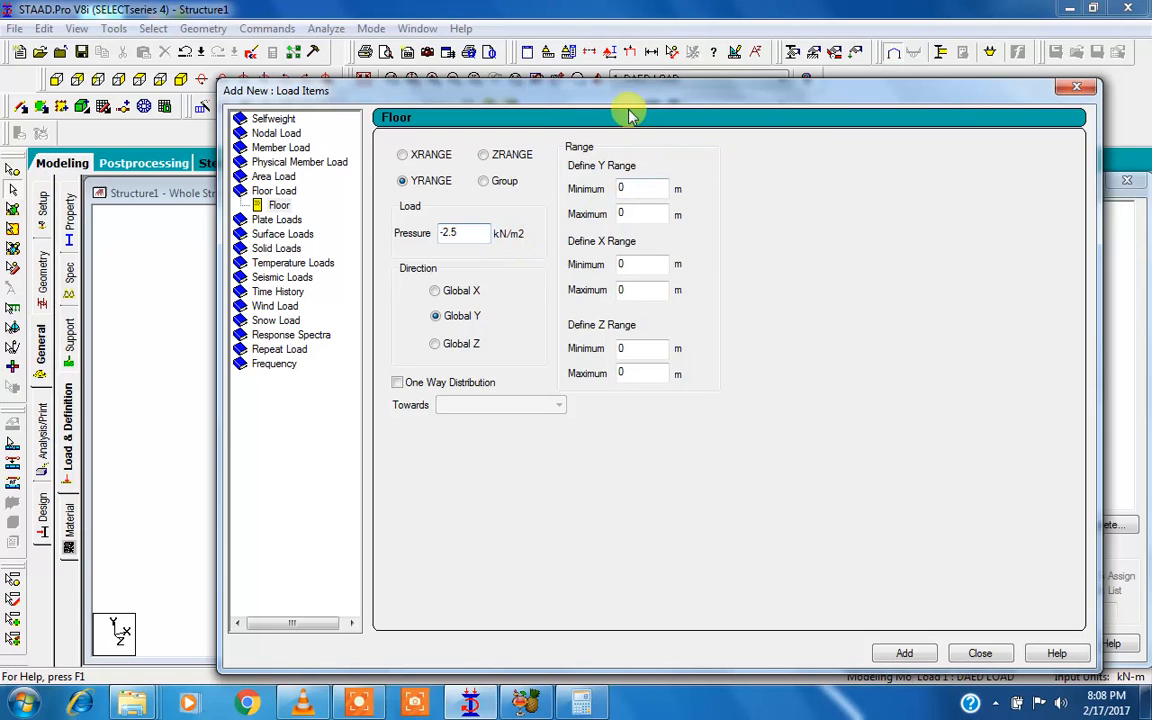
pyautogui.moveTo(552, 86); pyautogui.dragTo(446, 56)
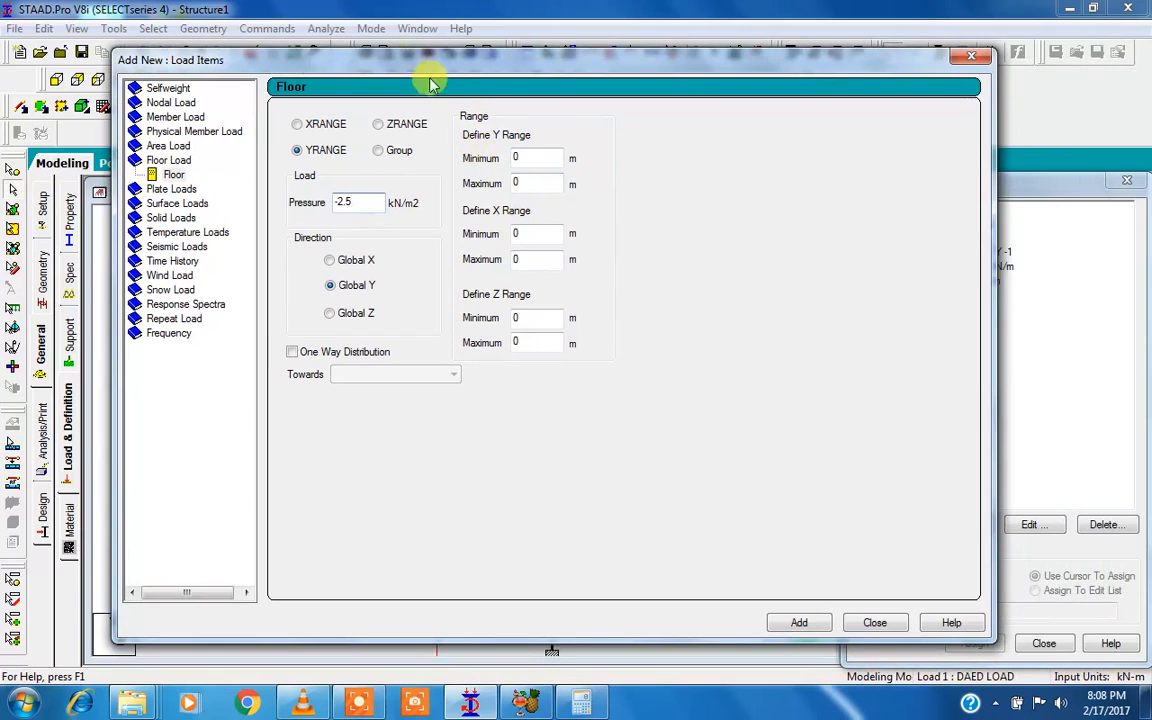
pyautogui.moveTo(378, 58); pyautogui.dragTo(529, 59)
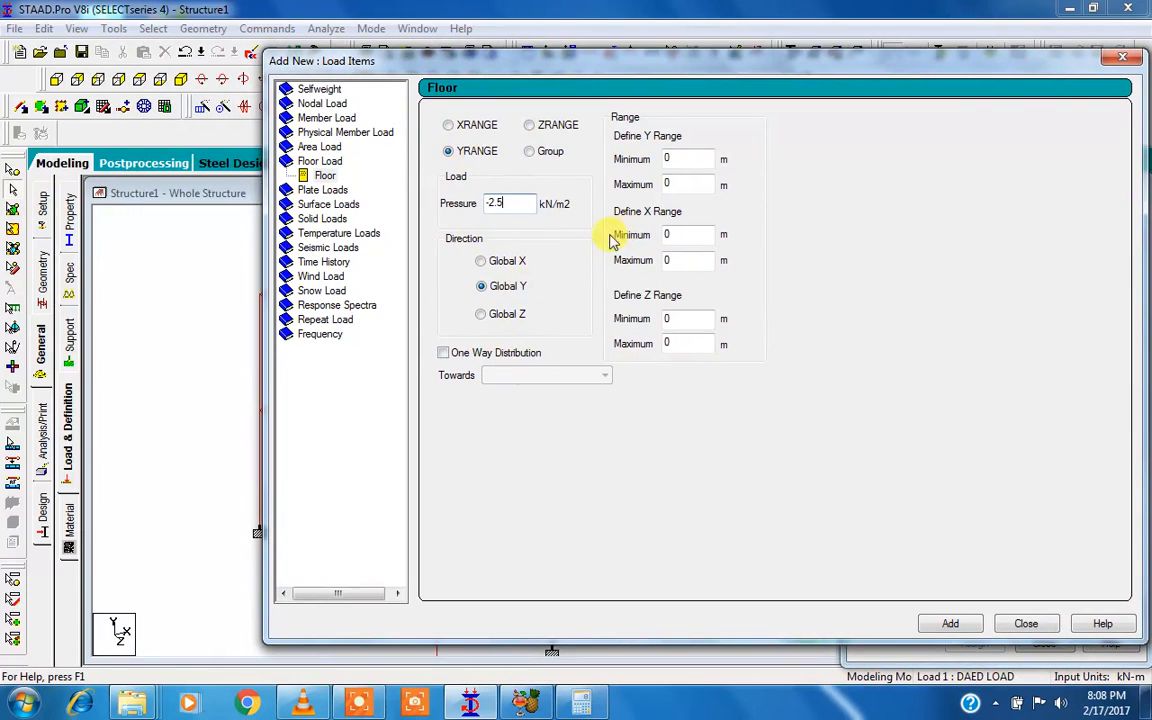
pyautogui.moveTo(665, 77); pyautogui.dragTo(940, 102)
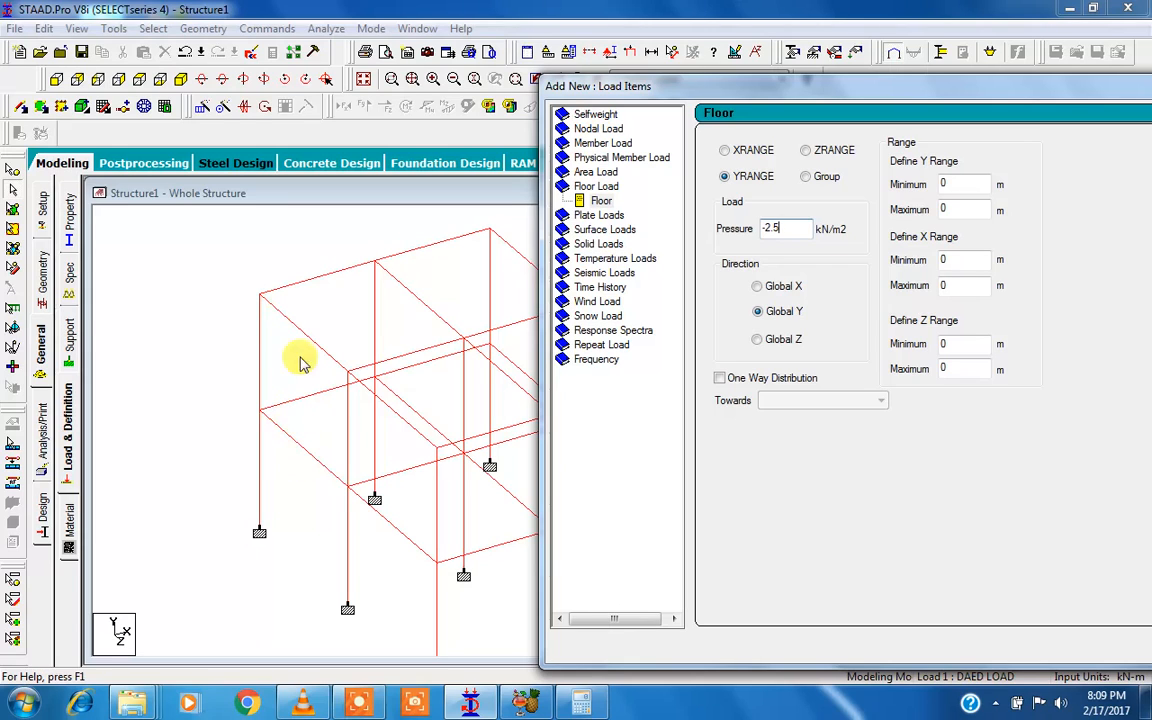
# - Define the Y range from 1 to 7 m, add the floor load to the dead load case, and close the dialog
pyautogui.doubleClick(945, 183)
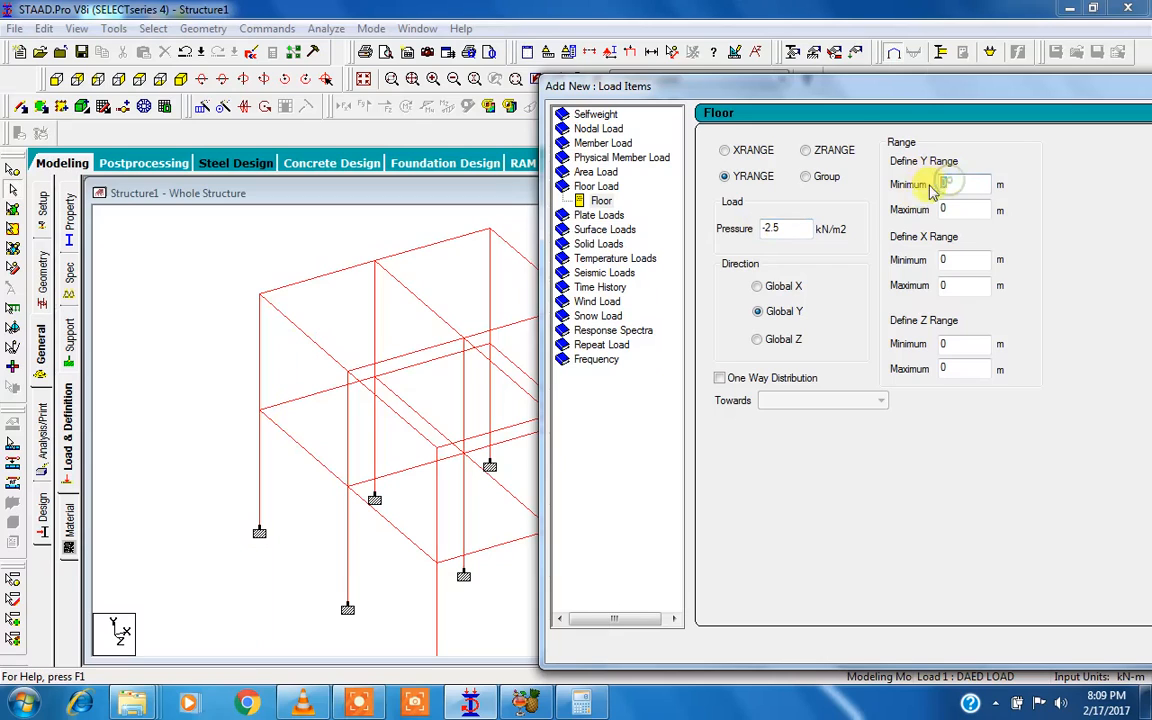
pyautogui.write('1')
pyautogui.press('Tab')
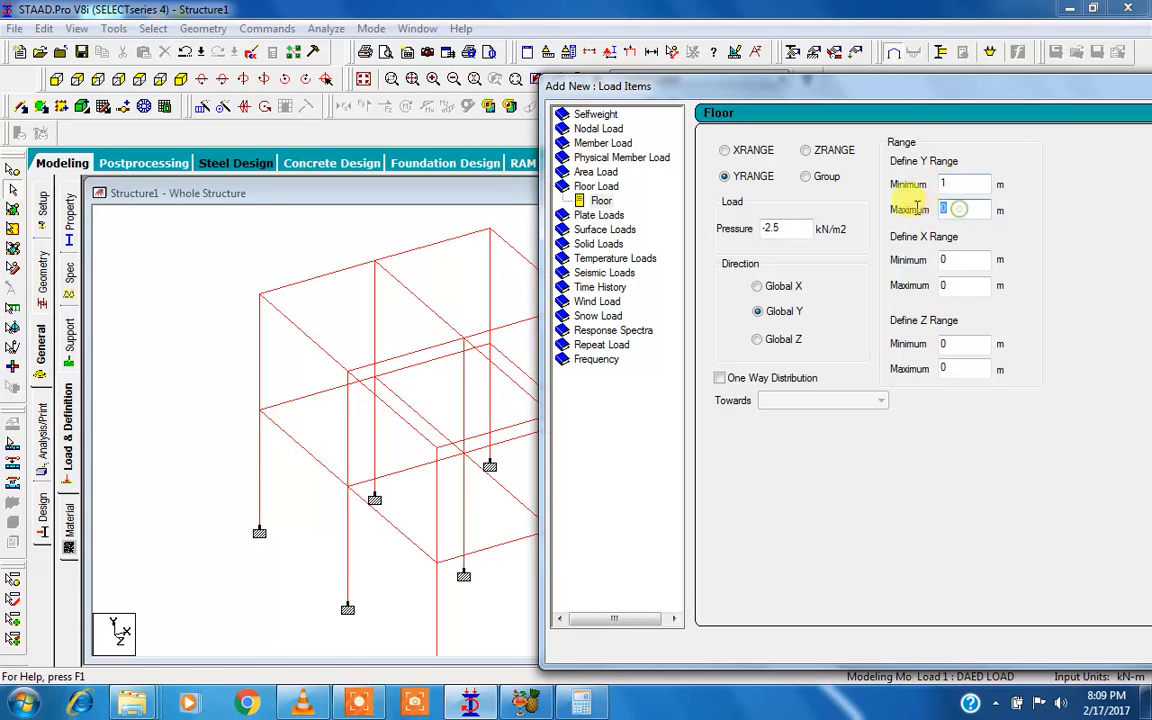
pyautogui.write('7')
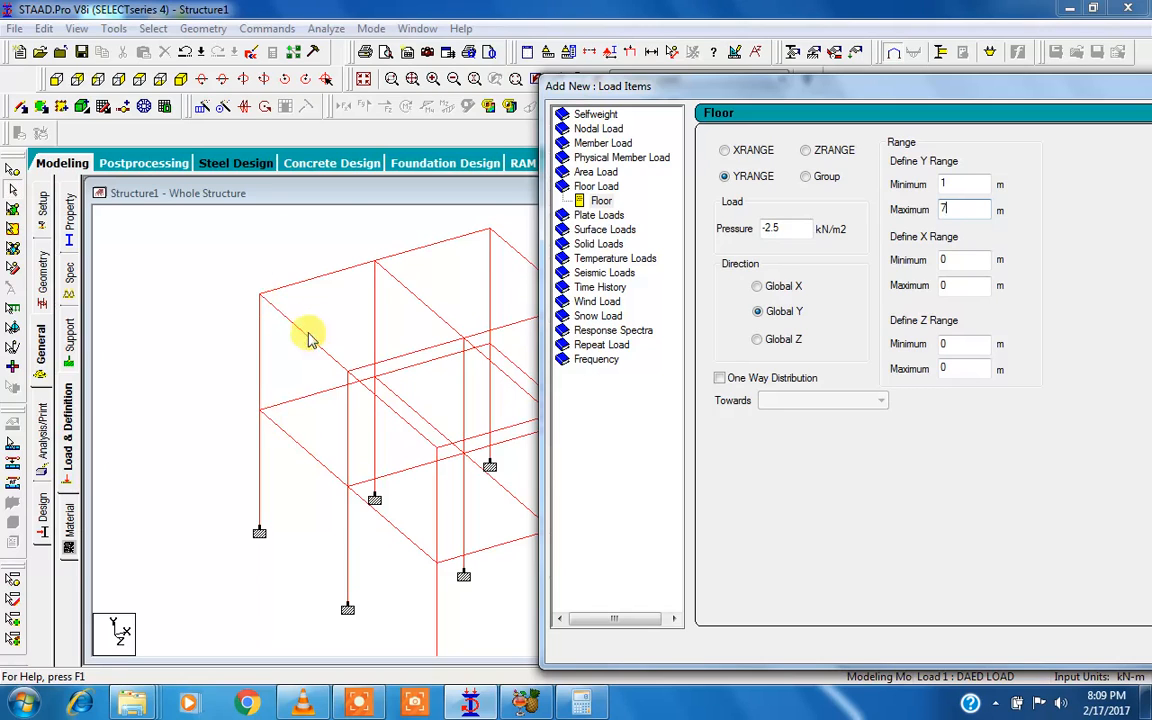
pyautogui.moveTo(233, 249); pyautogui.dragTo(281, 511)
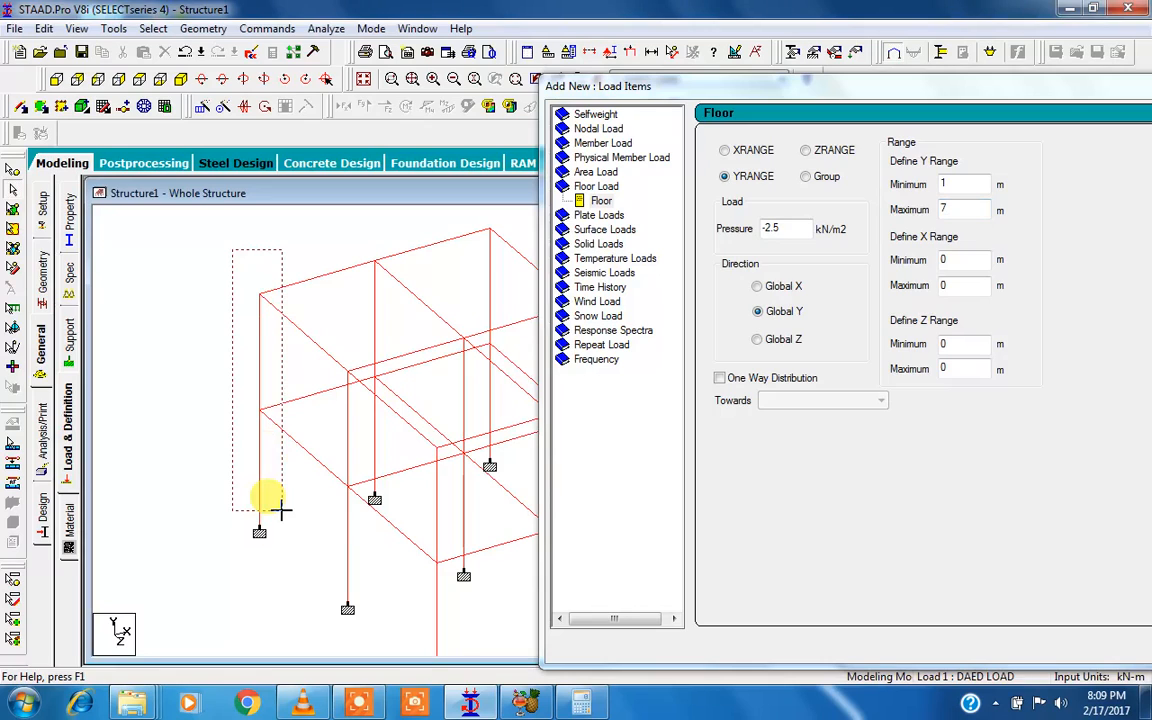
pyautogui.moveTo(281, 511); pyautogui.dragTo(281, 511)
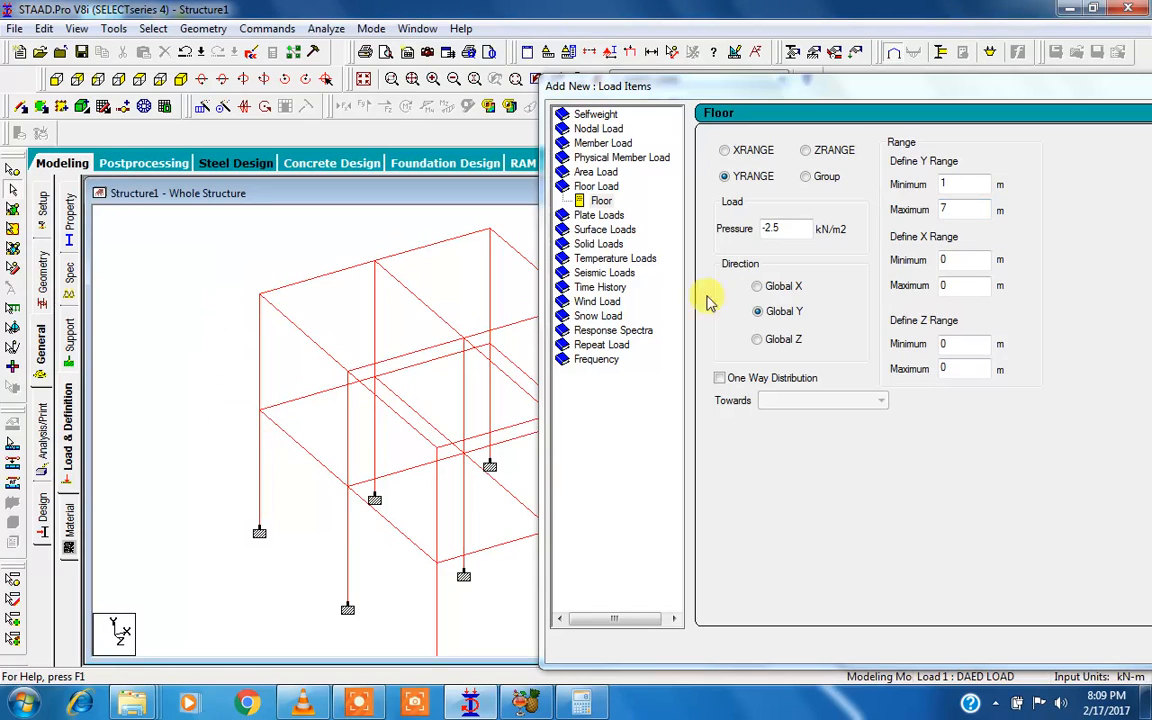
pyautogui.moveTo(805, 86); pyautogui.dragTo(413, 68)
pyautogui.click(832, 630)
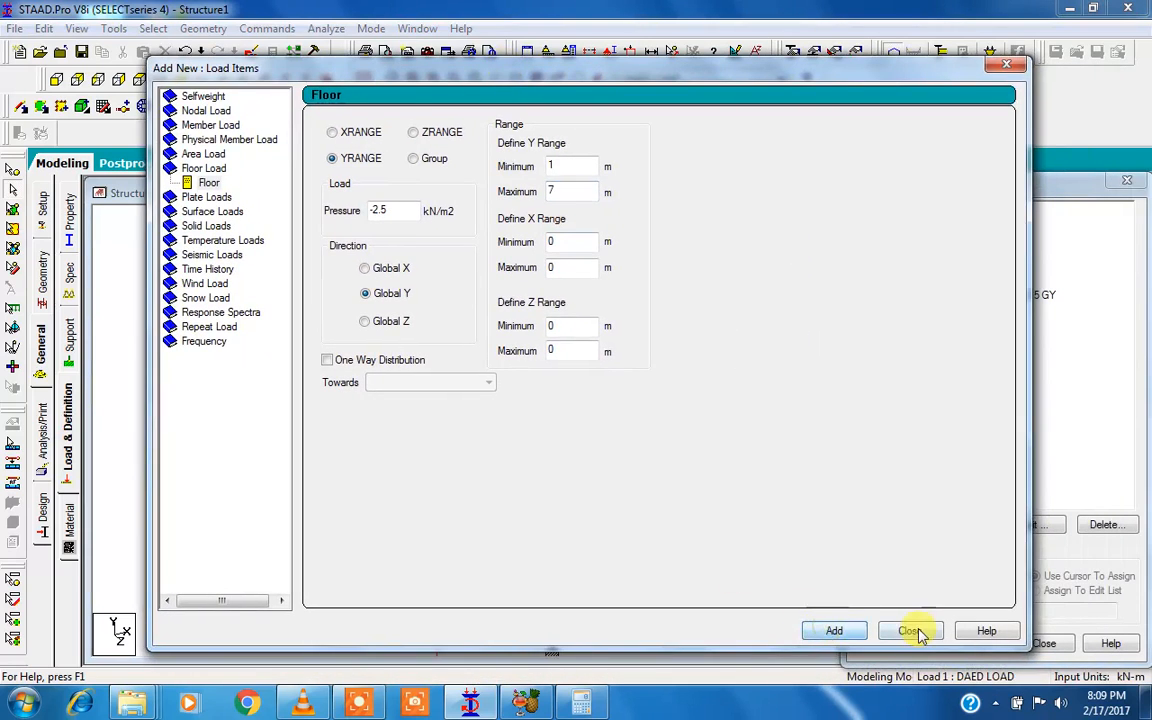
pyautogui.click(910, 630)
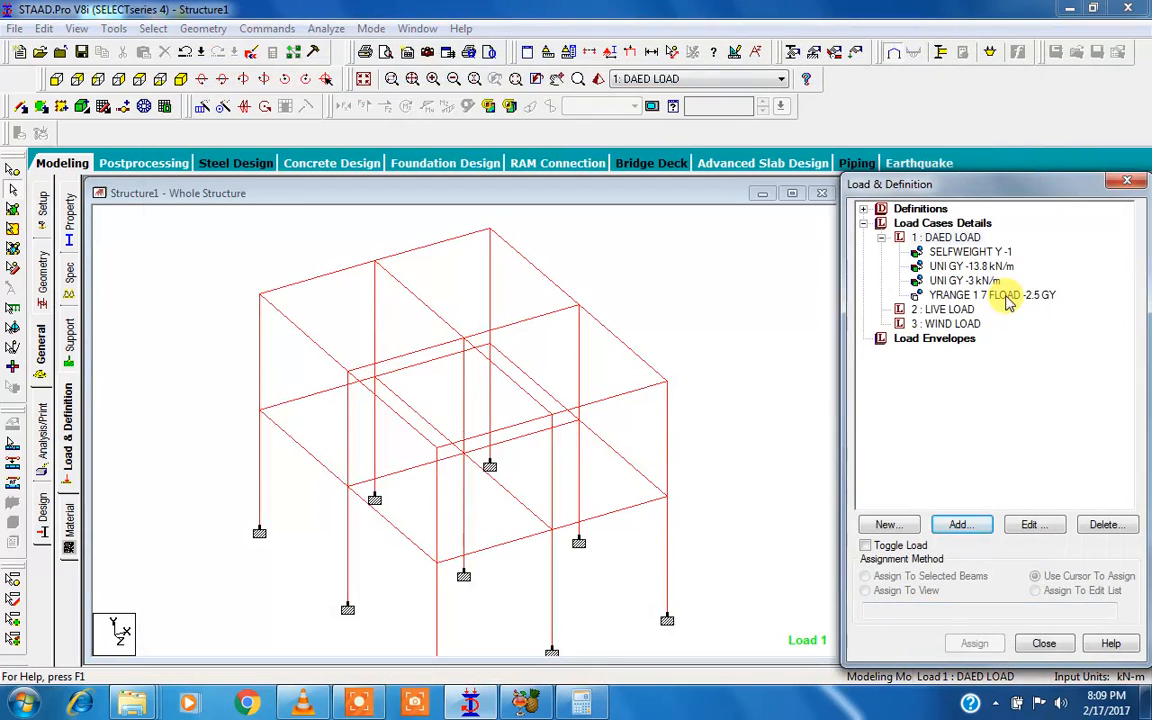
# - Reopen the dead load case's floor load for editing and change its maximum Y range to 4 m
pyautogui.click(1009, 298)
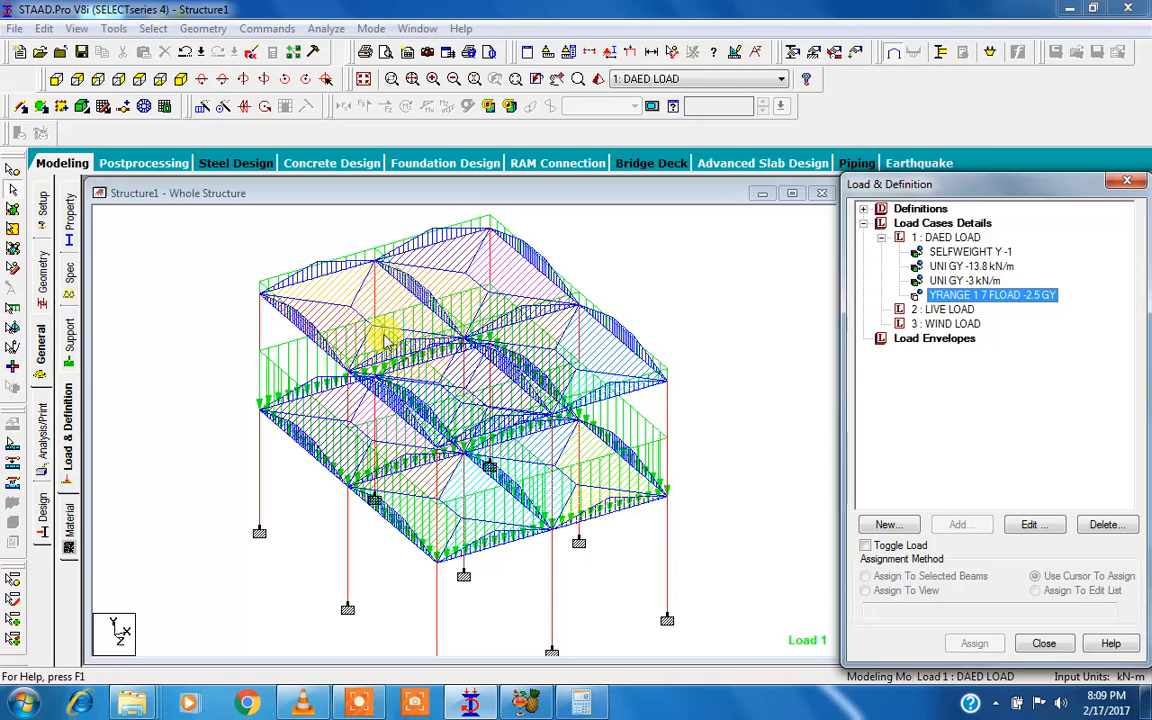
pyautogui.doubleClick(1005, 294)
pyautogui.moveTo(599, 147); pyautogui.dragTo(912, 80)
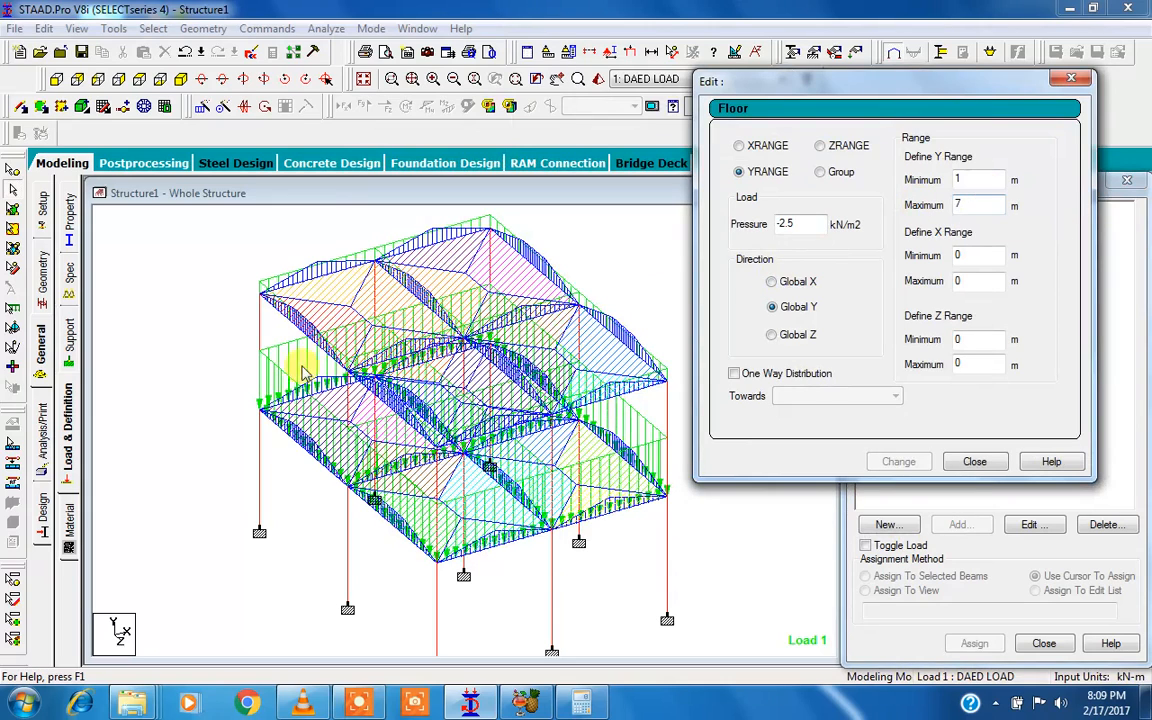
pyautogui.doubleClick(975, 206)
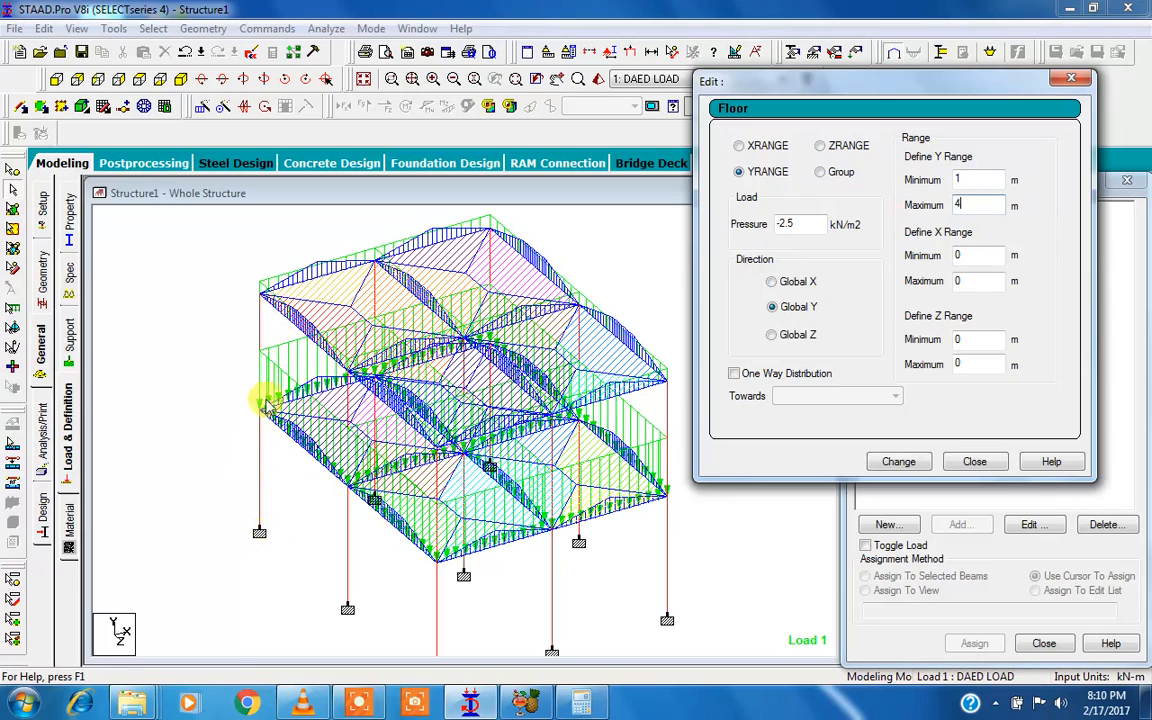
pyautogui.moveTo(242, 386); pyautogui.dragTo(270, 514)
pyautogui.click(660, 390)
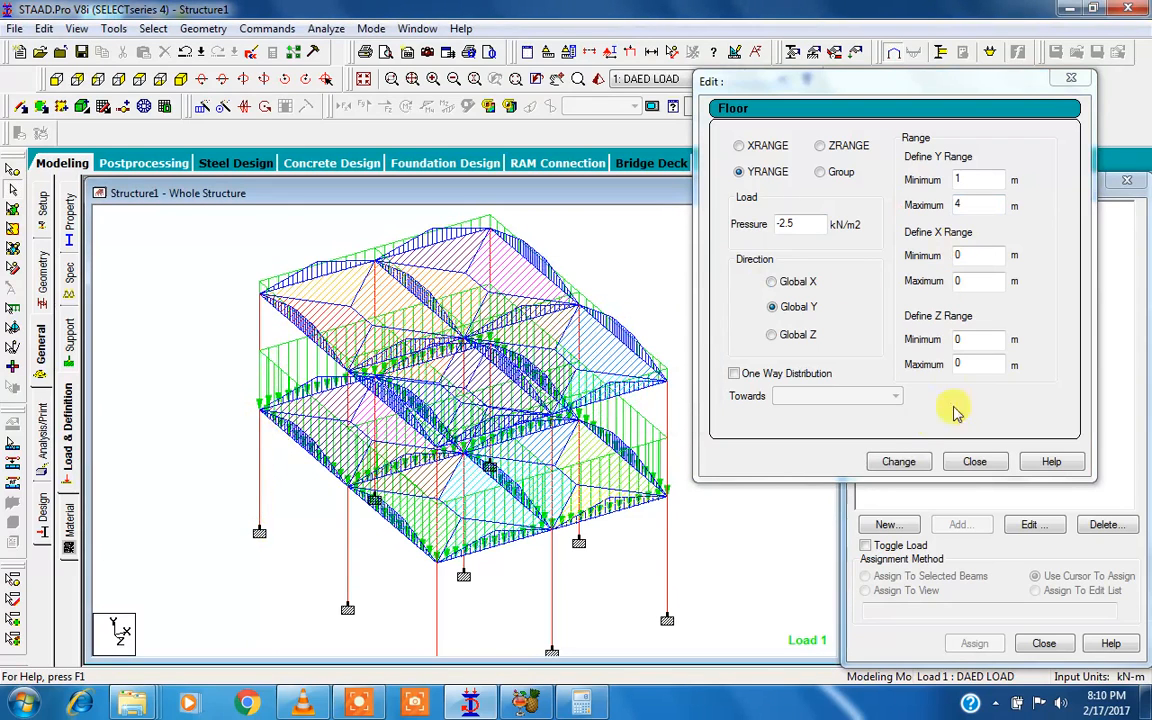
pyautogui.click(890, 461)
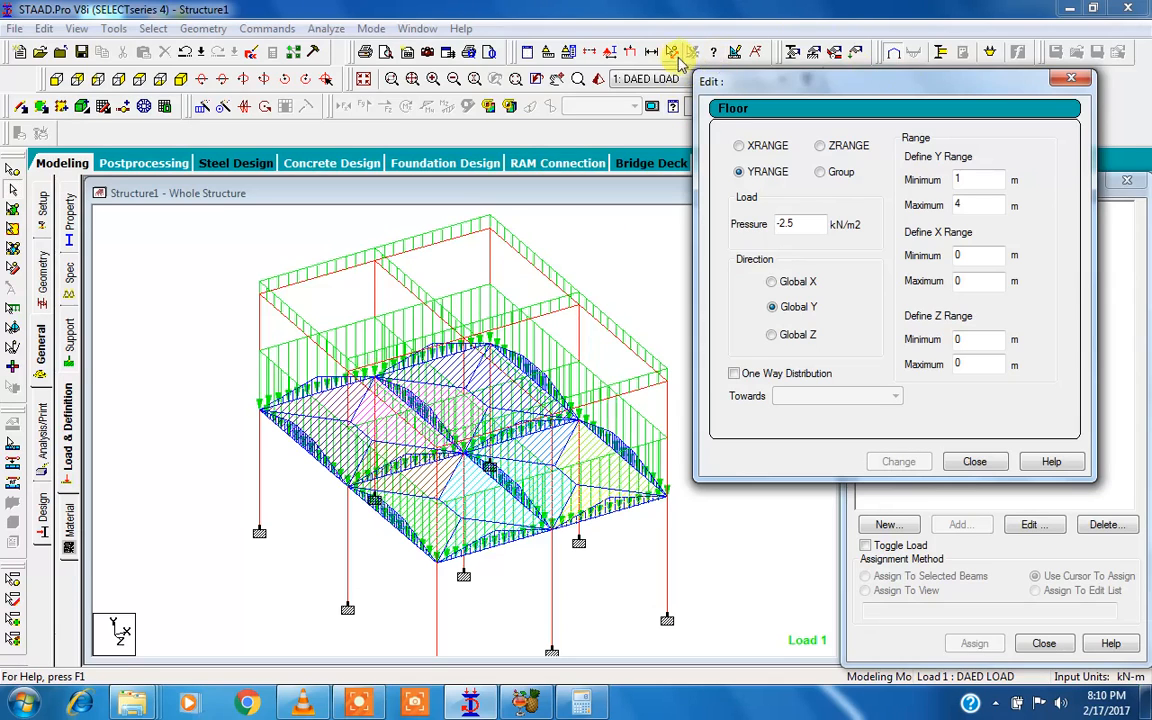
# - Display the member dimensions for the whole view of the frame
pyautogui.click(652, 51)
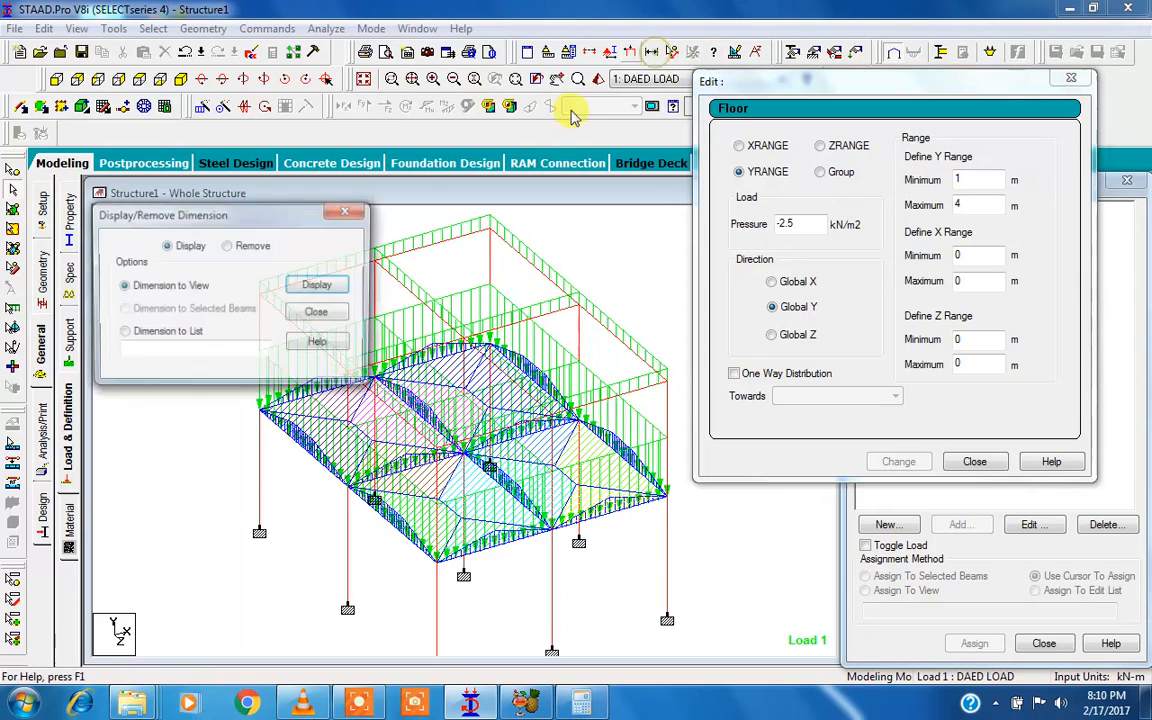
pyautogui.click(320, 288)
pyautogui.click(347, 210)
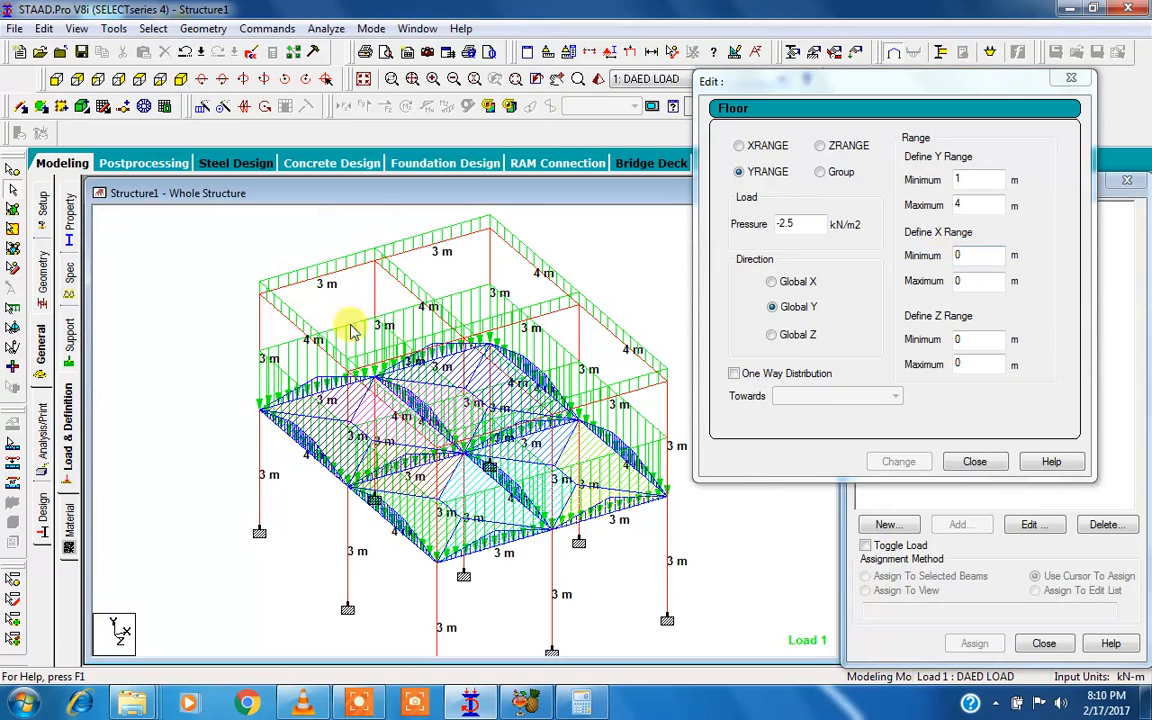
# - Try to limit the floor load to a maximum X range of 3 m and a maximum Z range of 3 m
pyautogui.click(968, 283)
pyautogui.moveTo(916, 285); pyautogui.dragTo(925, 291)
pyautogui.write('3')
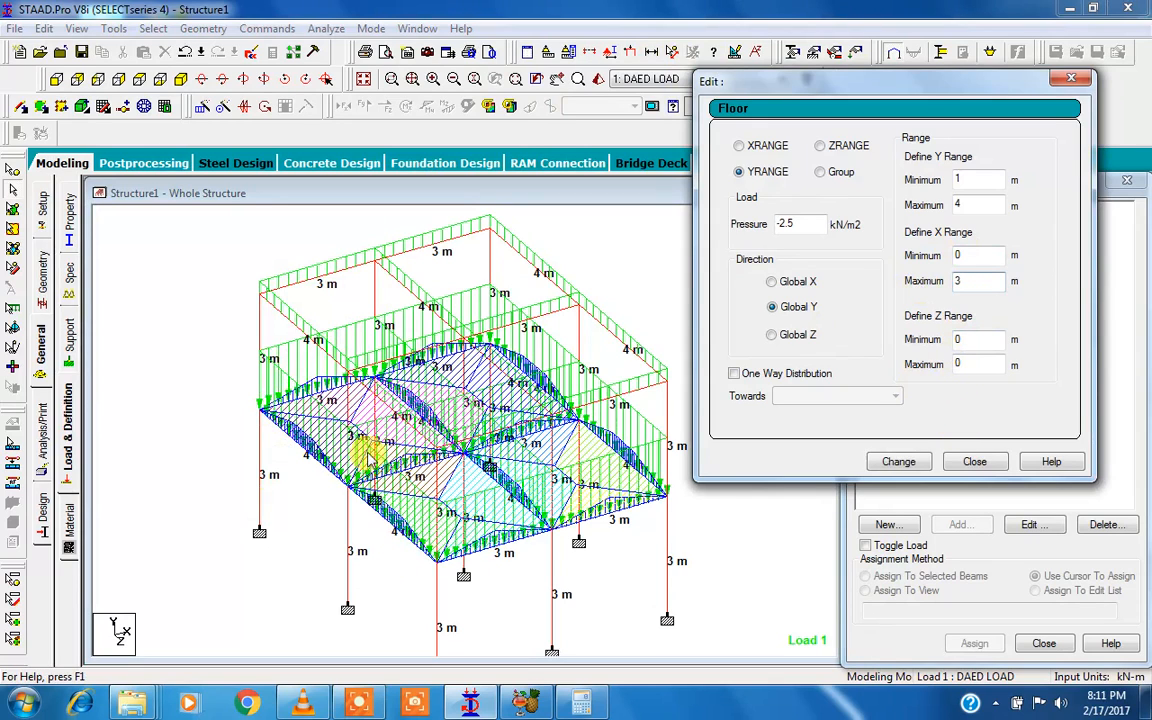
pyautogui.doubleClick(957, 363)
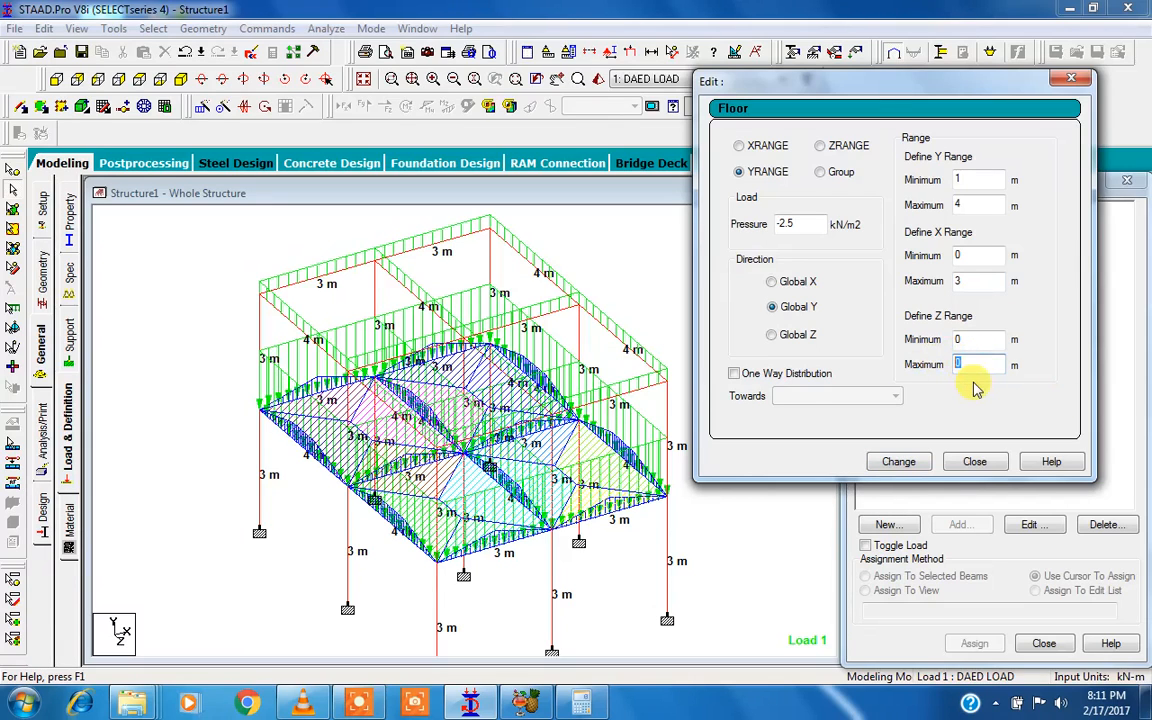
pyautogui.write('3')
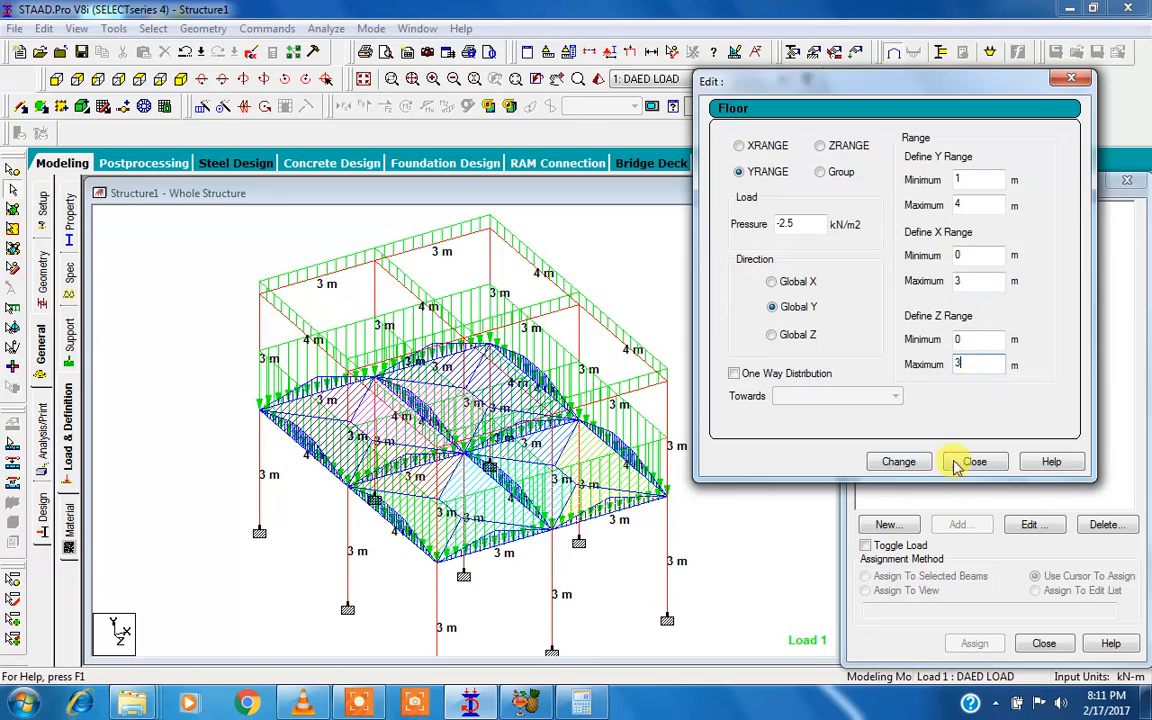
pyautogui.click(895, 461)
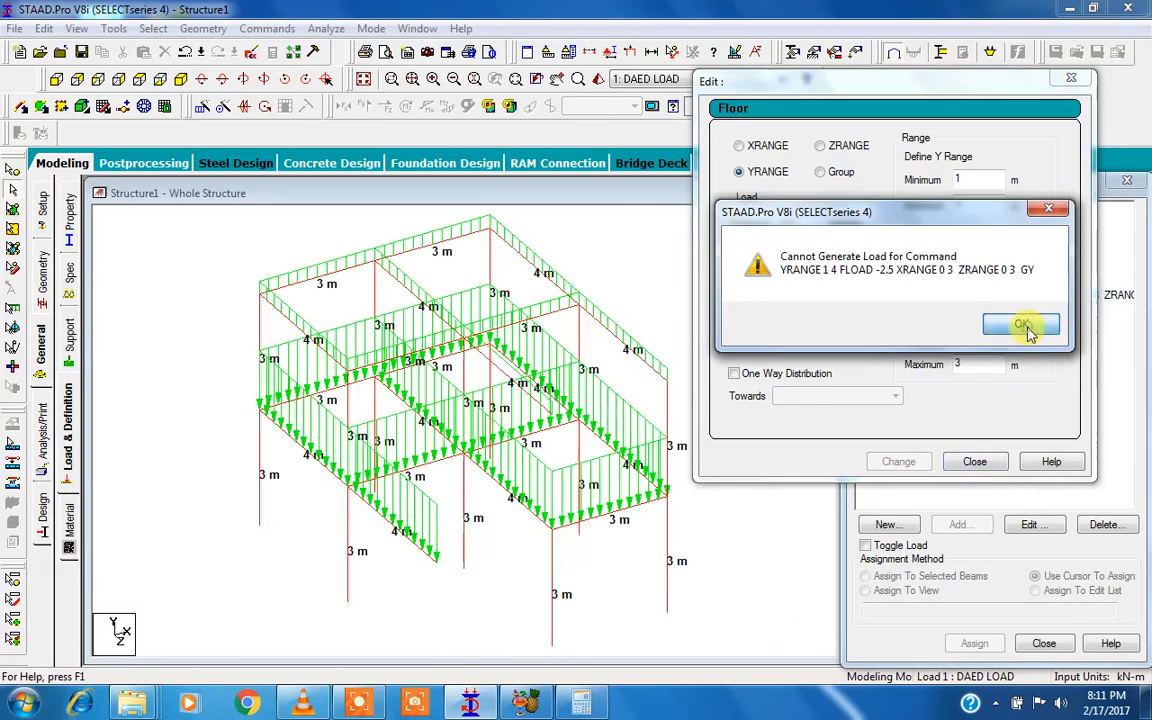
pyautogui.click(1021, 325)
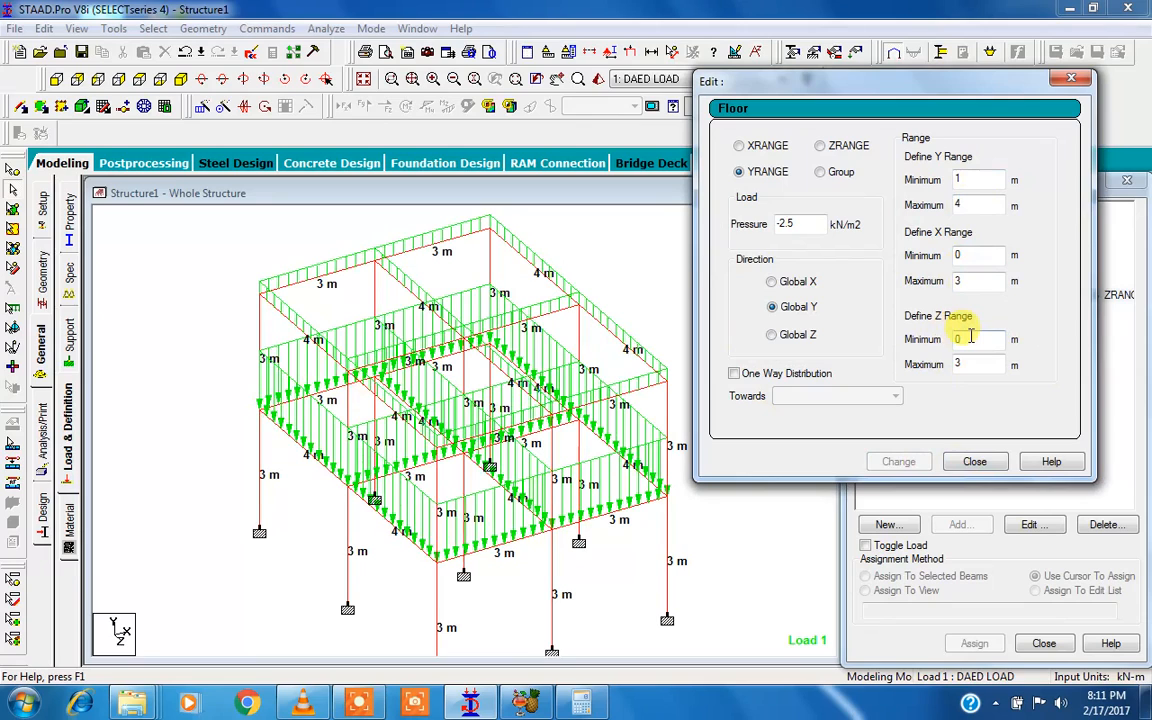
# - Set the floor load's maximum Z range to 4 m and apply the change
pyautogui.moveTo(978, 364); pyautogui.dragTo(902, 363)
pyautogui.write('4')
pyautogui.click(897, 460)
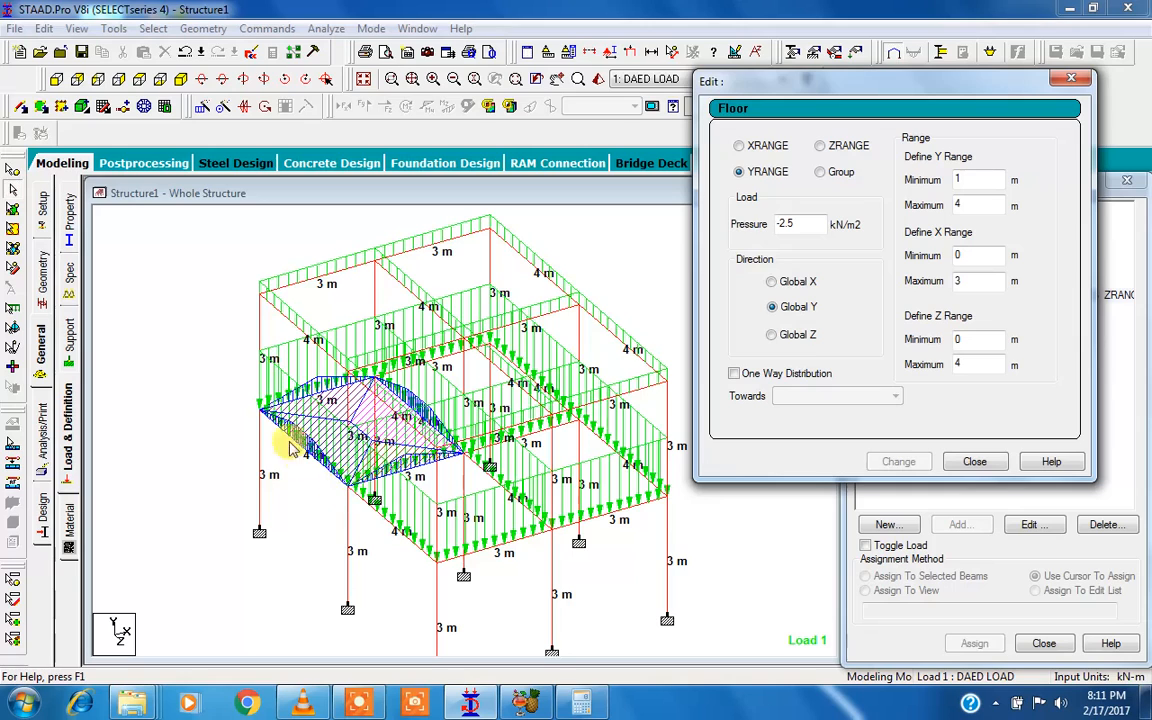
pyautogui.click(258, 418)
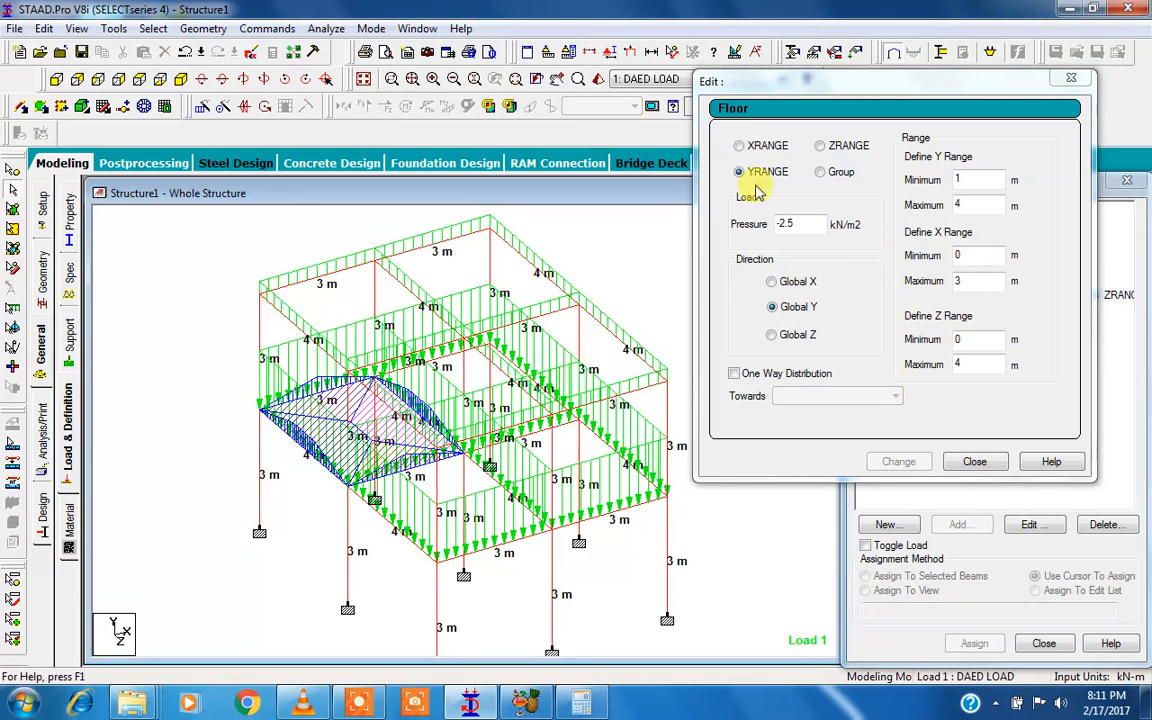
# - Extend the floor load's maximum Z range to 8 m and apply the change
pyautogui.doubleClick(966, 364)
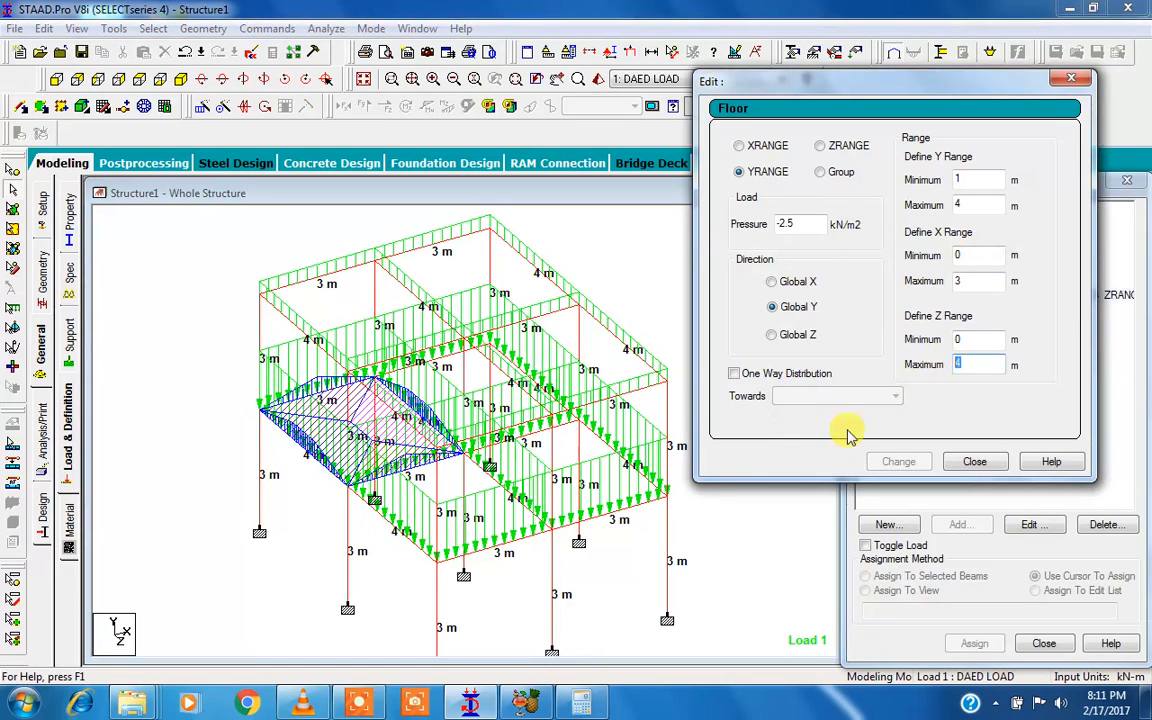
pyautogui.write('8')
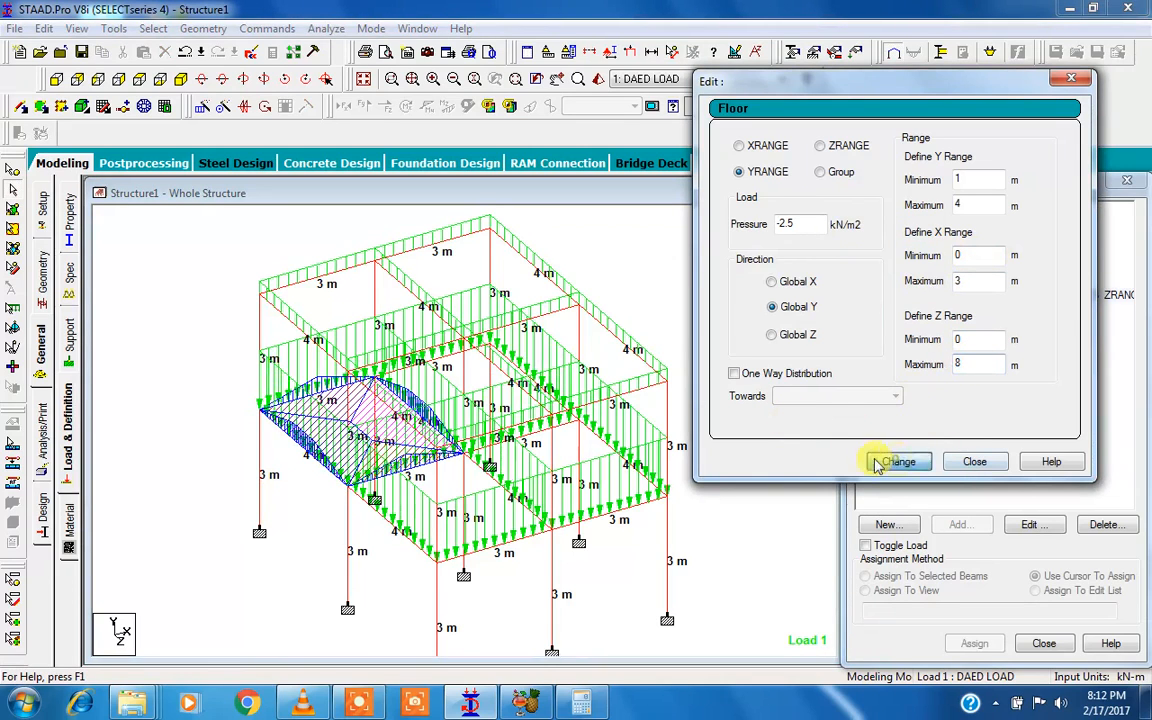
pyautogui.click(890, 461)
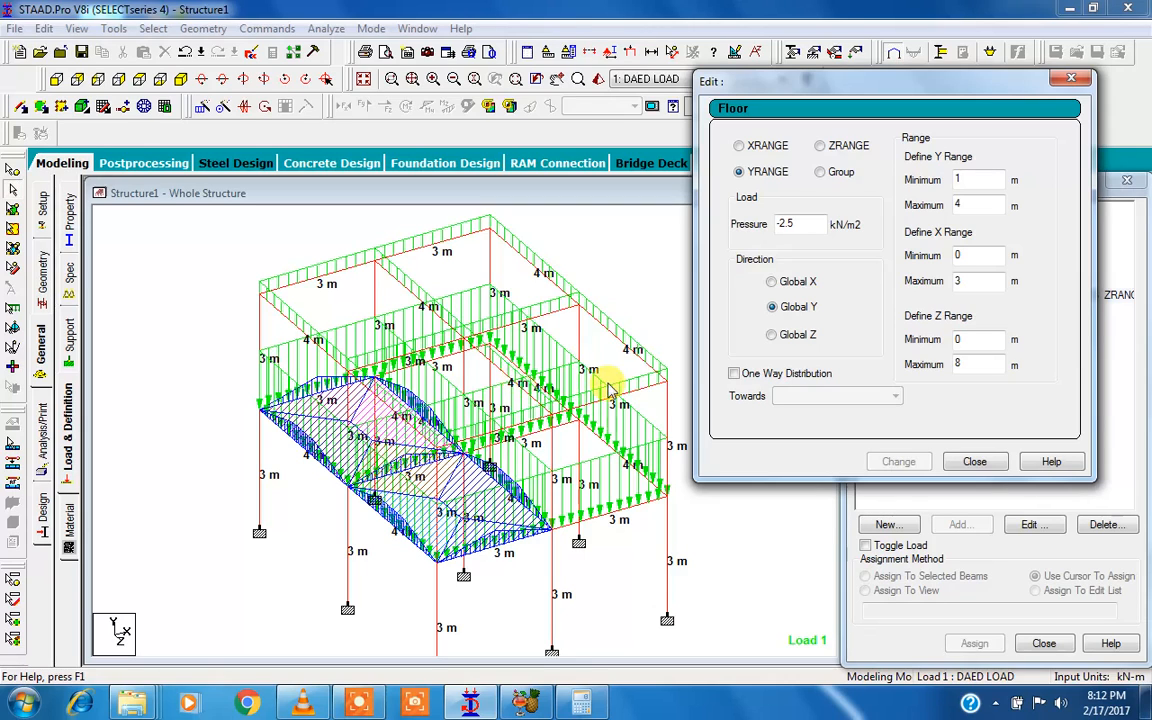
# - Reset the floor load's maximum X and Z ranges to 0 and its maximum Y range to 7 m, apply, and close the editor
pyautogui.doubleClick(962, 281)
pyautogui.write('0')
pyautogui.doubleClick(962, 364)
pyautogui.write('0')
pyautogui.doubleClick(960, 204)
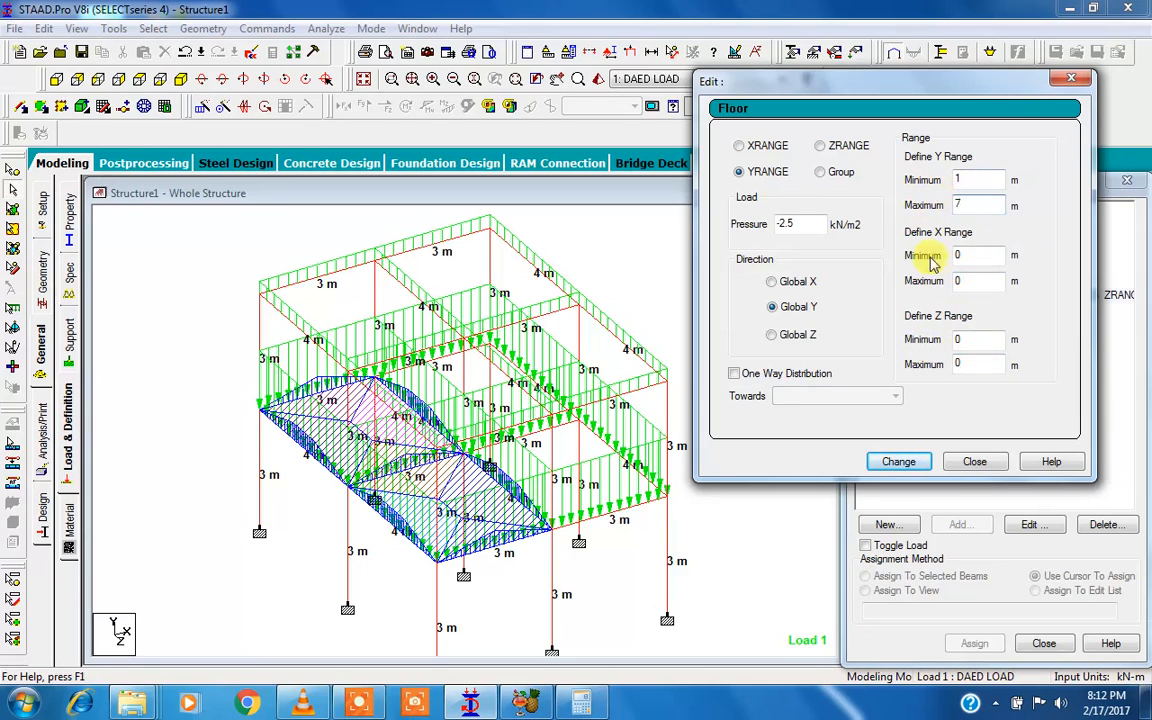
pyautogui.click(899, 462)
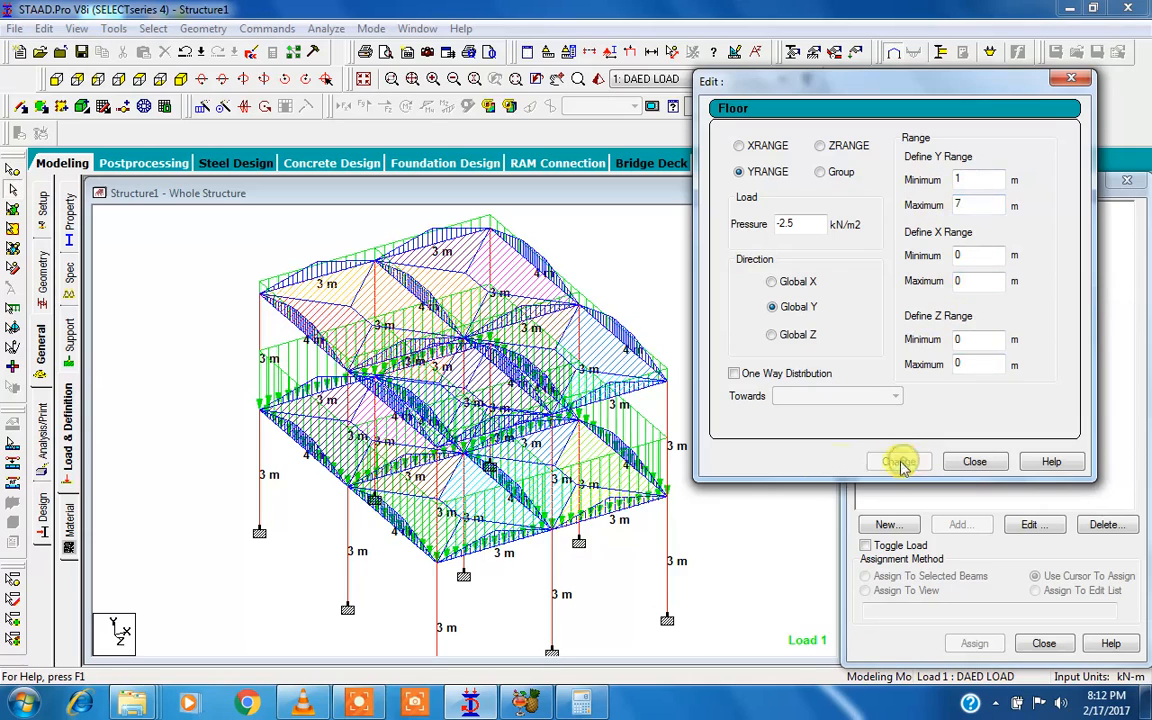
pyautogui.click(962, 463)
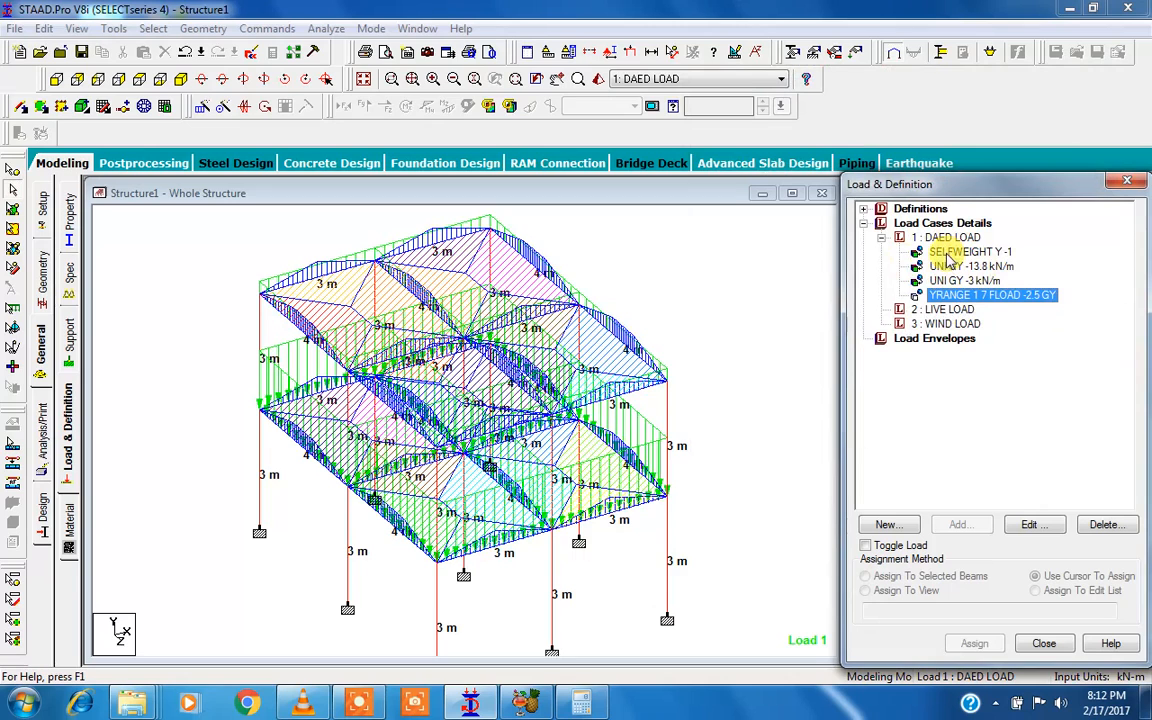
# - Start a Y-range floor load in the LIVE LOAD case with a pressure of -2 kN/m2 in the Global Y direction
pyautogui.click(945, 311)
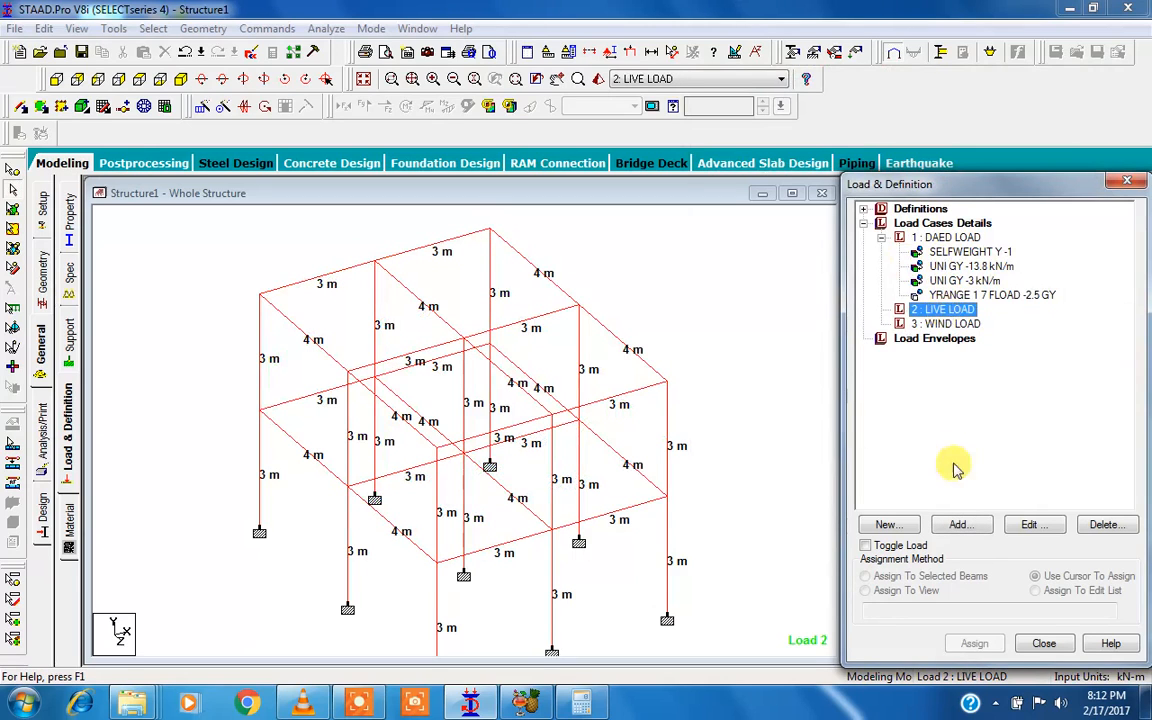
pyautogui.click(980, 528)
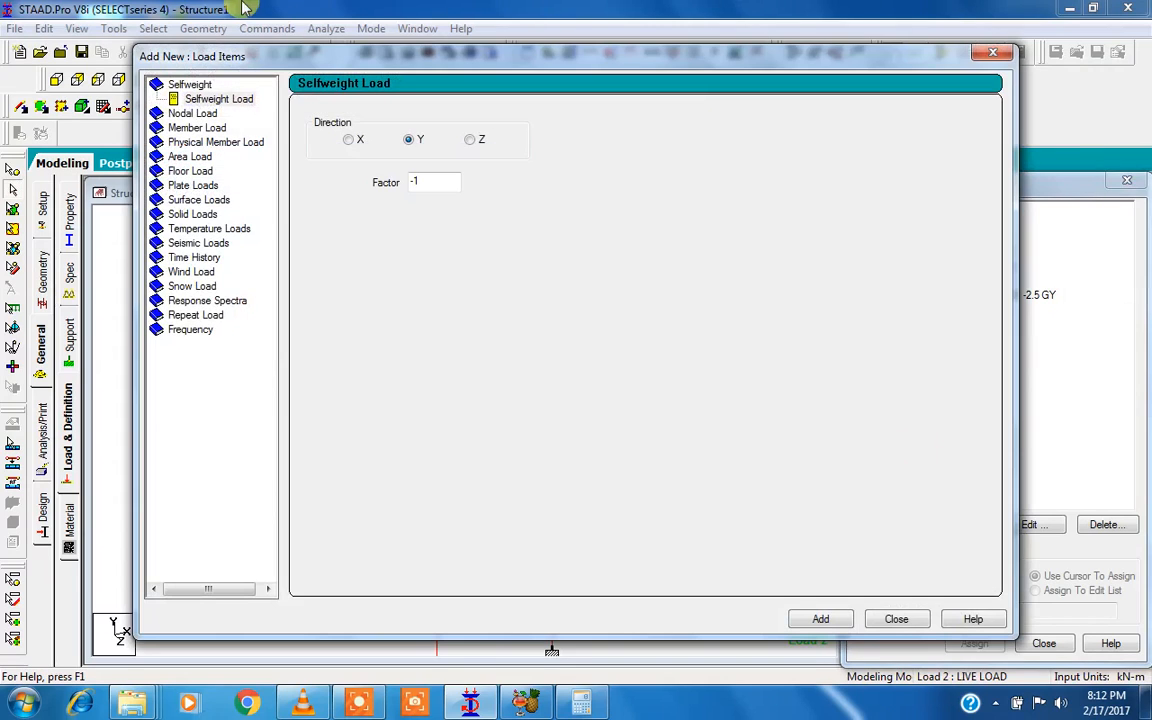
pyautogui.moveTo(335, 60); pyautogui.dragTo(605, 100)
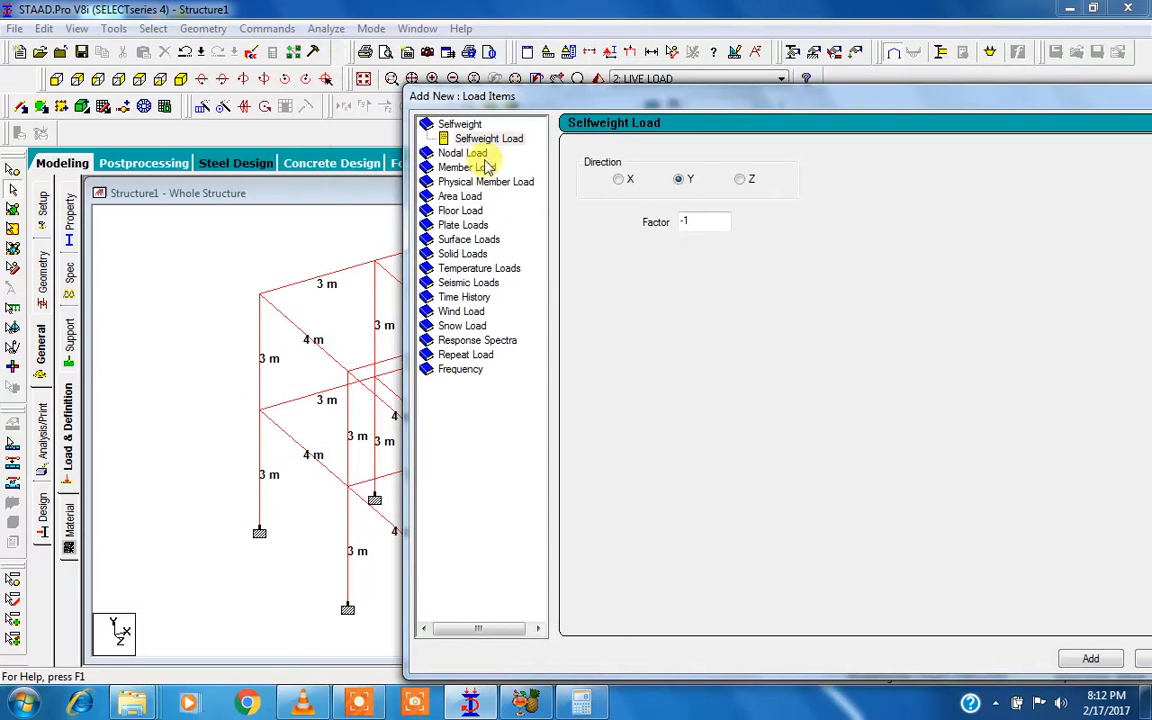
pyautogui.click(474, 211)
pyautogui.doubleClick(652, 238)
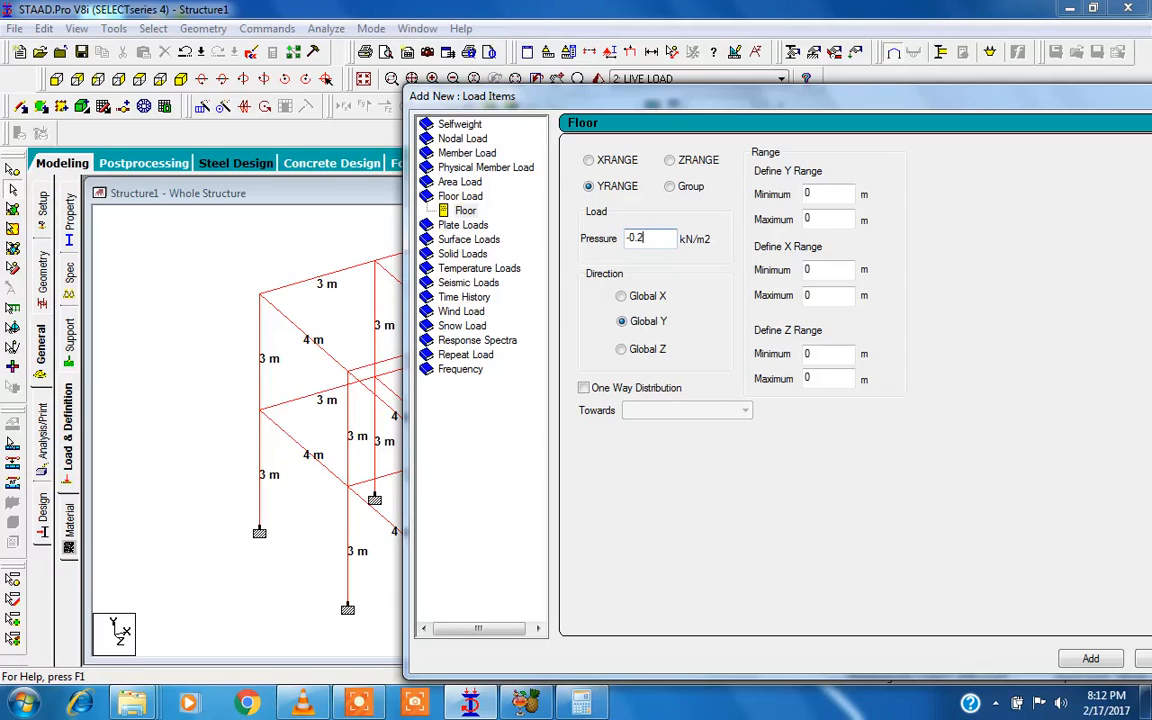
pyautogui.moveTo(800, 95); pyautogui.dragTo(555, 93)
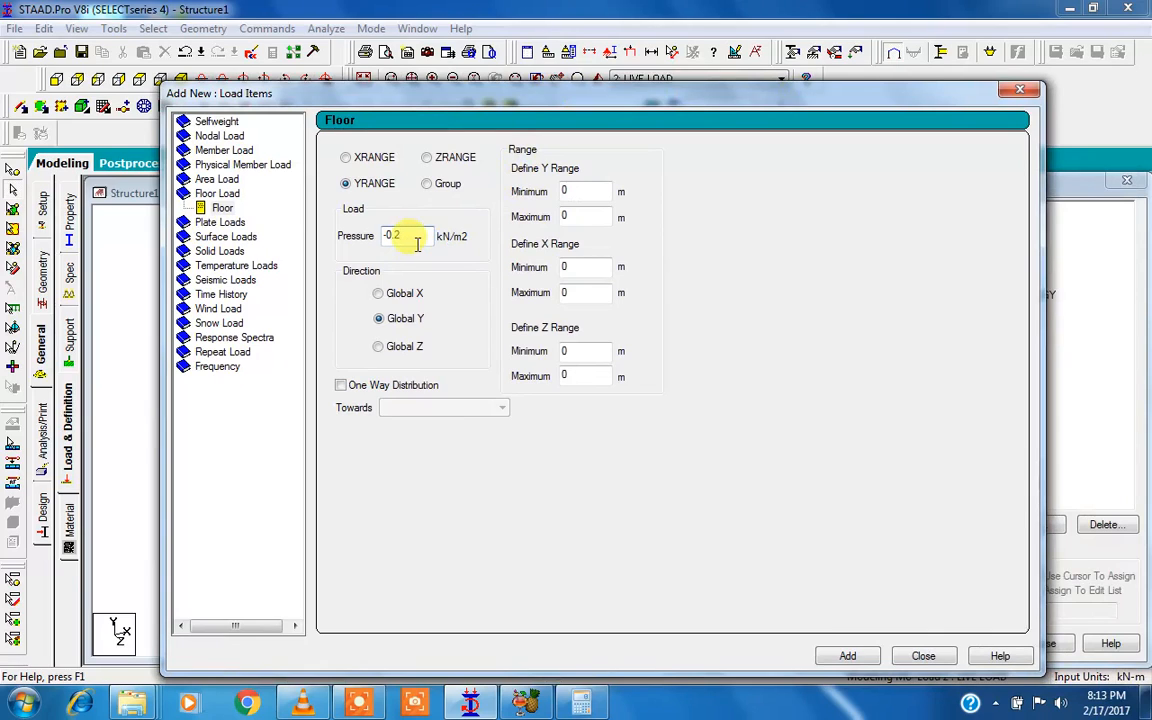
pyautogui.moveTo(380, 236); pyautogui.dragTo(404, 235)
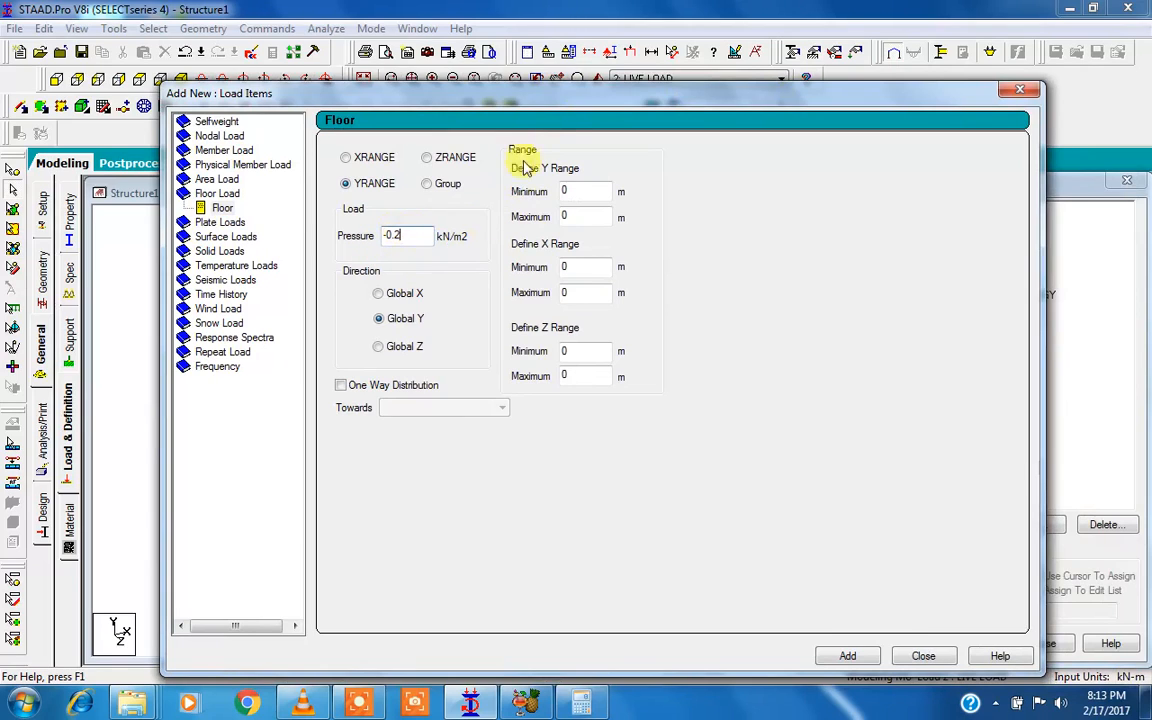
pyautogui.moveTo(560, 98); pyautogui.dragTo(633, 105)
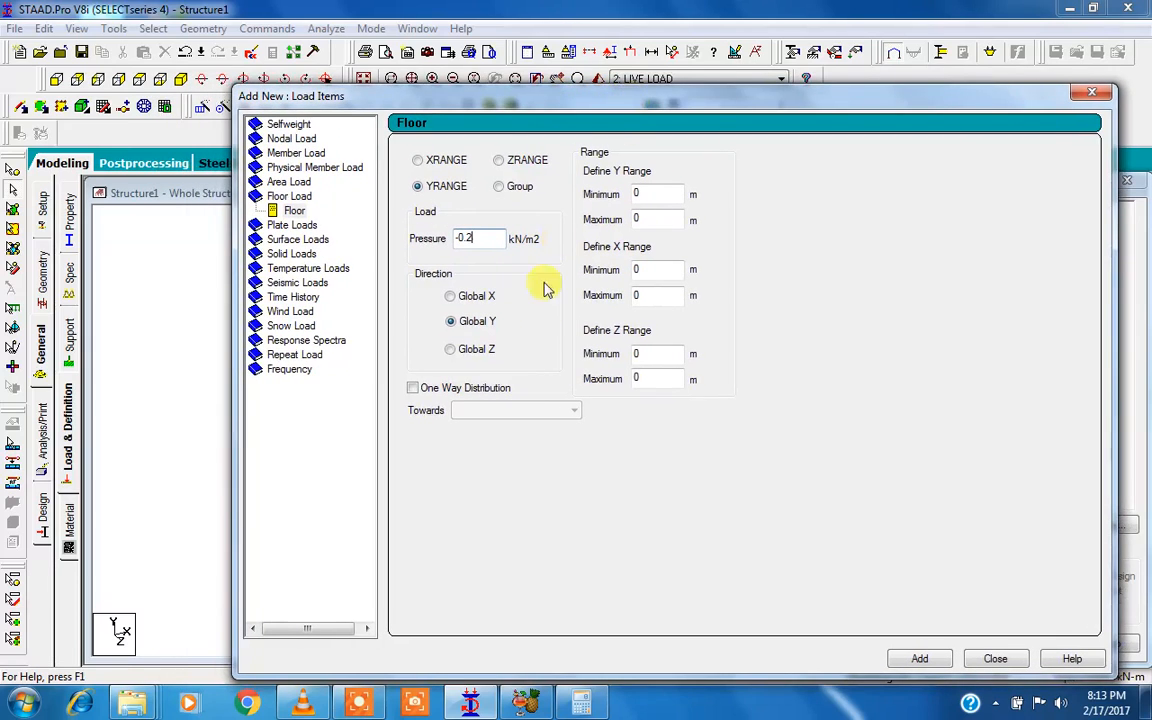
pyautogui.doubleClick(466, 236)
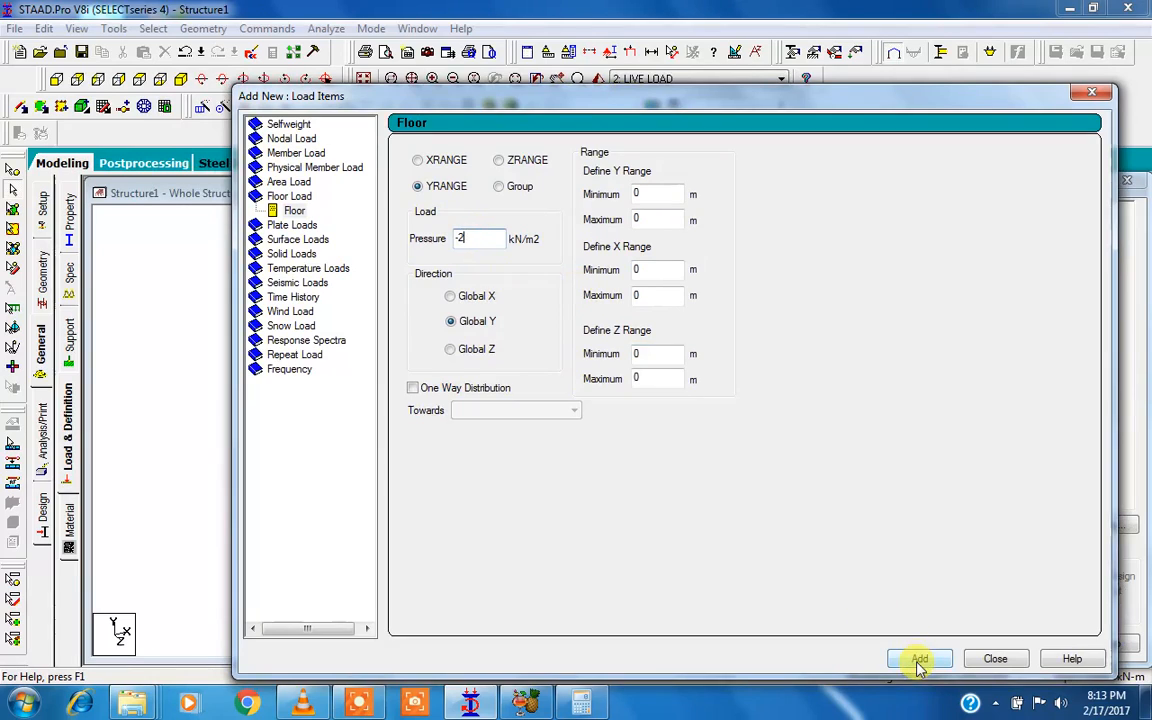
# - Set the live floor load's Y range from 1 to 7 m, add it, and display it on the frame
pyautogui.doubleClick(645, 193)
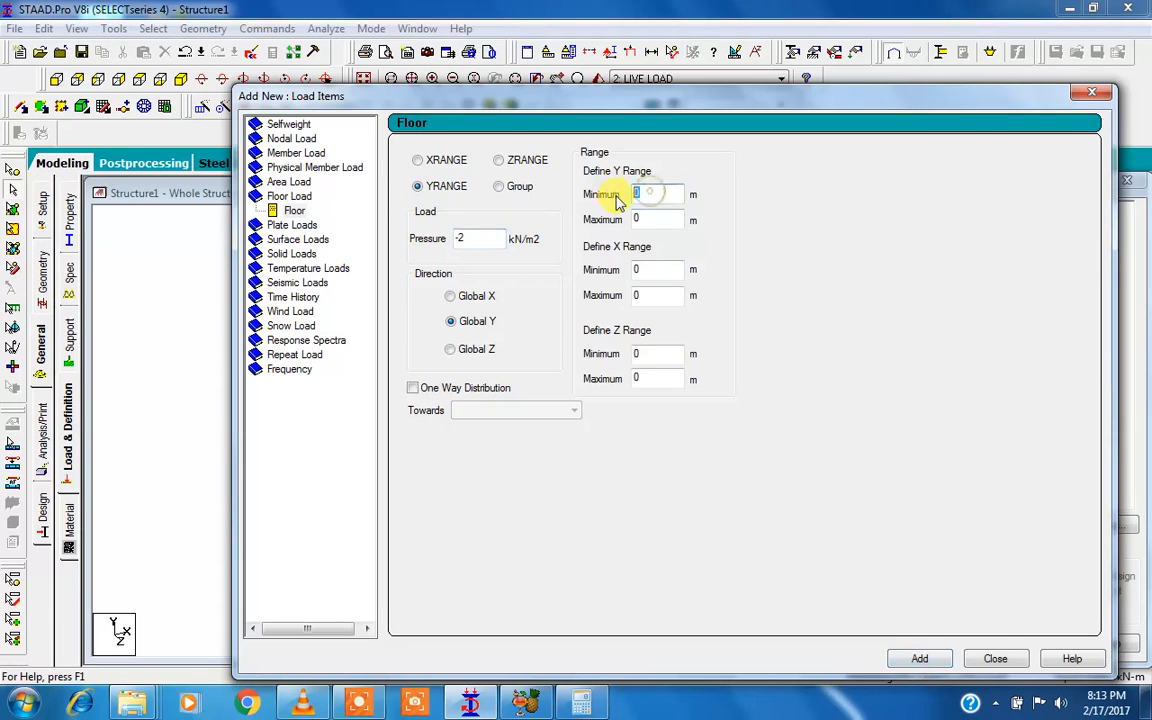
pyautogui.write('1')
pyautogui.doubleClick(628, 219)
pyautogui.write('7')
pyautogui.click(915, 658)
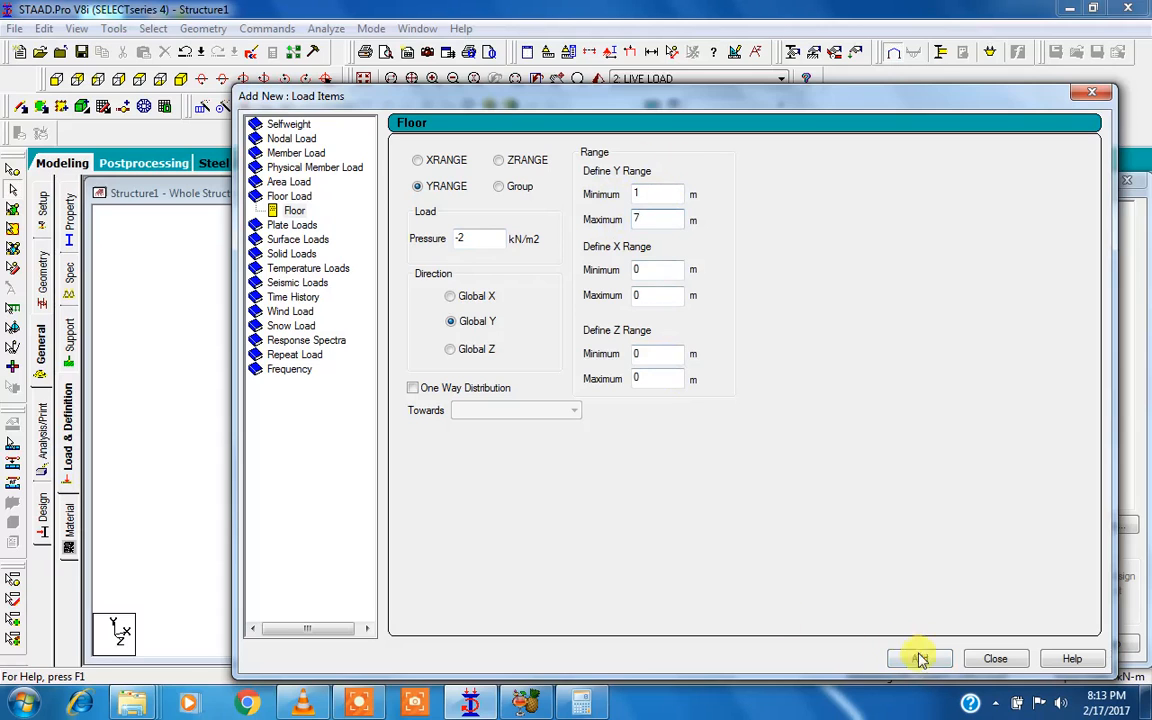
pyautogui.click(995, 658)
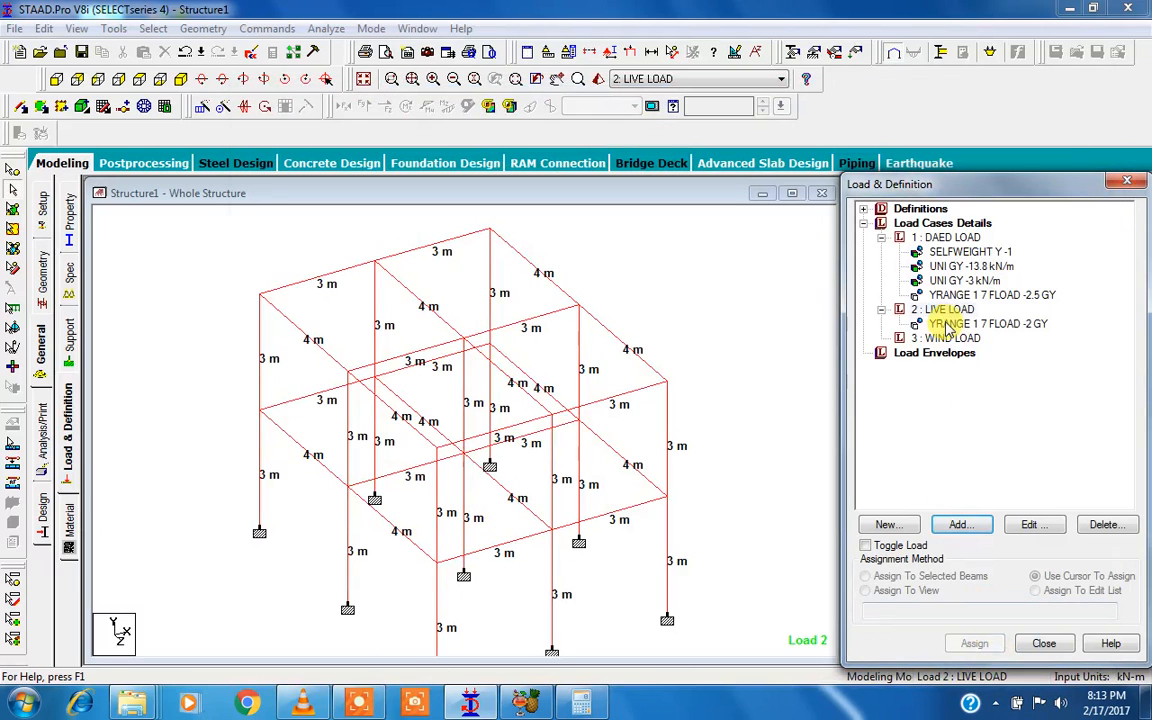
pyautogui.click(940, 324)
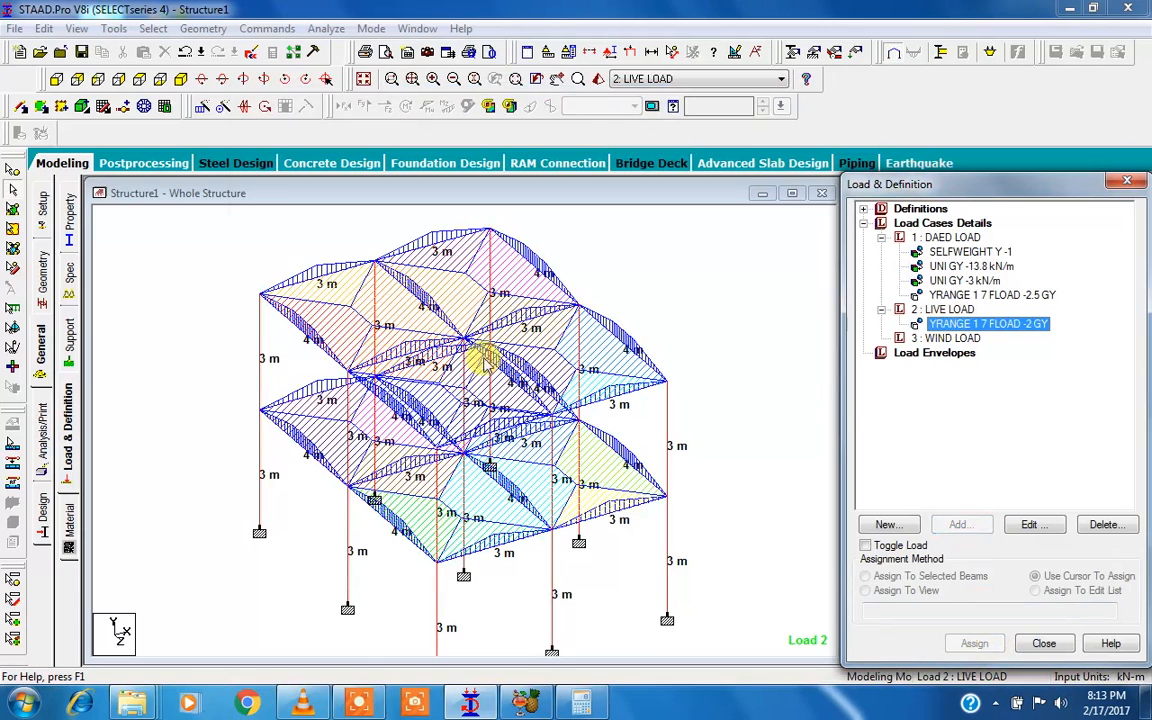
pyautogui.click(773, 380)
# - Add a nodal load with Fx of 0.5 kN to the WIND LOAD case and close the load items dialog
pyautogui.click(945, 338)
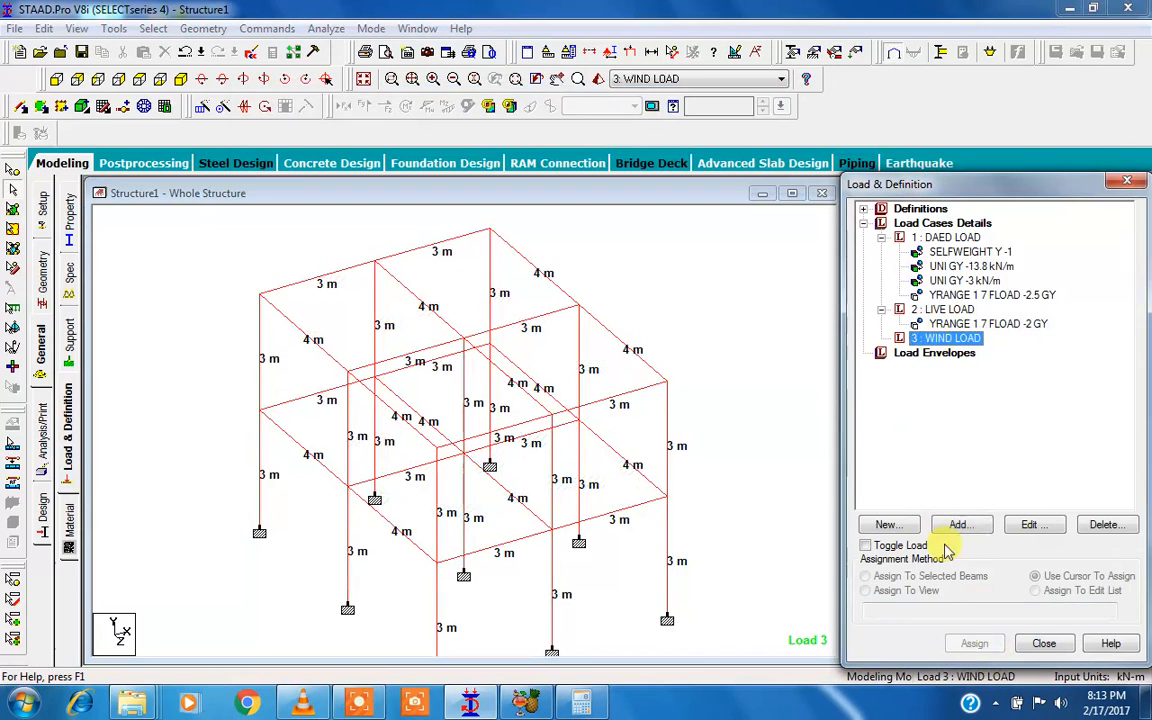
pyautogui.click(957, 524)
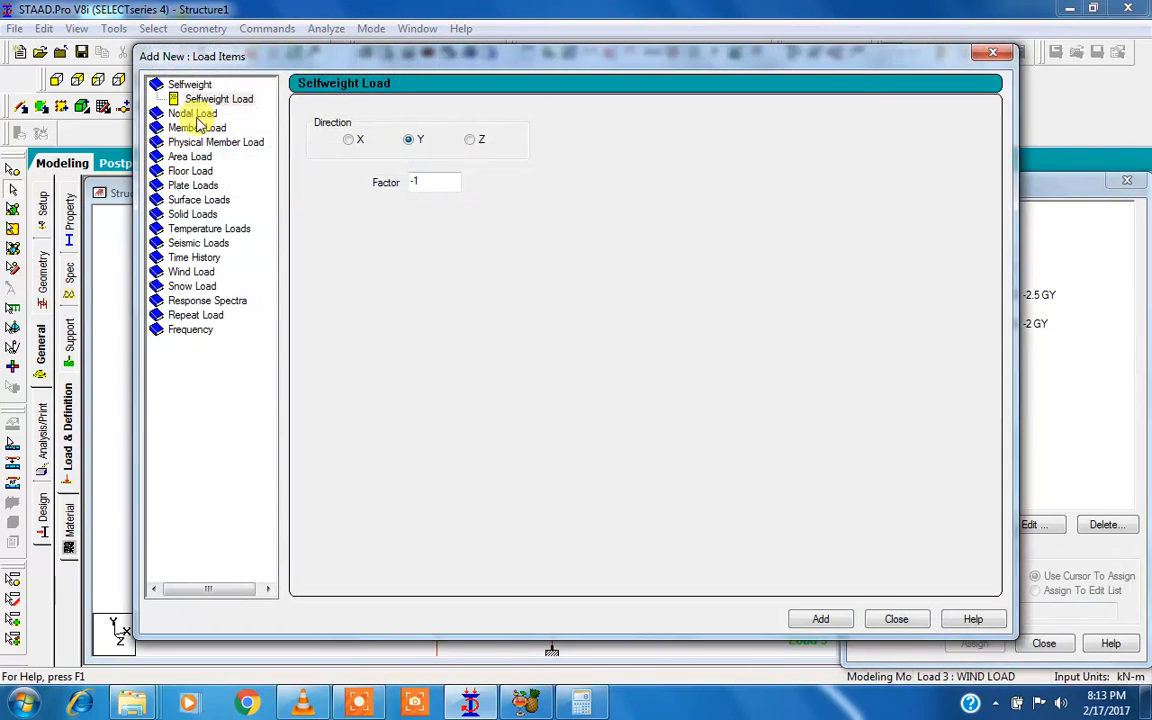
pyautogui.click(194, 113)
pyautogui.moveTo(270, 60); pyautogui.dragTo(545, 102)
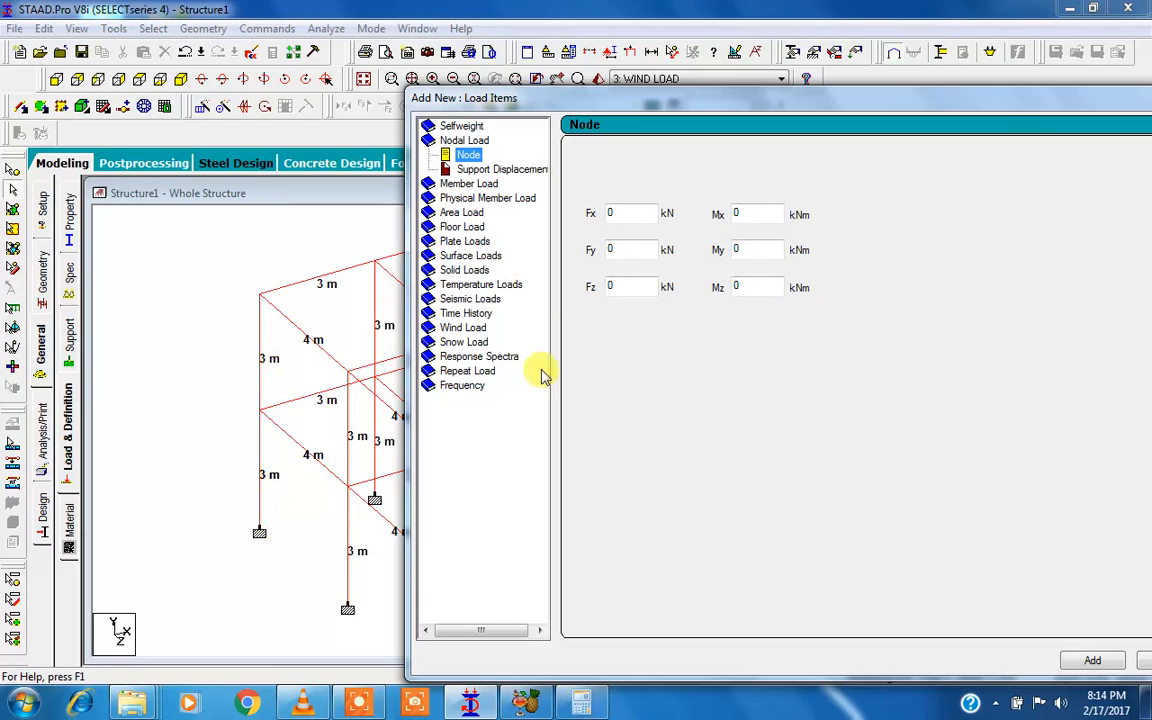
pyautogui.click(648, 212)
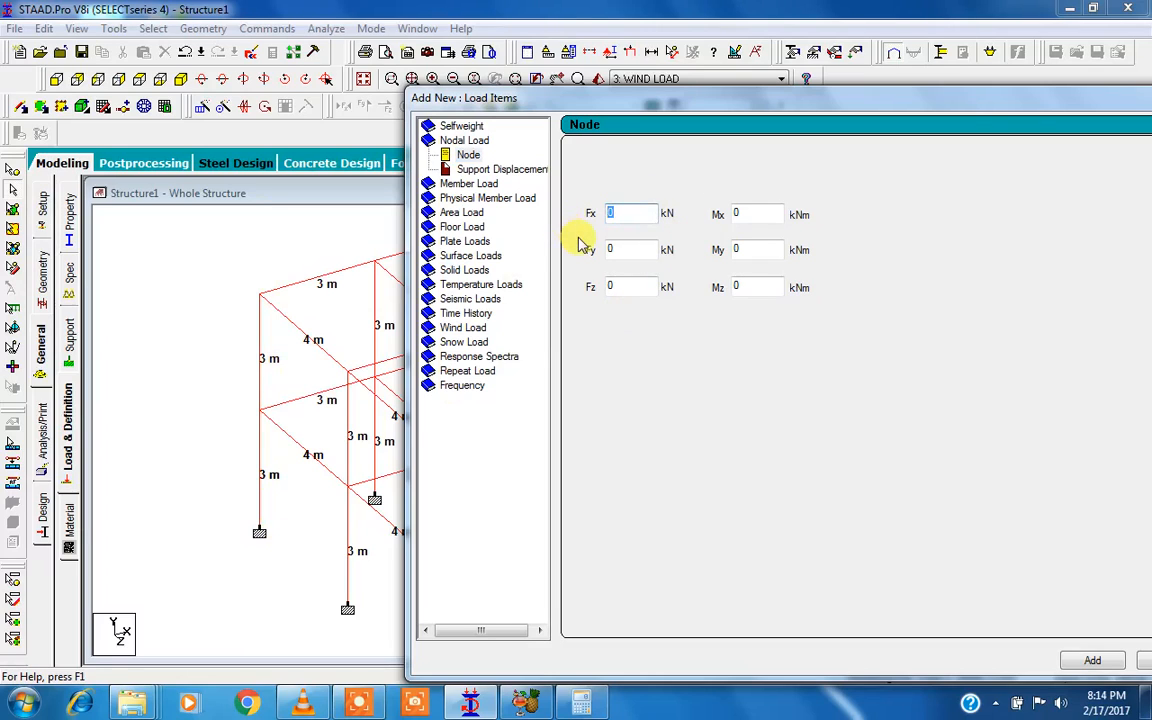
pyautogui.write('.5')
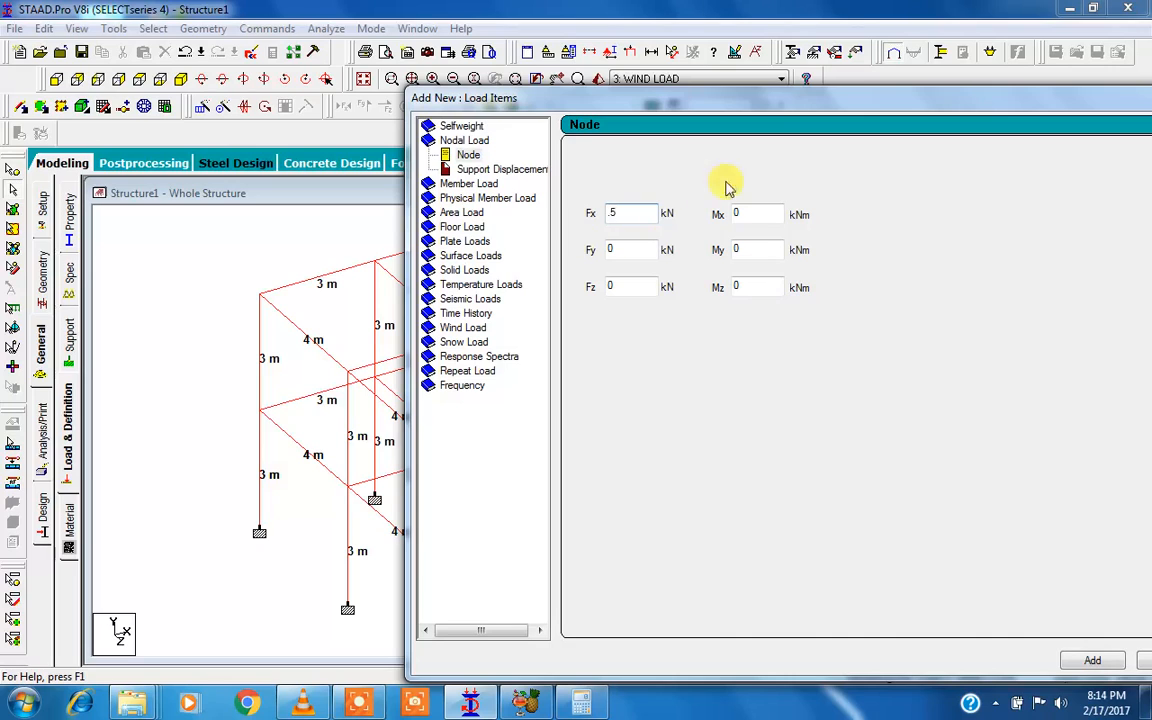
pyautogui.moveTo(615, 97); pyautogui.dragTo(495, 81)
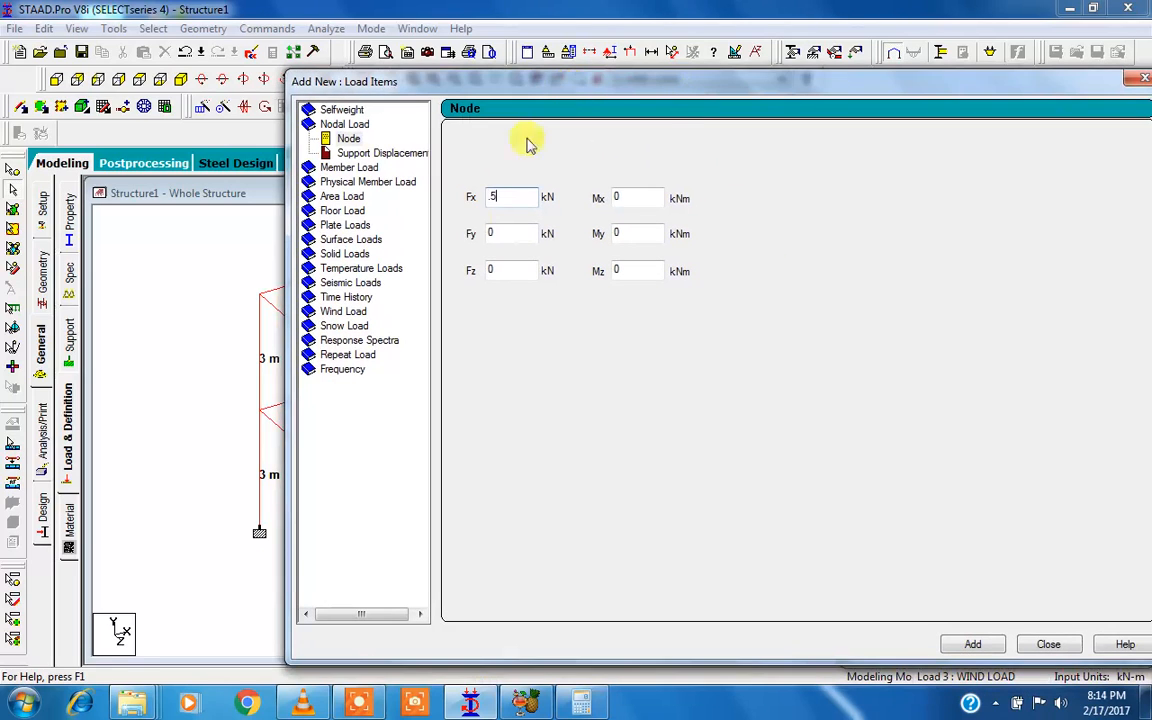
pyautogui.click(971, 647)
pyautogui.click(1049, 644)
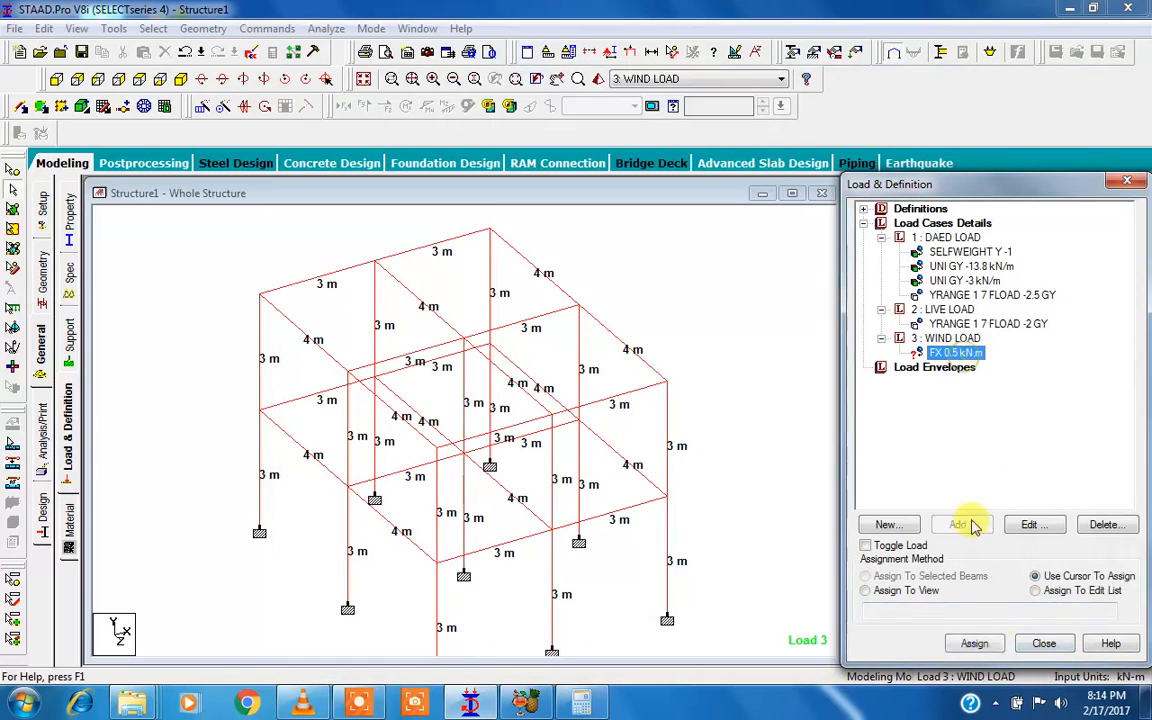
# - Assign the 0.5 kN nodal load to roof corner nodes 7 and 9 of the frame's rear side
pyautogui.click(974, 643)
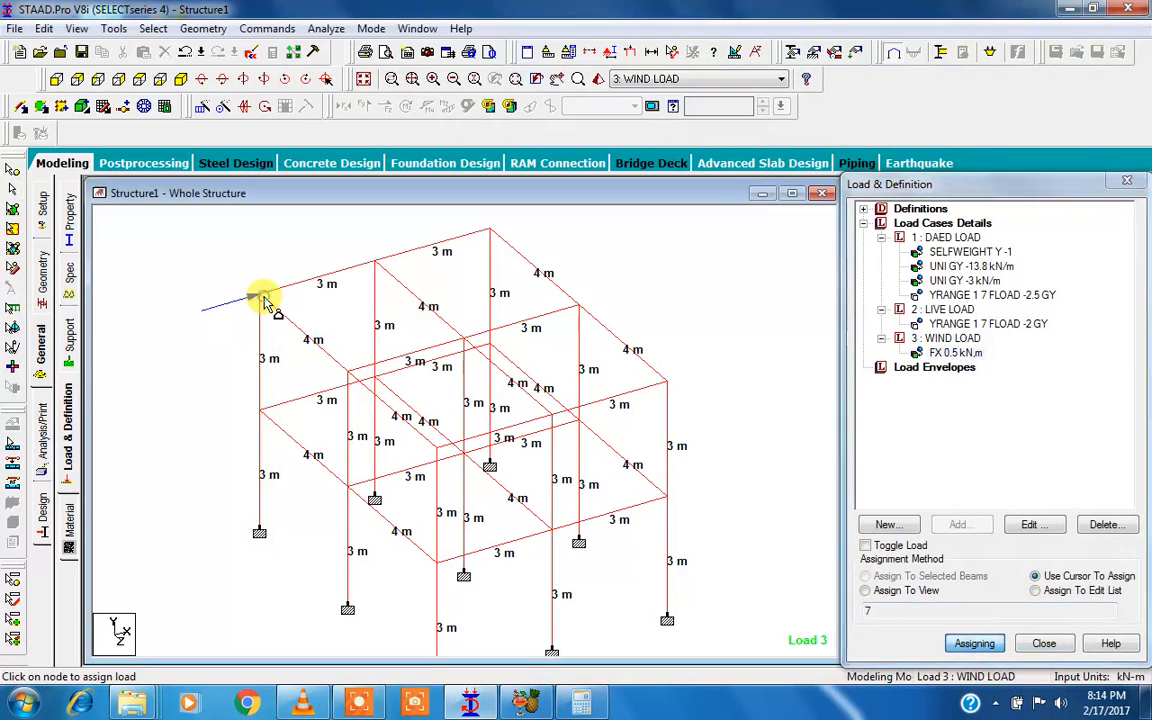
pyautogui.click(490, 233)
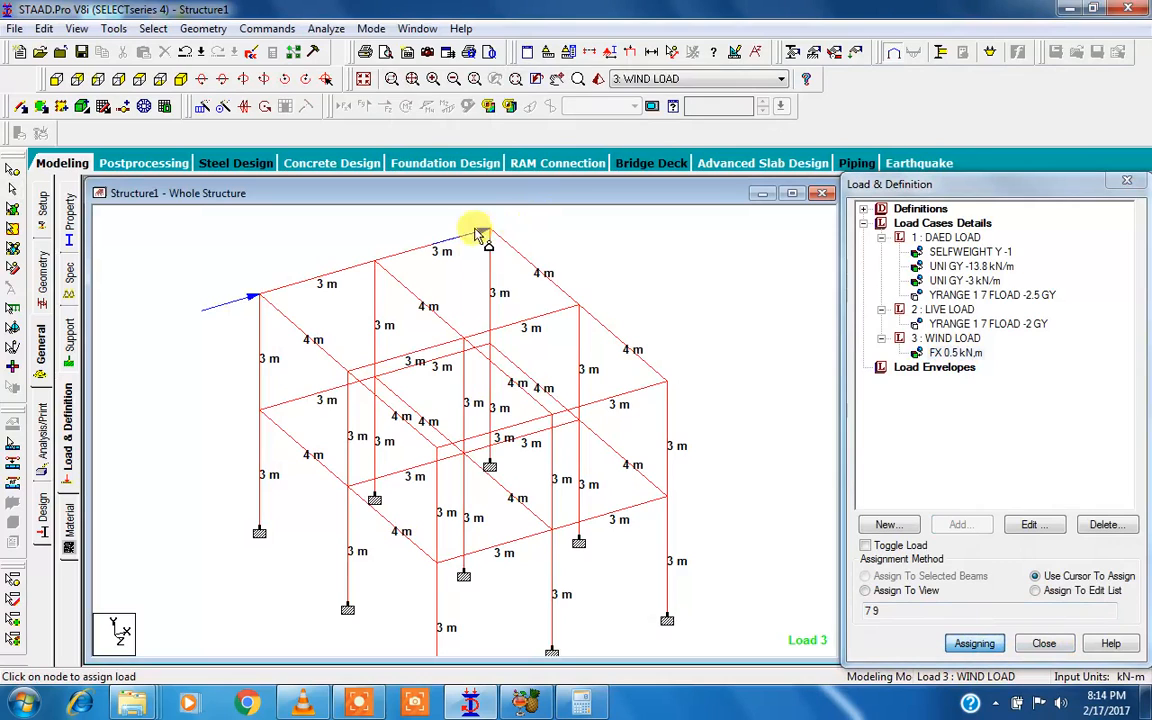
pyautogui.scroll(-1, 482, 334)
pyautogui.moveTo(482, 334); pyautogui.dragTo(477, 367, button='middle')
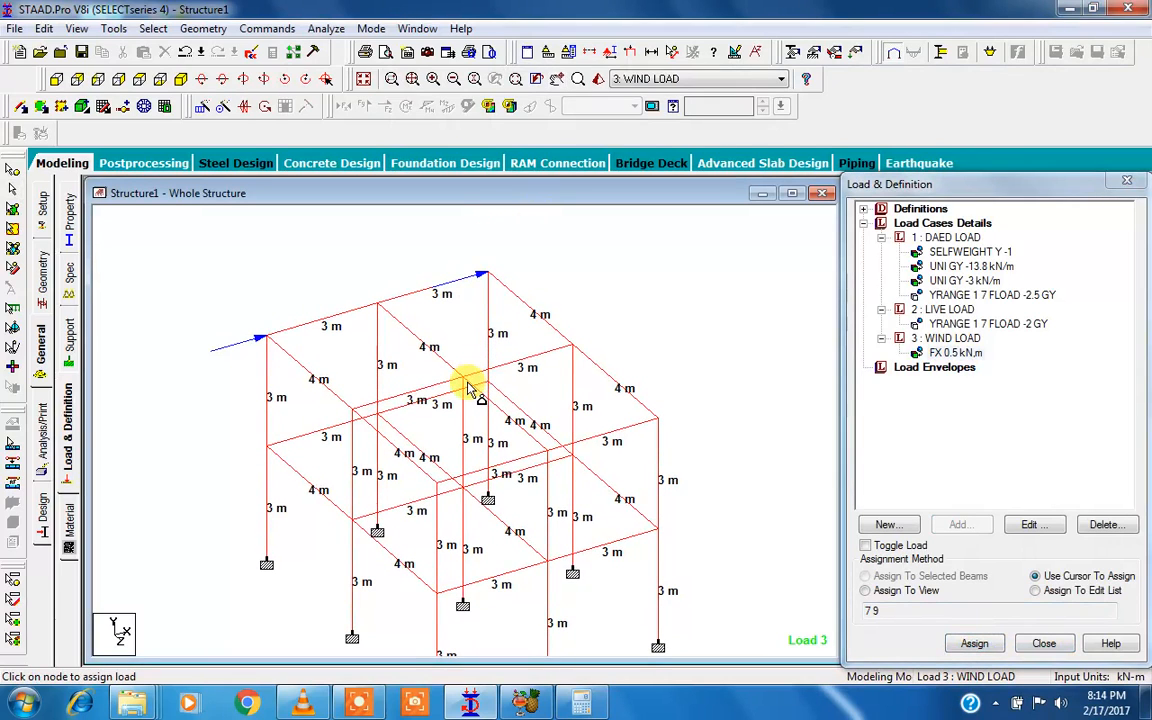
# - Remove node 9 from the 0.5 kN nodal load's assignment, decline the auto save, and close the load editor
pyautogui.click(478, 287)
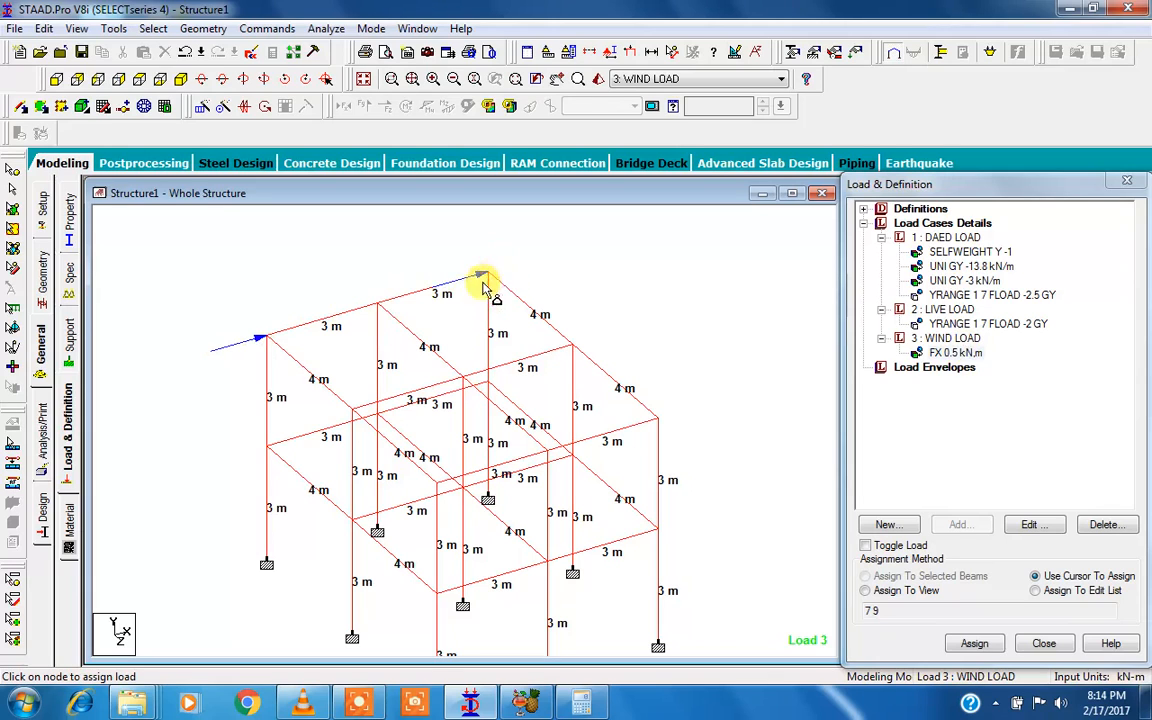
pyautogui.click(947, 355)
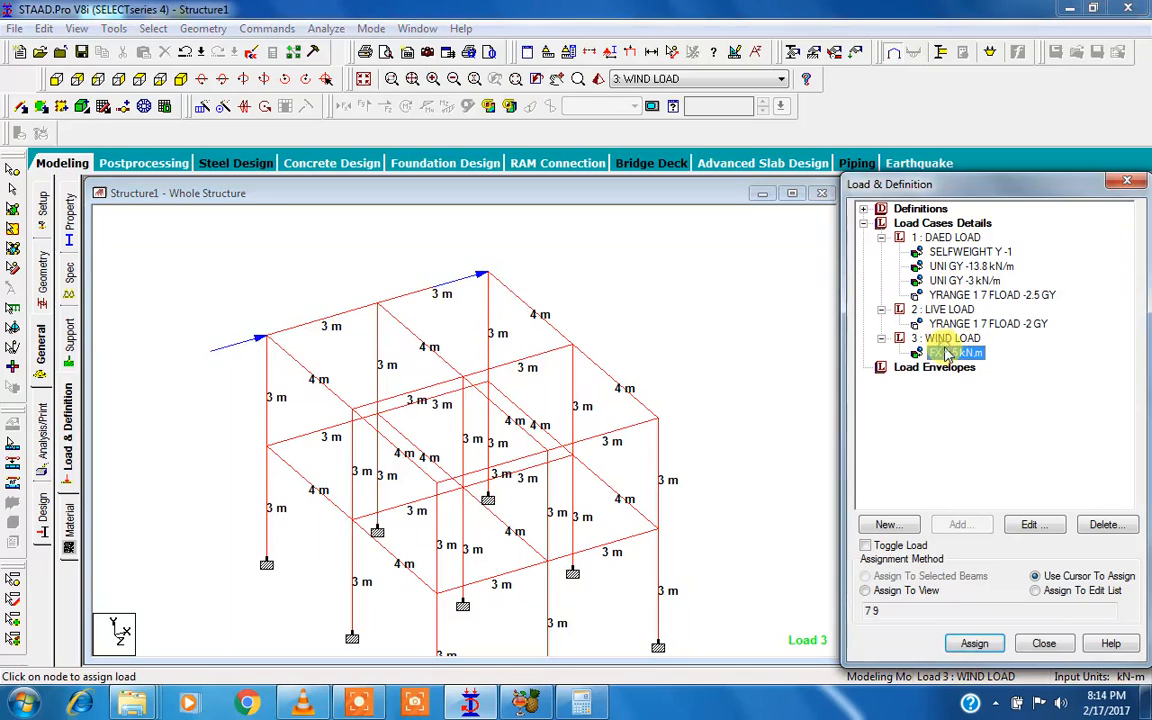
pyautogui.click(977, 643)
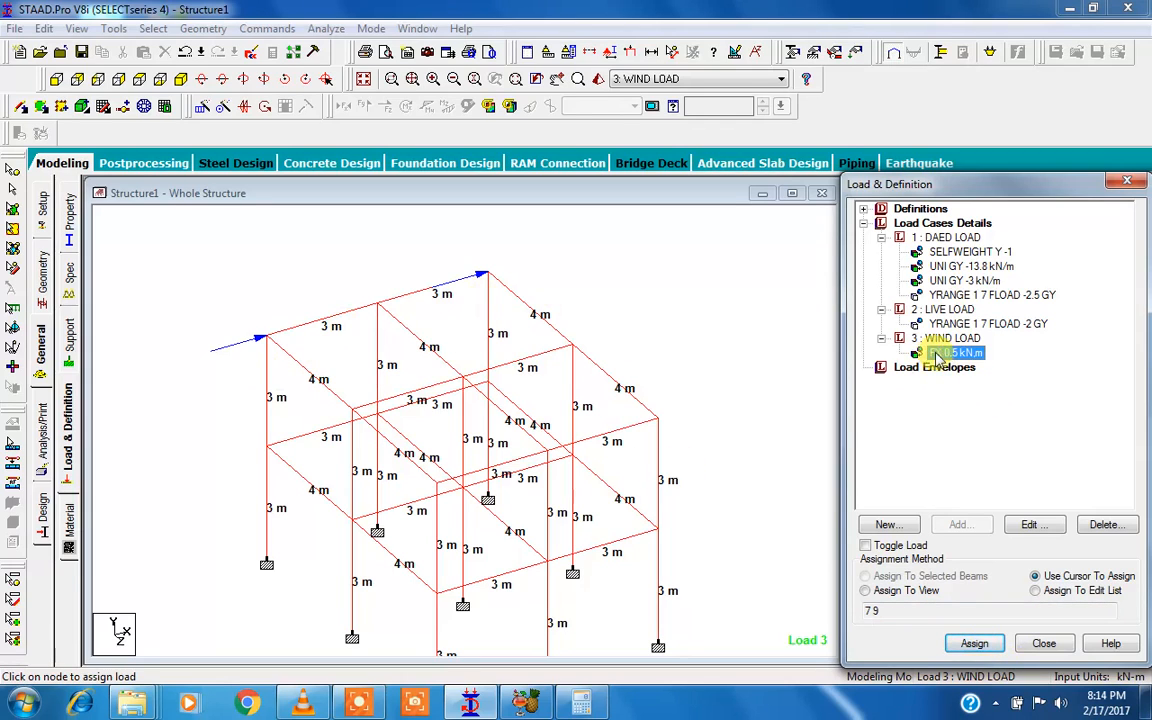
pyautogui.click(587, 294)
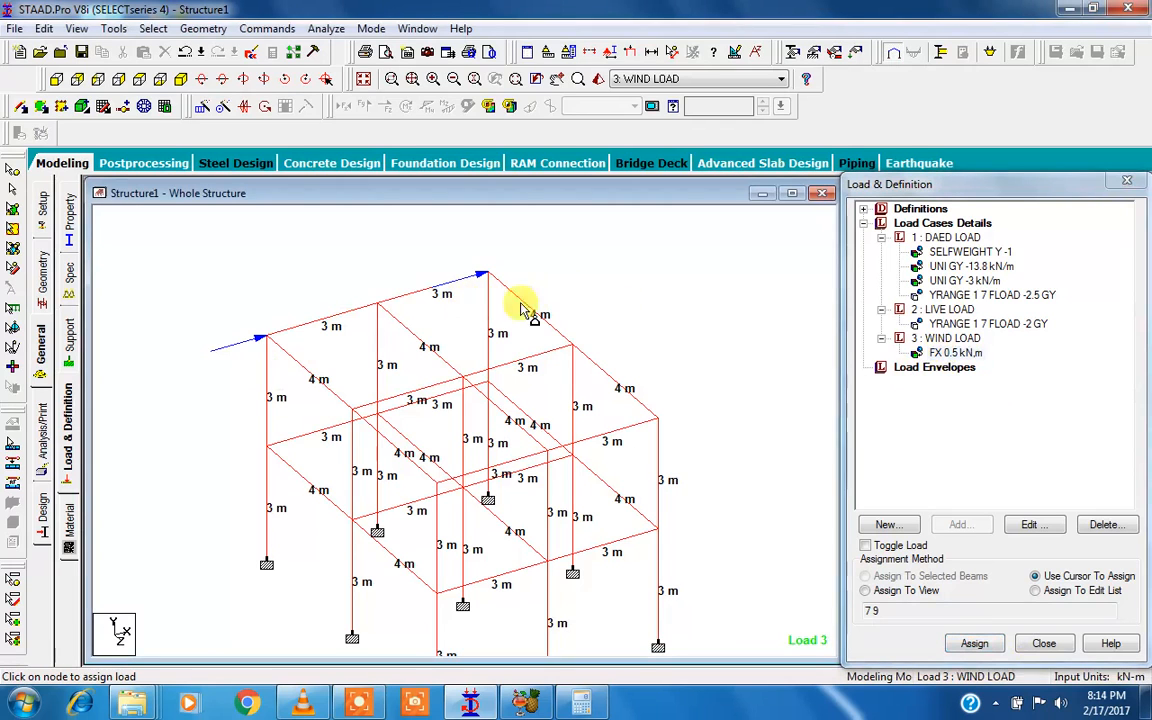
pyautogui.doubleClick(955, 352)
pyautogui.moveTo(660, 190); pyautogui.dragTo(915, 185)
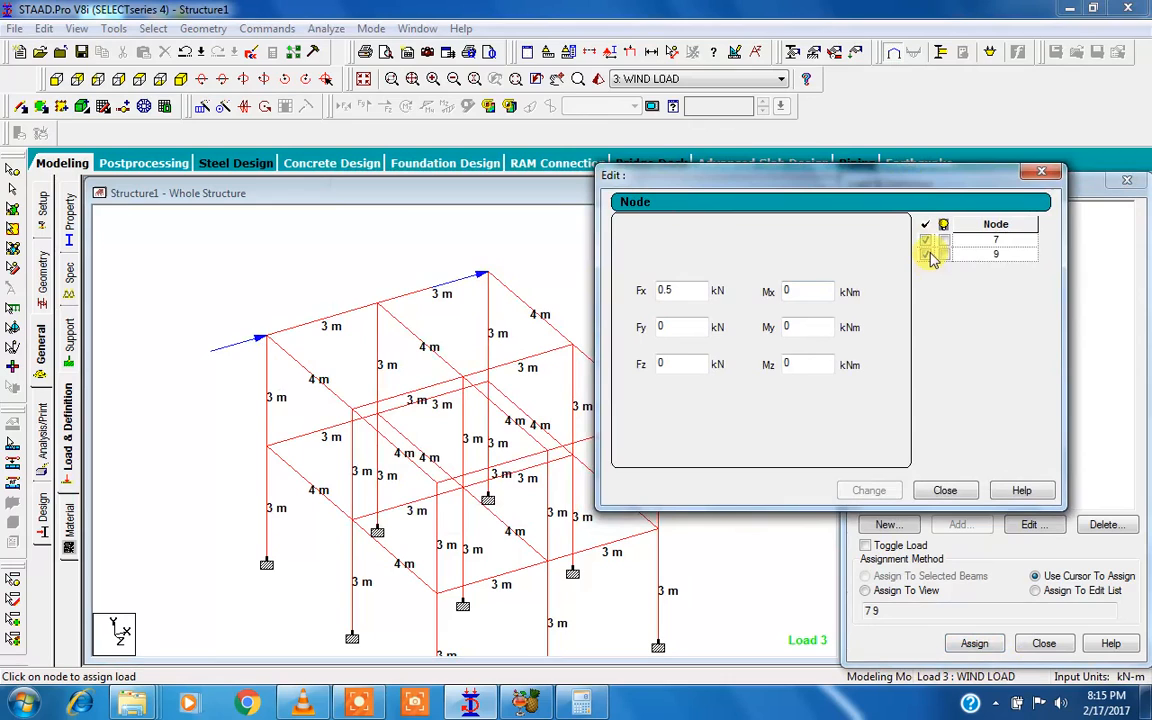
pyautogui.click(926, 255)
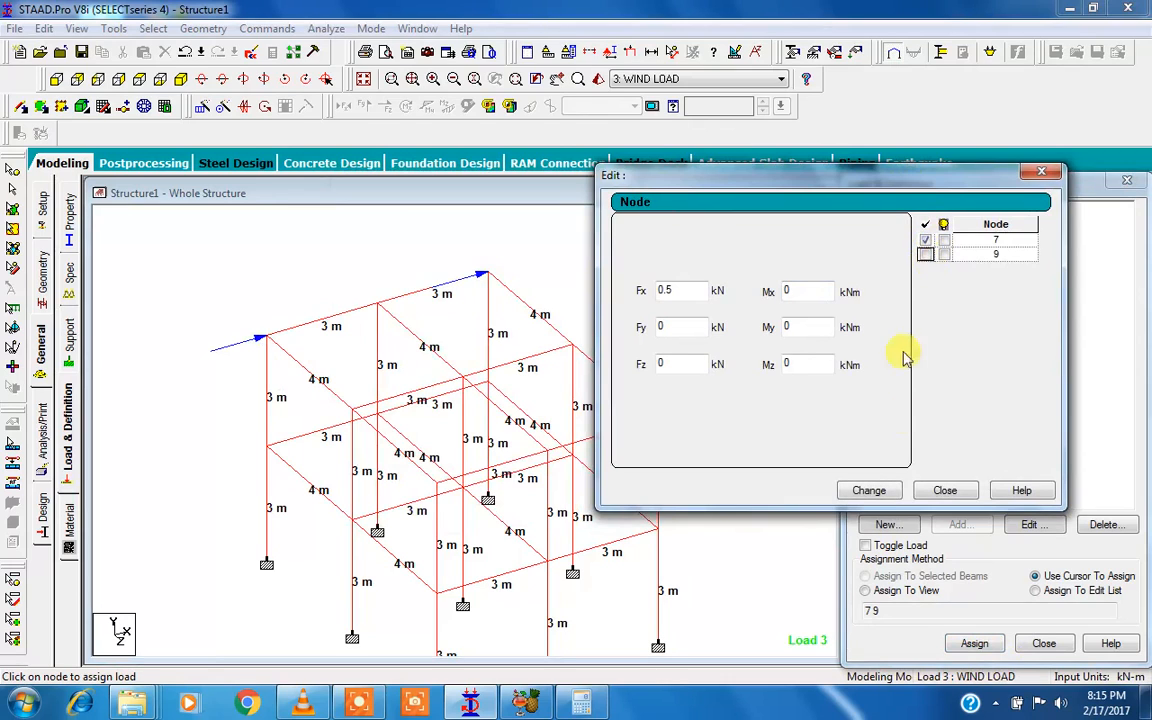
pyautogui.click(880, 491)
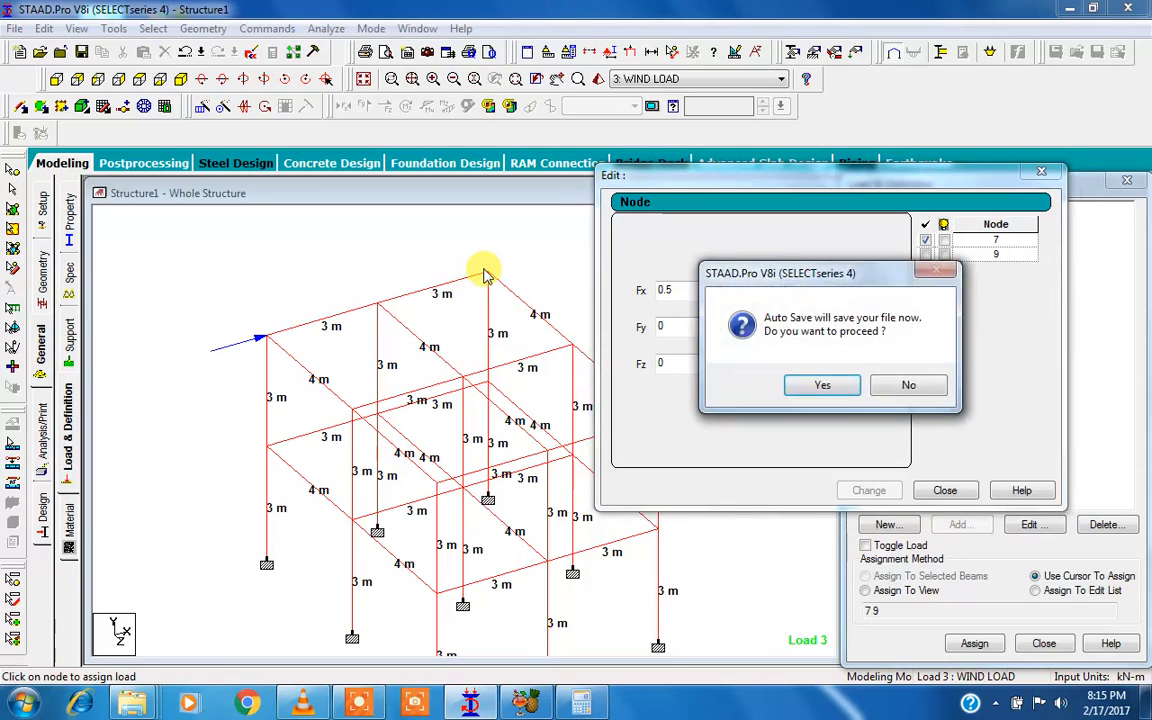
pyautogui.click(940, 385)
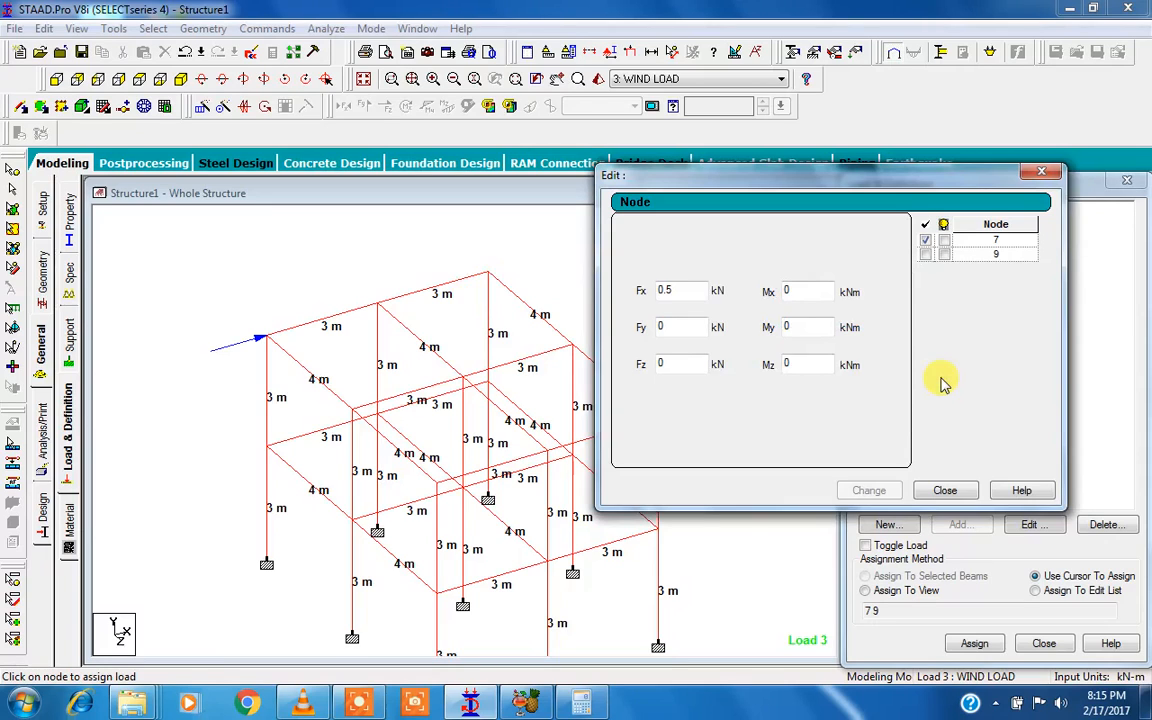
pyautogui.click(948, 245)
pyautogui.click(945, 490)
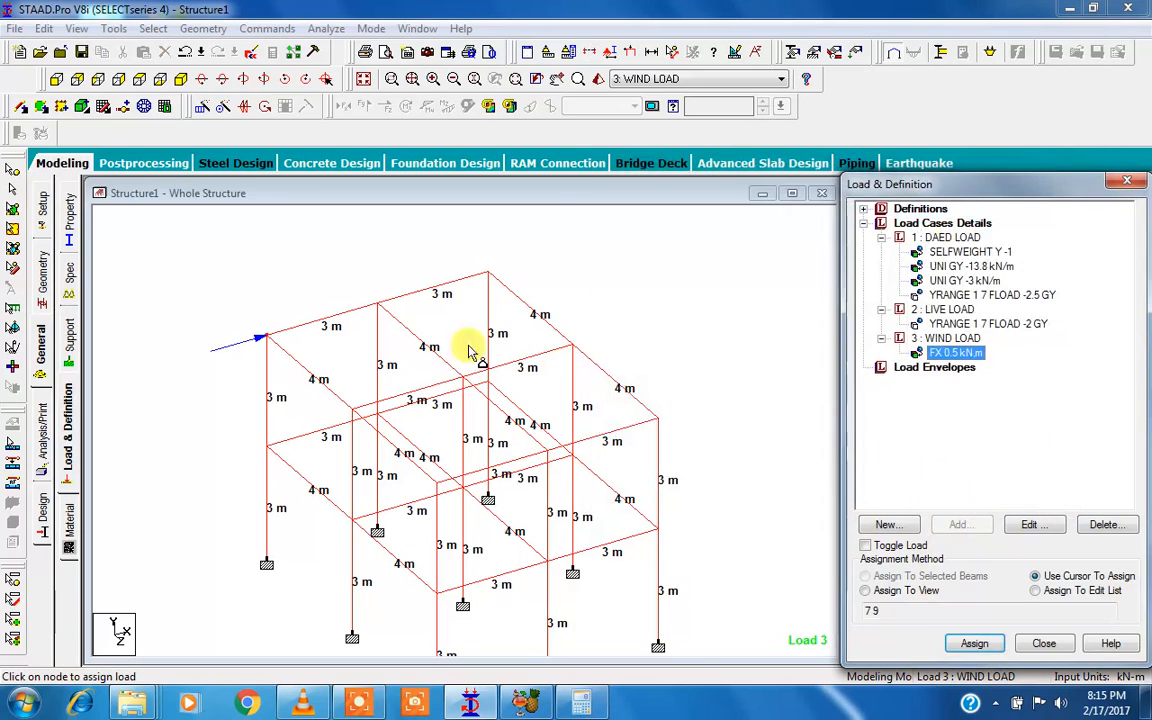
# - Assign the 0.5 kN nodal load to the remaining floor and roof nodes 4, 13, 16, 22 and 25 on node 7's face, then close Load & Definition
pyautogui.click(345, 410)
pyautogui.click(264, 451)
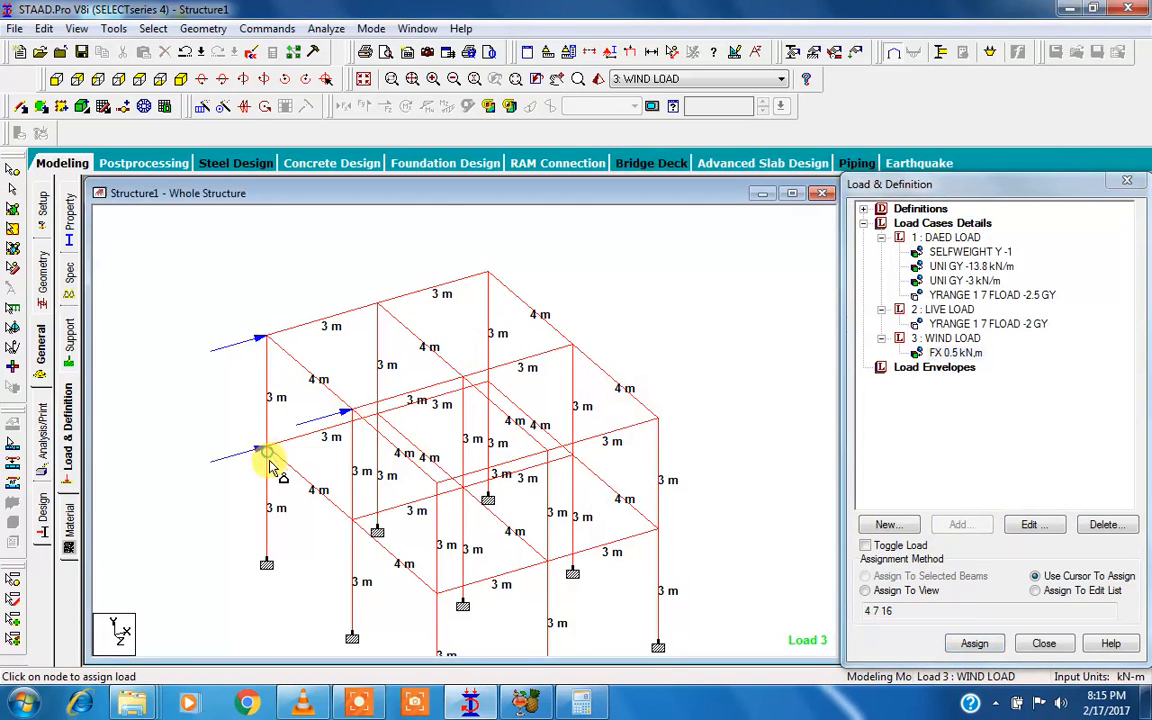
pyautogui.click(345, 521)
pyautogui.click(434, 487)
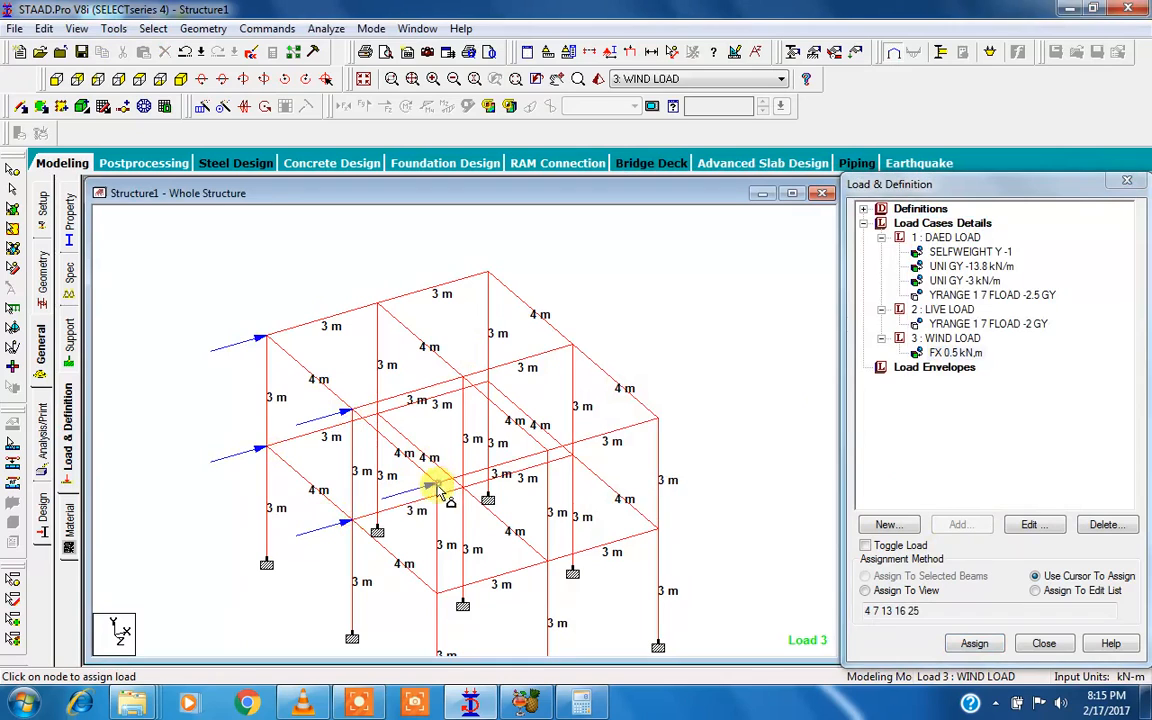
pyautogui.click(436, 595)
pyautogui.click(918, 410)
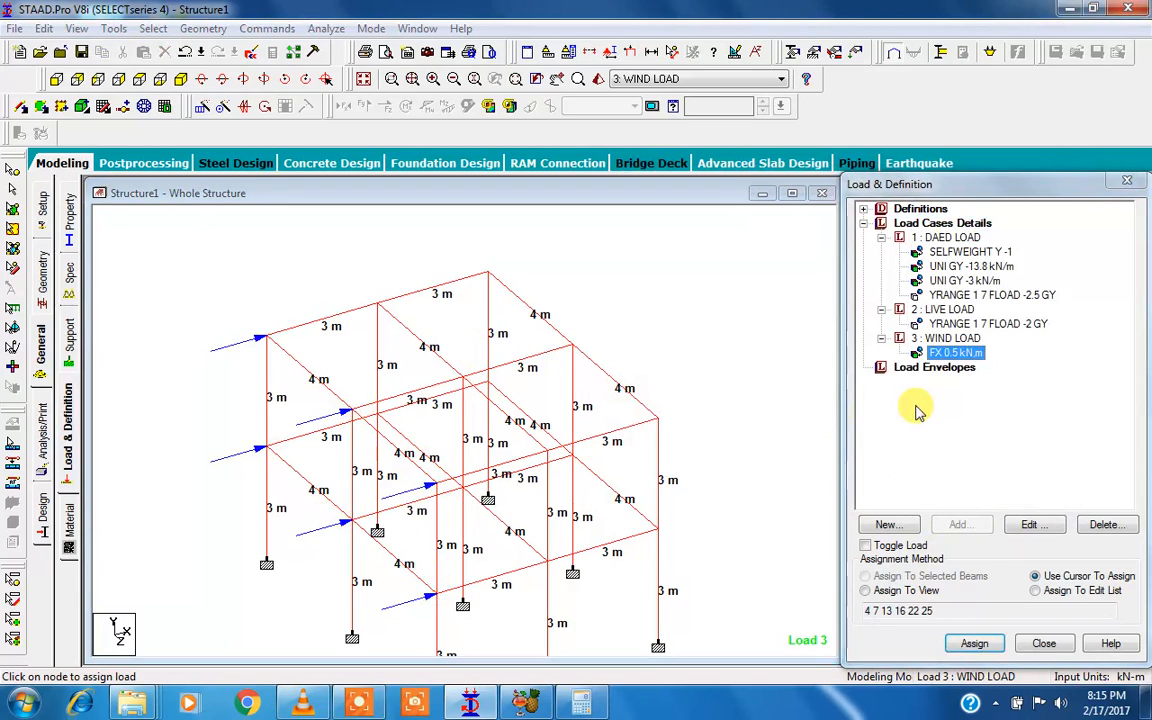
pyautogui.click(1127, 181)
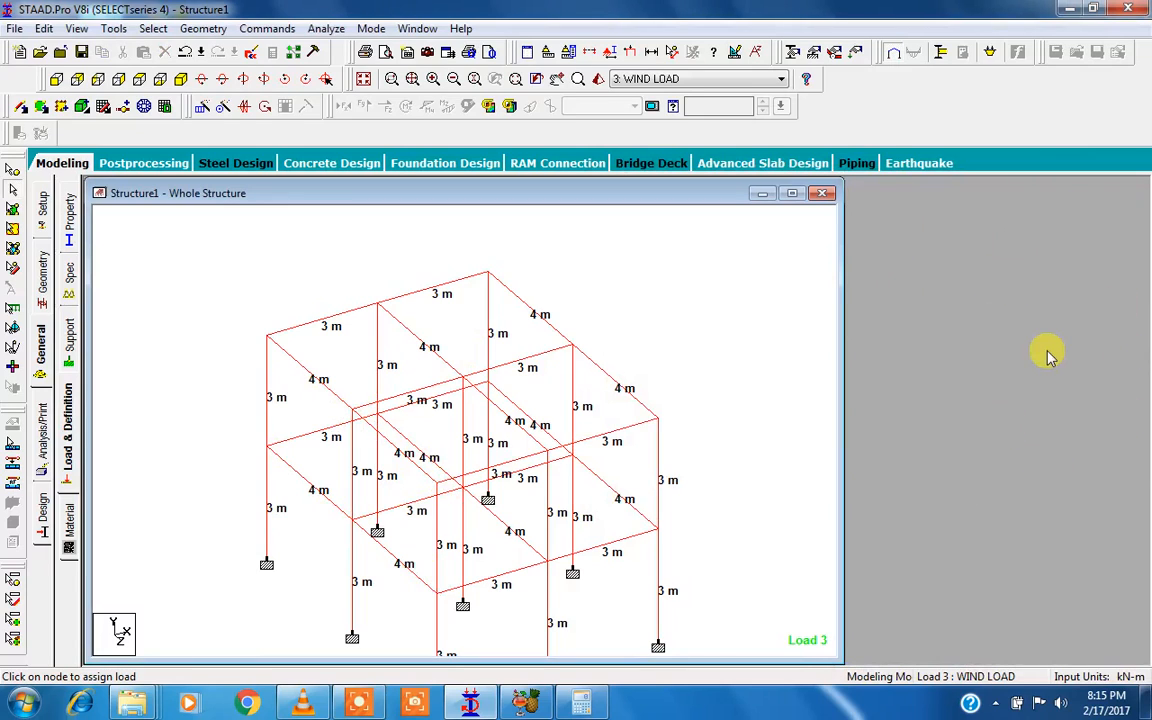
# - Open the load definitions and expand the dead, live and wind load cases to review their load items
pyautogui.click(67, 420)
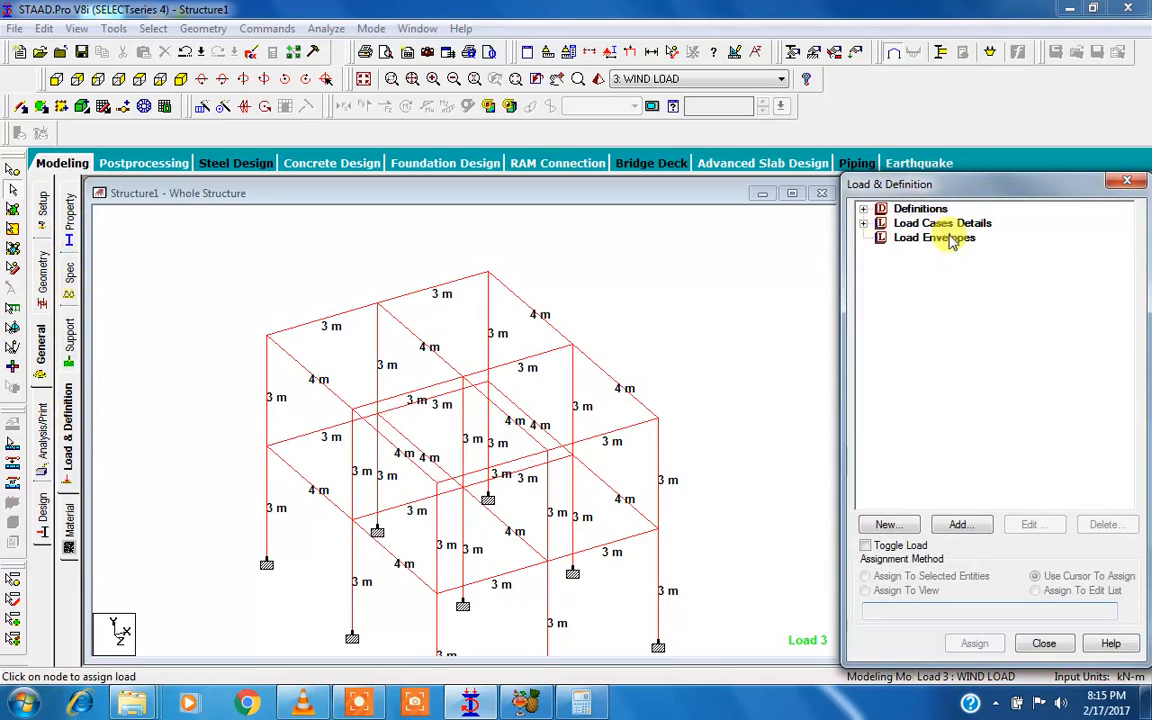
pyautogui.click(864, 223)
pyautogui.click(881, 238)
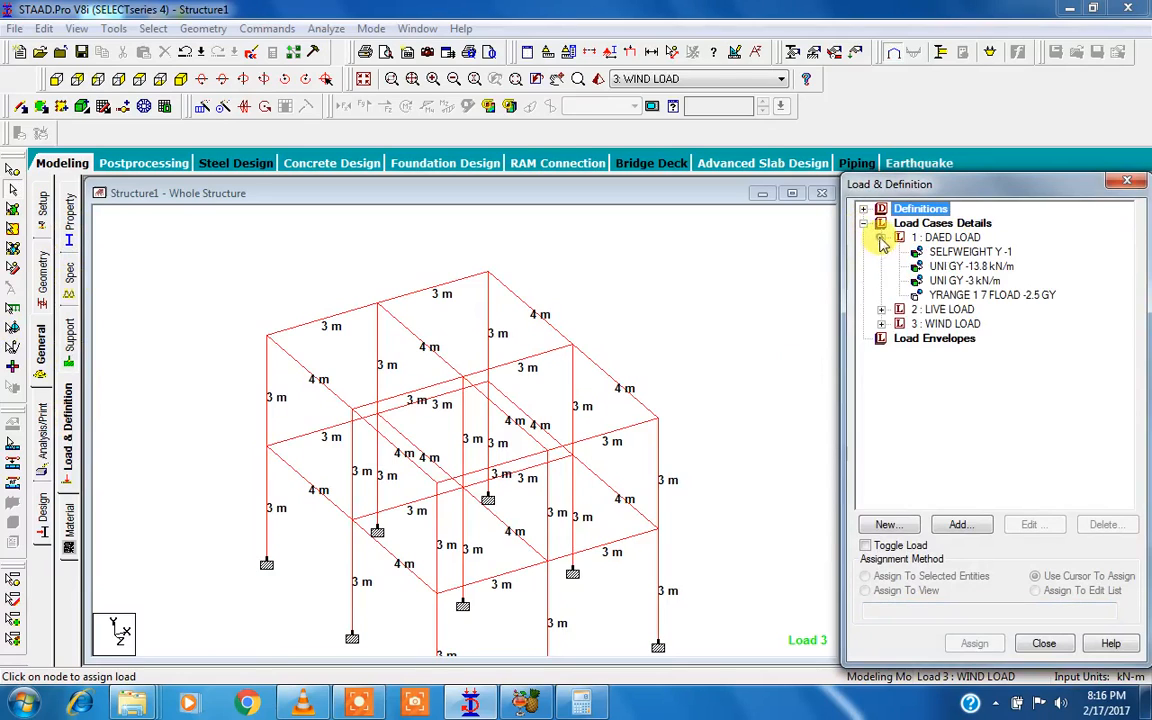
pyautogui.click(881, 309)
pyautogui.click(881, 338)
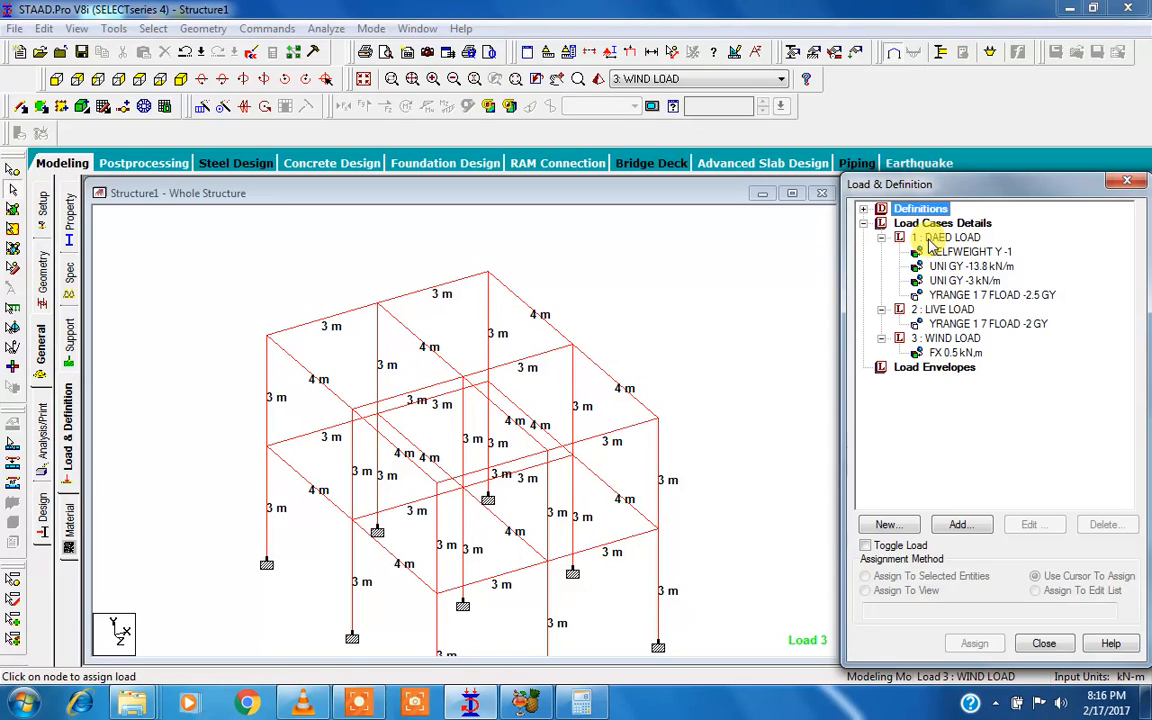
# - Start a Normal load combination as load case 4 and include load cases 1 and 2 in its definition
pyautogui.click(932, 243)
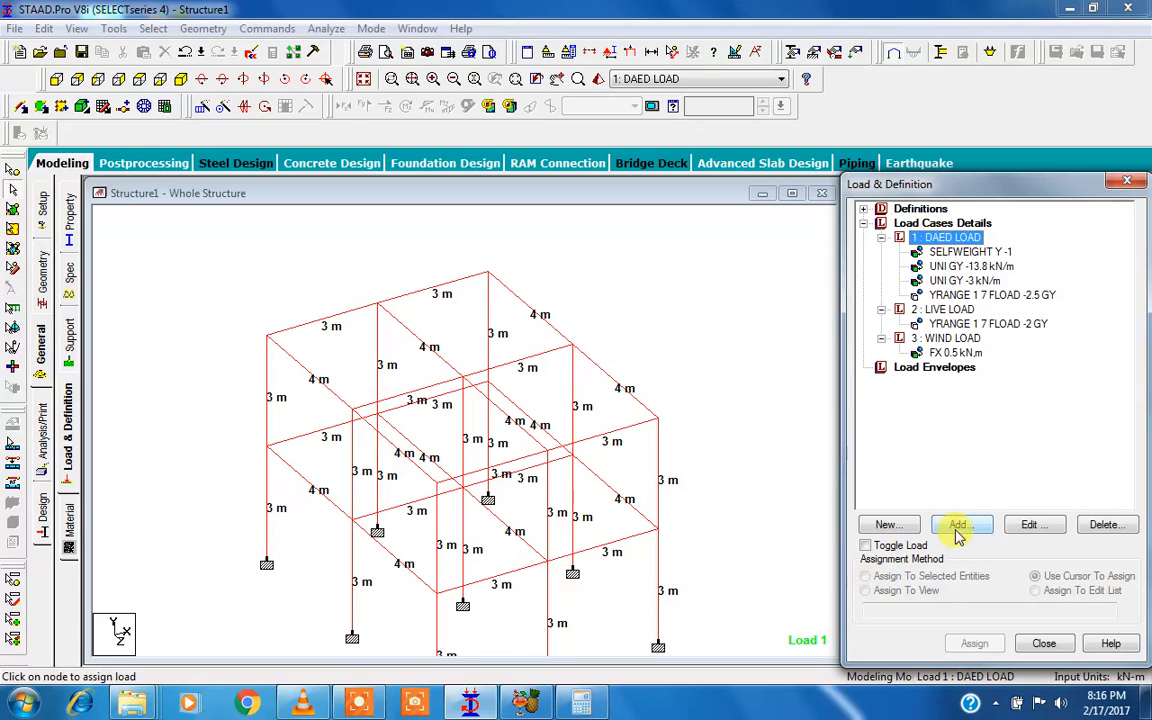
pyautogui.click(958, 224)
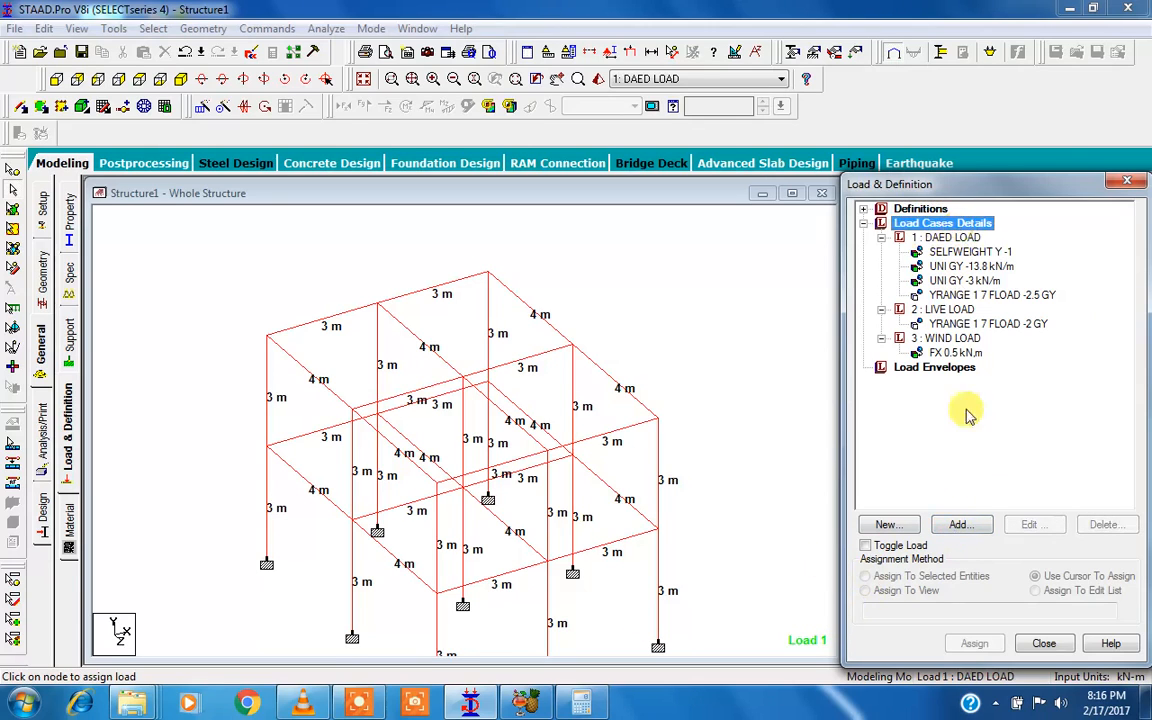
pyautogui.click(958, 524)
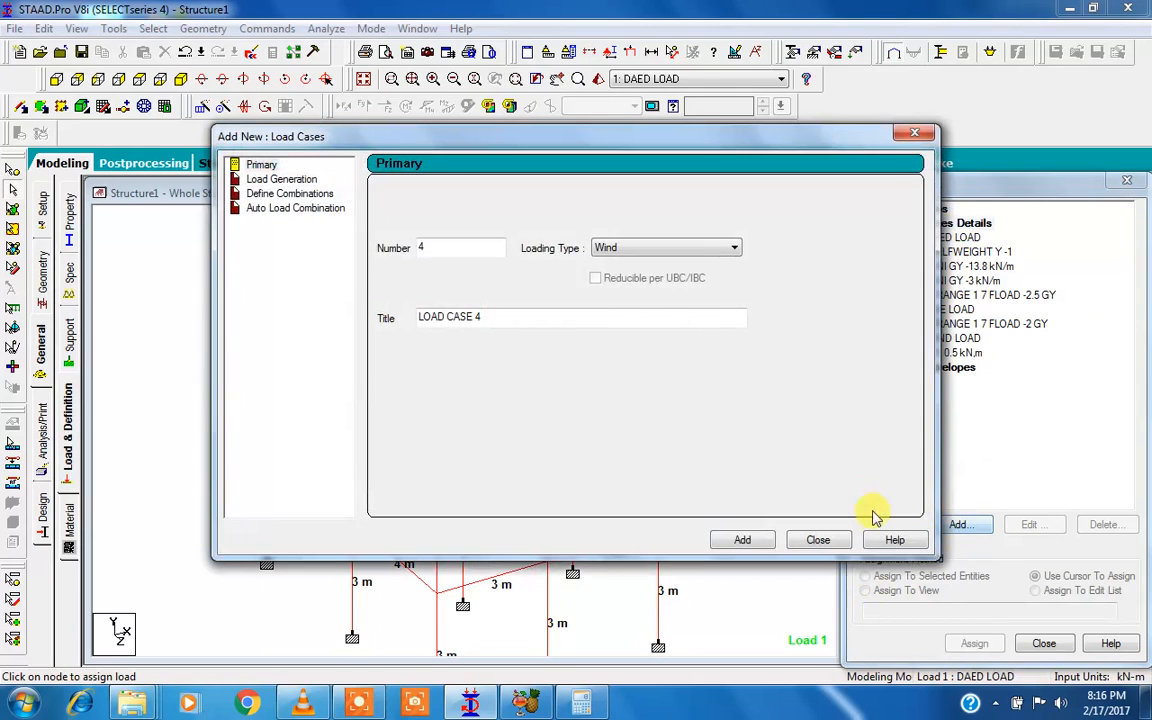
pyautogui.click(281, 195)
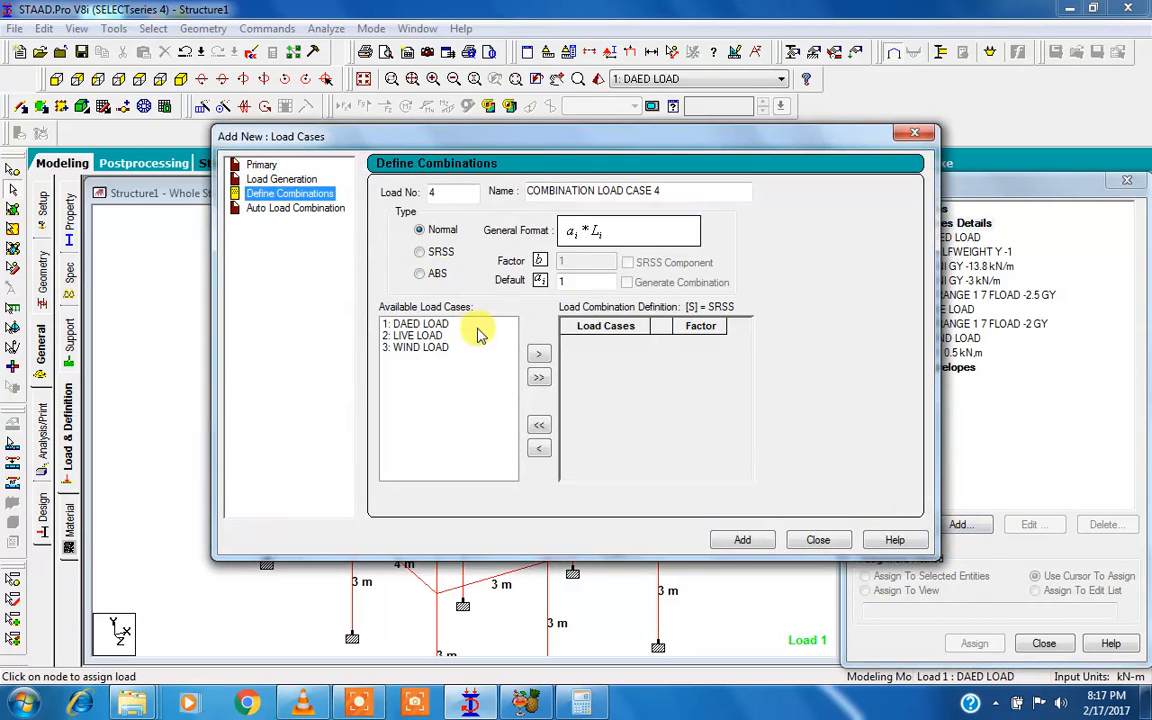
pyautogui.click(425, 325)
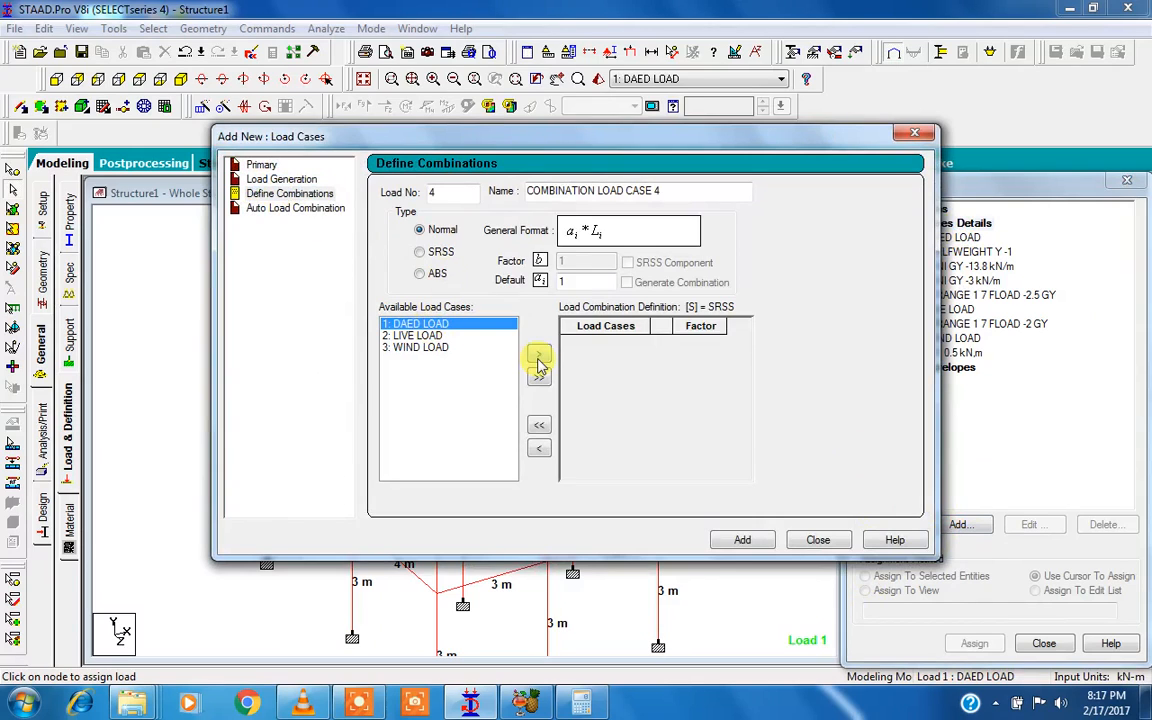
pyautogui.click(541, 355)
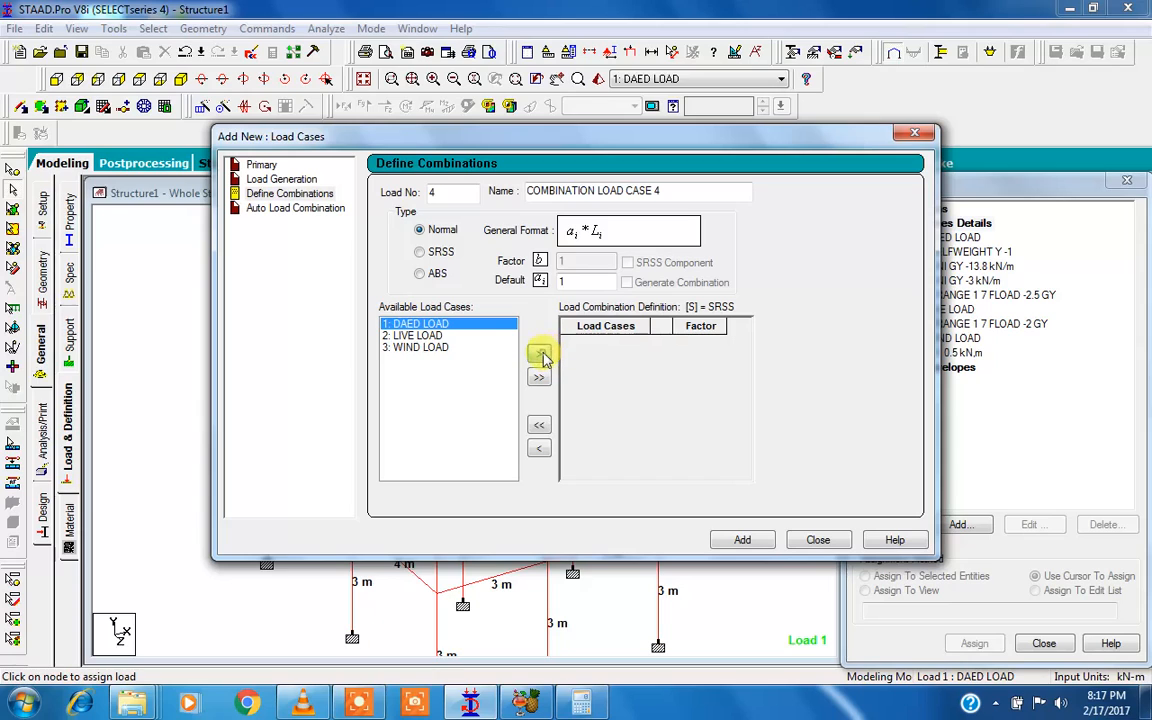
pyautogui.click(430, 325)
pyautogui.click(537, 357)
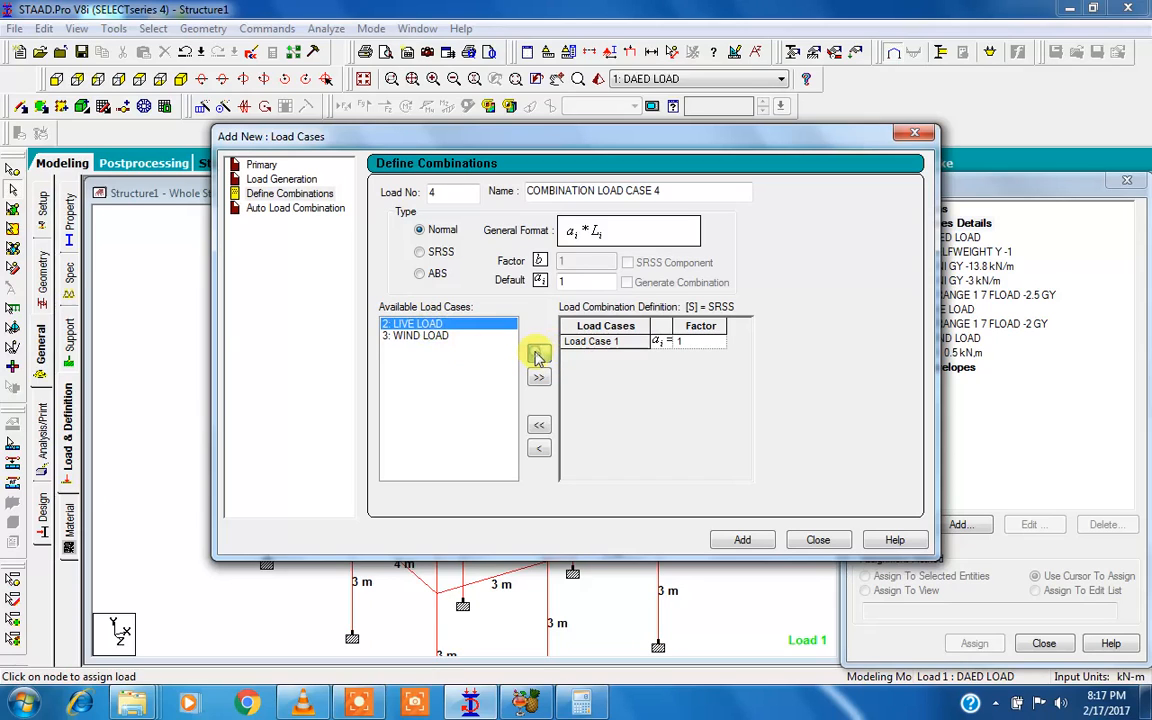
# - Set the factors of load cases 1 and 2 to 1.5 and add the combination as load case 4
pyautogui.click(693, 345)
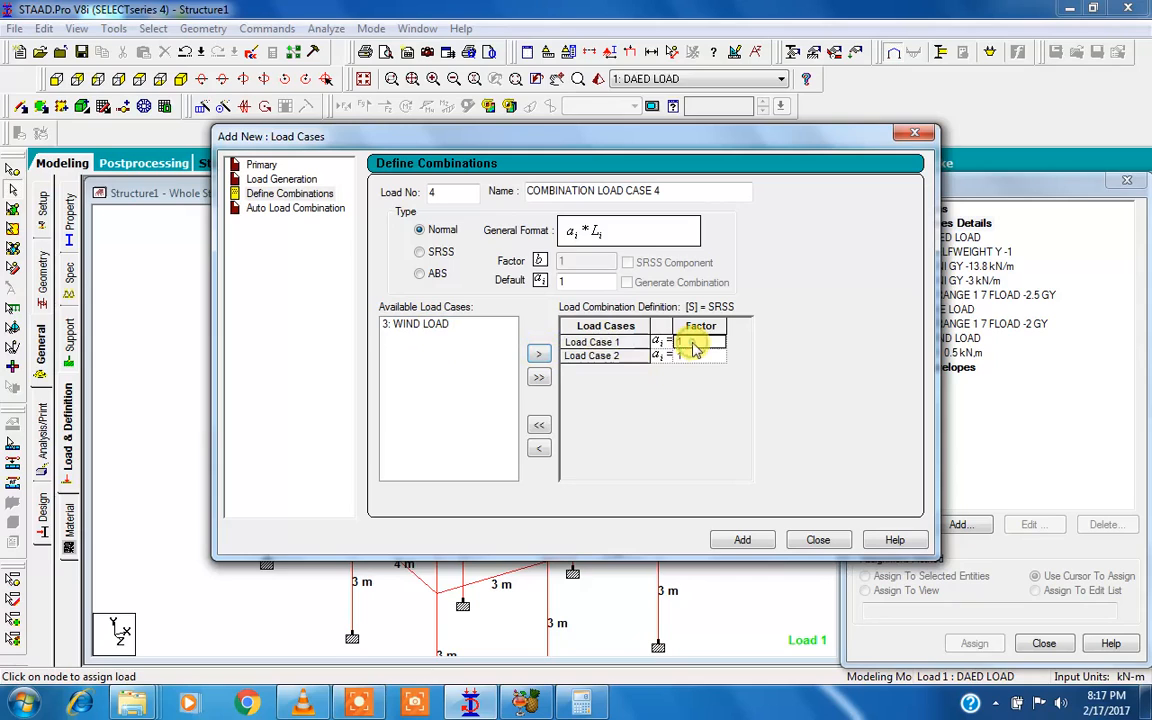
pyautogui.click(685, 342)
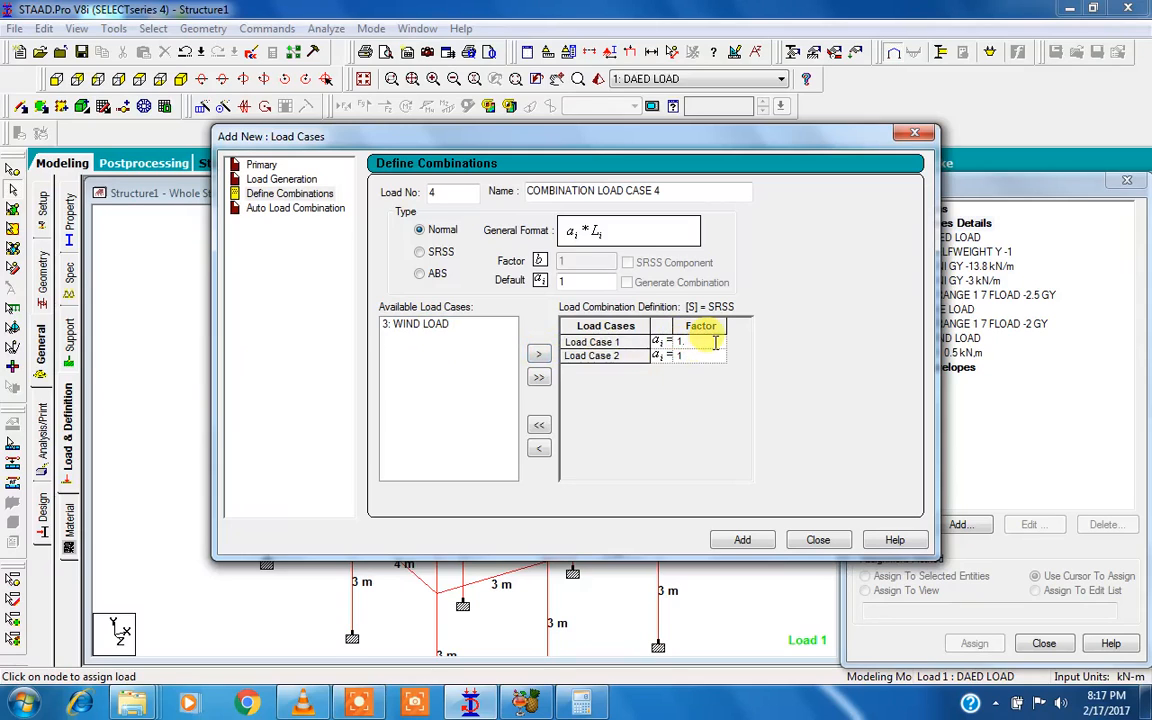
pyautogui.click(690, 356)
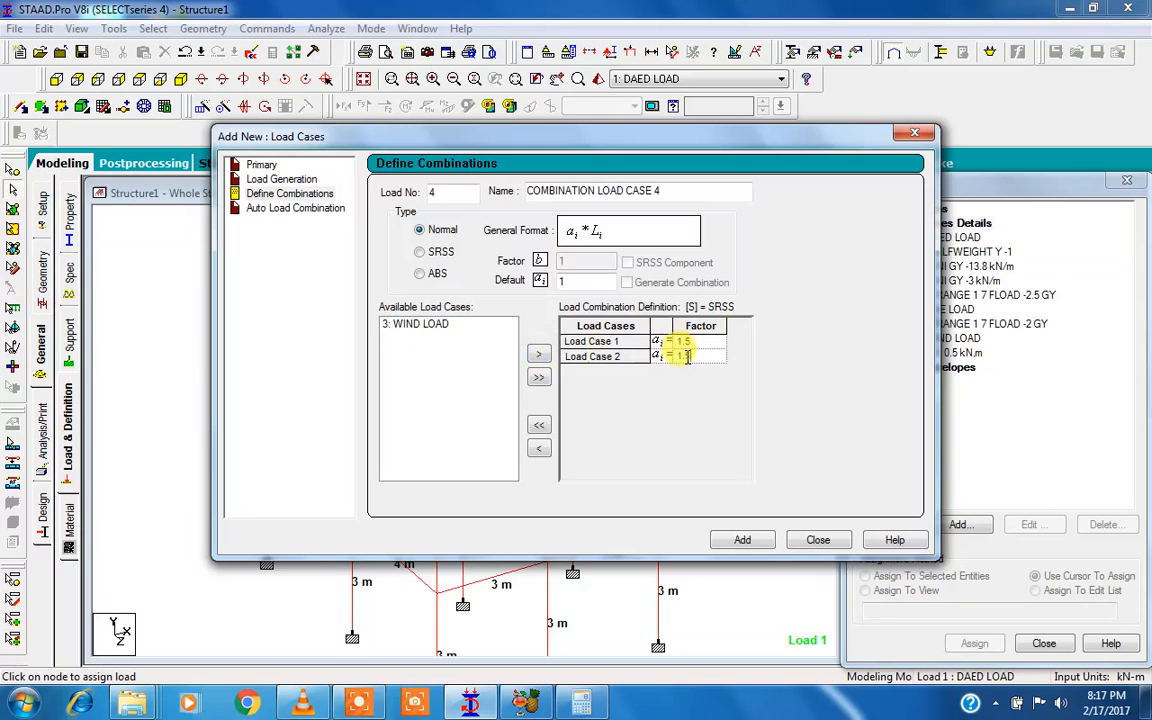
pyautogui.click(745, 540)
pyautogui.moveTo(825, 136); pyautogui.dragTo(695, 125)
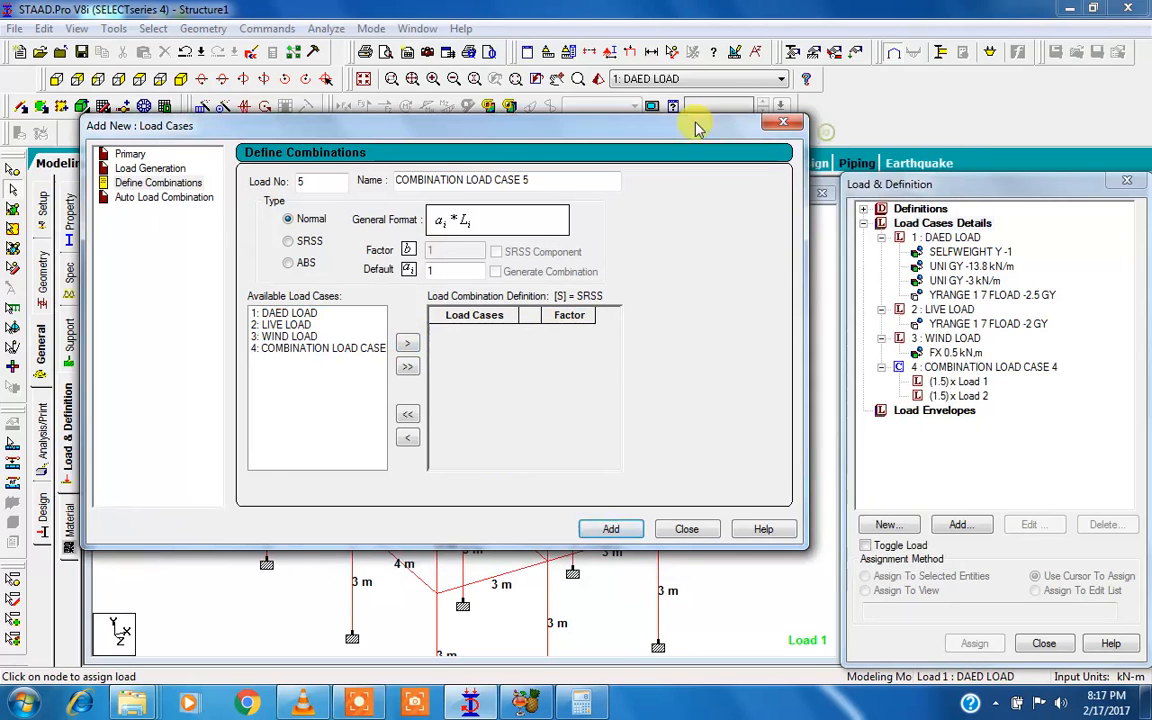
# - Close the load dialog and delete the manually defined COMBINATION LOAD CASE 4
pyautogui.click(981, 367)
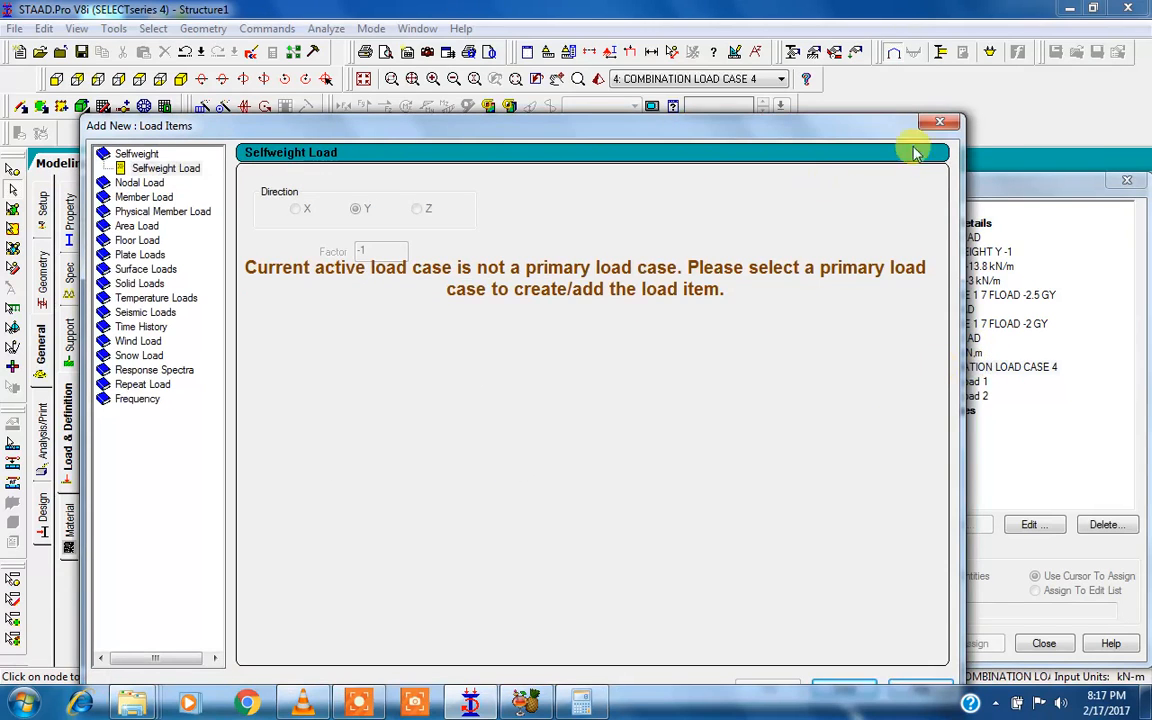
pyautogui.click(940, 122)
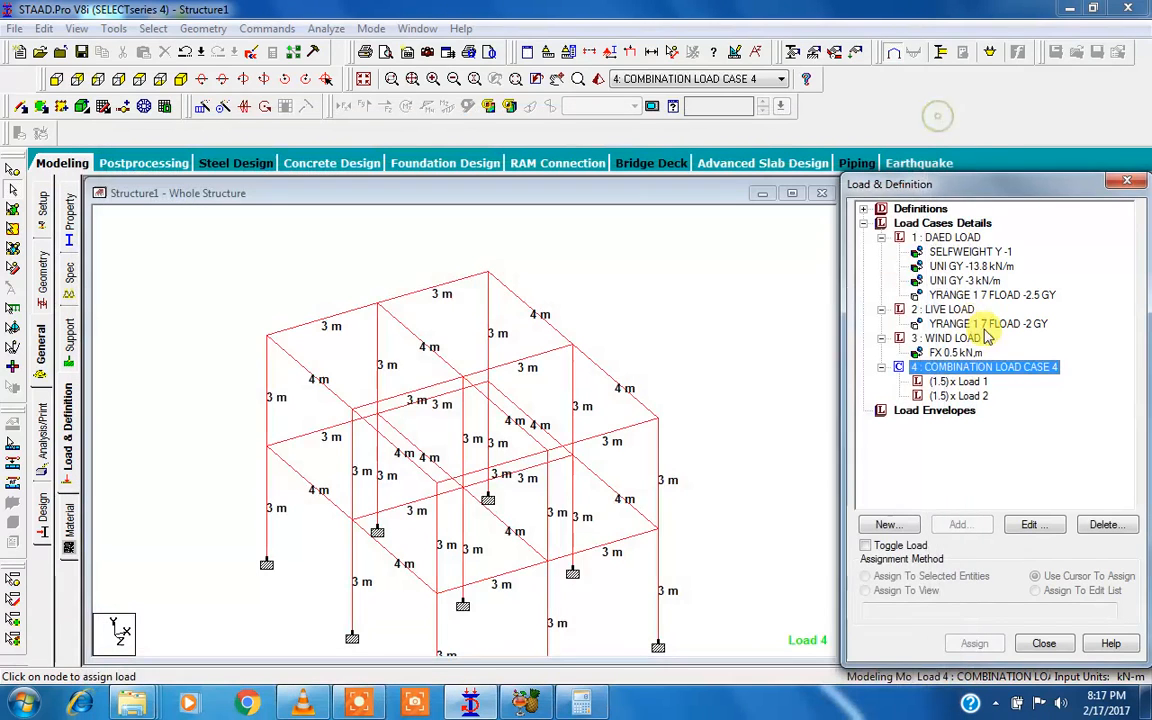
pyautogui.click(1105, 524)
pyautogui.click(1020, 470)
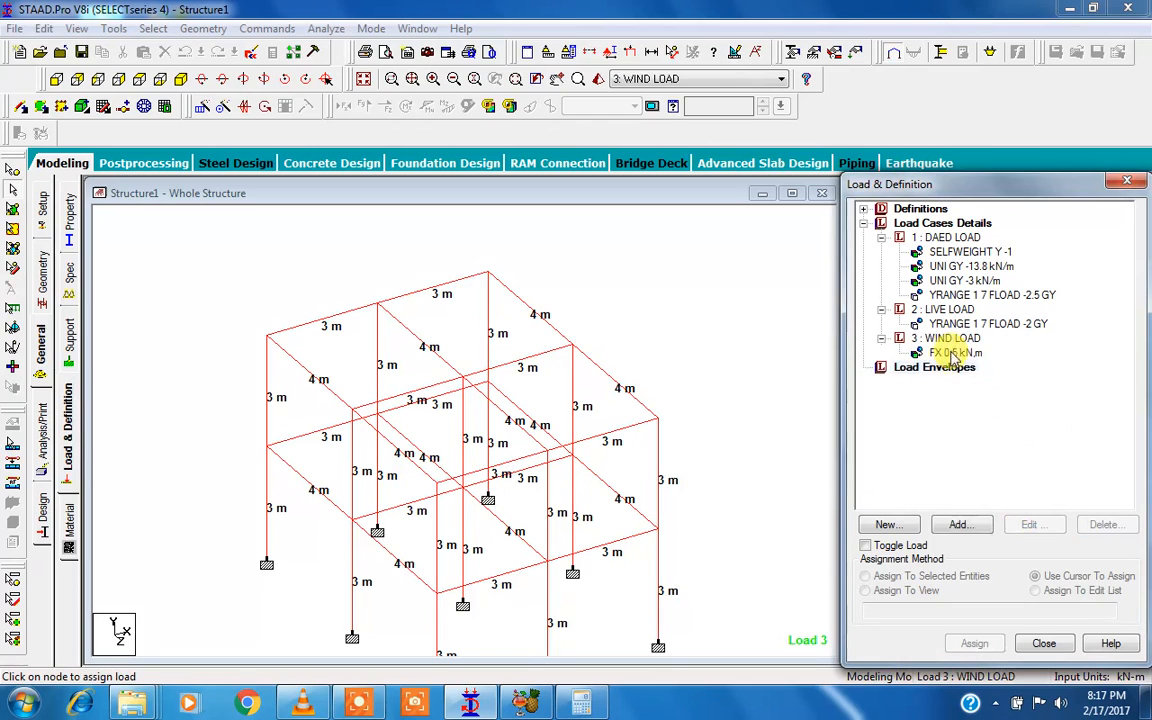
# - Generate automatic load combinations using the Indian Code with the Genral_Structures category
pyautogui.click(944, 223)
pyautogui.click(957, 524)
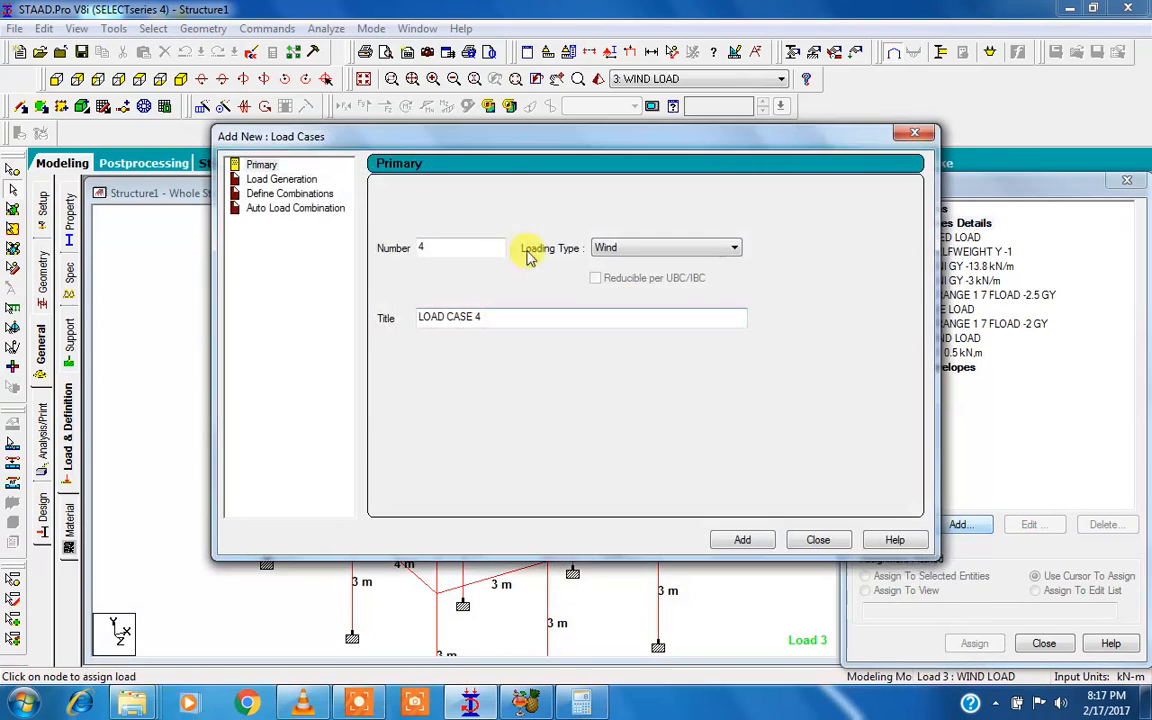
pyautogui.click(297, 208)
pyautogui.moveTo(370, 135); pyautogui.dragTo(285, 152)
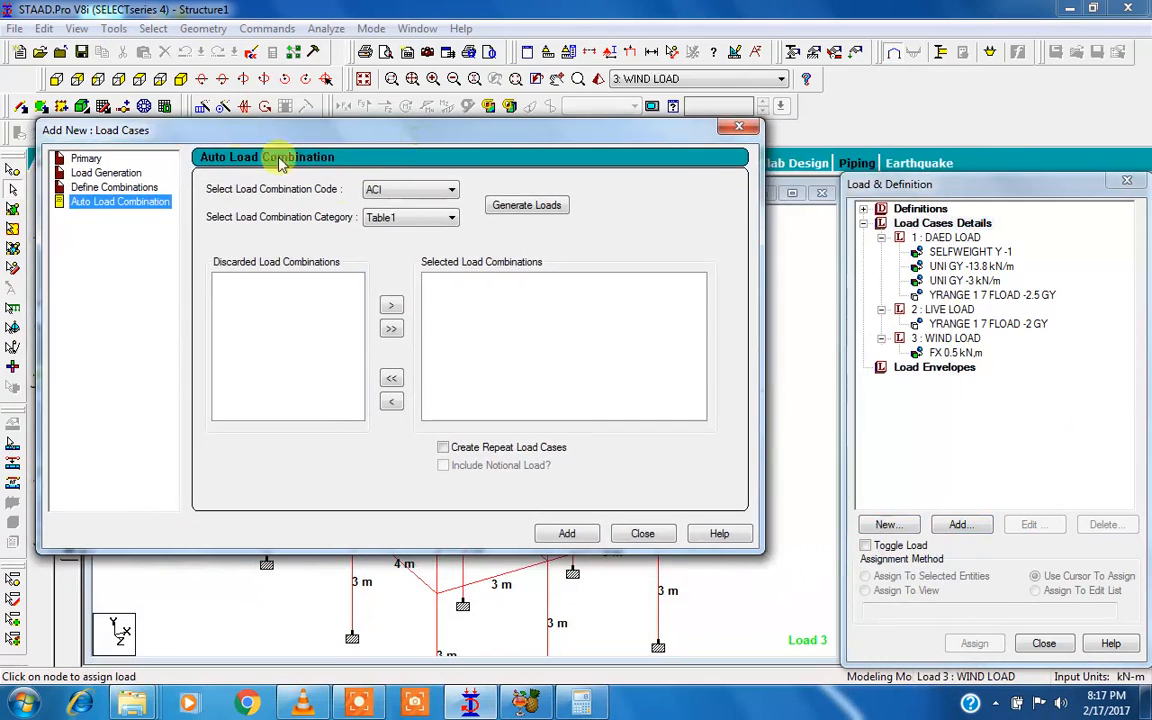
pyautogui.click(384, 190)
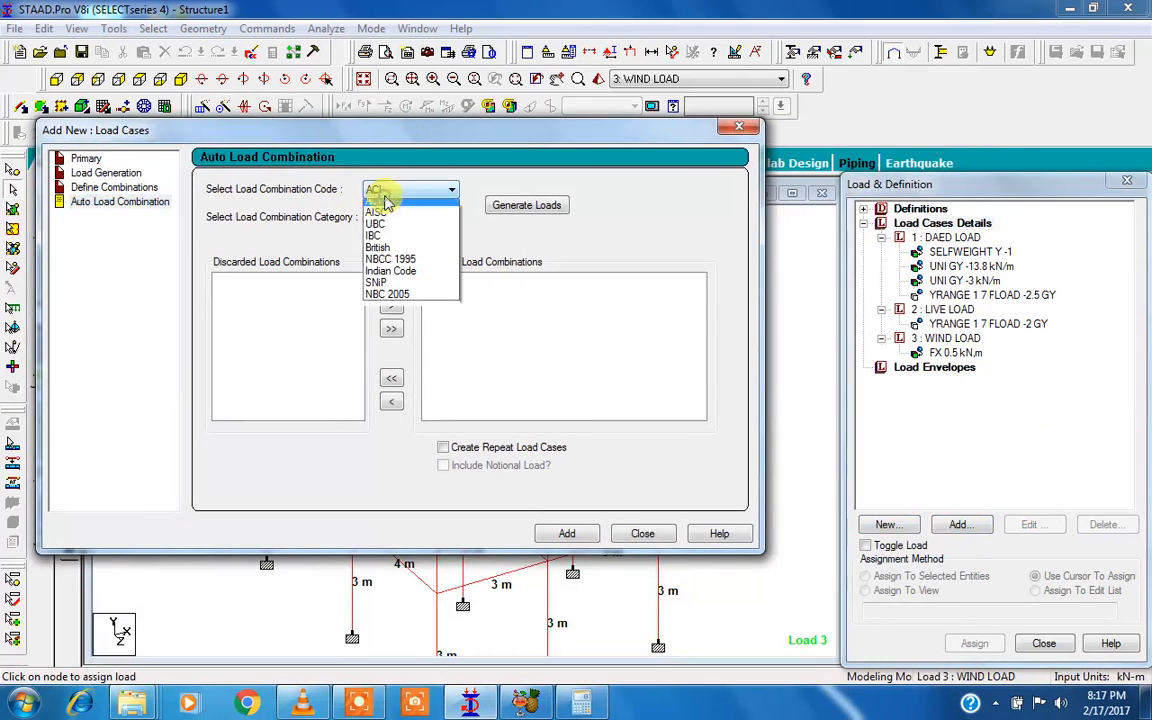
pyautogui.click(392, 276)
pyautogui.click(393, 222)
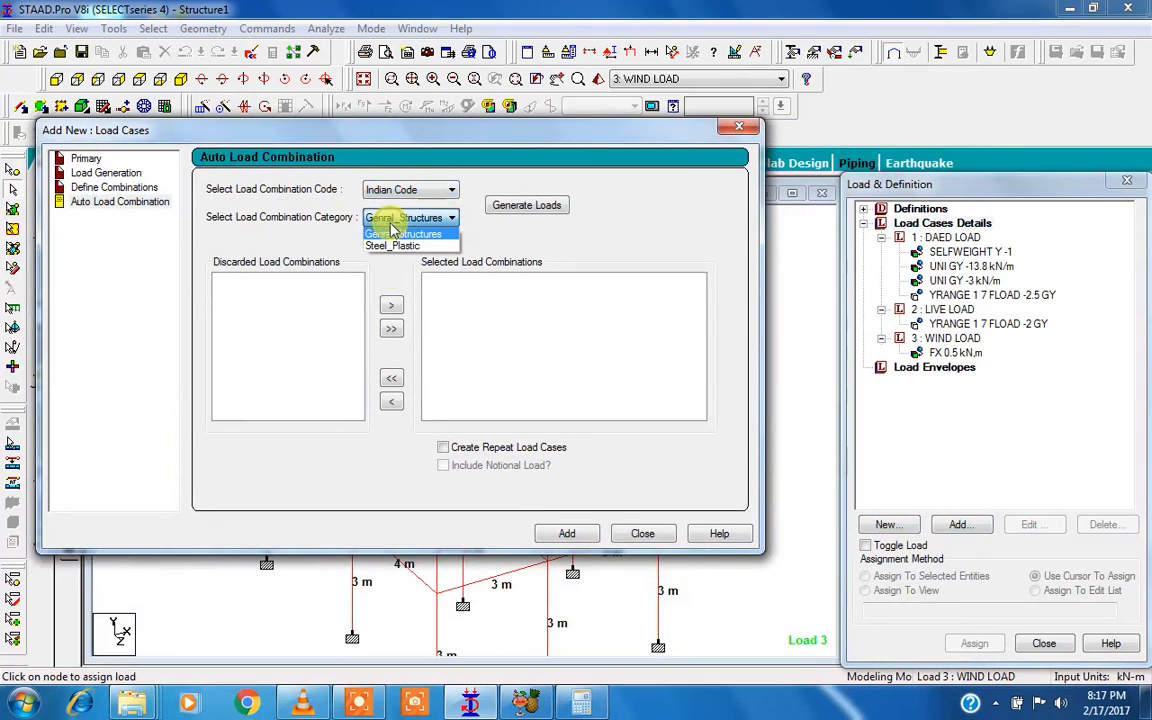
pyautogui.click(392, 231)
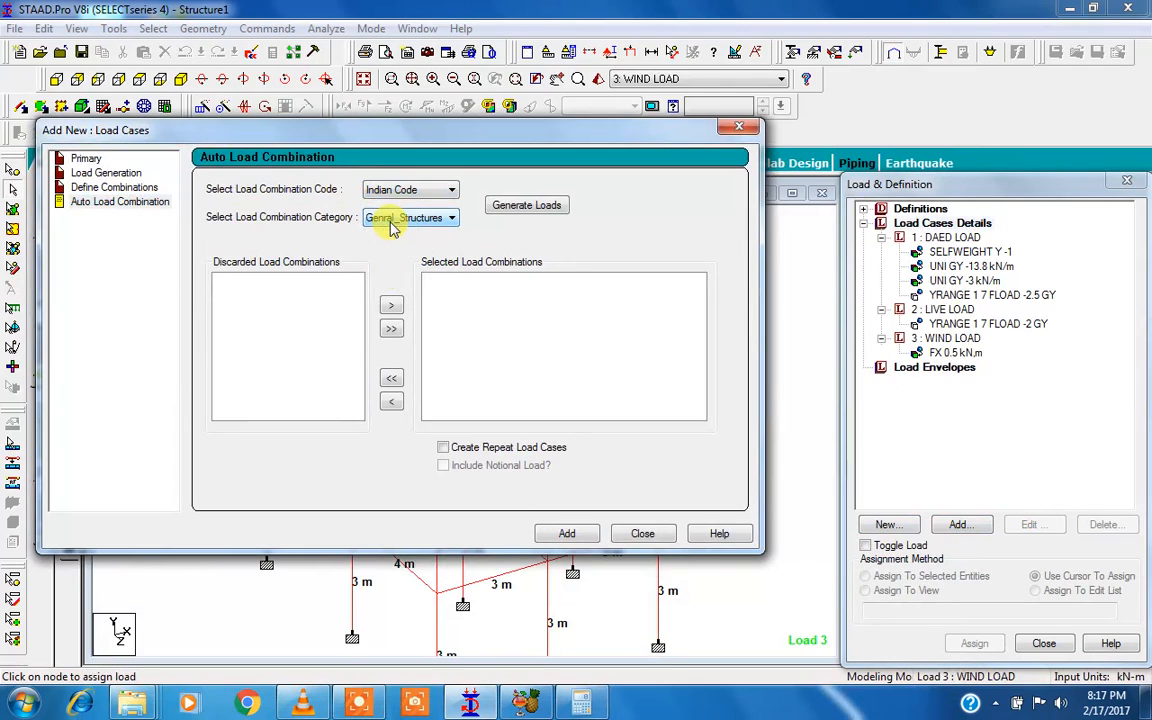
pyautogui.click(528, 206)
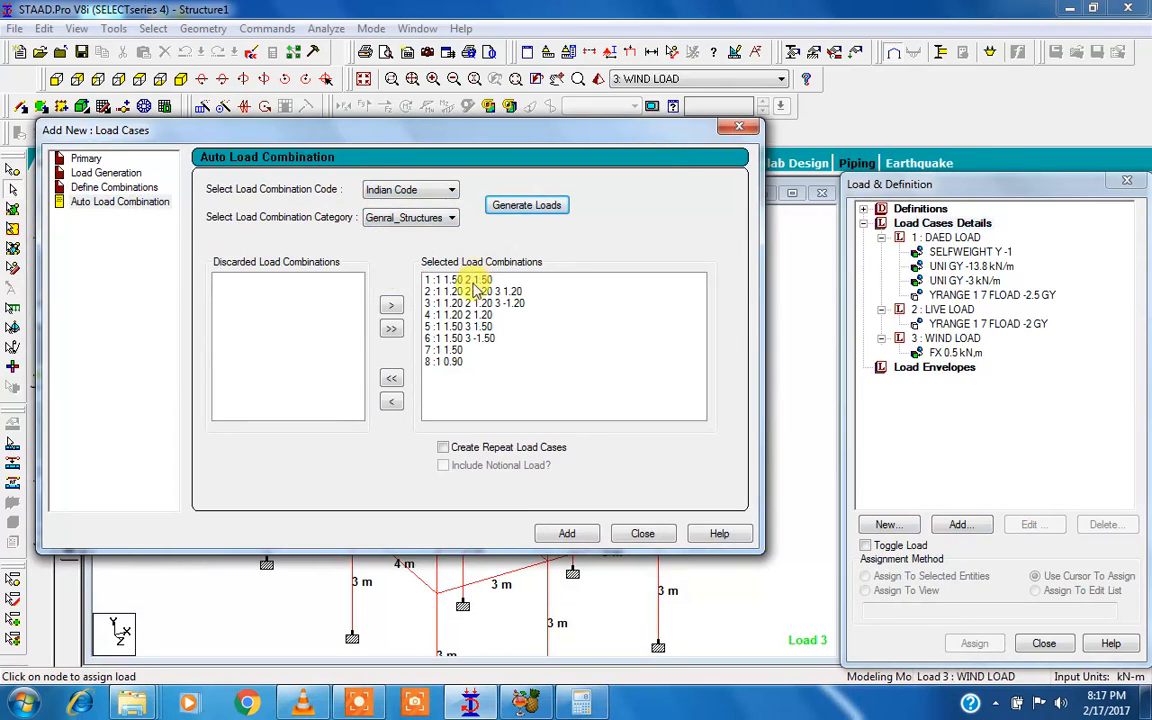
# - Keep only the generated combination of 1.50 times load 1 and 1.50 times load 2, add it and close the dialog
pyautogui.click(393, 381)
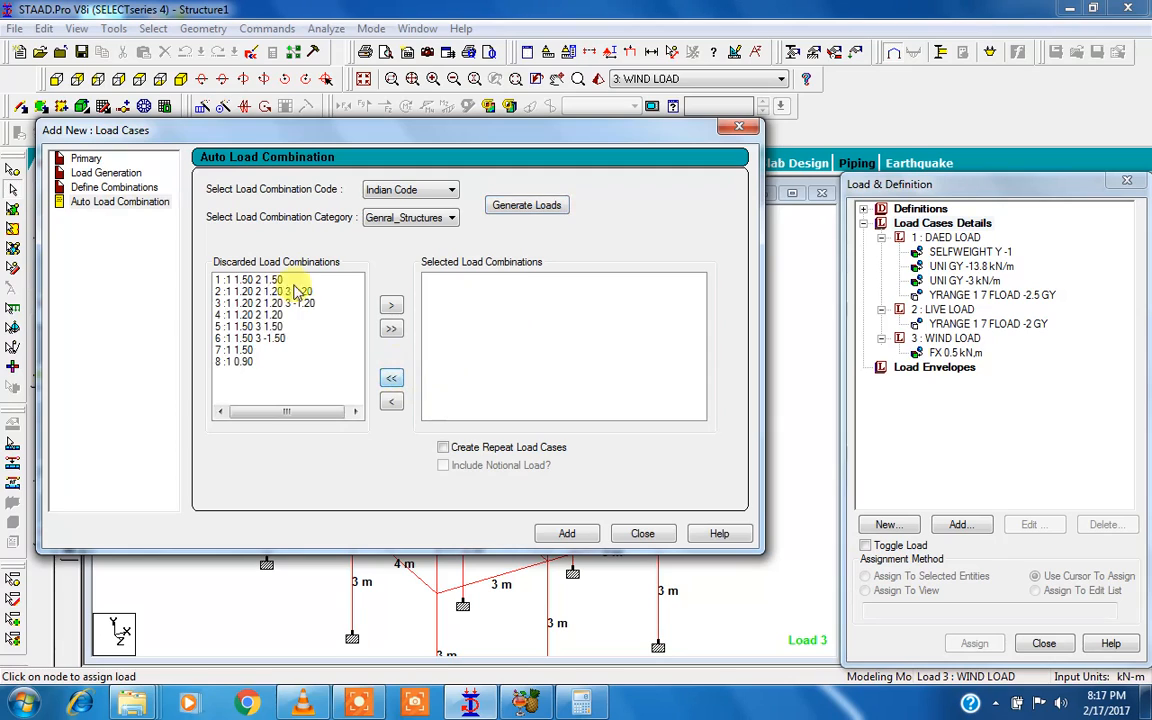
pyautogui.click(248, 281)
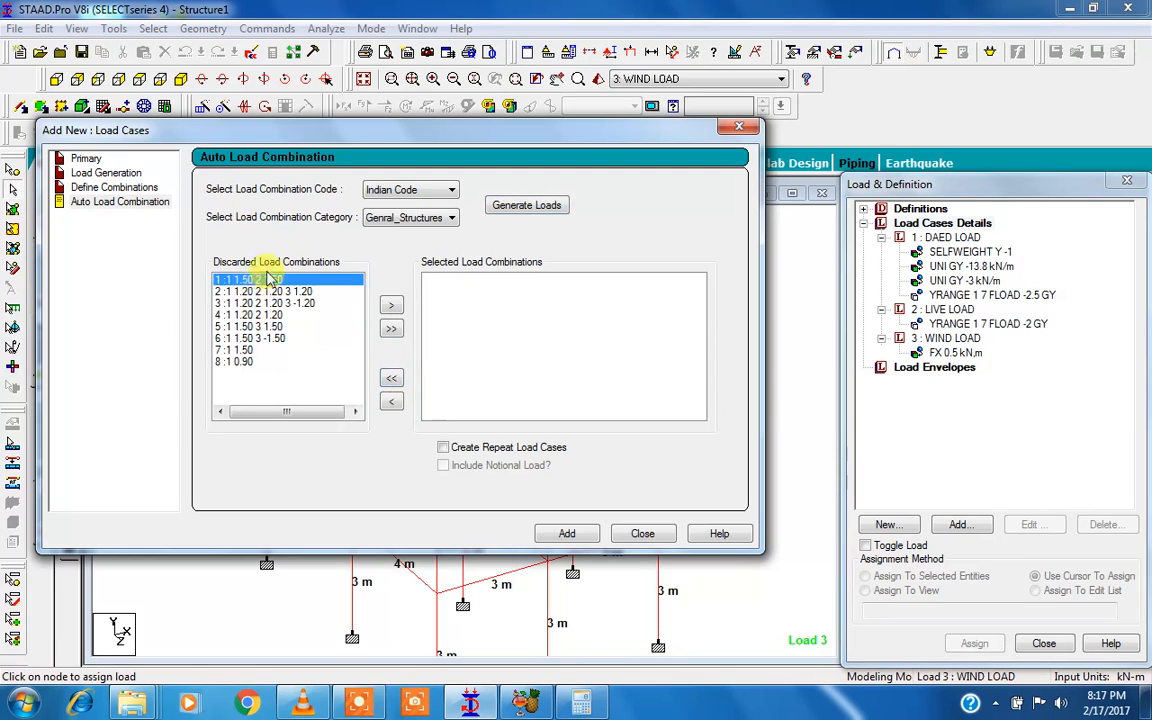
pyautogui.click(391, 304)
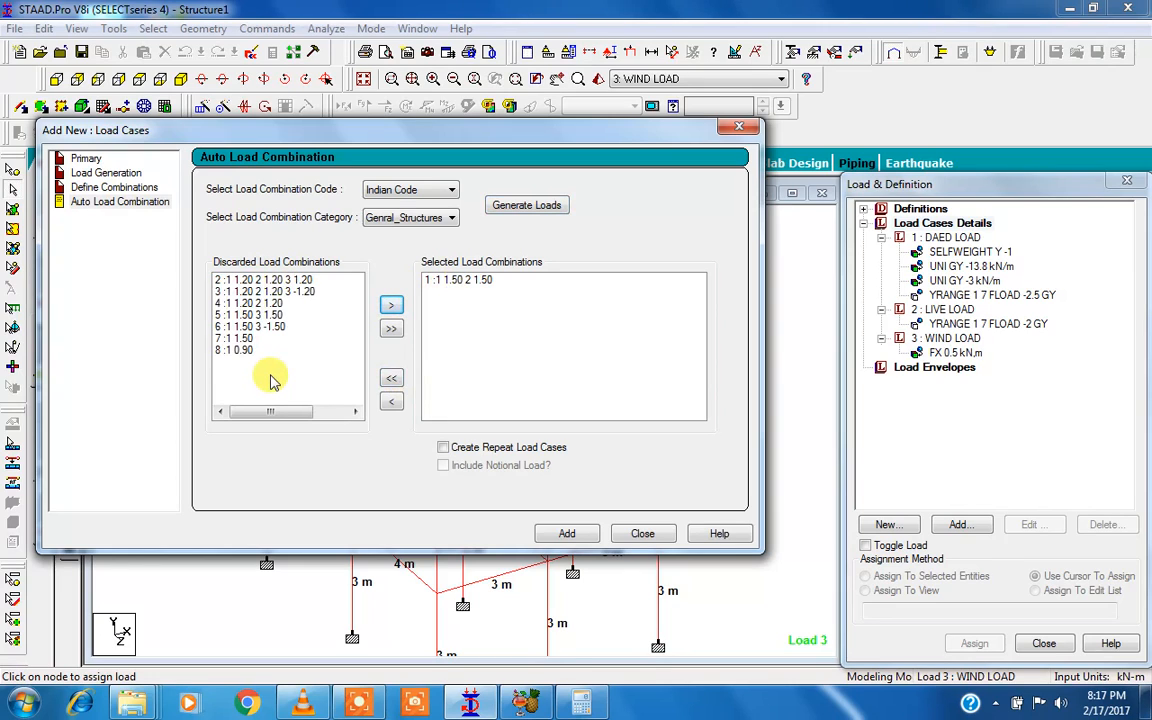
pyautogui.click(466, 281)
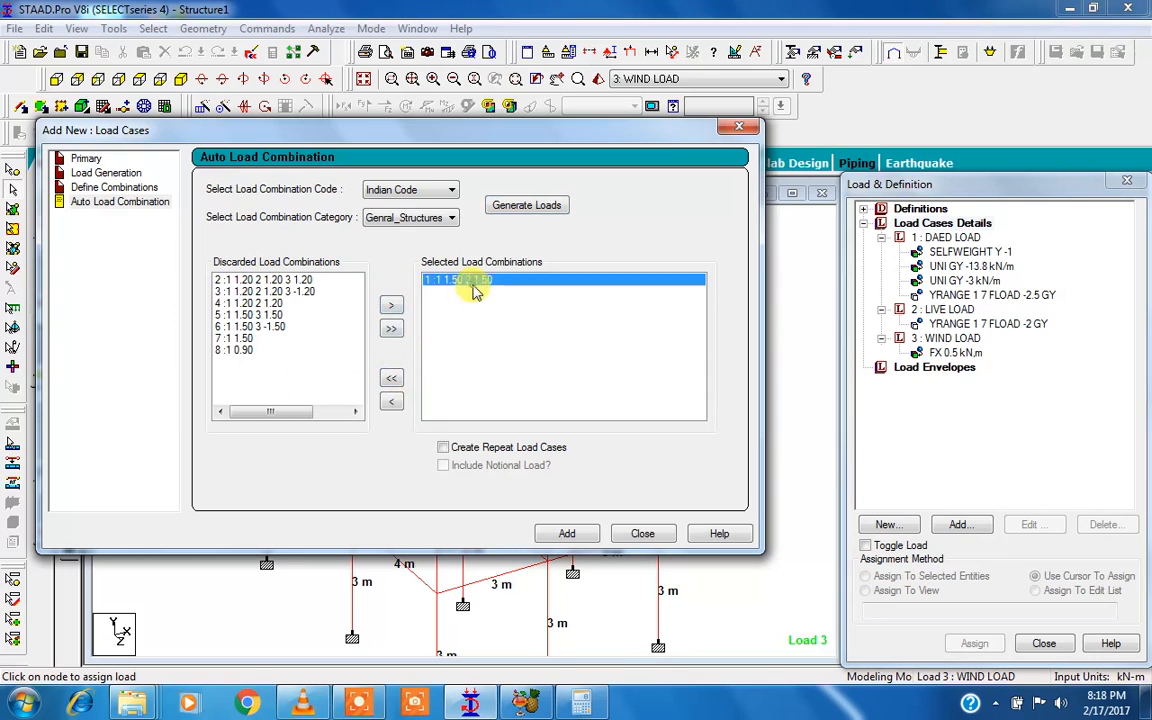
pyautogui.click(560, 533)
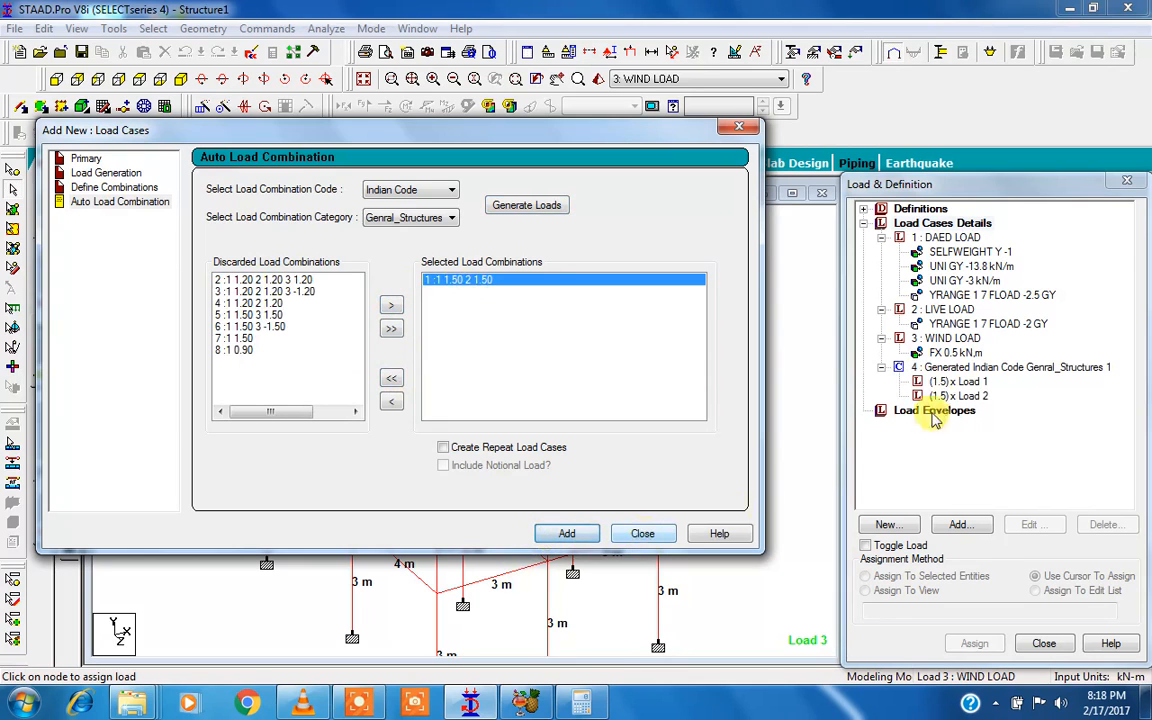
pyautogui.click(645, 533)
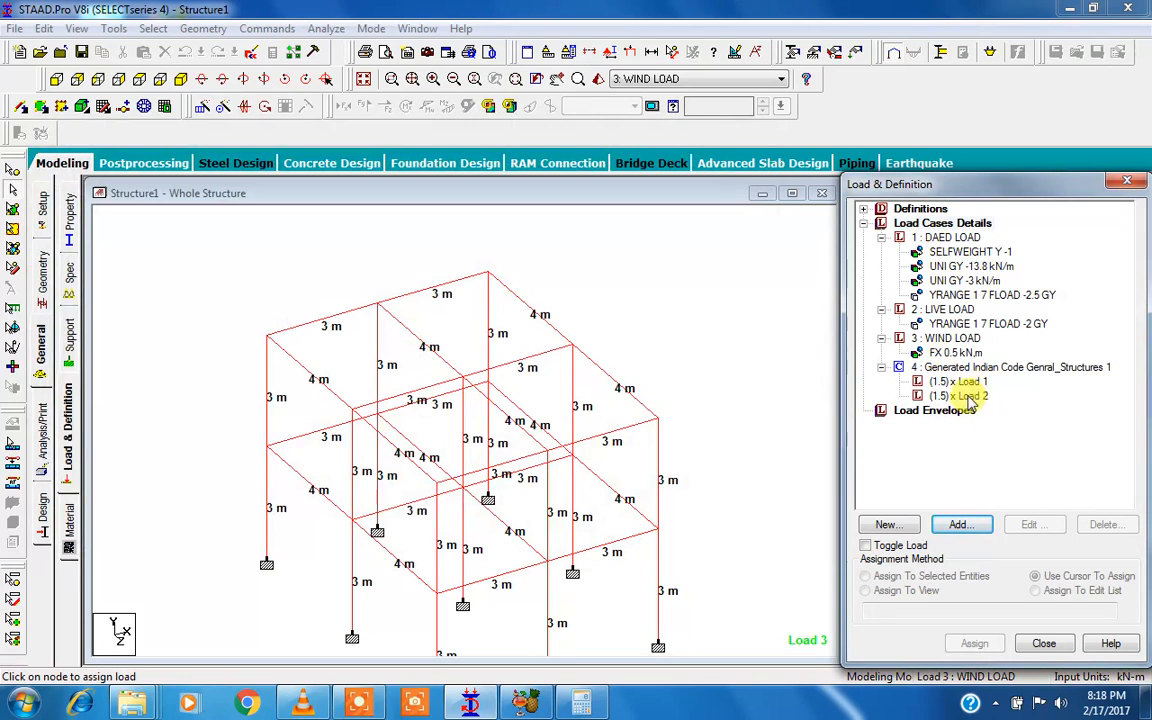
# - Add a Perform Analysis command with the No Print option and close the analysis commands dialog
pyautogui.click(764, 343)
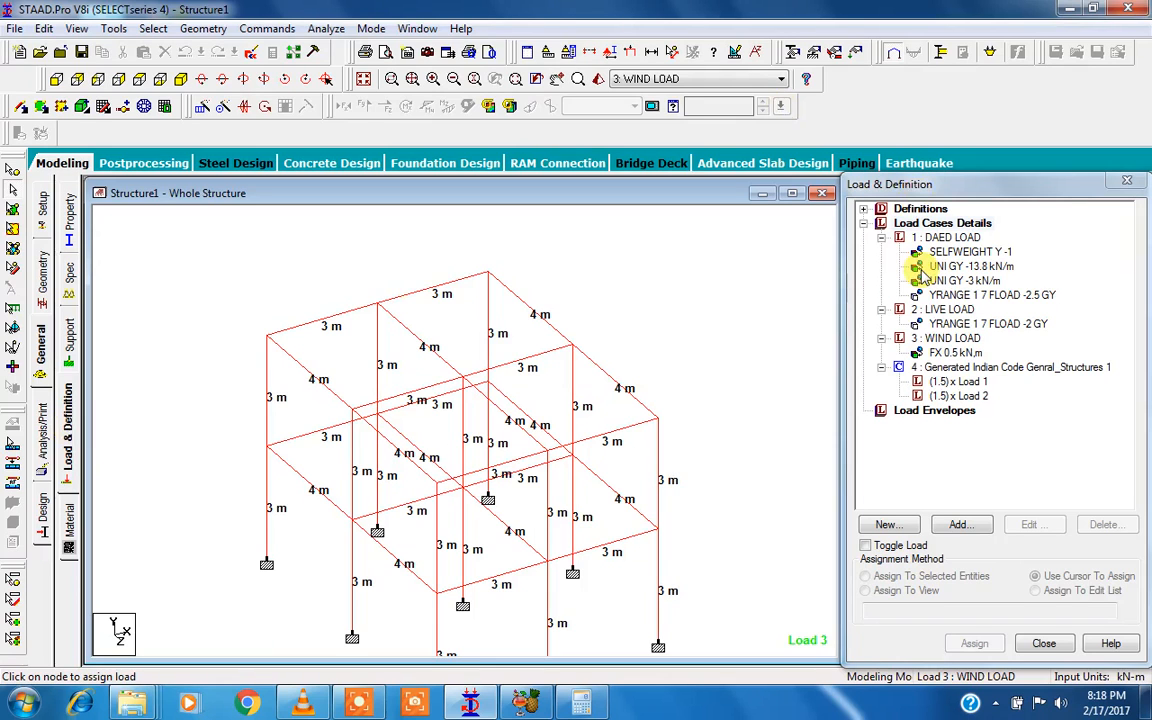
pyautogui.click(42, 438)
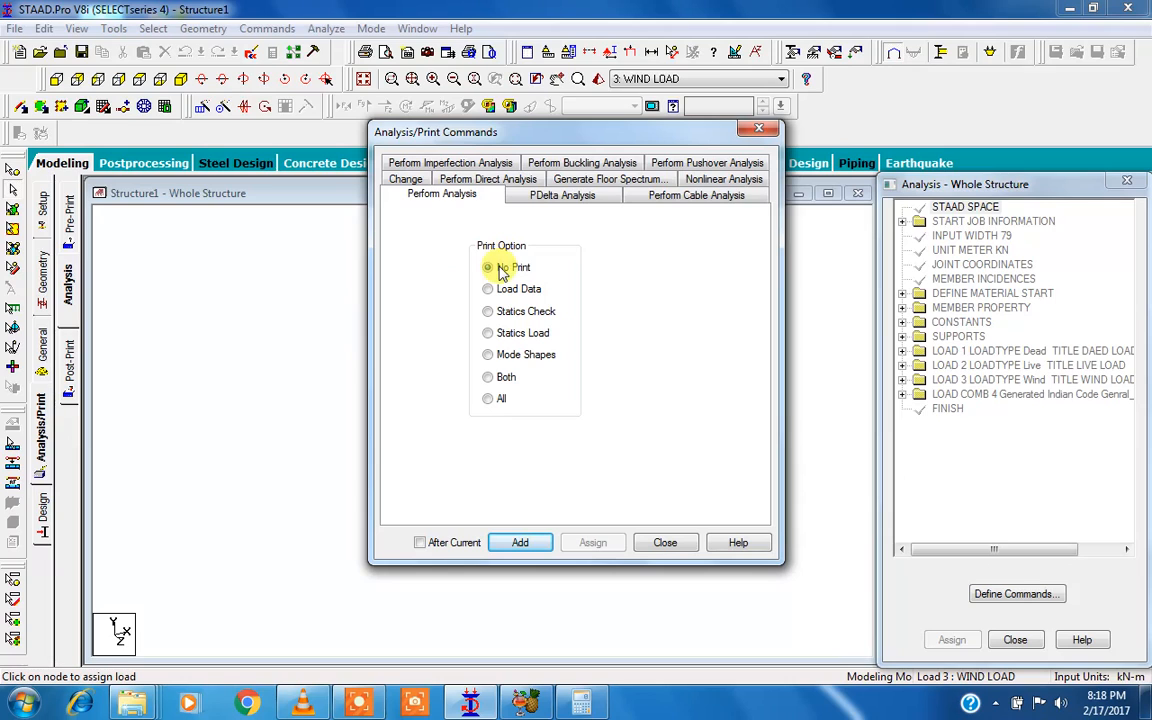
pyautogui.click(520, 543)
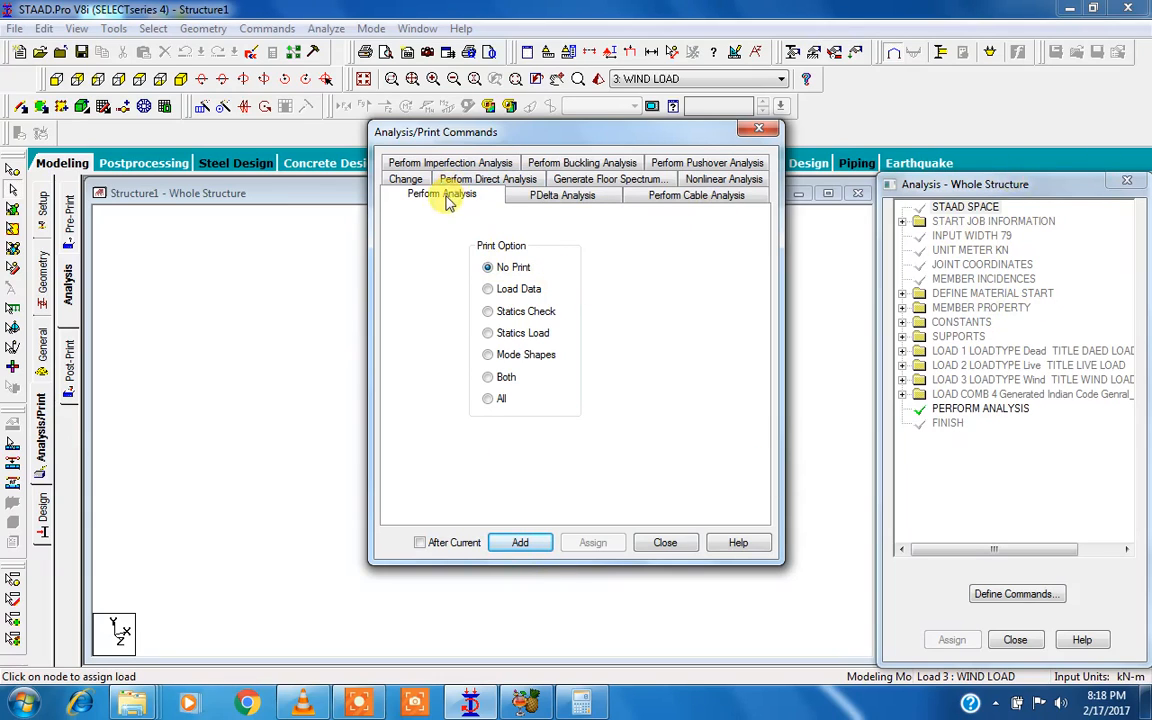
pyautogui.click(664, 543)
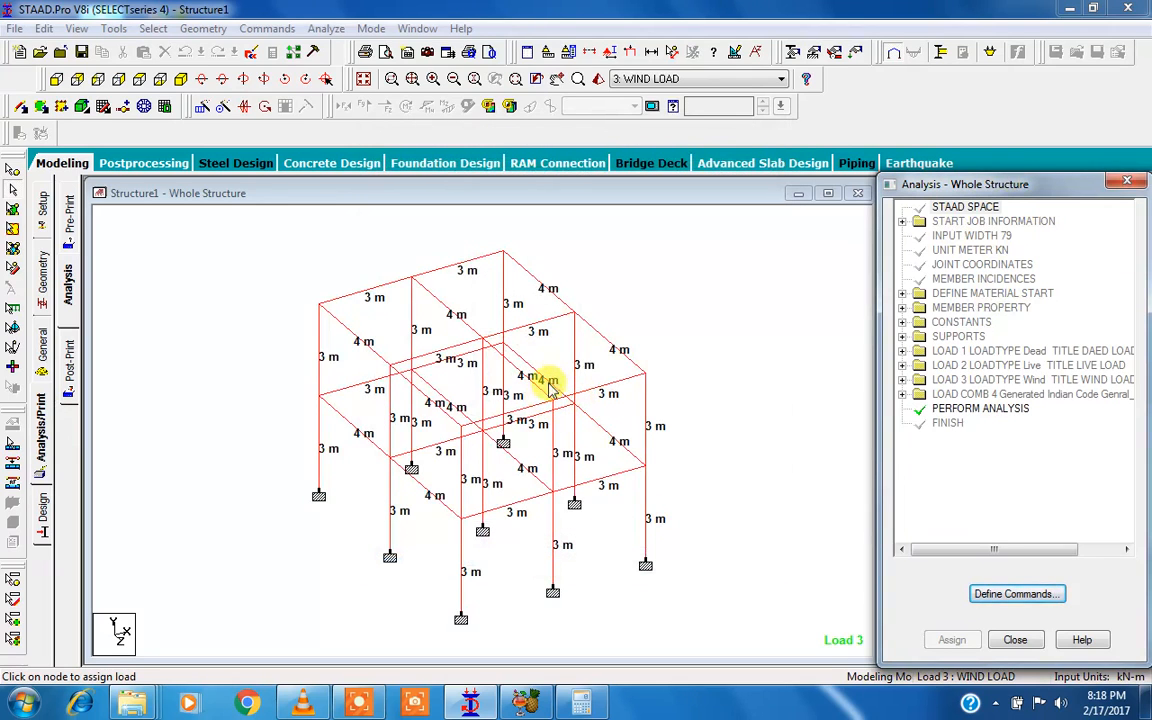
# - Add a post-analysis print command for the analysis results
pyautogui.click(264, 29)
pyautogui.moveTo(360, 346)
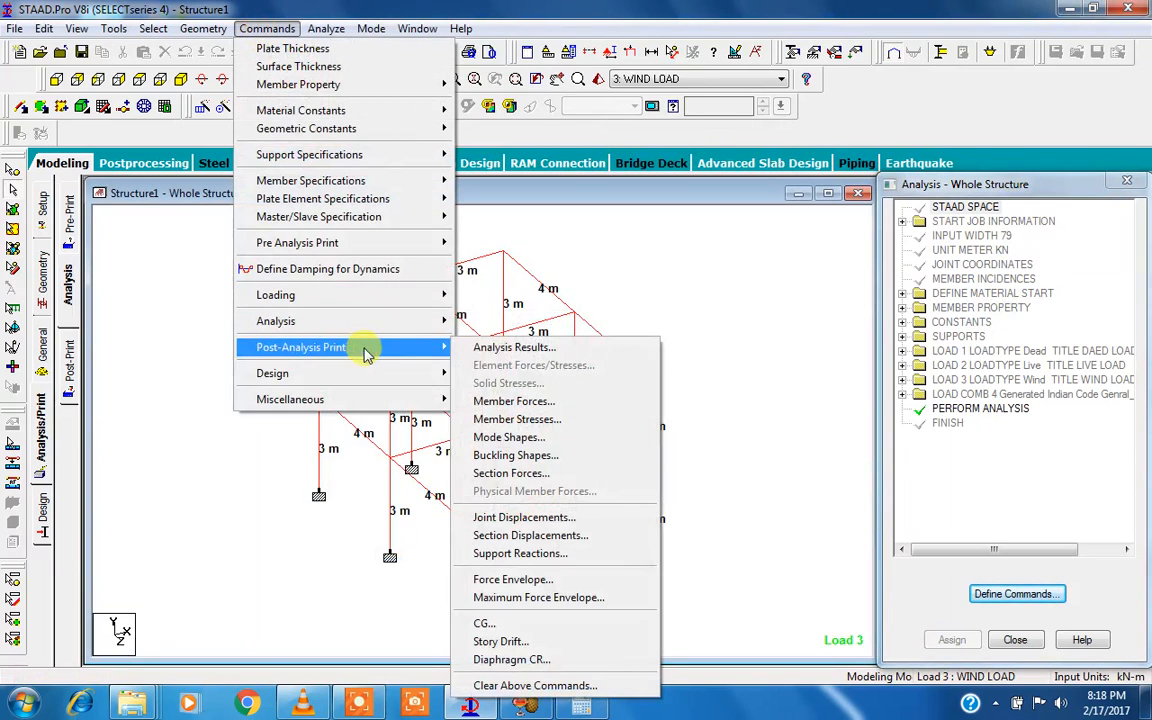
pyautogui.click(485, 358)
pyautogui.click(580, 388)
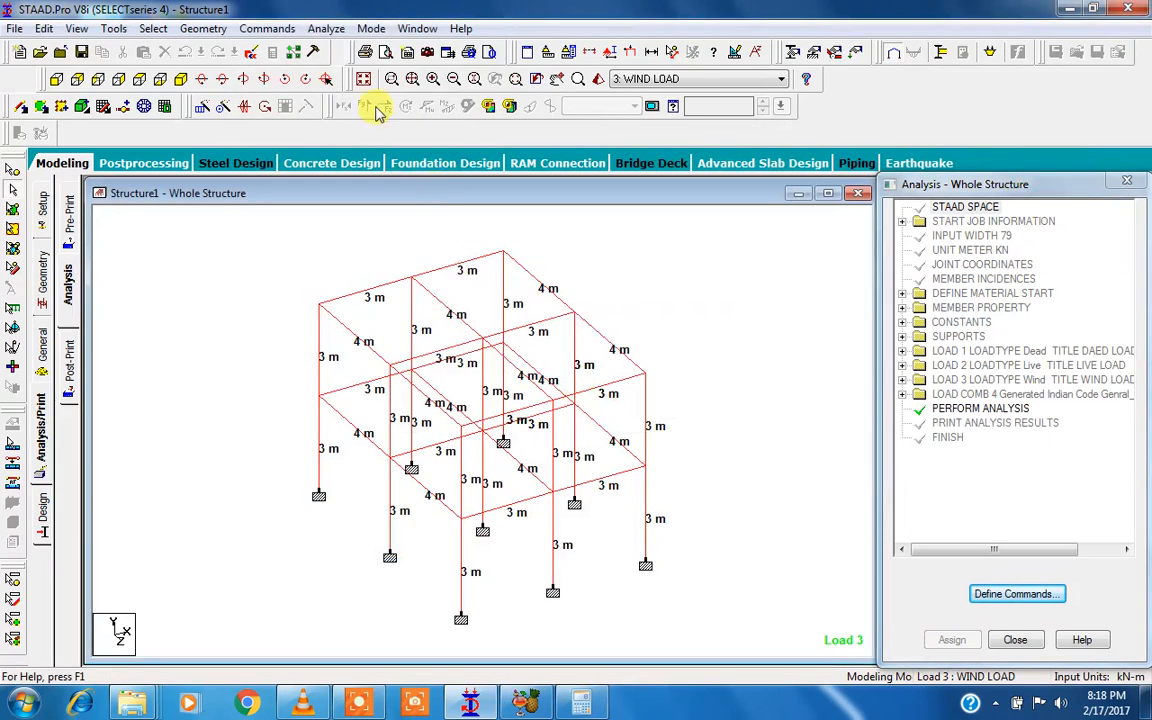
# - Add a post-analysis print command for the support reactions, assigned to the view
pyautogui.click(278, 32)
pyautogui.moveTo(341, 349)
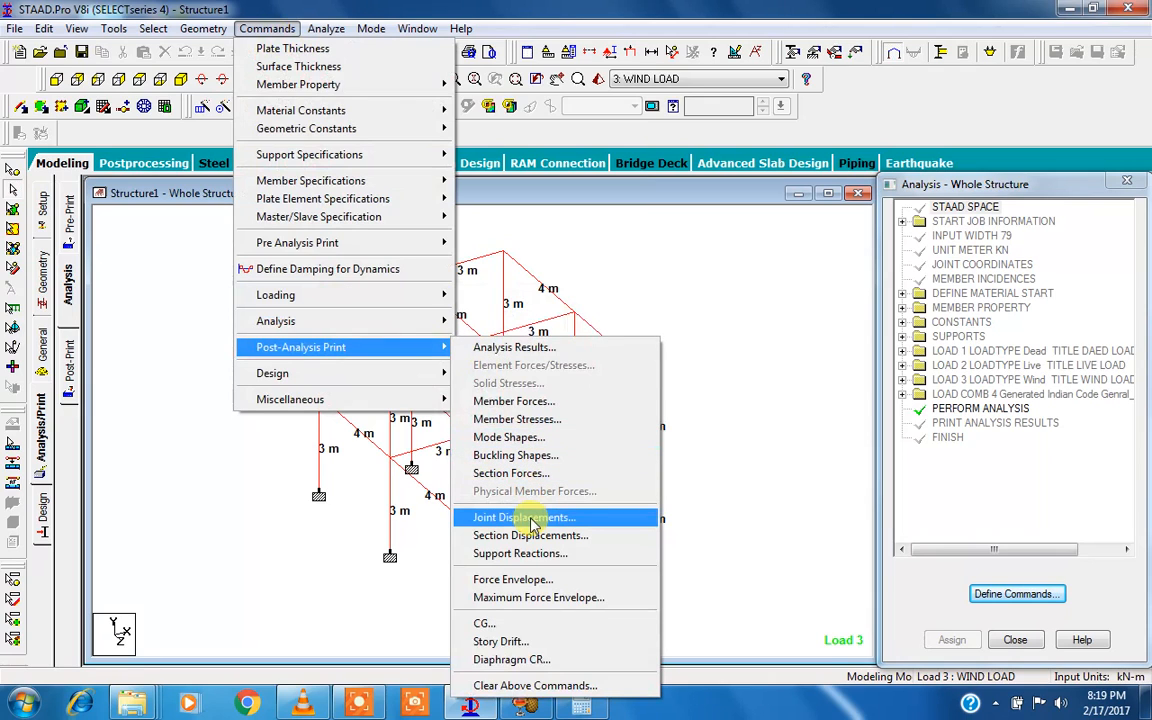
pyautogui.click(528, 553)
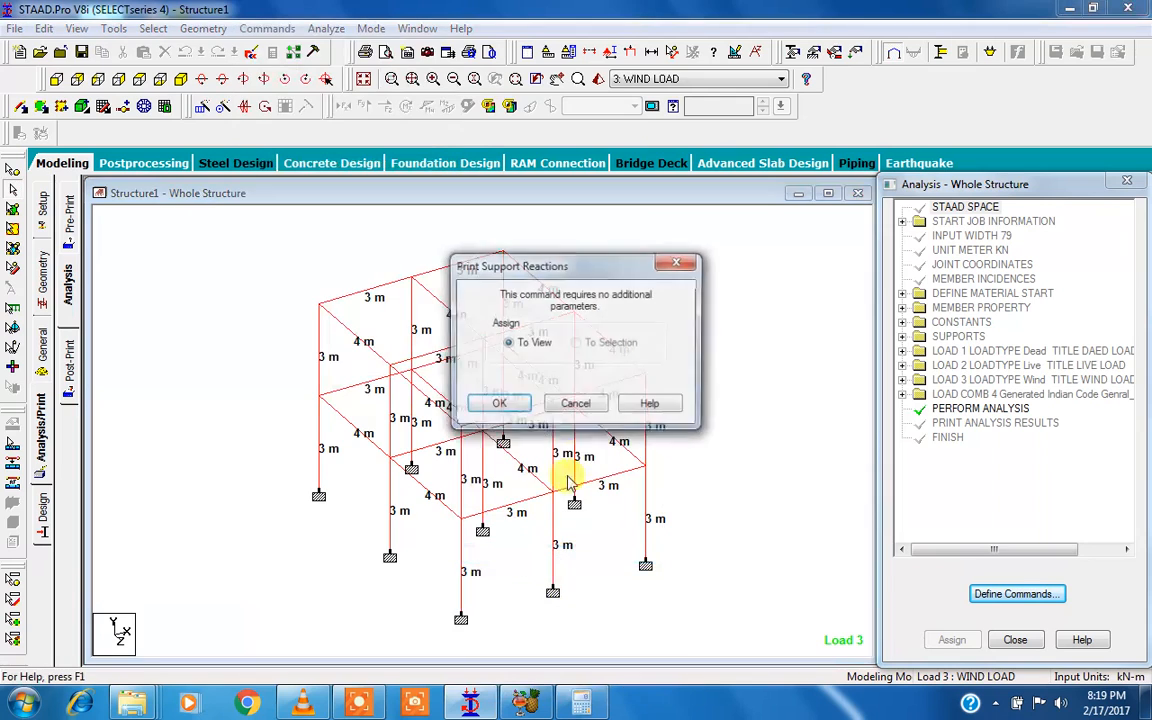
pyautogui.click(503, 404)
pyautogui.click(250, 29)
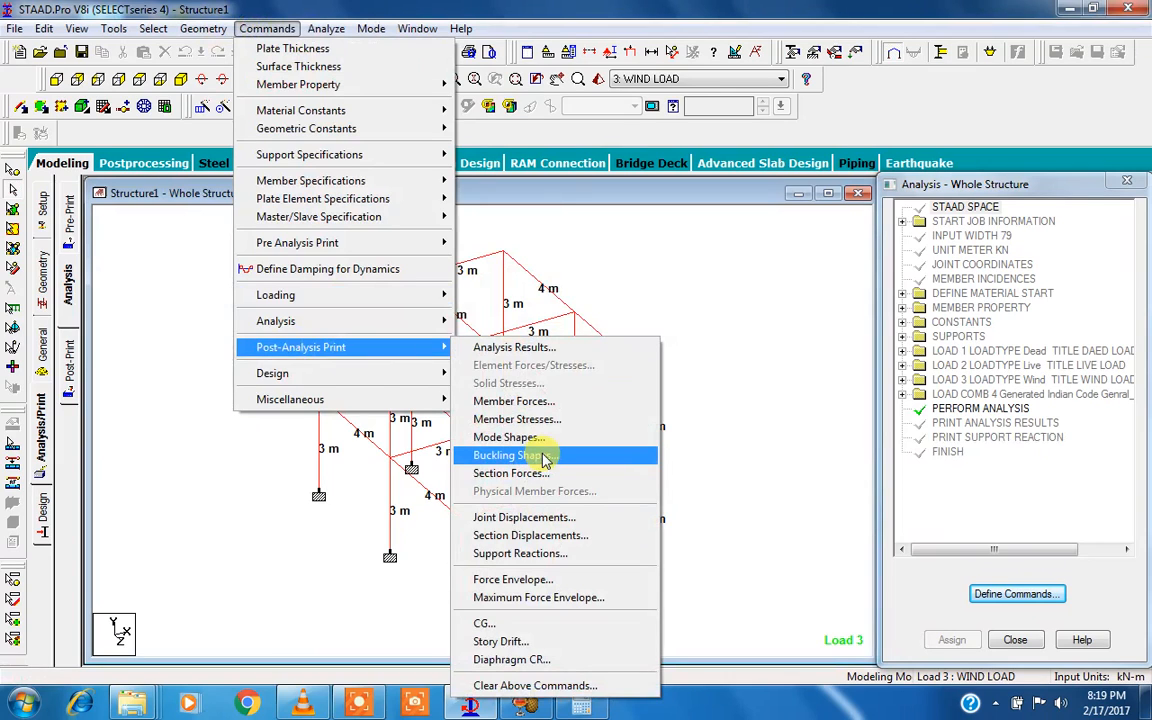
pyautogui.click(710, 278)
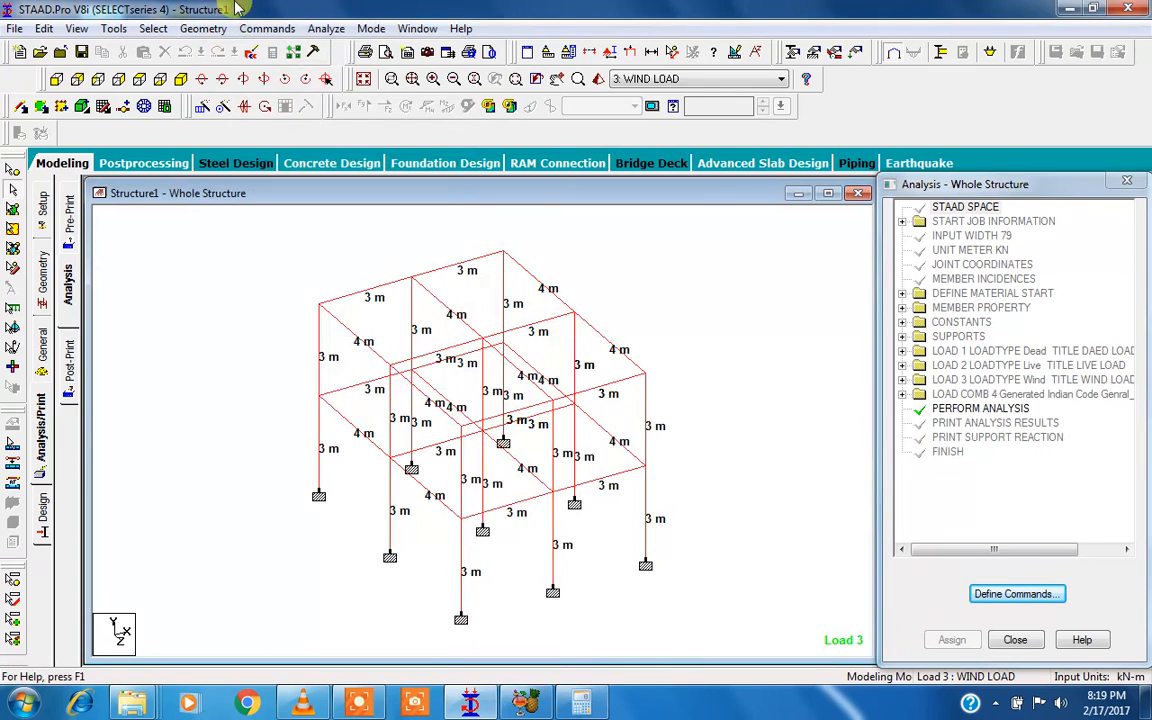
# - Run the analysis, saving the modified structure, and open the resulting output file
pyautogui.click(326, 28)
pyautogui.click(335, 46)
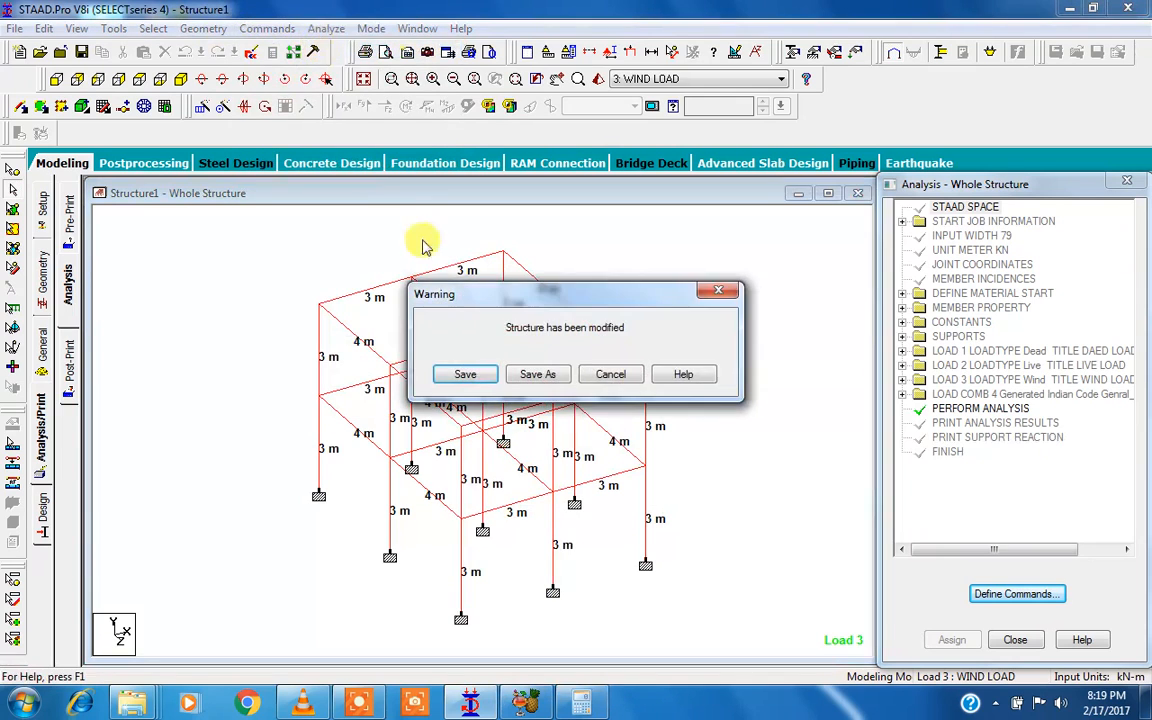
pyautogui.click(464, 375)
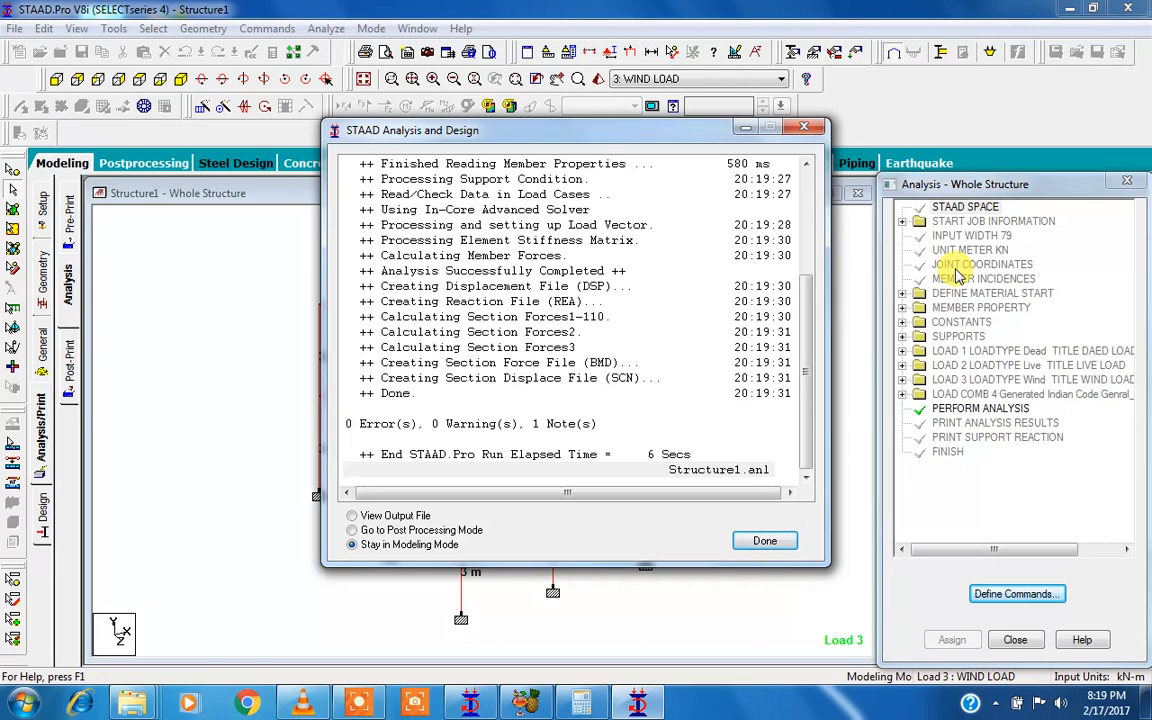
pyautogui.click(353, 516)
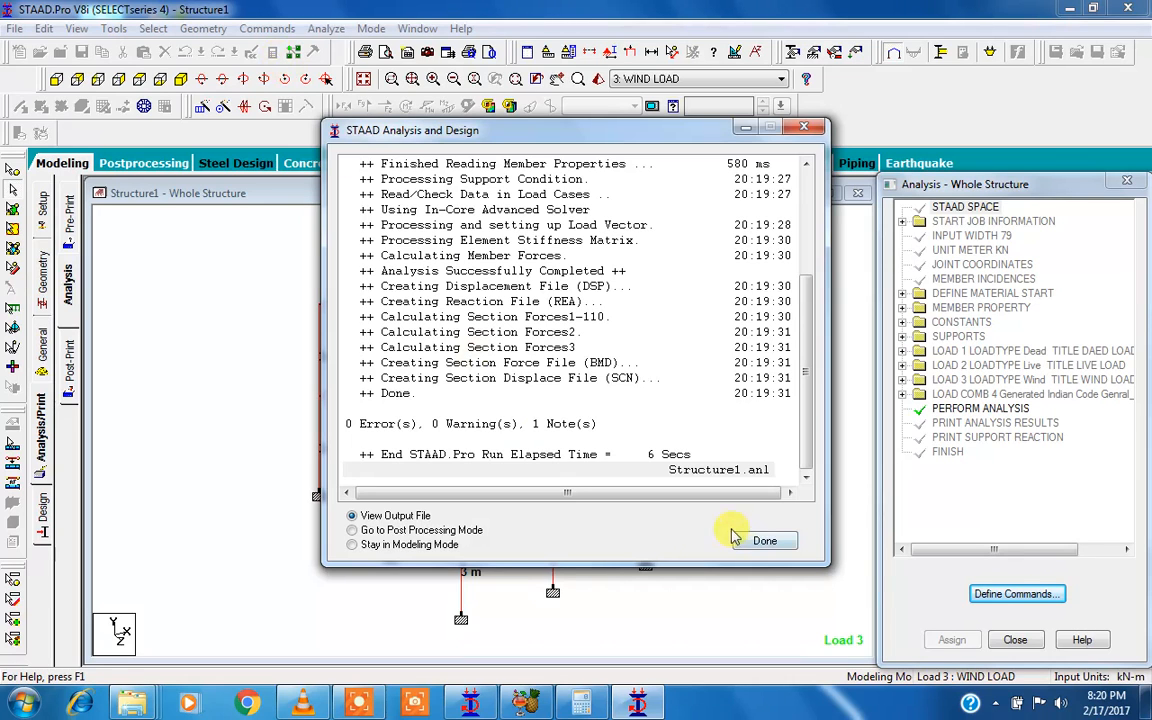
pyautogui.click(762, 542)
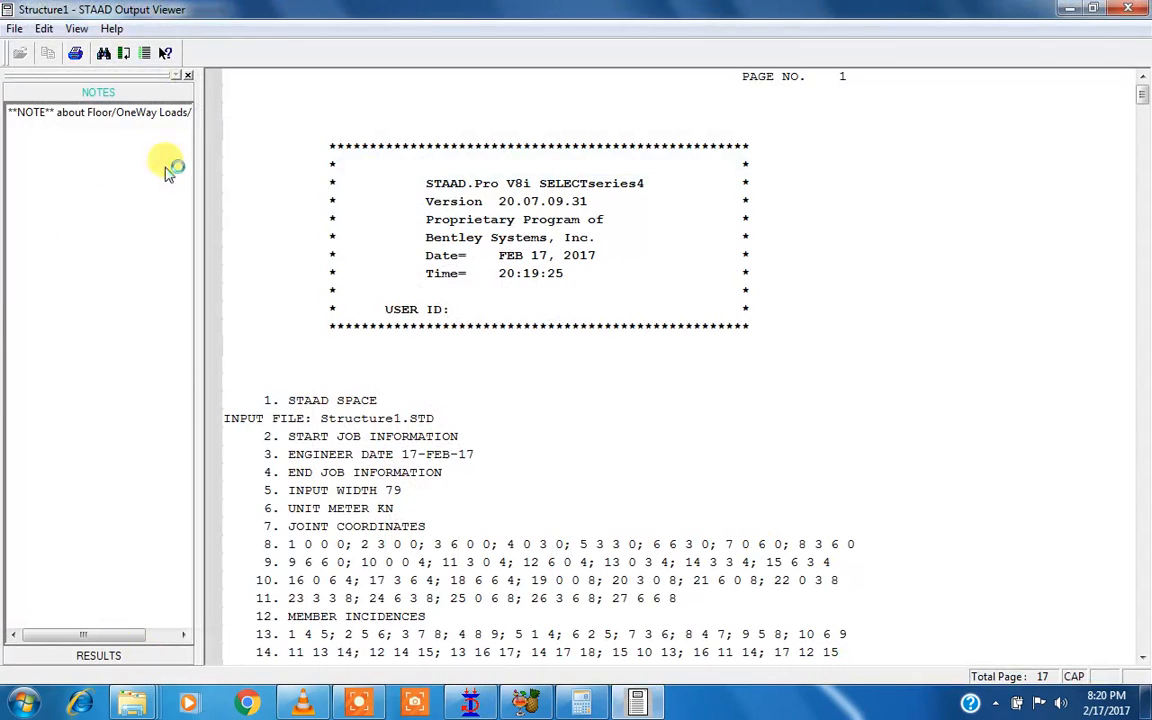
# - Show the results list and review the echoed input: joint coordinates, member incidences, material, member property, supports and load cases
pyautogui.click(540, 380)
pyautogui.click(134, 653)
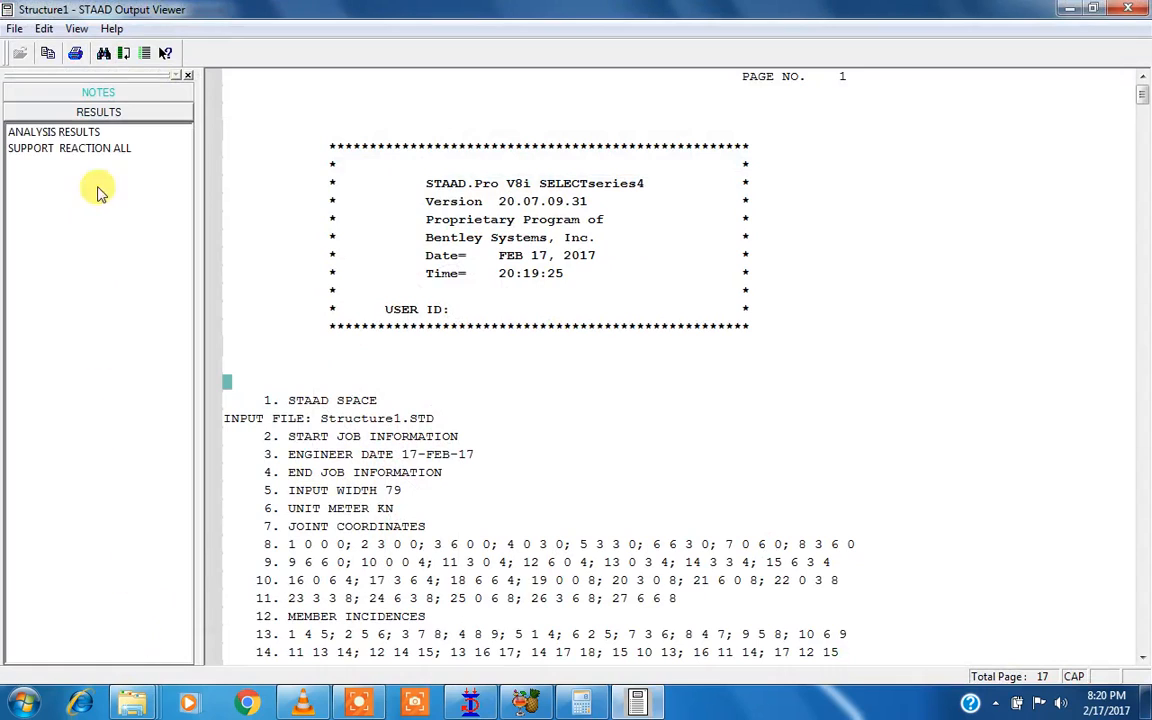
pyautogui.click(685, 245)
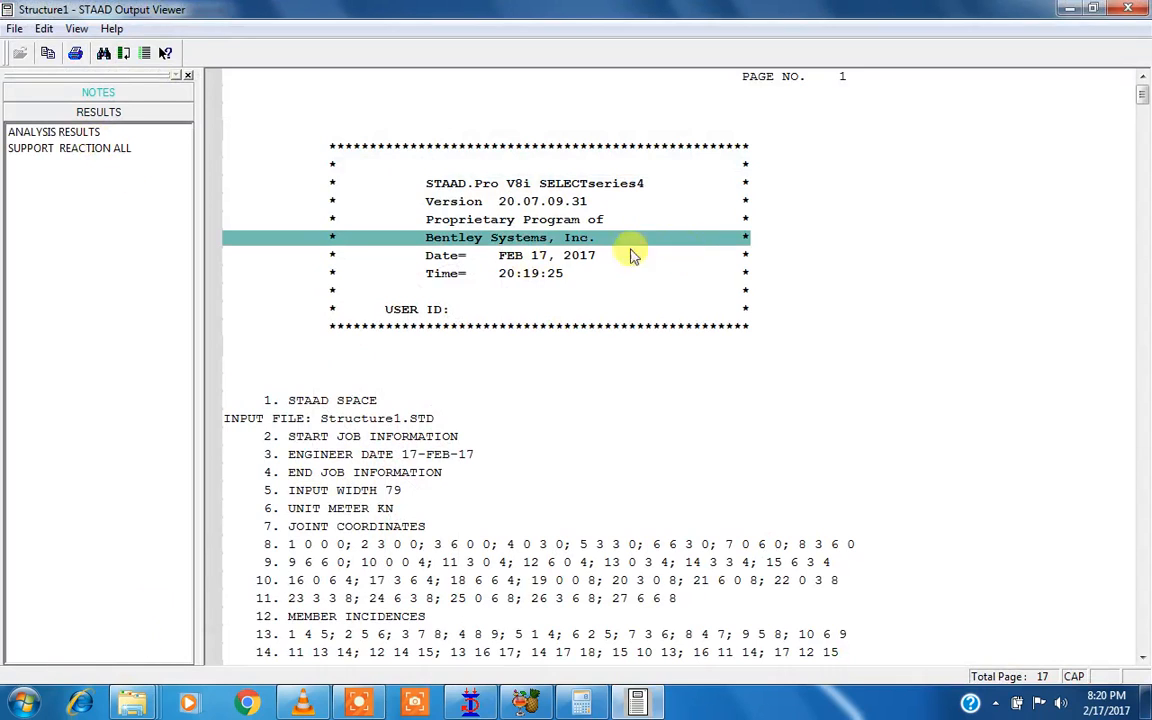
pyautogui.click(864, 293)
pyautogui.click(861, 277)
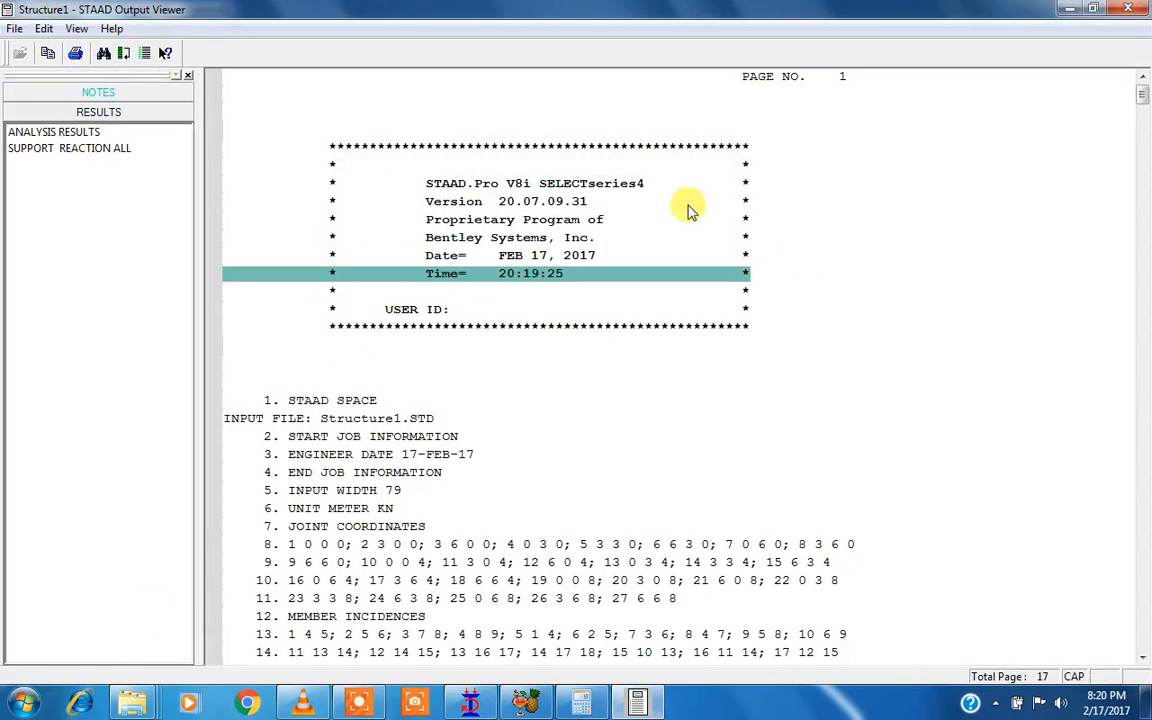
pyautogui.scroll(-2, 466, 330)
pyautogui.scroll(-2, 463, 329)
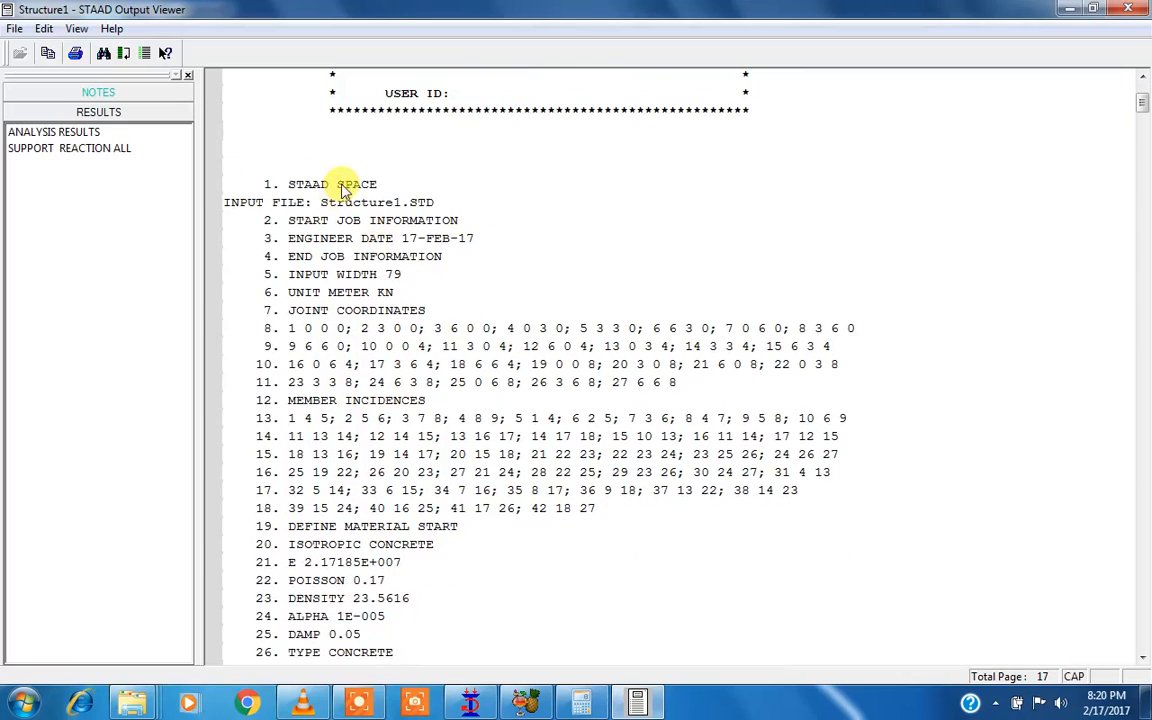
pyautogui.scroll(-7, 347, 260)
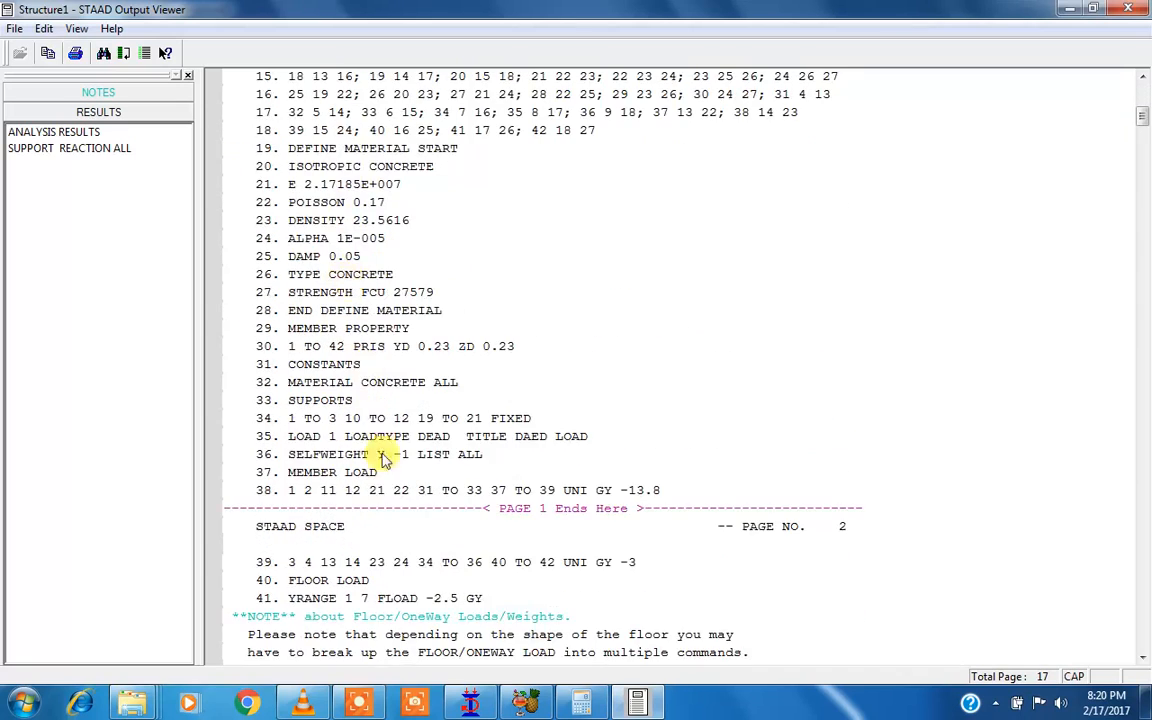
pyautogui.scroll(7, 365, 188)
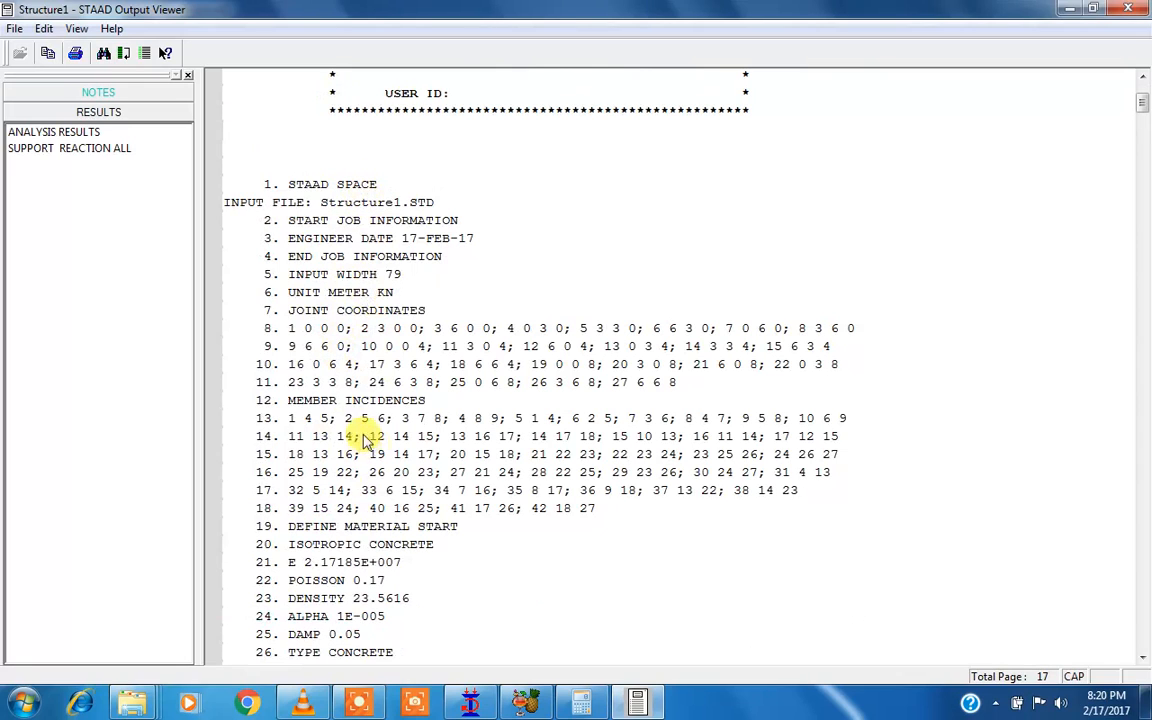
pyautogui.scroll(-3, 377, 440)
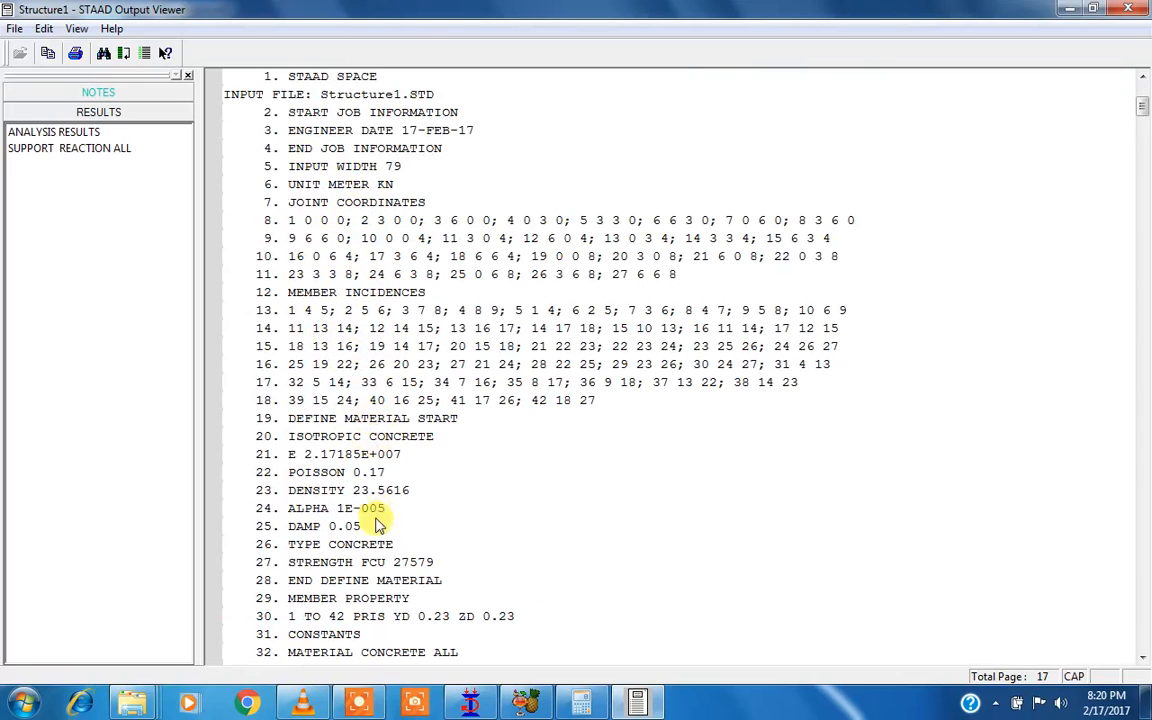
pyautogui.scroll(-1, 378, 520)
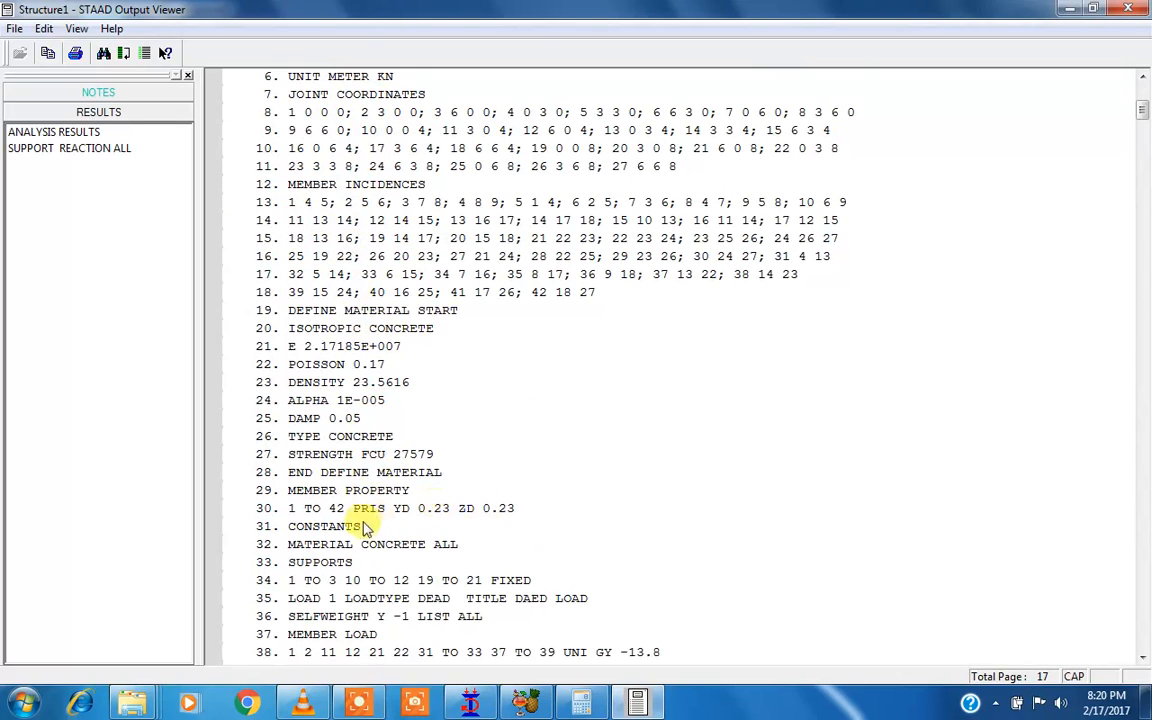
pyautogui.scroll(-2, 372, 520)
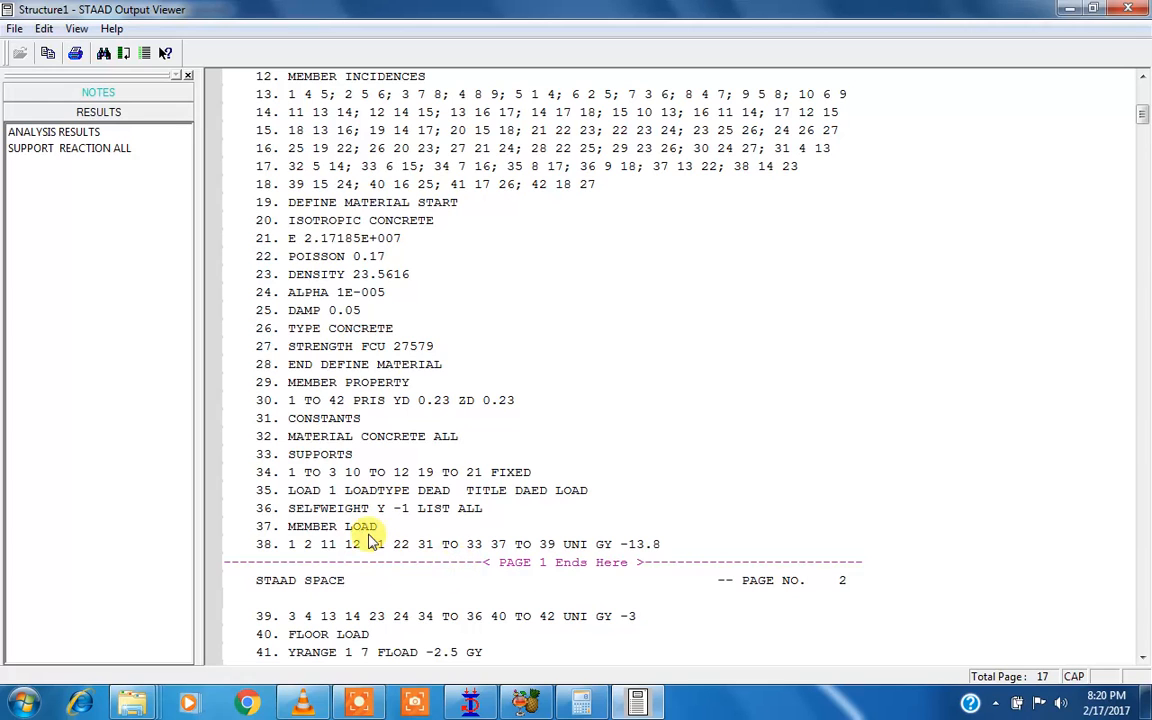
pyautogui.scroll(-3, 371, 541)
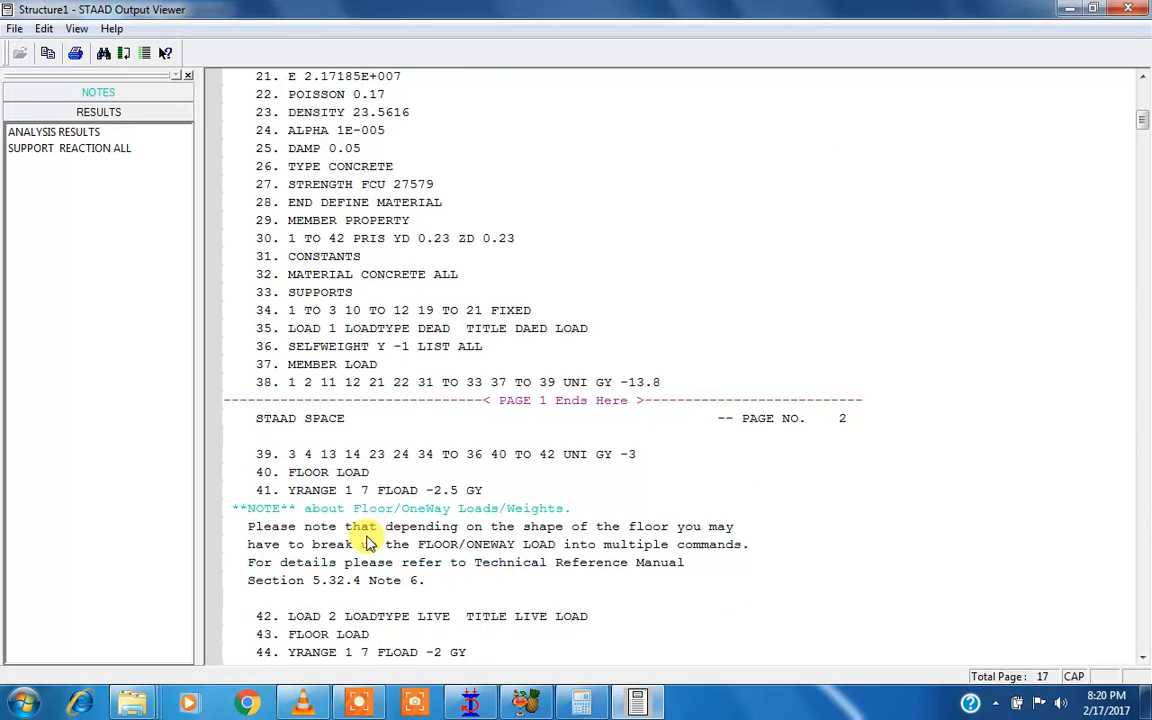
pyautogui.scroll(-1, 371, 541)
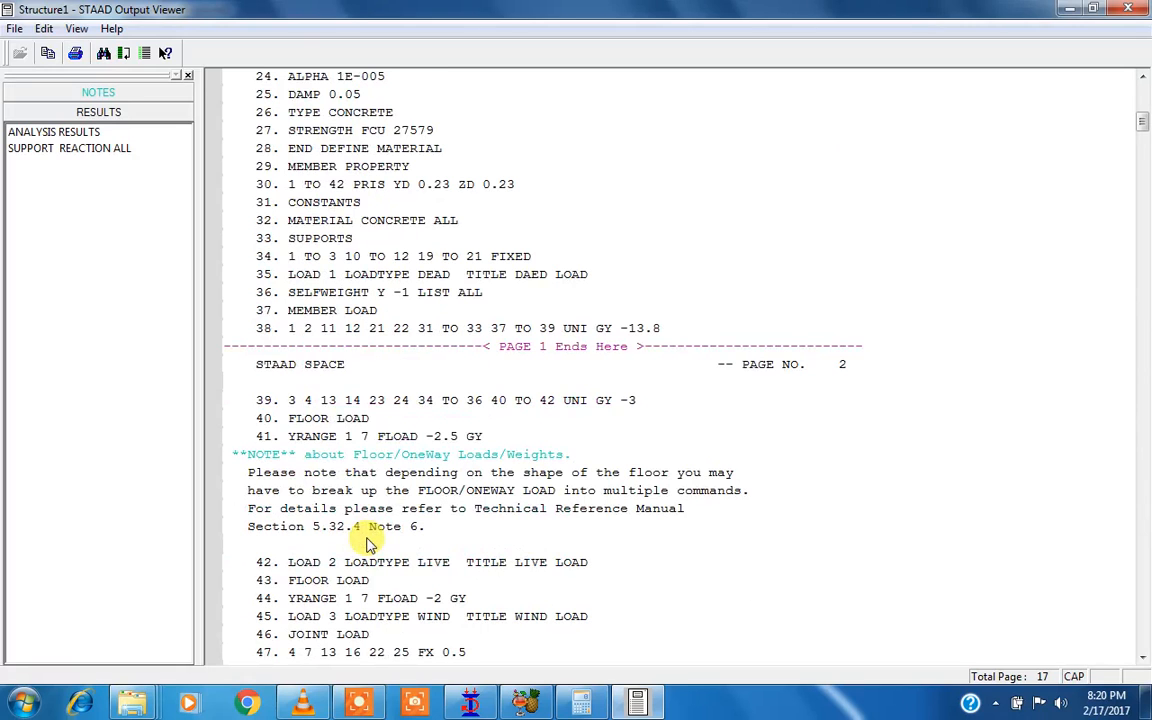
# - Examine the joint displacement tables for all load cases in the analysis results section of the output
pyautogui.scroll(-14, 366, 543)
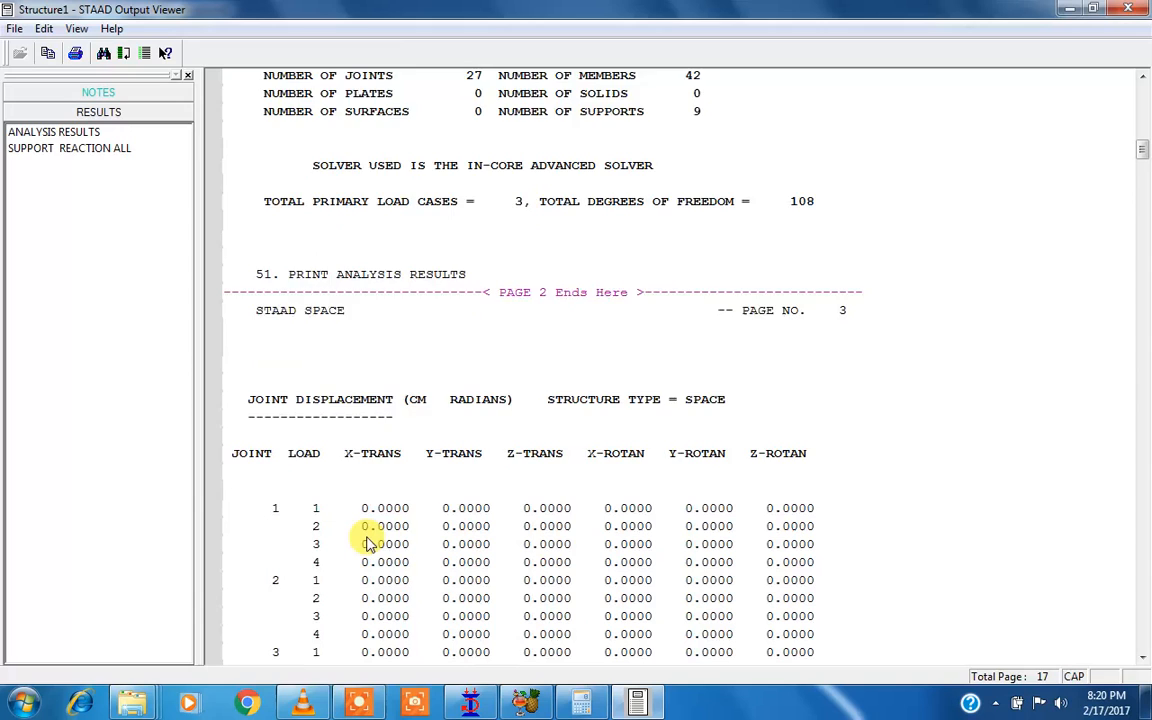
pyautogui.scroll(-5, 366, 543)
pyautogui.scroll(-2, 368, 540)
pyautogui.scroll(2, 368, 520)
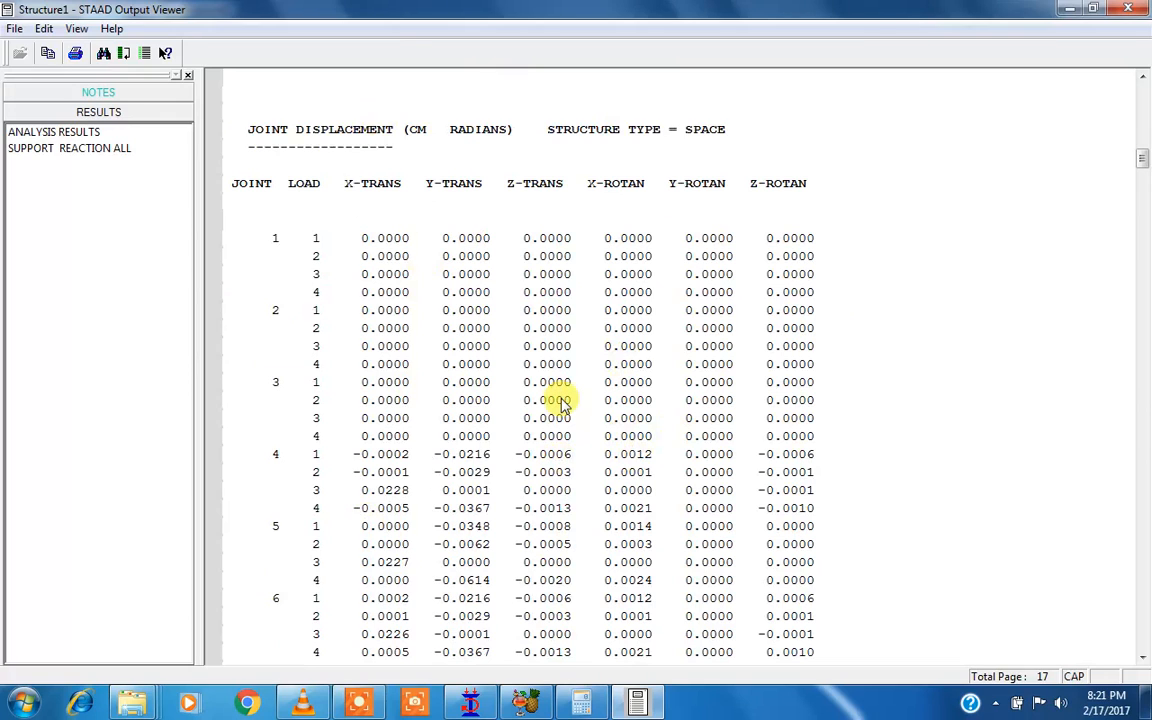
pyautogui.click(58, 133)
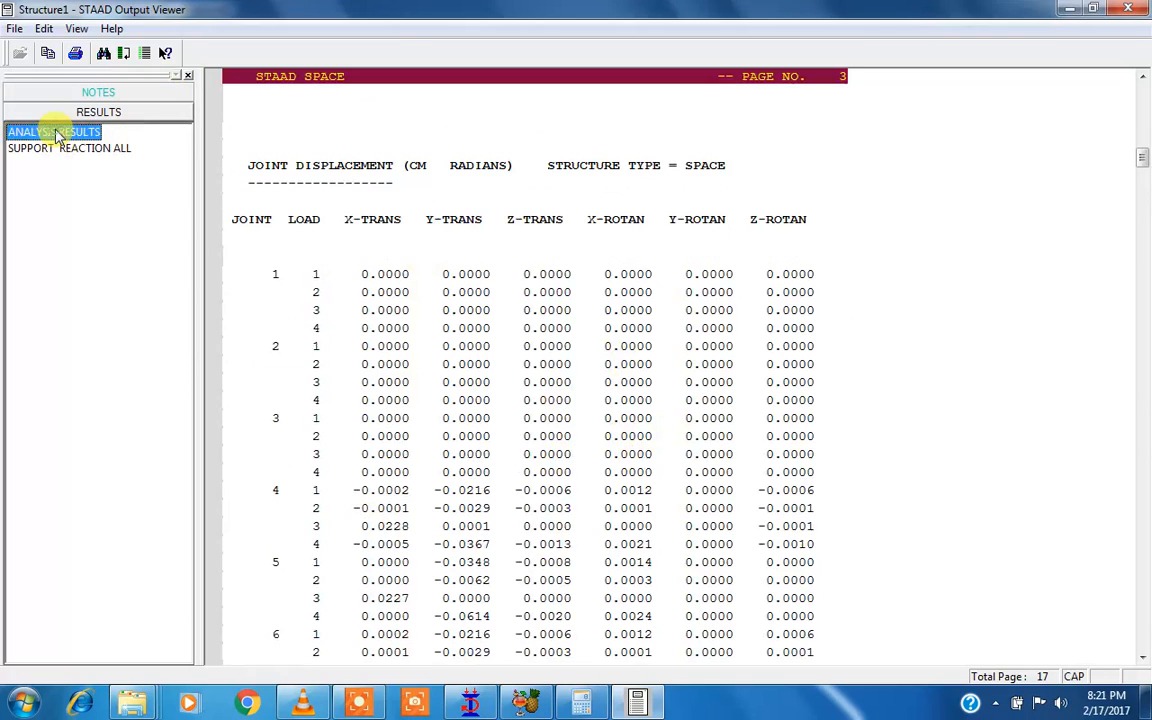
pyautogui.click(404, 190)
pyautogui.scroll(-17, 406, 193)
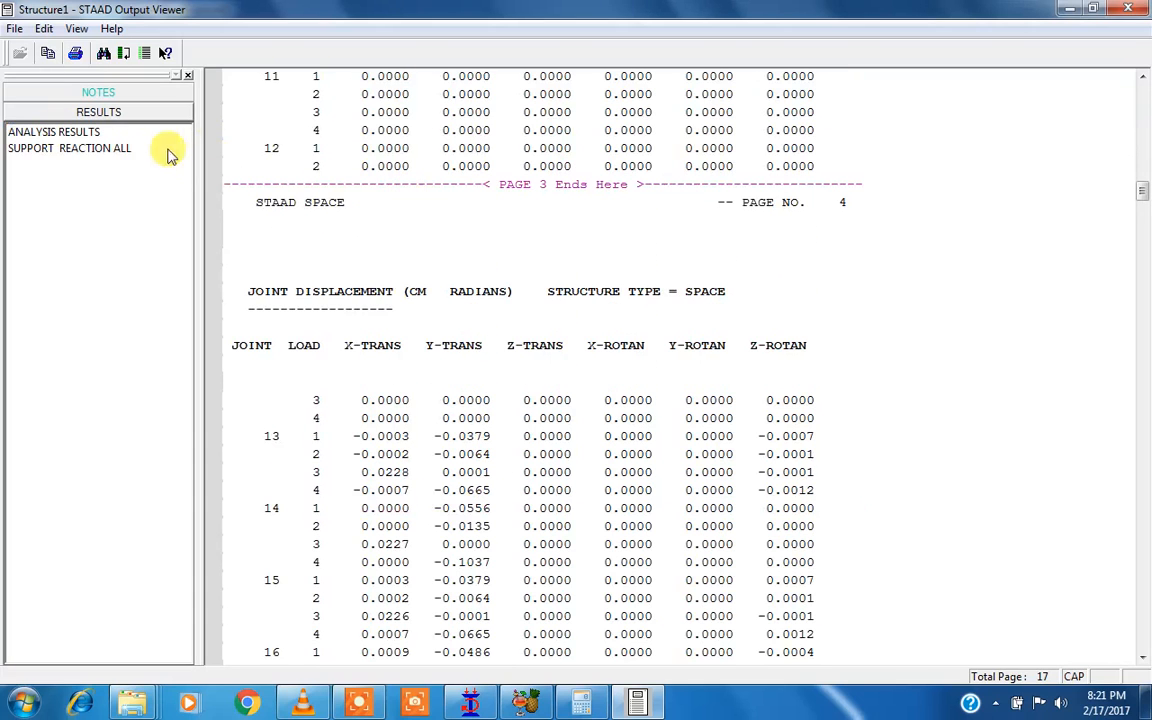
# - Examine the support reactions of all supported joints, checking the vertical forces, and close the output file
pyautogui.click(108, 148)
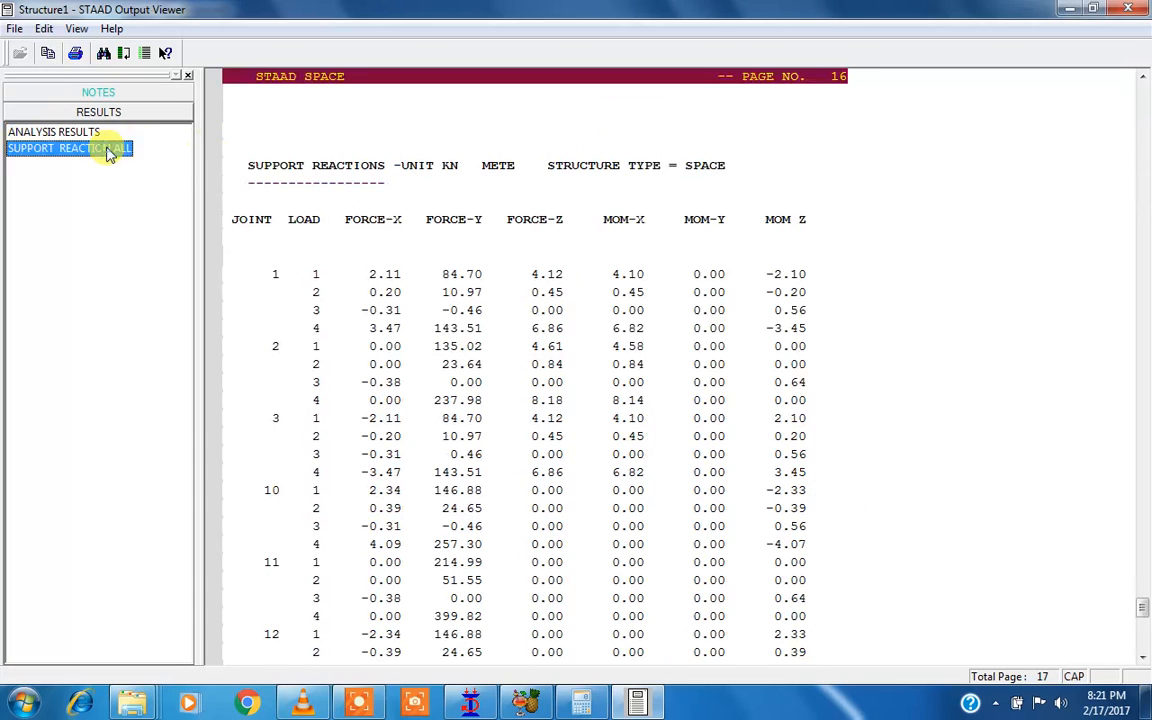
pyautogui.click(465, 258)
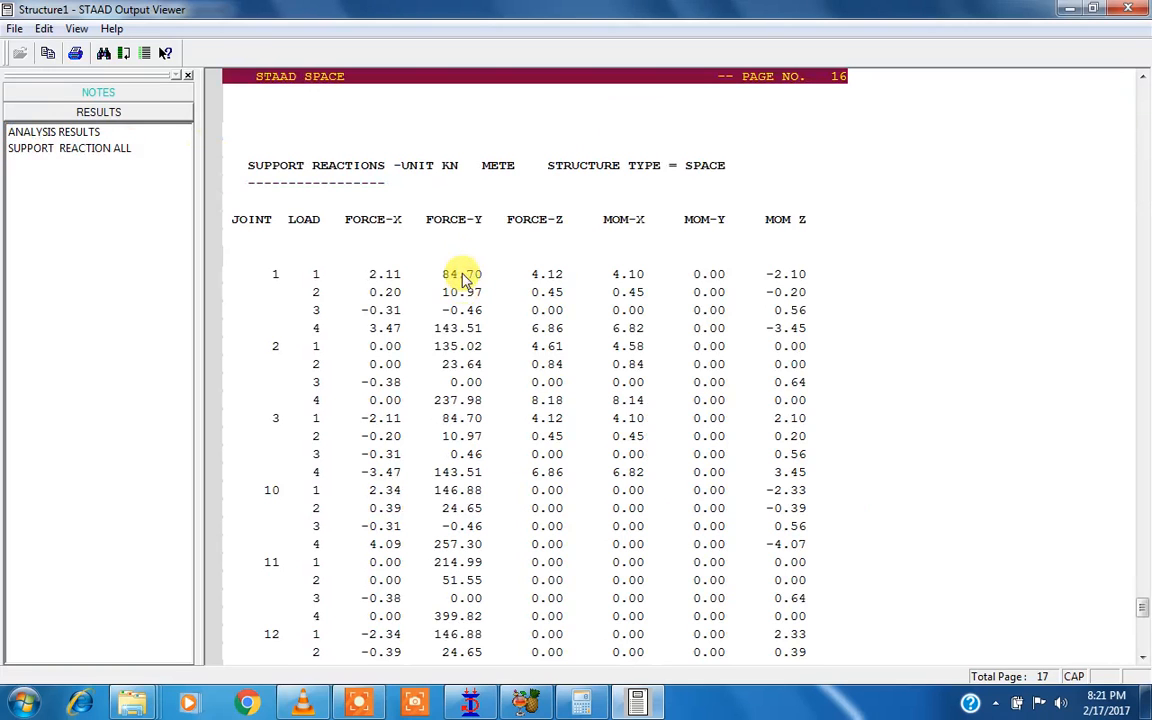
pyautogui.click(465, 278)
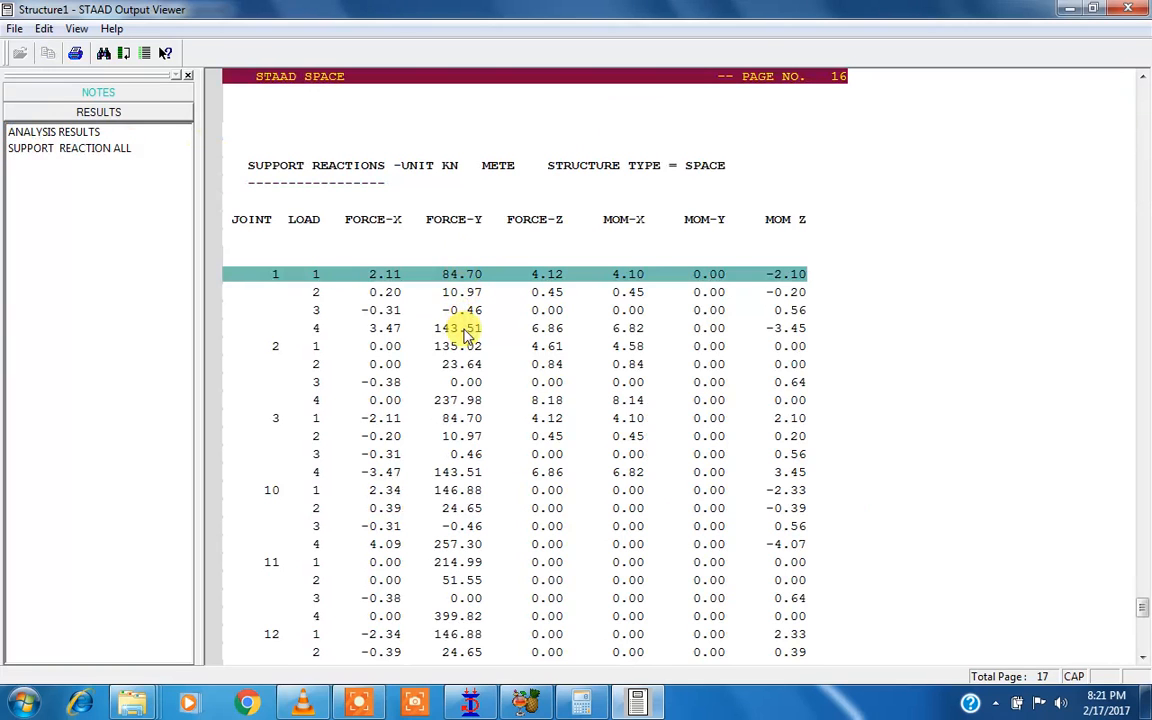
pyautogui.click(465, 331)
pyautogui.click(465, 399)
pyautogui.scroll(-5, 468, 442)
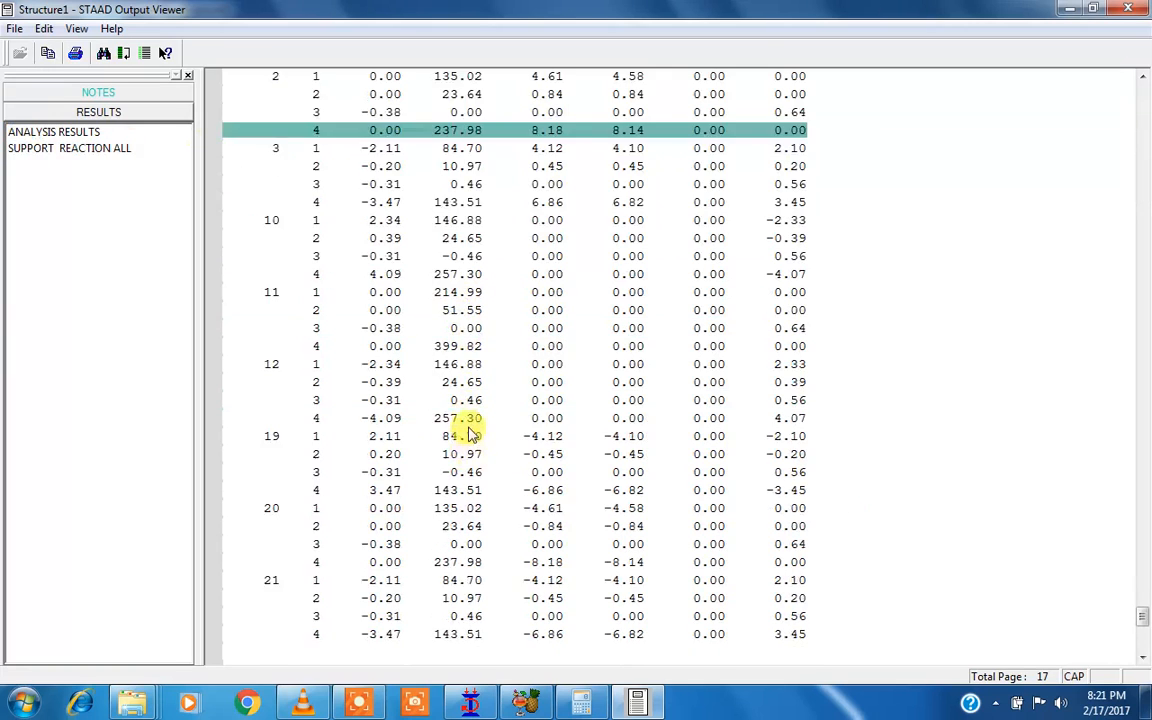
pyautogui.scroll(-10, 472, 432)
pyautogui.click(1124, 11)
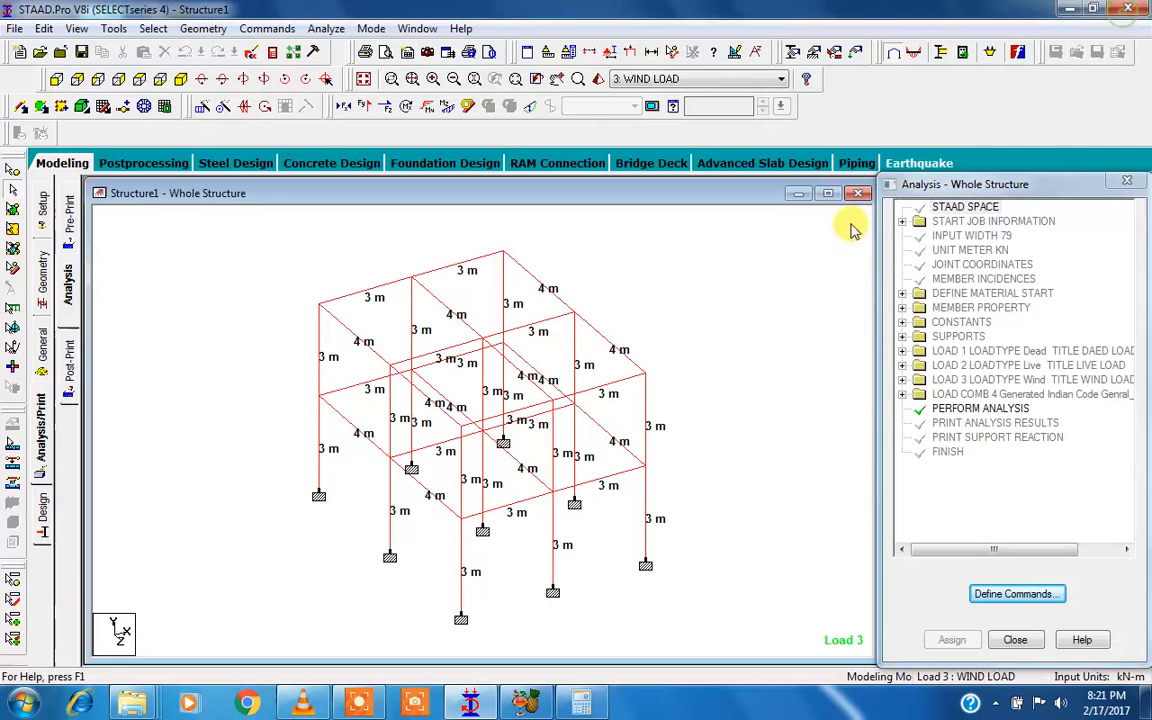
# - View the geometry details of roof beam 4, then close its details and clear the selection
pyautogui.doubleClick(475, 259)
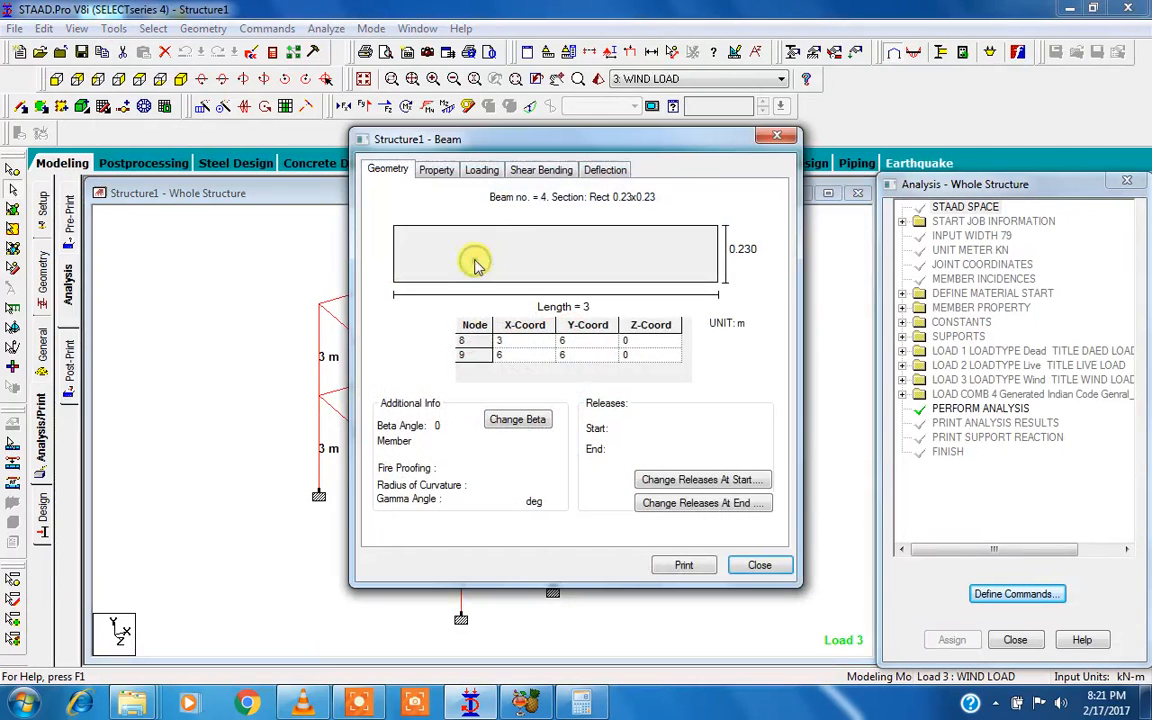
pyautogui.moveTo(537, 136); pyautogui.dragTo(566, 150)
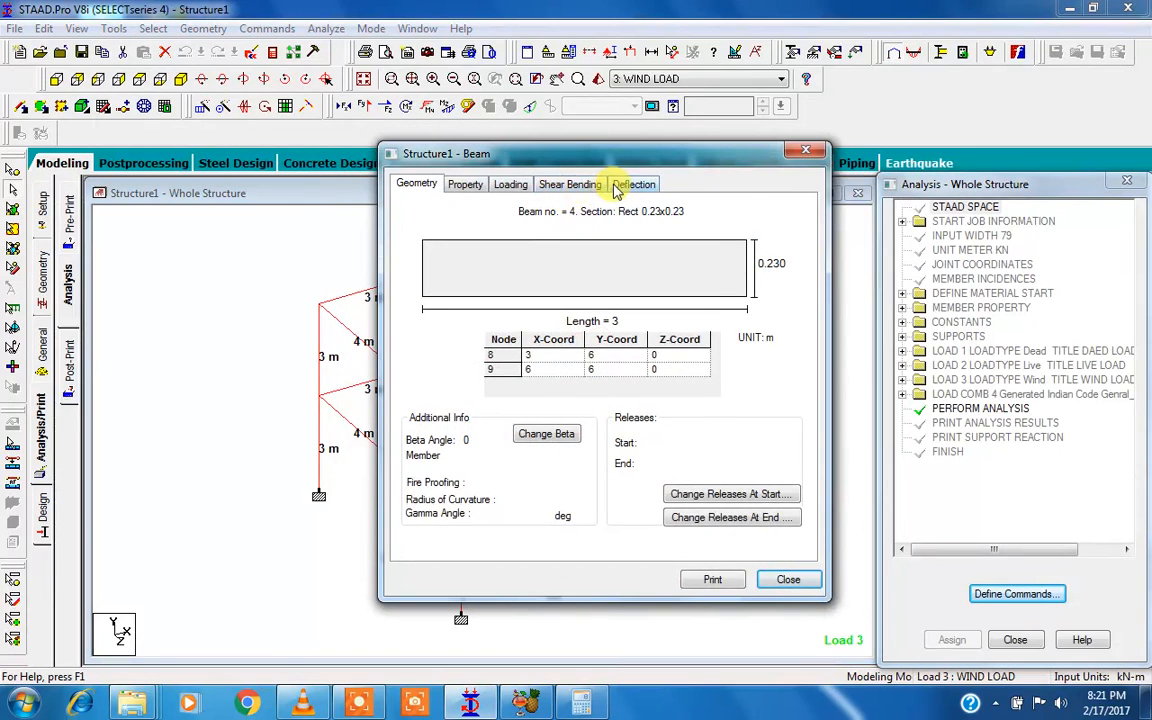
pyautogui.click(807, 150)
pyautogui.click(657, 240)
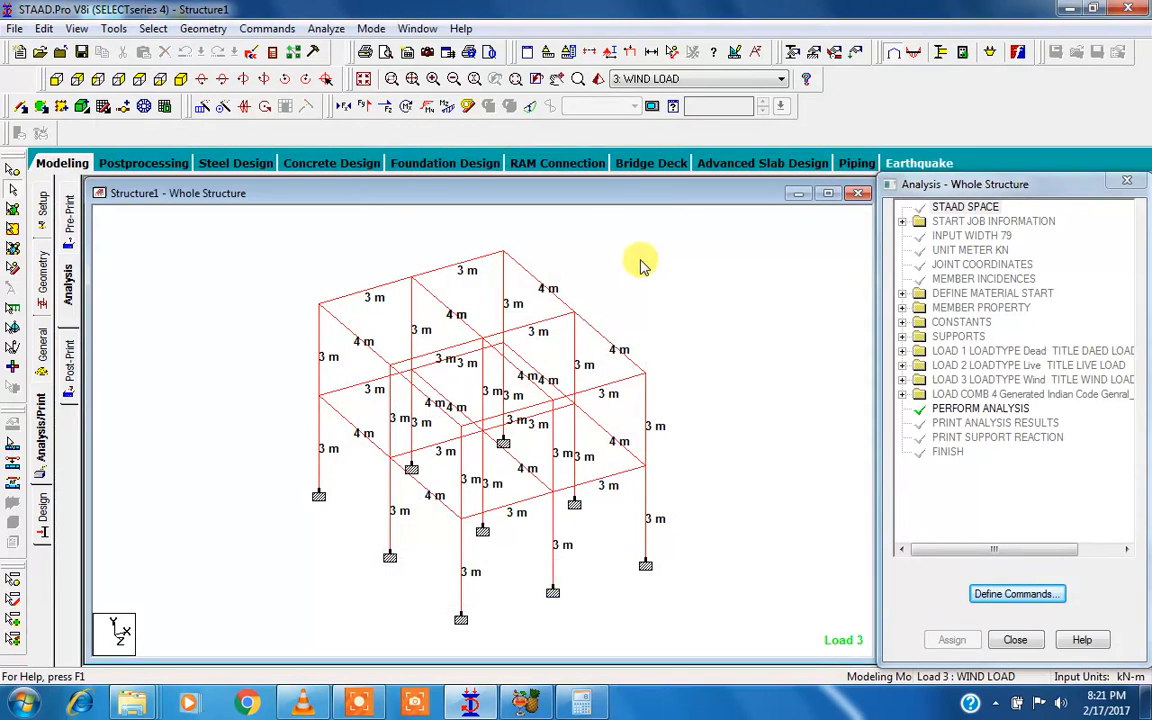
# - Open the shear and bending results of roof beam 3 and check Fy and Mz at a distance of 1 m under dead load
pyautogui.doubleClick(385, 293)
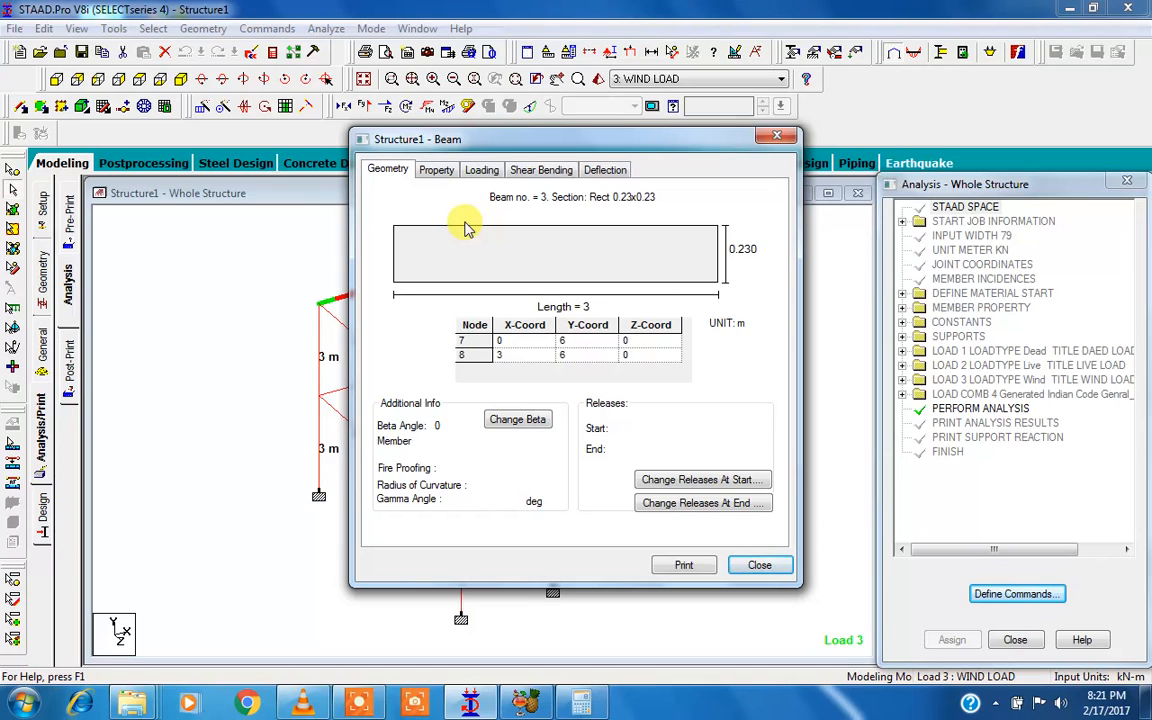
pyautogui.click(567, 172)
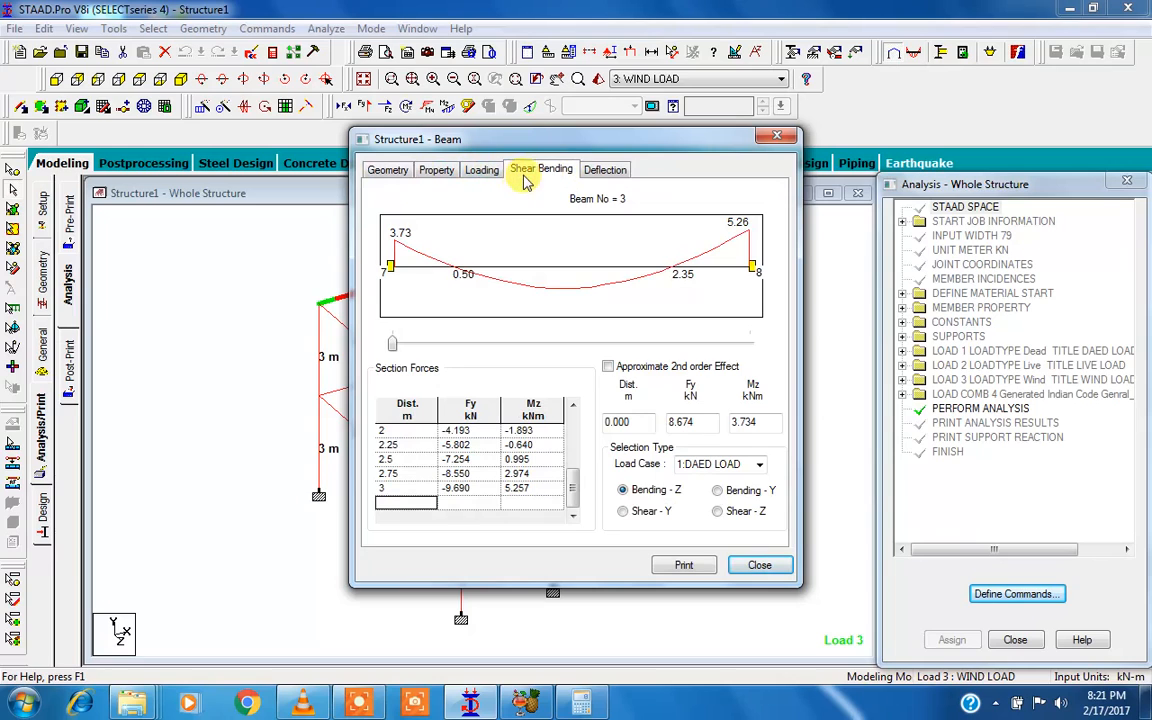
pyautogui.moveTo(592, 133); pyautogui.dragTo(732, 115)
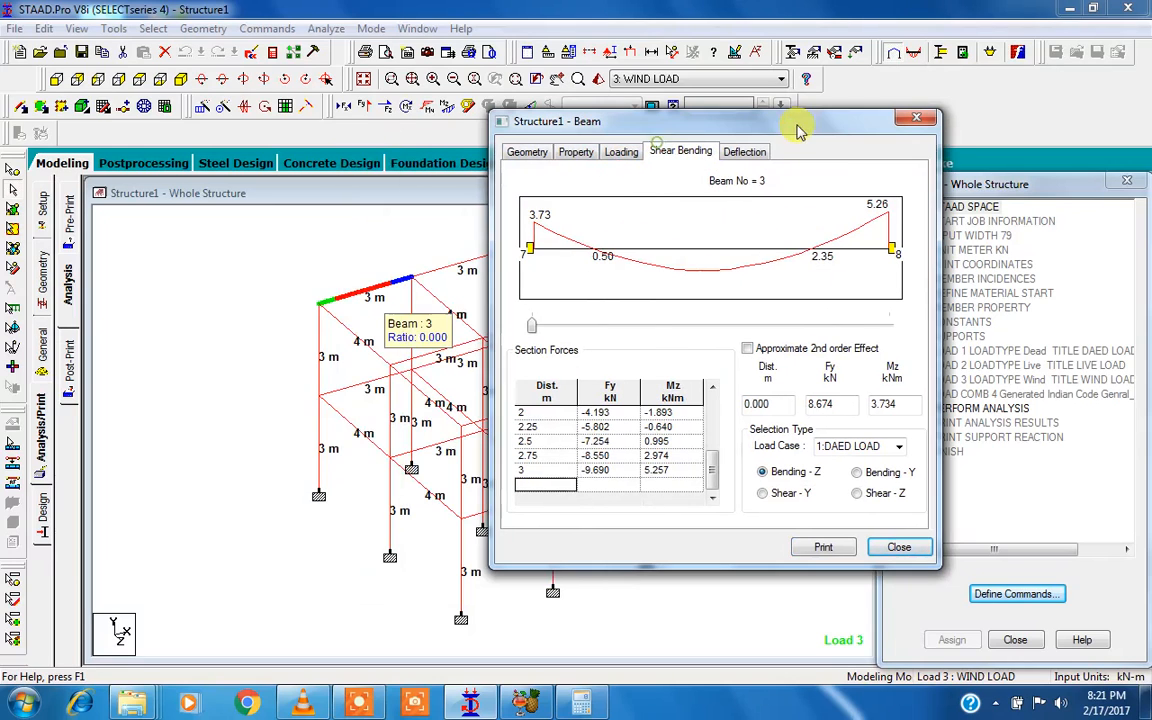
pyautogui.click(757, 403)
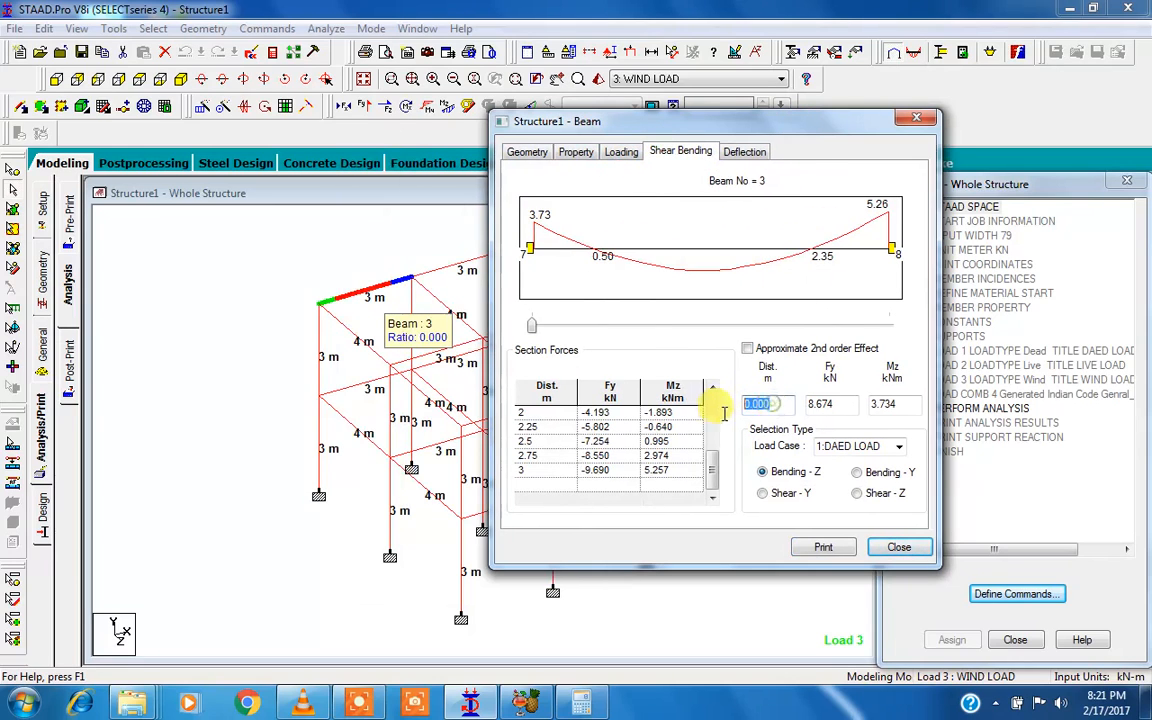
pyautogui.write('1')
pyautogui.press('Tab')
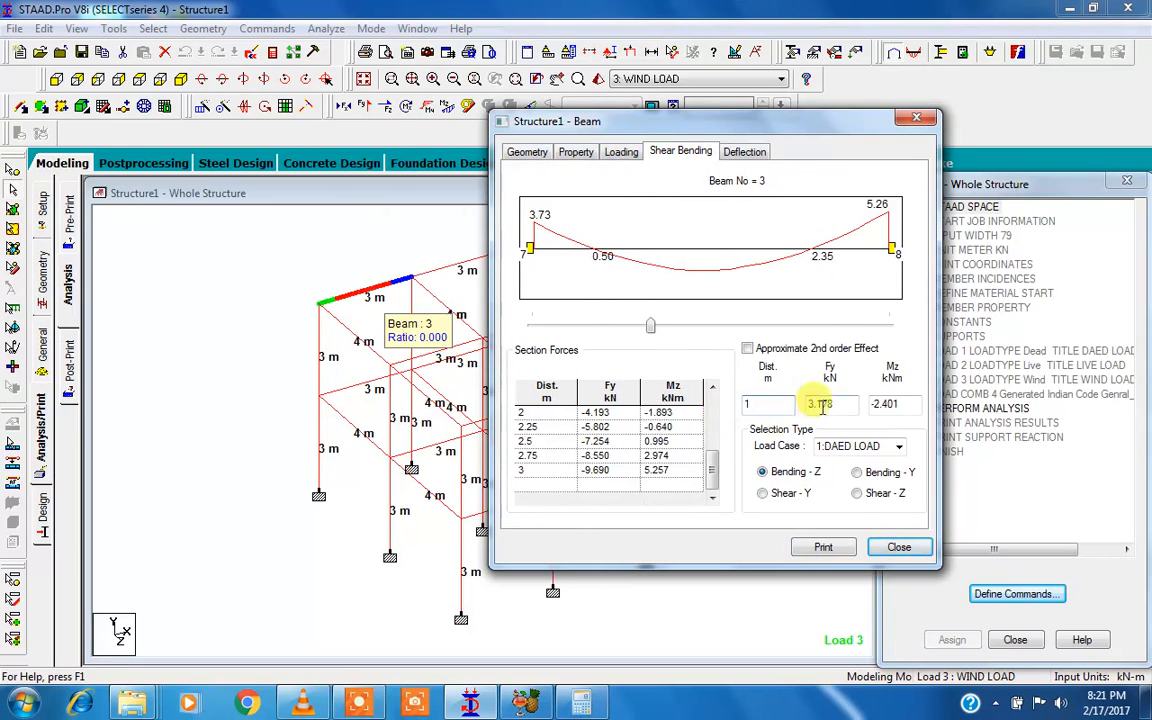
pyautogui.moveTo(836, 403); pyautogui.dragTo(804, 403)
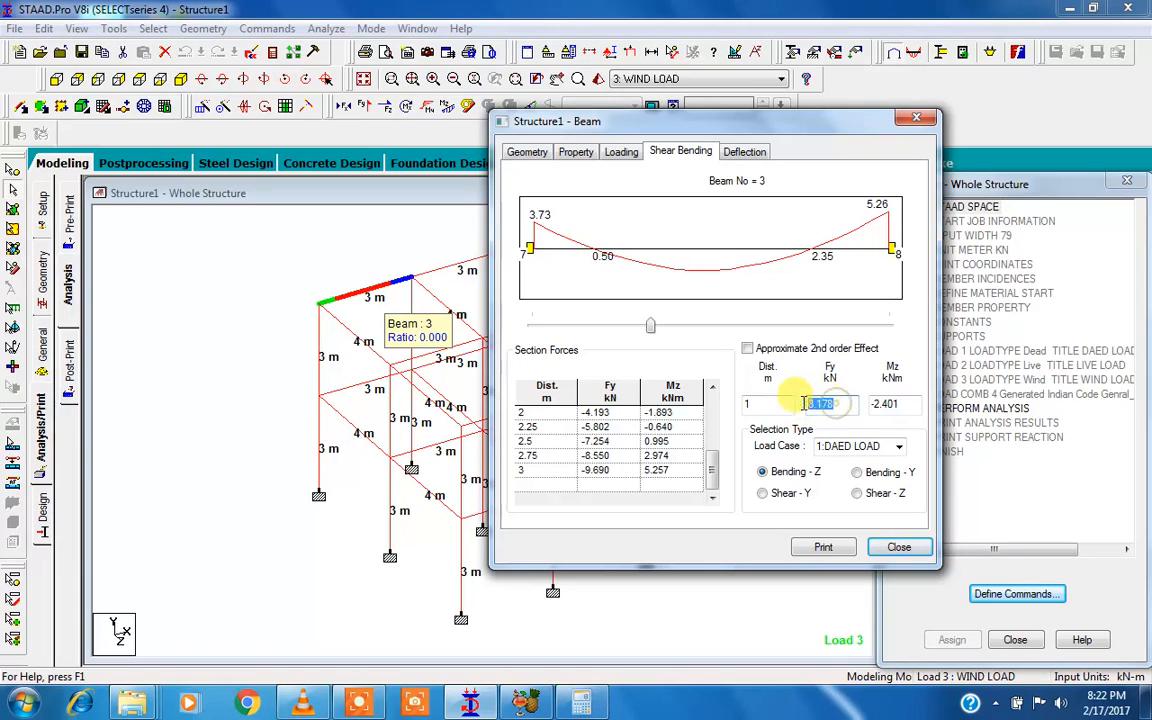
pyautogui.moveTo(903, 401); pyautogui.dragTo(871, 405)
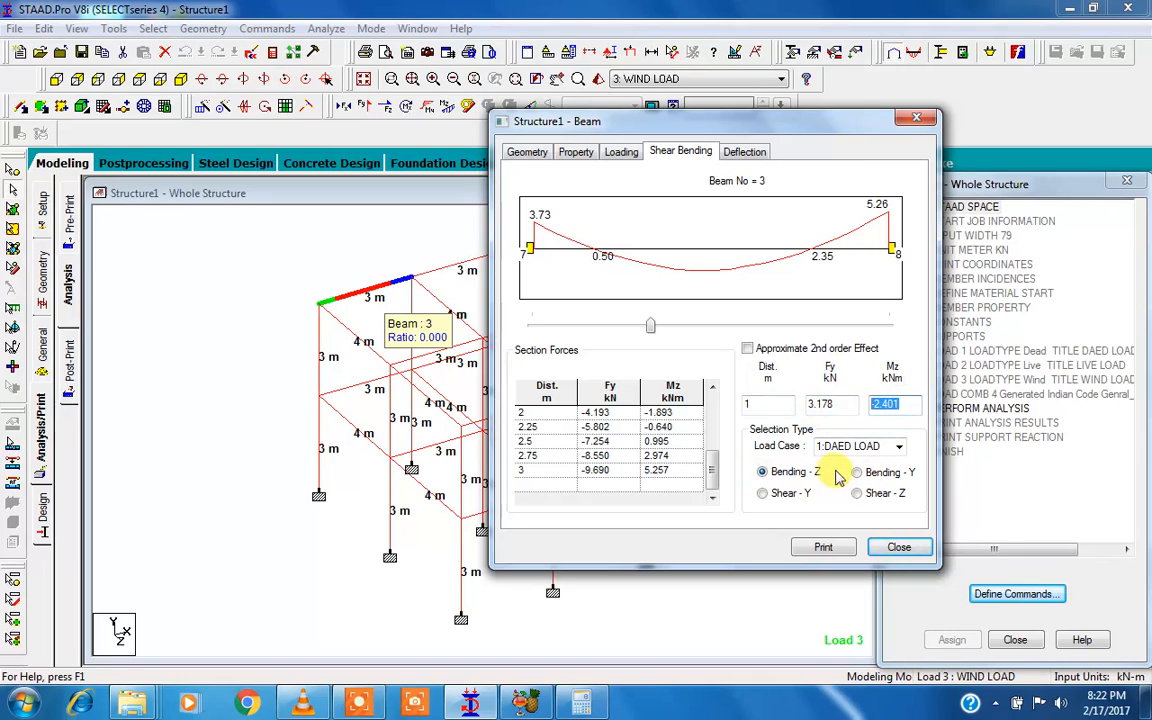
# - View beam 3's Shear-Y diagram and its global deflection in the Y direction, then close the beam details
pyautogui.click(787, 495)
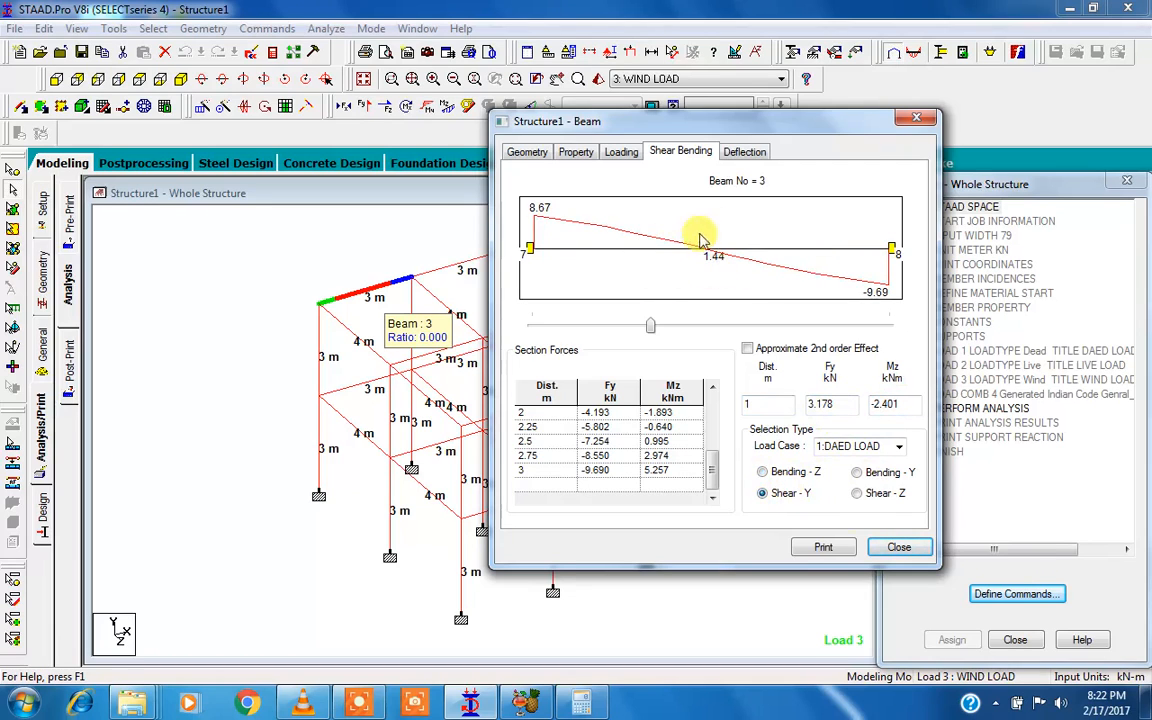
pyautogui.click(744, 152)
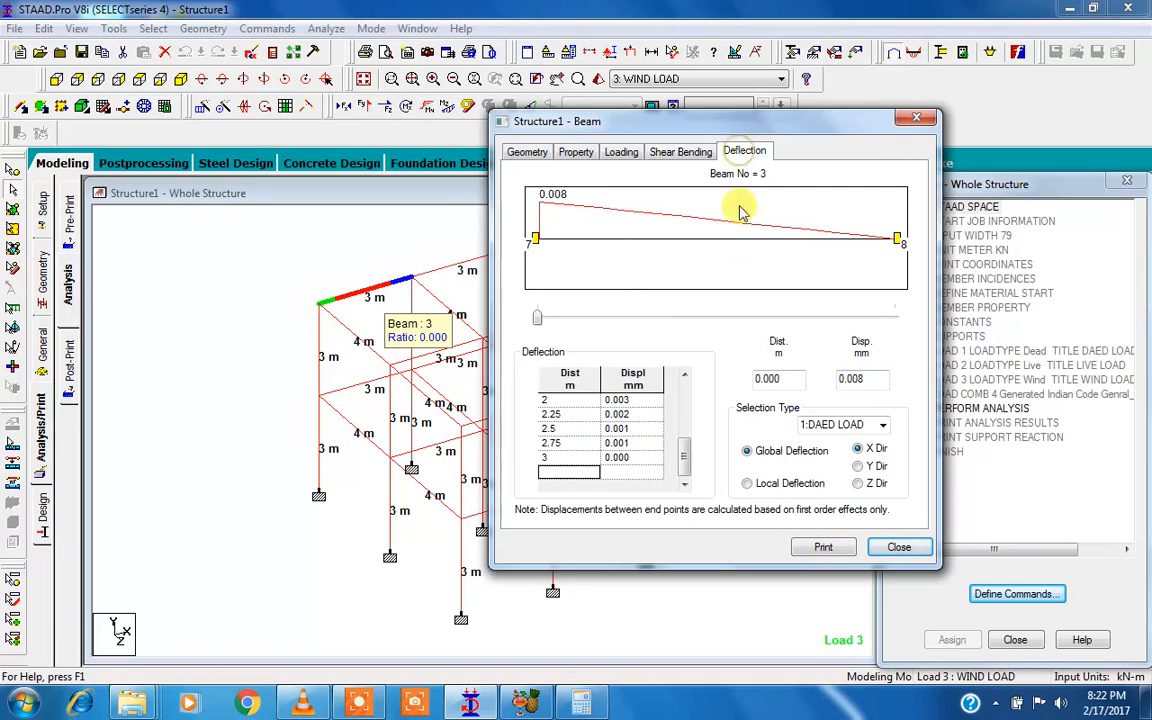
pyautogui.click(858, 466)
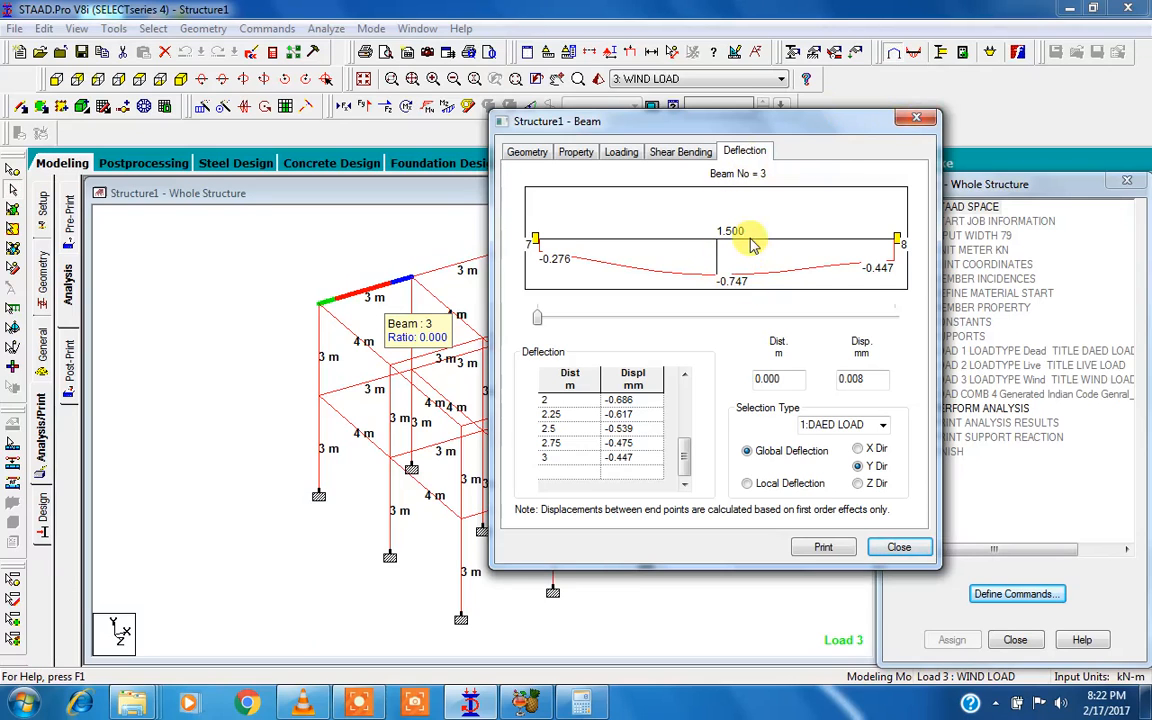
pyautogui.click(916, 117)
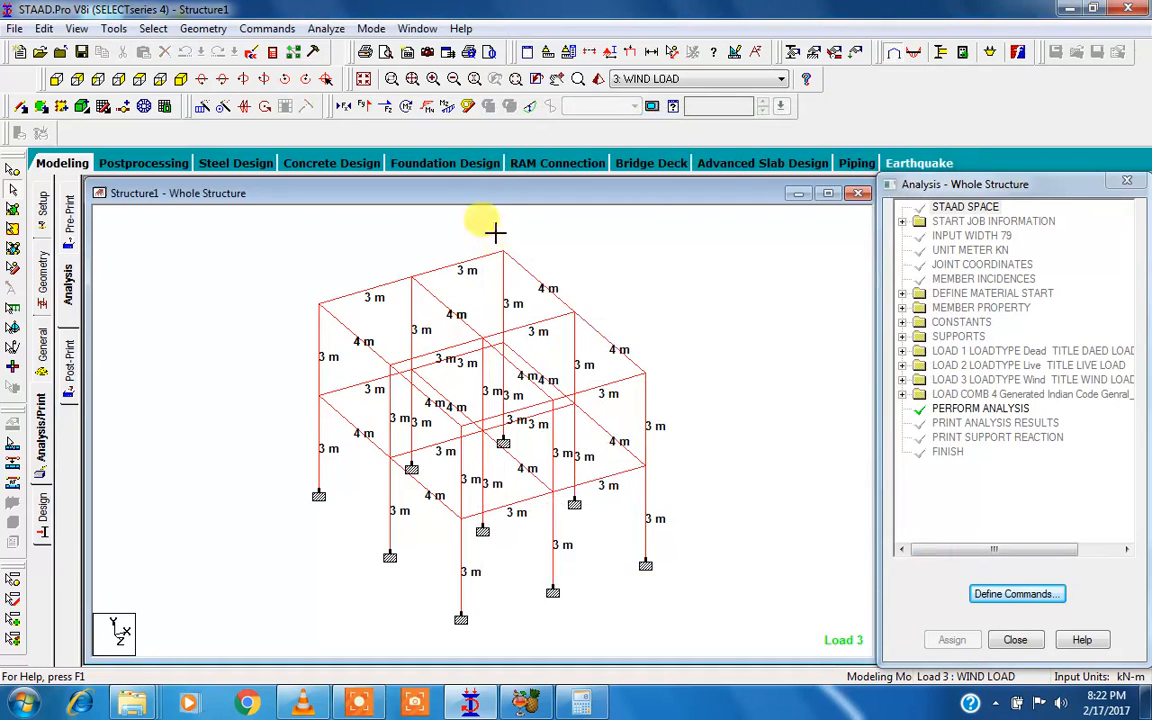
# - Display the Bending Z diagram on the whole frame for the wind load and apply a Bending Z scale of 5 kNm per m
pyautogui.scroll(2, 417, 299)
pyautogui.moveTo(258, 288)
pyautogui.mouseDown(button='middle')
pyautogui.moveTo(259, 312)
pyautogui.moveTo(255, 298)
pyautogui.mouseUp(button='middle')
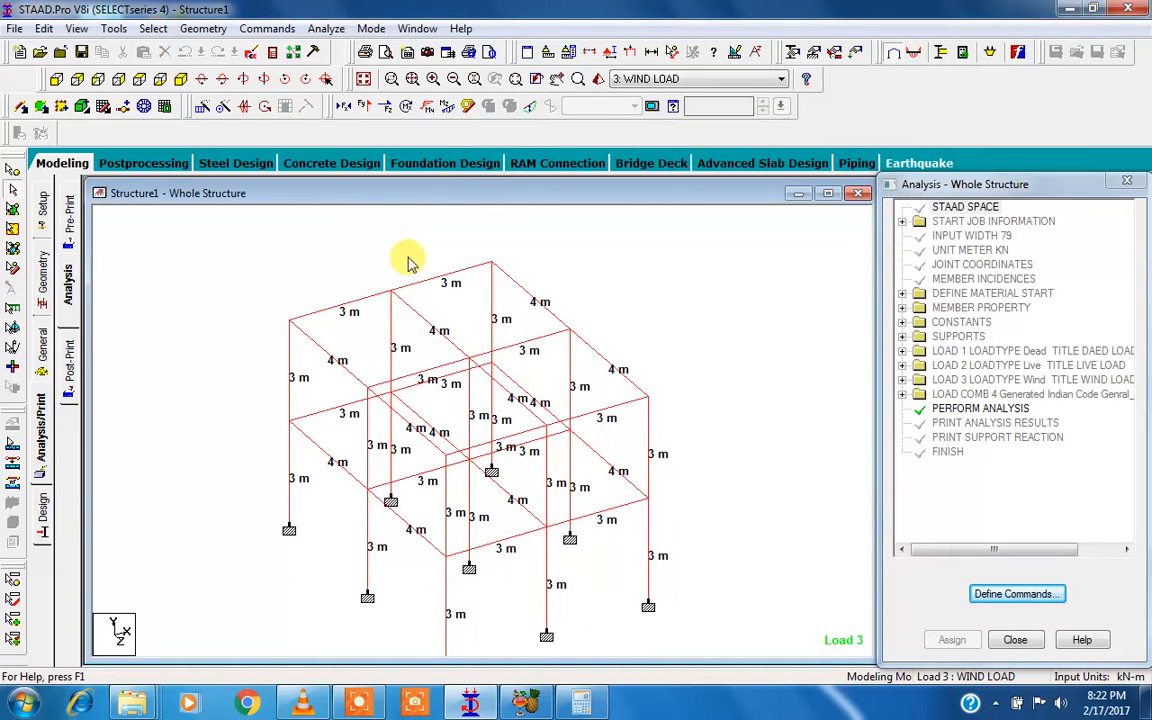
pyautogui.moveTo(490, 505); pyautogui.dragTo(490, 458, button='middle')
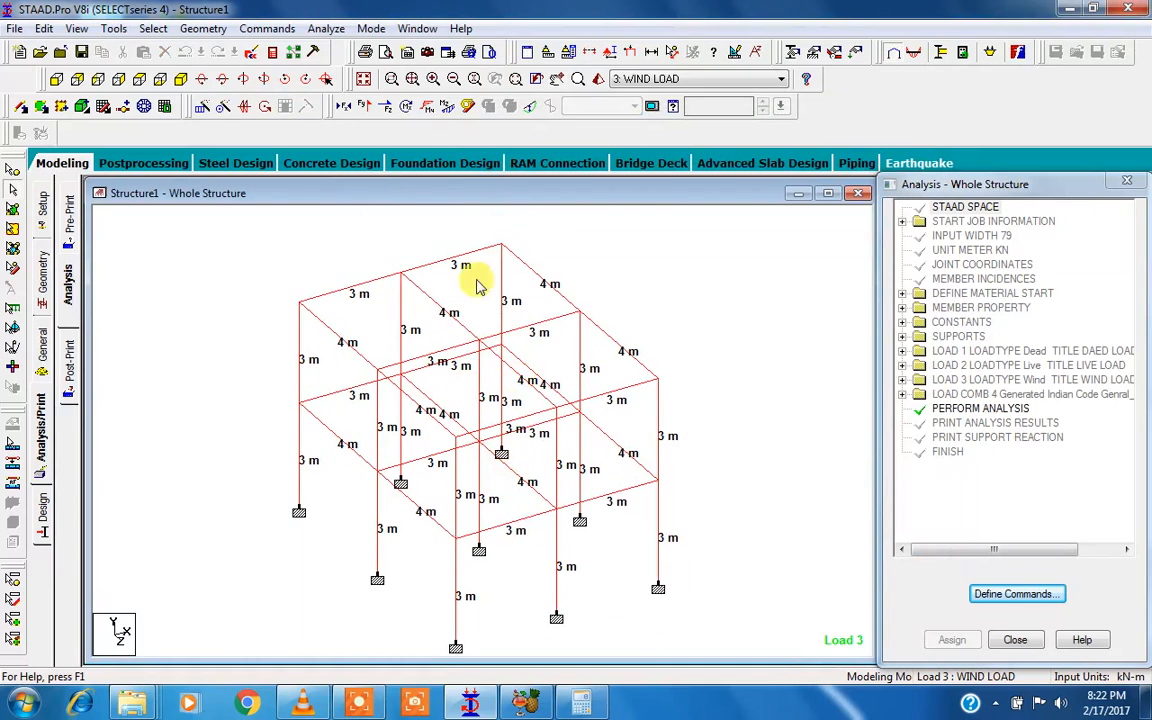
pyautogui.click(450, 108)
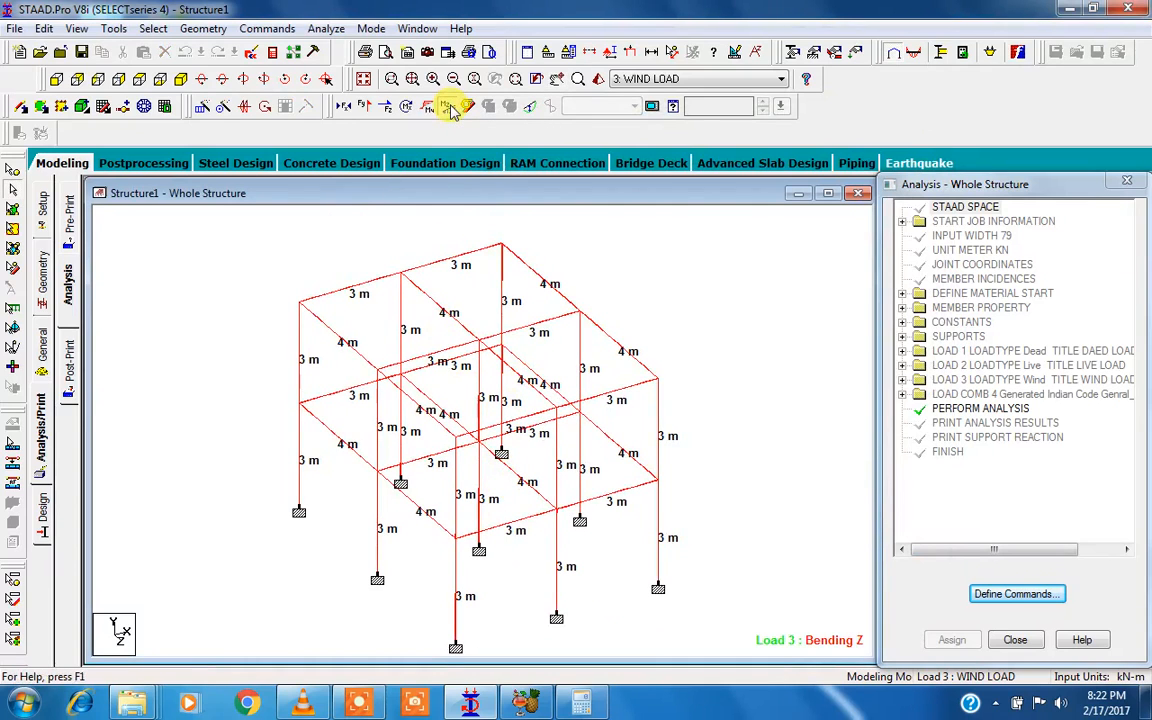
pyautogui.click(734, 54)
pyautogui.moveTo(705, 72); pyautogui.dragTo(976, 42)
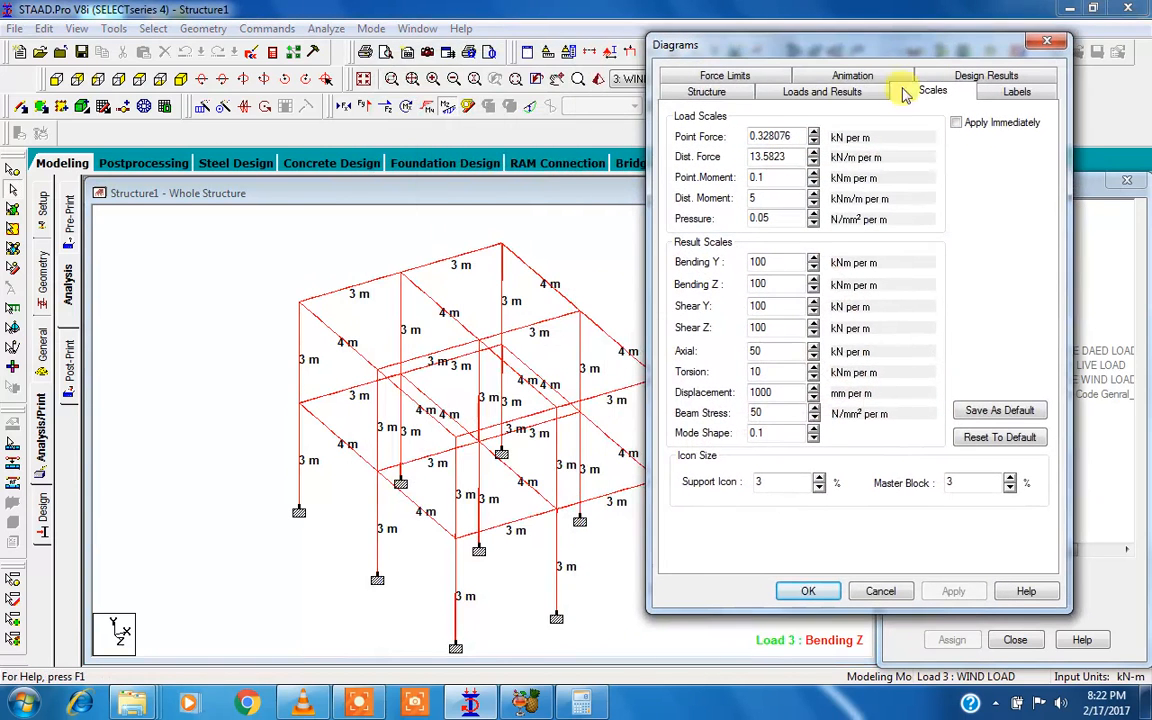
pyautogui.doubleClick(751, 285)
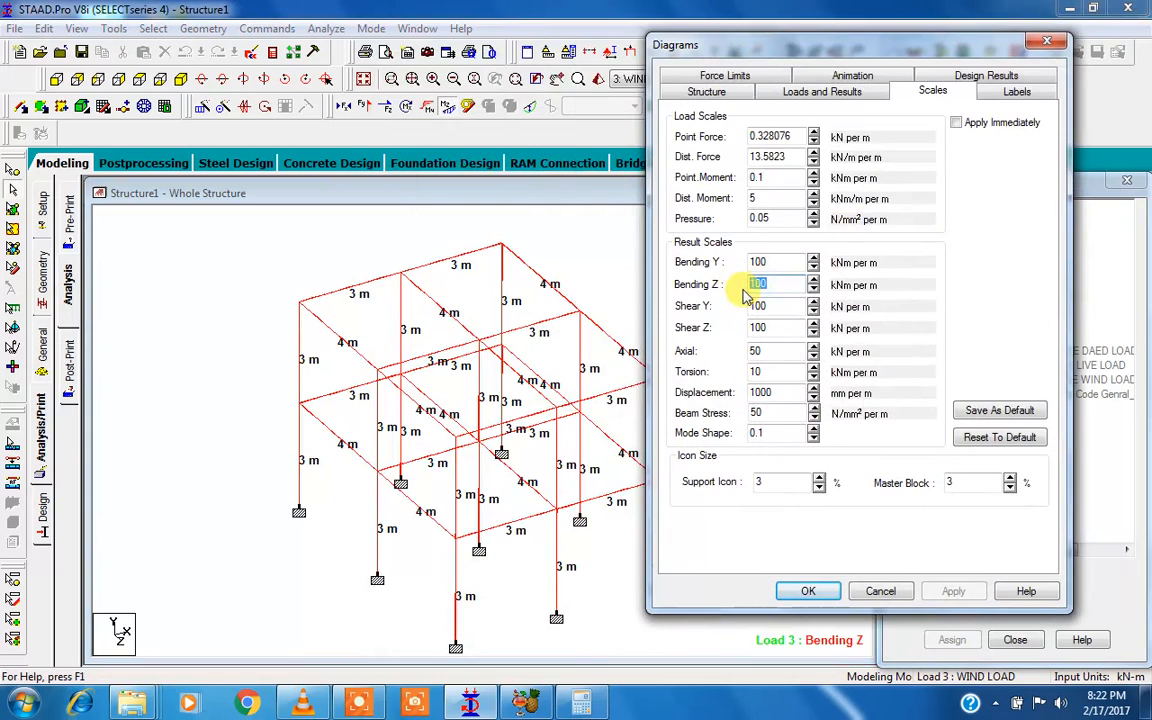
pyautogui.write('5')
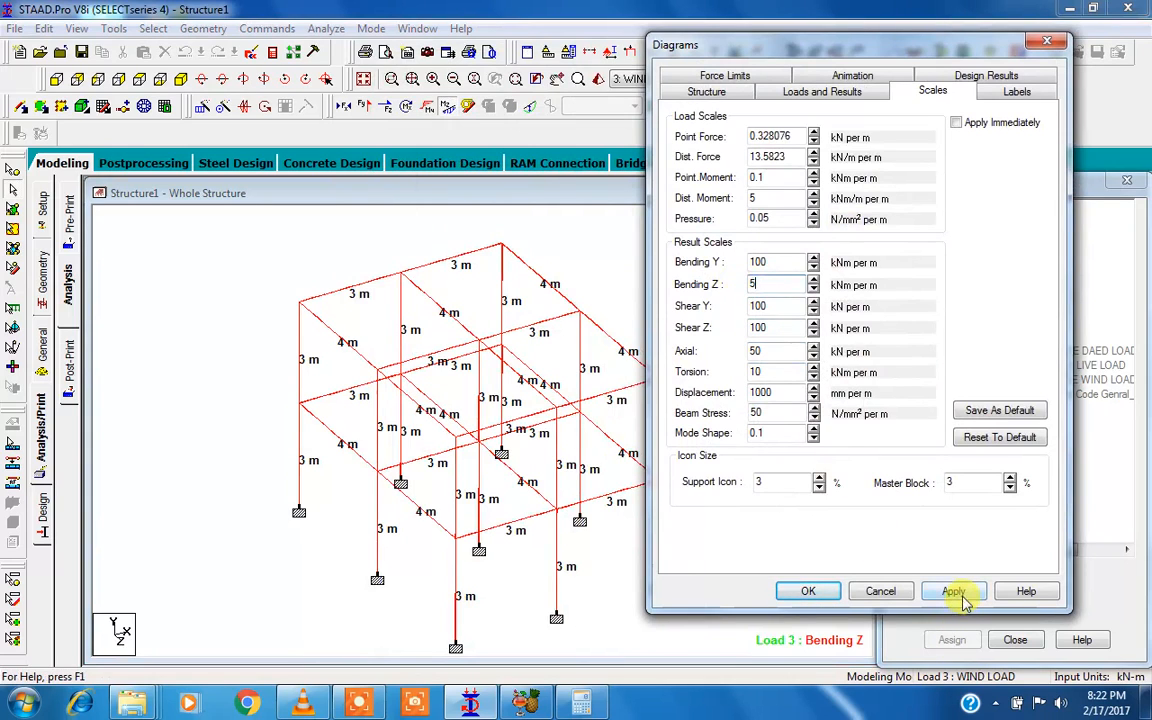
pyautogui.click(945, 590)
# - Set the Bending Z result scale to 1 kNm per m, apply it, and hide the bending moment diagram
pyautogui.doubleClick(750, 284)
pyautogui.write('1')
pyautogui.click(950, 591)
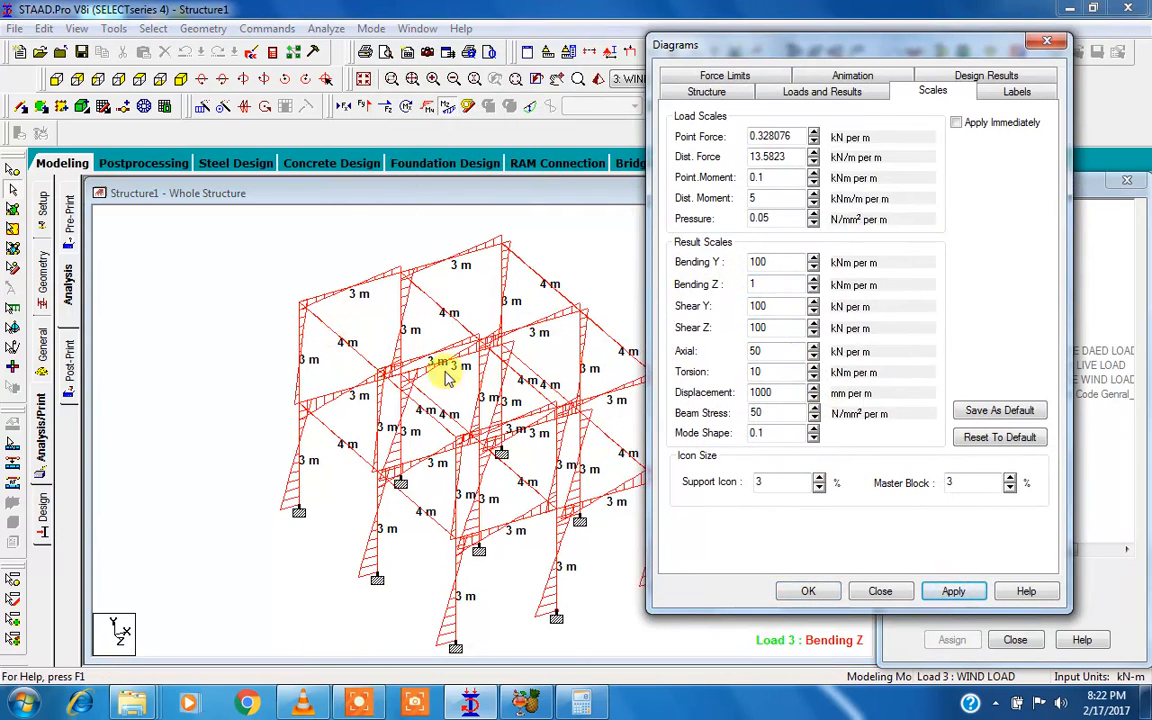
pyautogui.click(1046, 40)
pyautogui.click(448, 107)
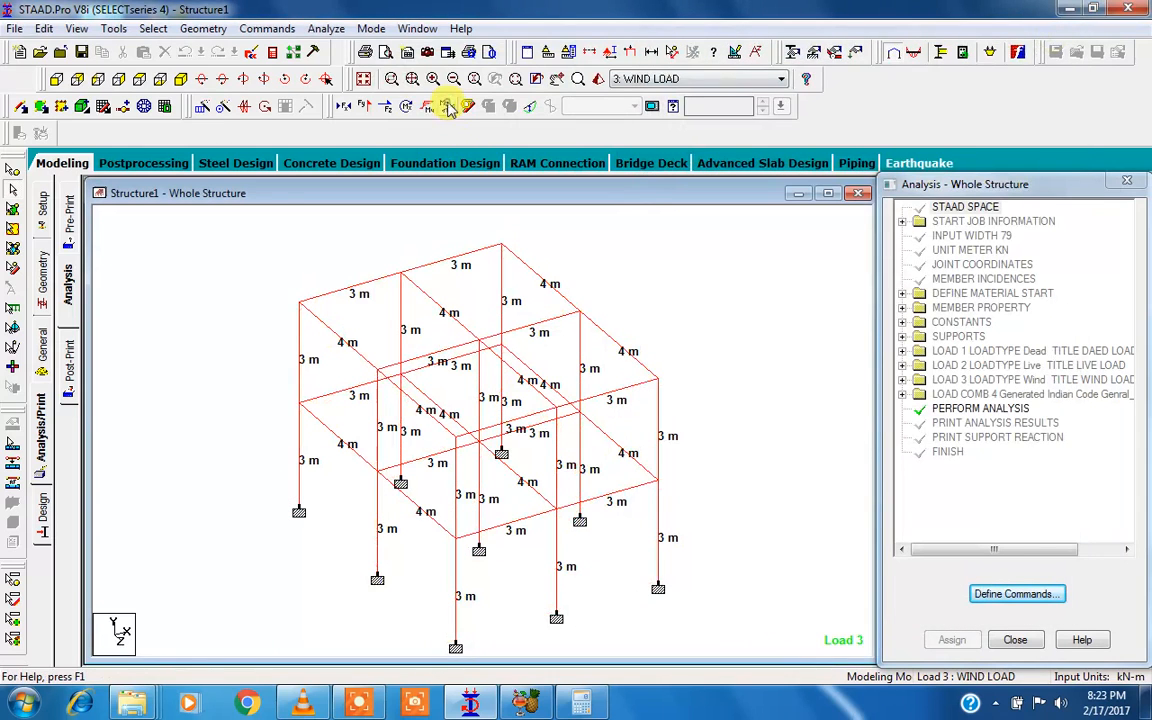
# - Display the Shear Y diagram on the frame and apply a Bending Y result scale of 1 kNm per m
pyautogui.click(365, 108)
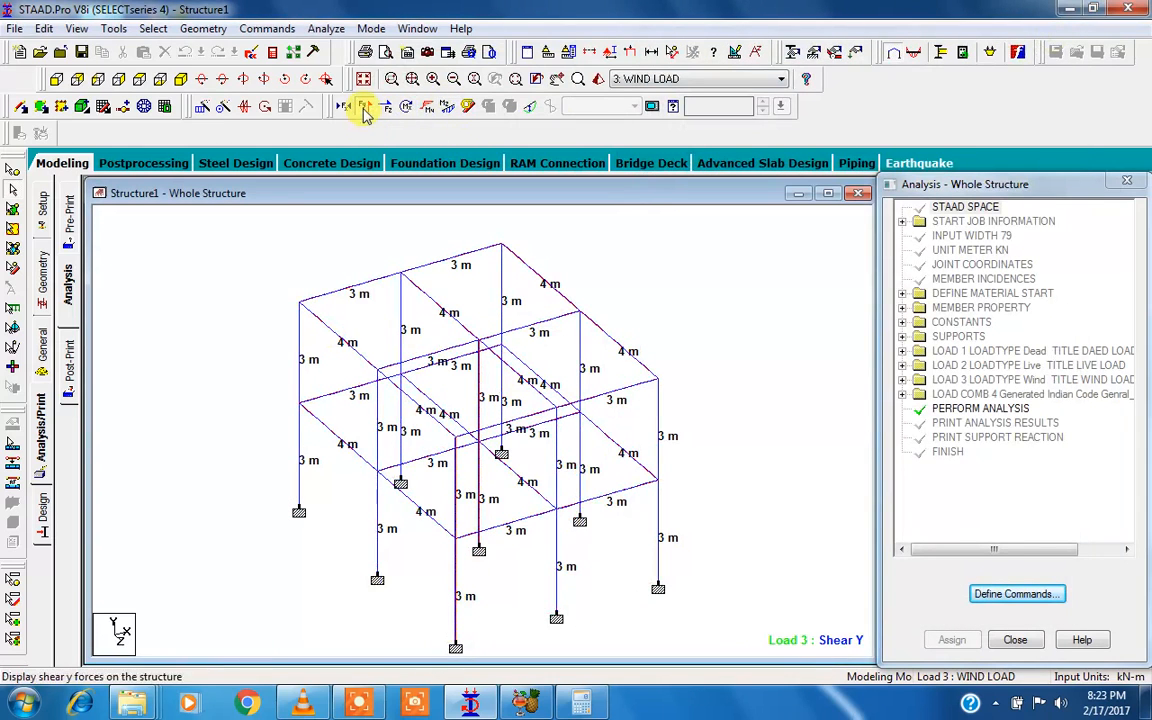
pyautogui.click(733, 58)
pyautogui.moveTo(630, 65); pyautogui.dragTo(1004, 98)
pyautogui.doubleClick(876, 312)
pyautogui.write('1')
pyautogui.click(1050, 643)
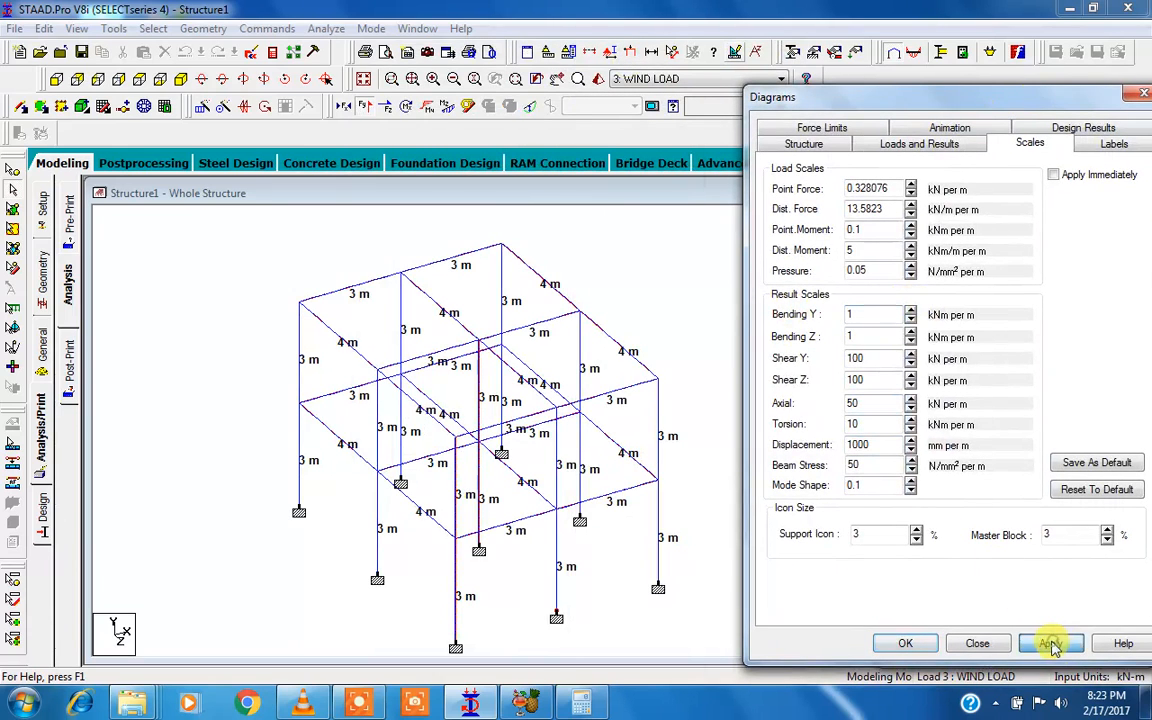
# - Set the Shear Y result scale to 1 kN per m, apply it, and hide the shear diagram
pyautogui.click(852, 316)
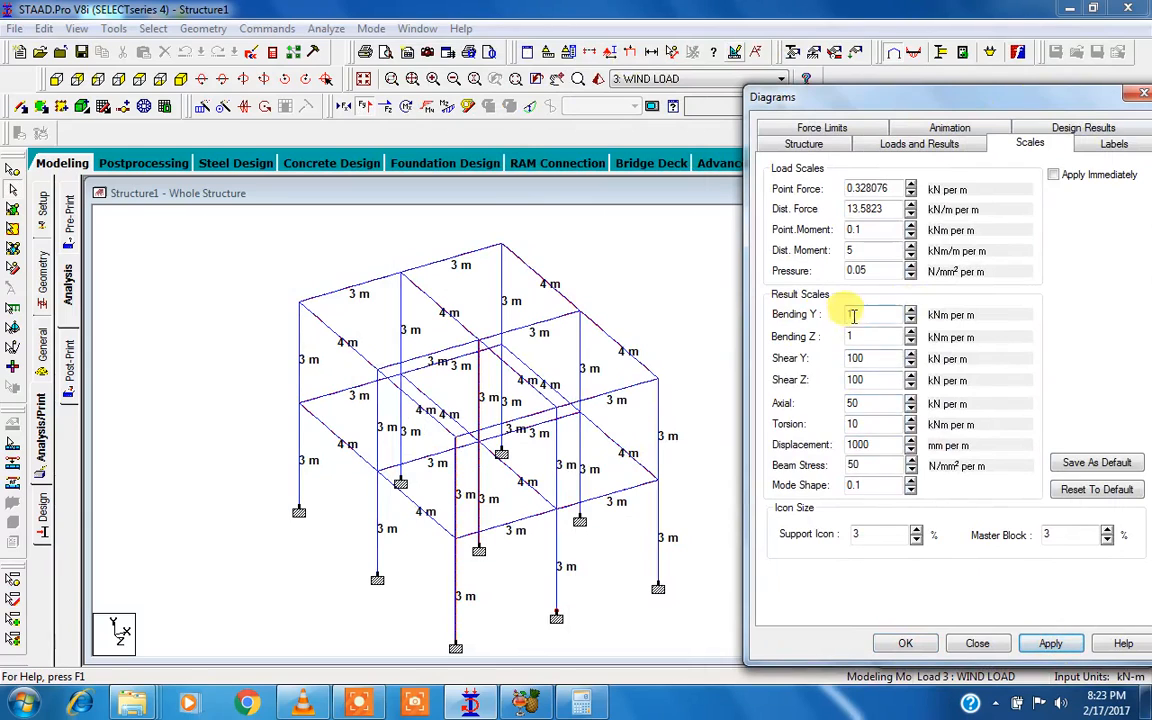
pyautogui.doubleClick(853, 358)
pyautogui.write('1')
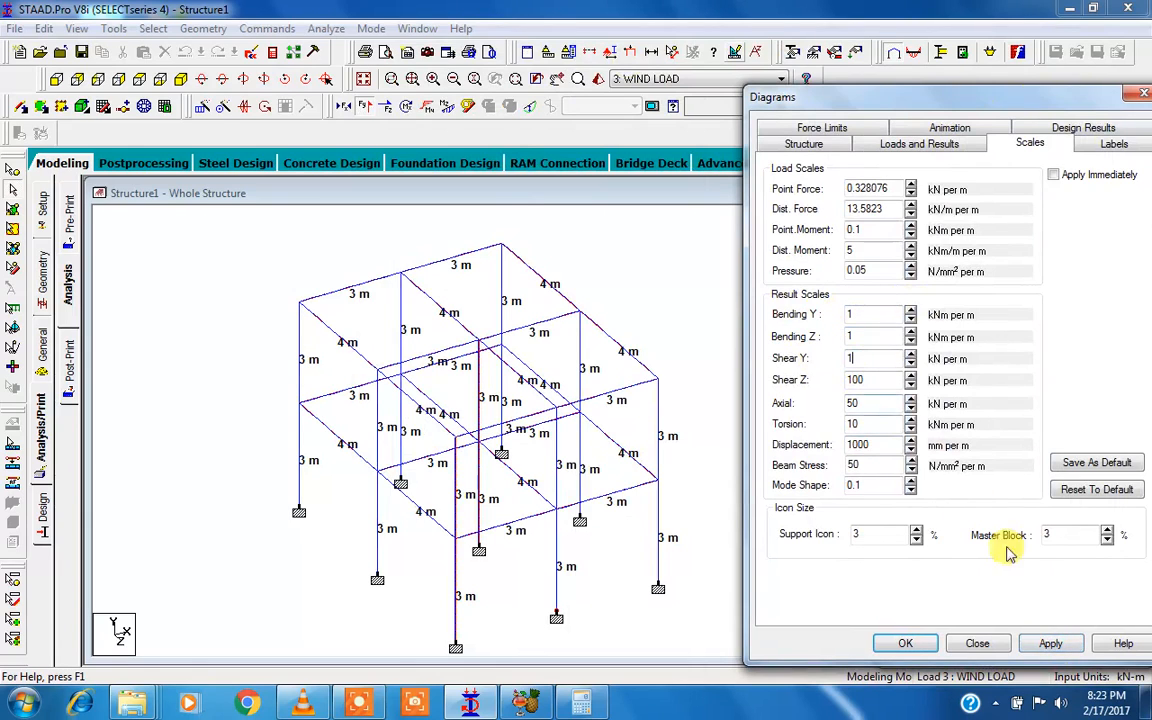
pyautogui.click(1050, 643)
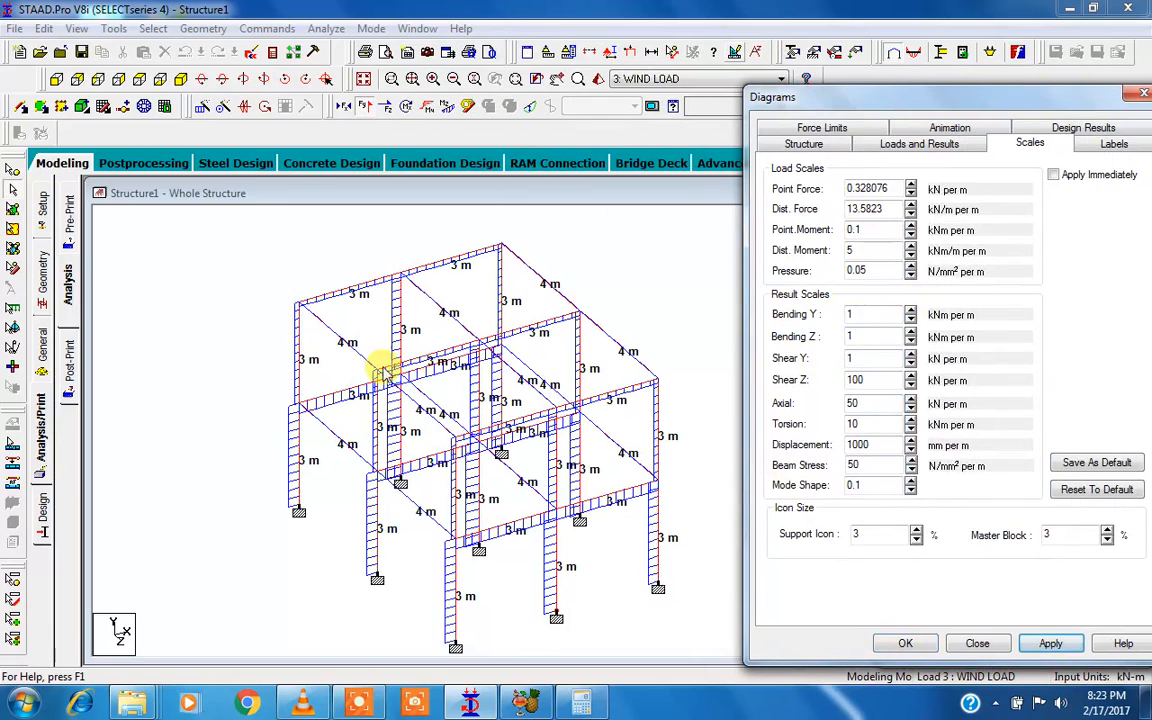
pyautogui.click(1143, 94)
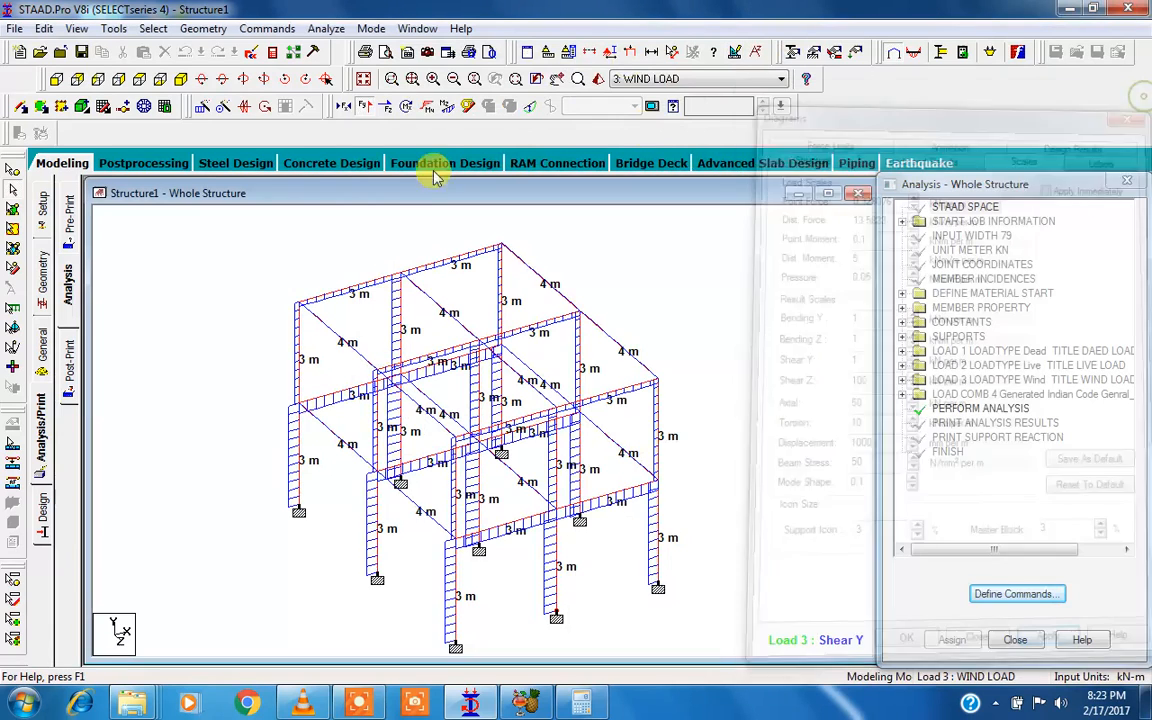
pyautogui.click(366, 108)
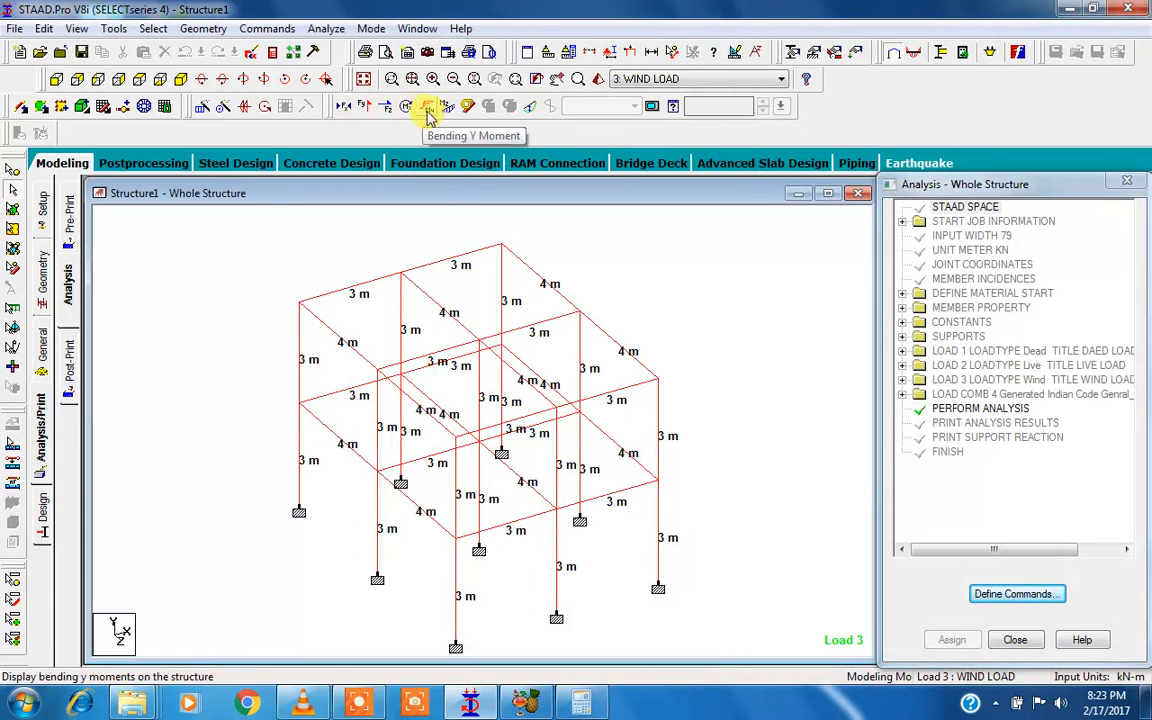
# - Display the frame's displacement diagram for the wind load and set the displacement scale to 1 mm per m
pyautogui.click(532, 110)
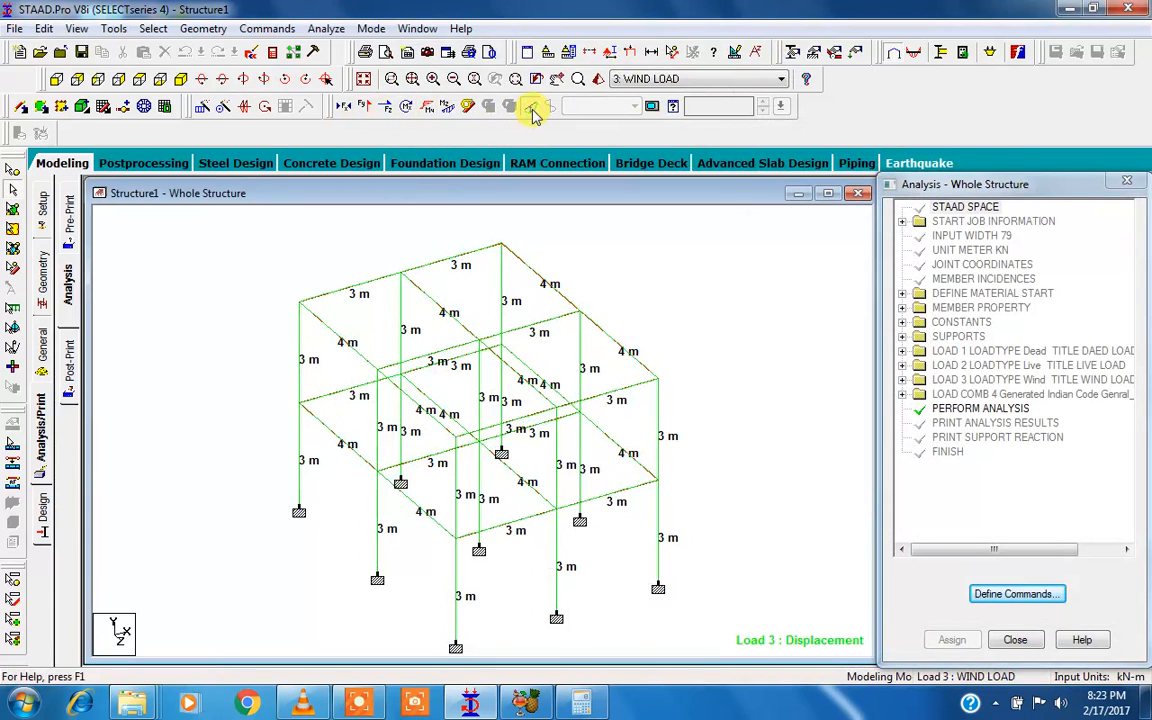
pyautogui.click(736, 50)
pyautogui.moveTo(627, 82); pyautogui.dragTo(889, 84)
pyautogui.moveTo(763, 410); pyautogui.dragTo(724, 404)
pyautogui.write('1')
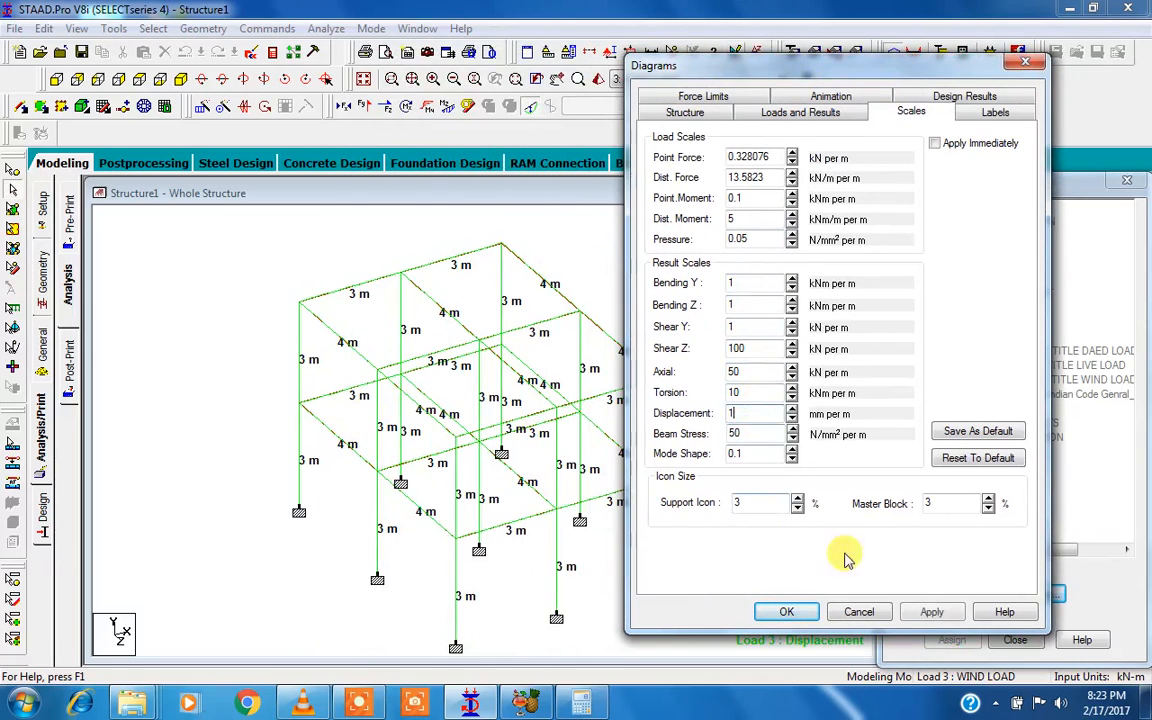
pyautogui.click(930, 611)
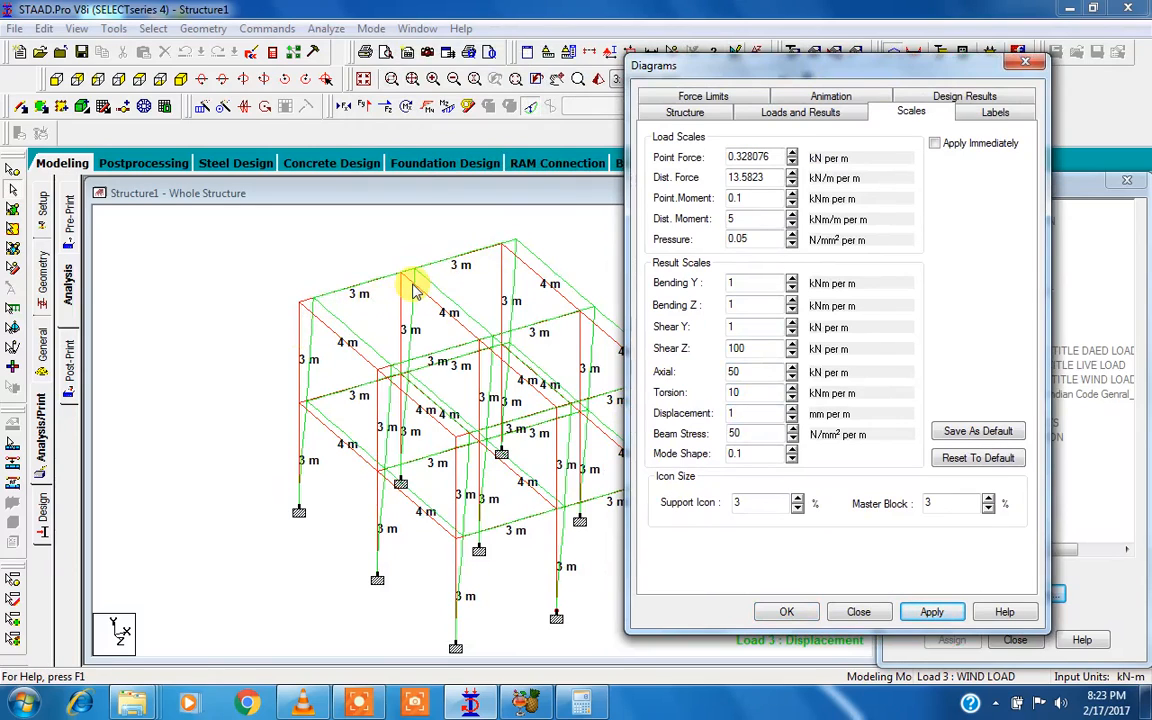
pyautogui.click(1022, 68)
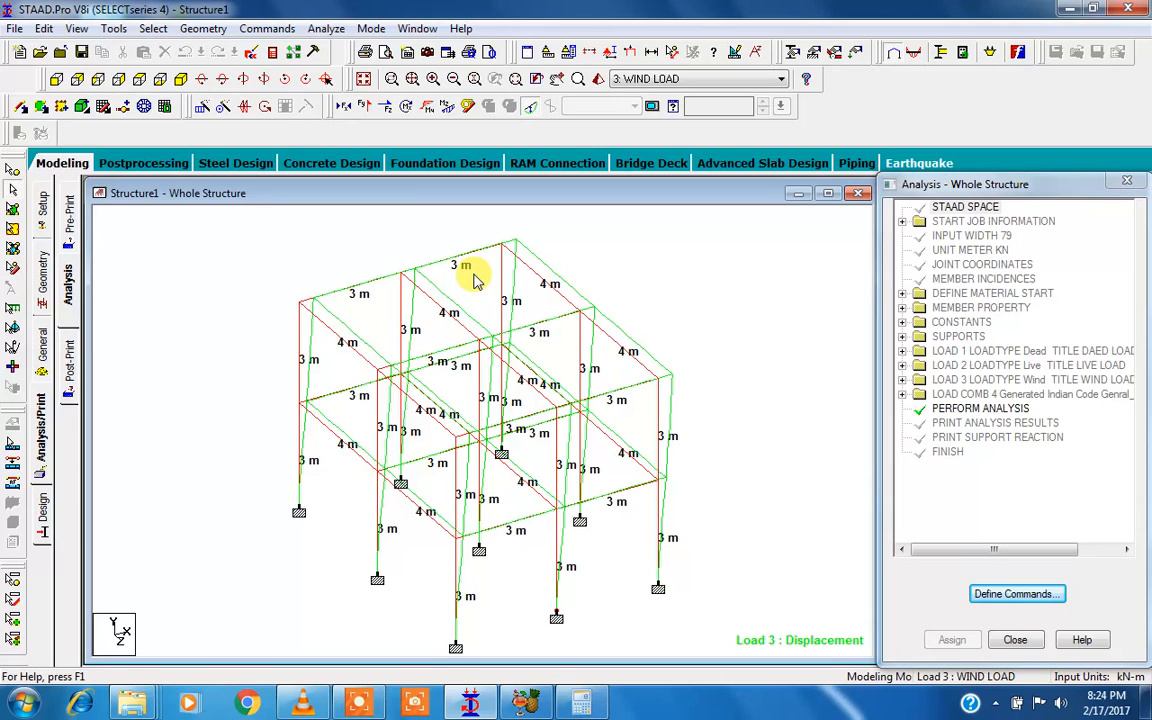
pyautogui.click(378, 707)
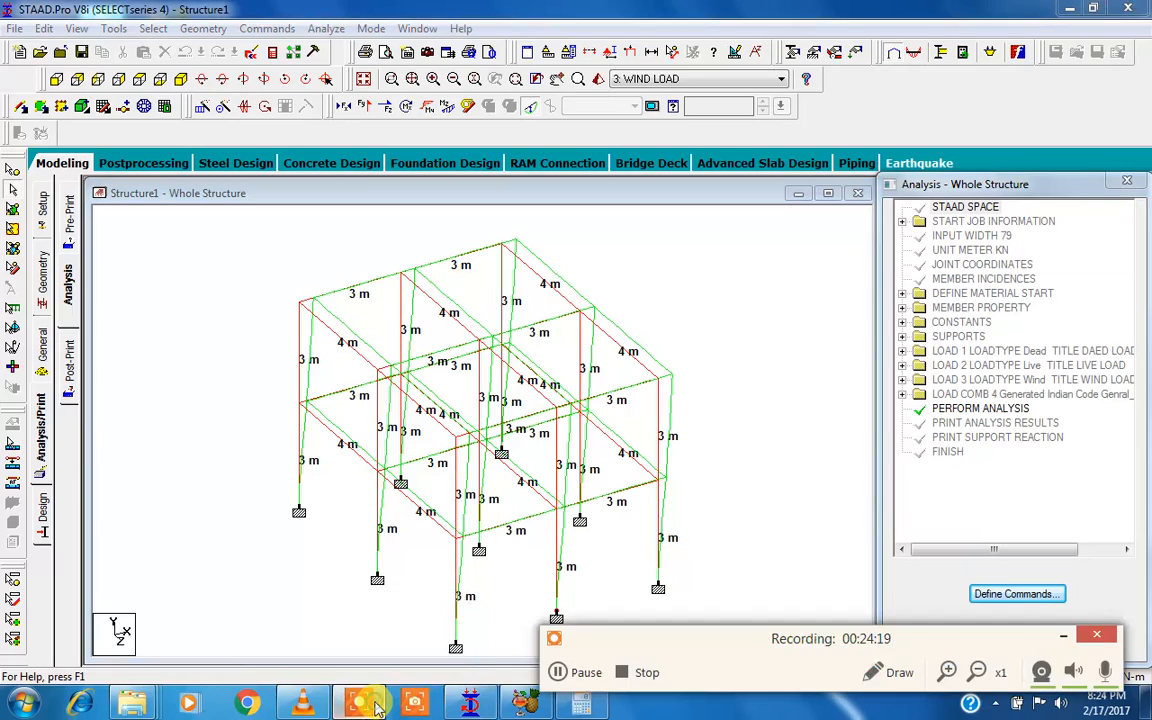